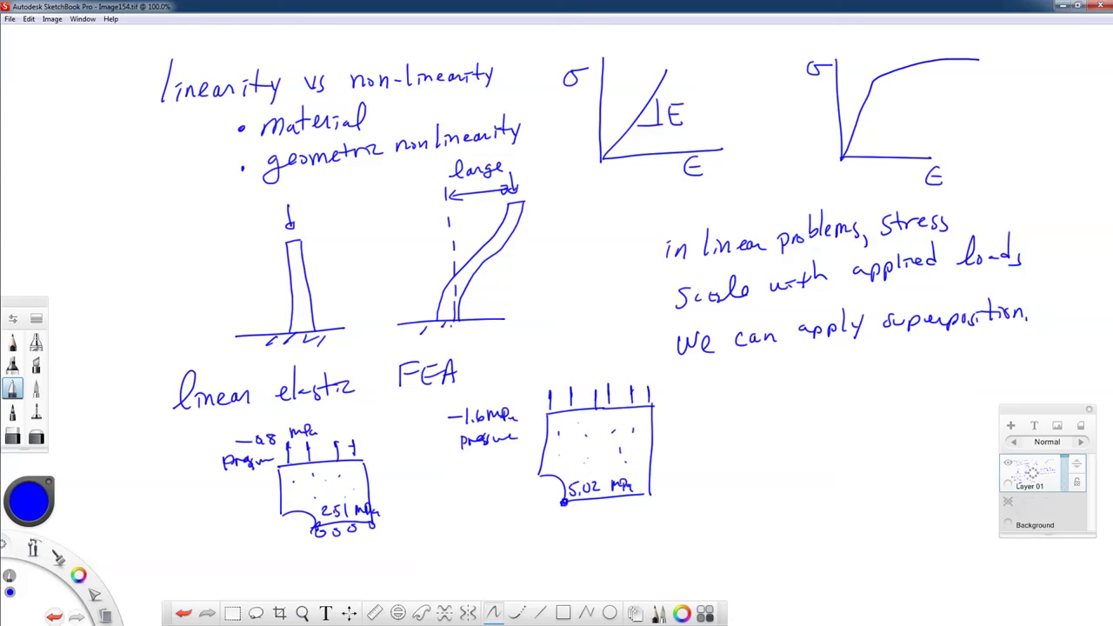
# - Switch to the tensiles.xlsx workbook in Excel, widen the Axial Displacement column and enlarge the upper pane to fit the full stress-strain chart
pyautogui.hotkey('alt', 'Tab')
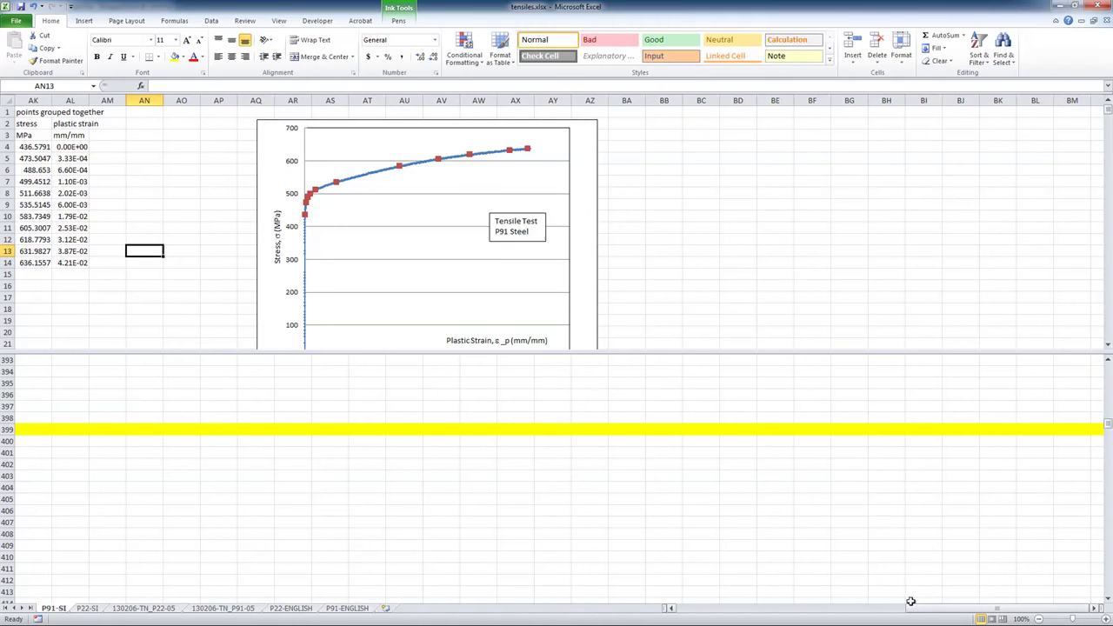
pyautogui.moveTo(1093, 608); pyautogui.dragTo(669, 607)
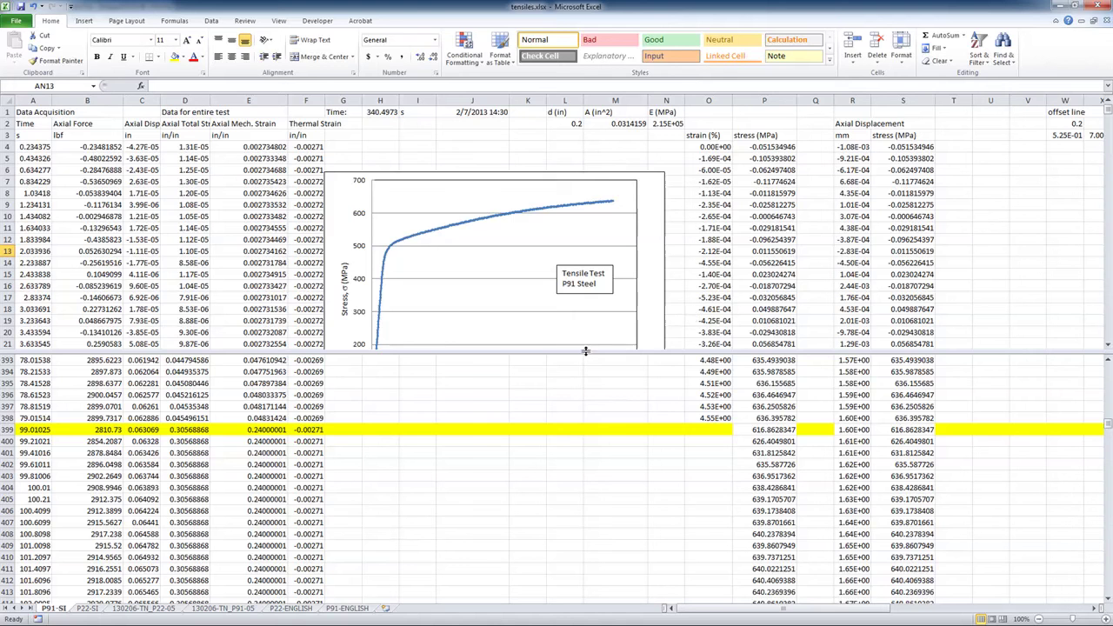
pyautogui.moveTo(584, 351); pyautogui.dragTo(574, 420)
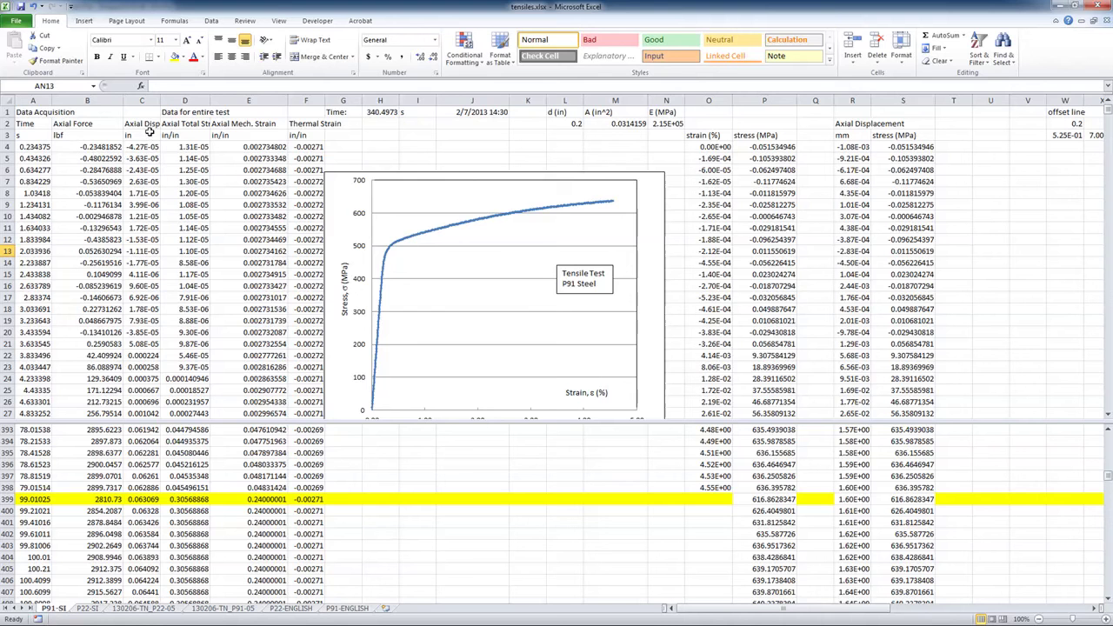
pyautogui.moveTo(161, 101); pyautogui.dragTo(185, 94)
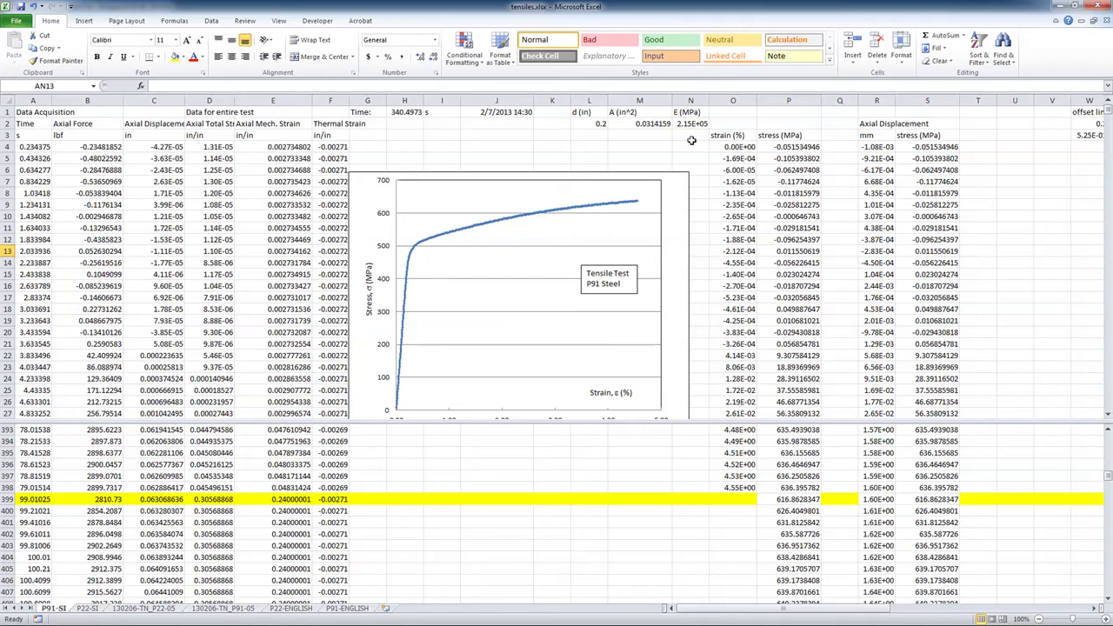
pyautogui.moveTo(631, 422); pyautogui.dragTo(634, 502)
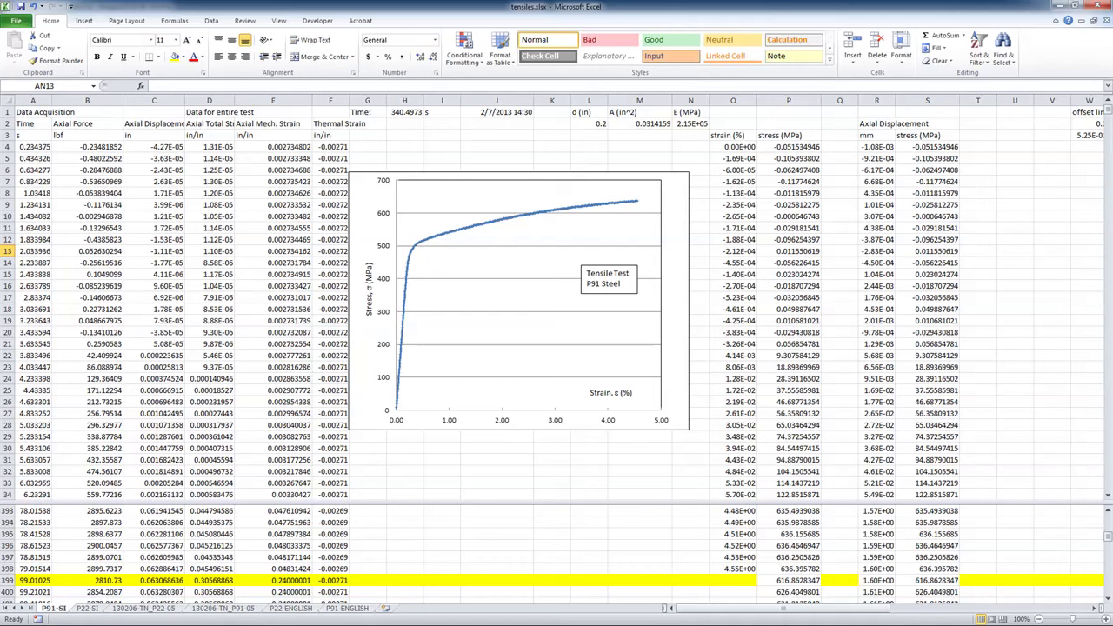
pyautogui.hotkey('ctrl', 'v')
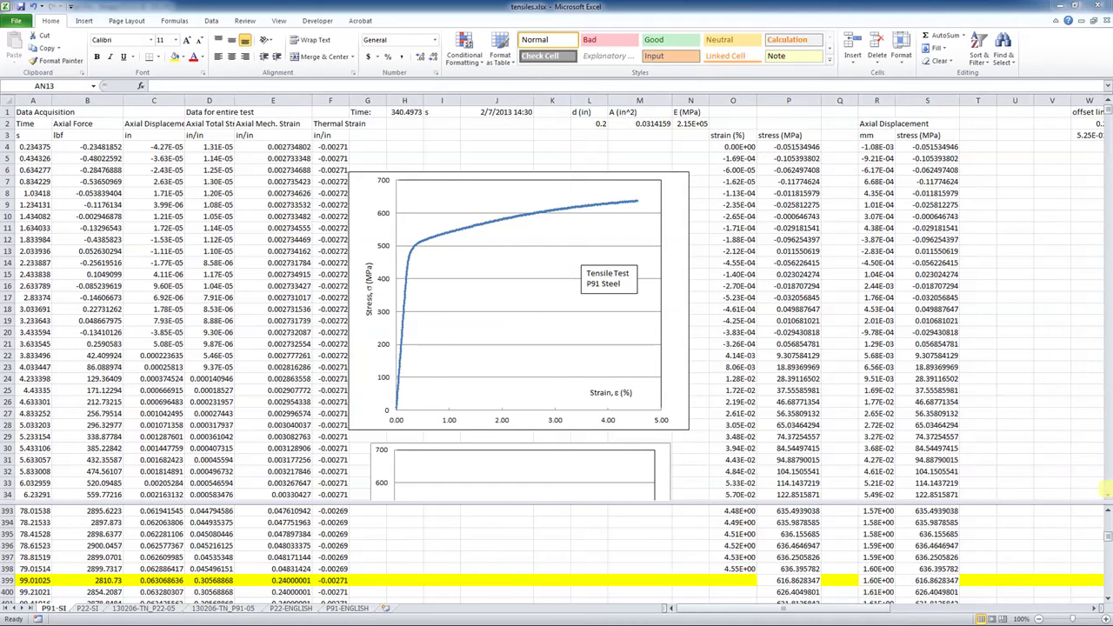
# - Examine the elastic slope chart and the proportional limit and 0.2% offset yield points on the P91 steel stress-strain chart
pyautogui.click(1106, 497)
pyautogui.scroll(-7, 1038, 443)
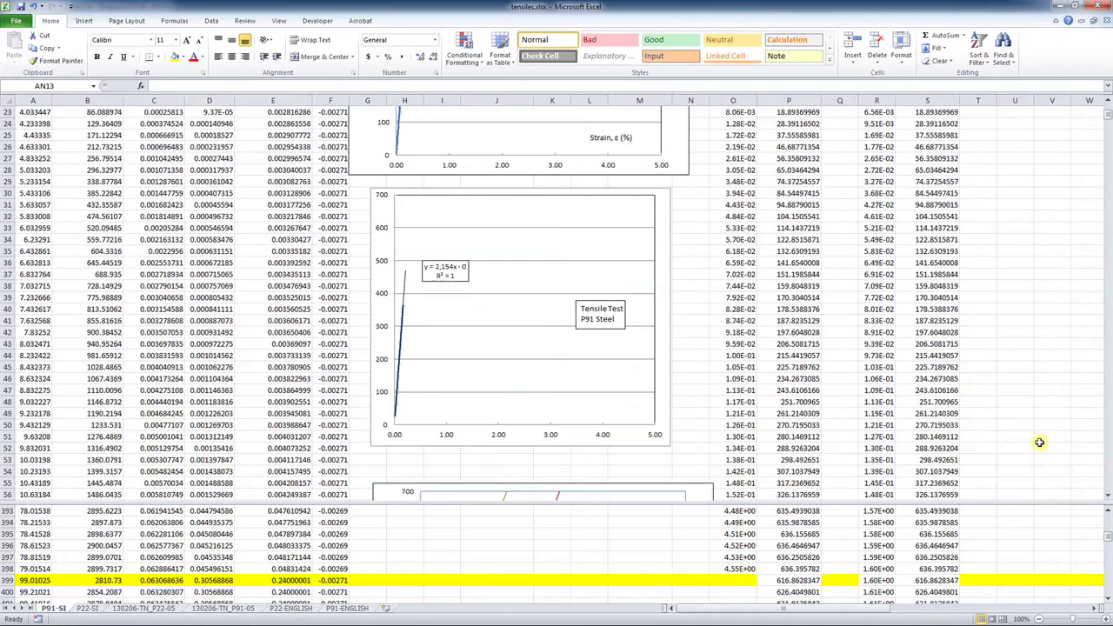
pyautogui.scroll(-1, 1039, 442)
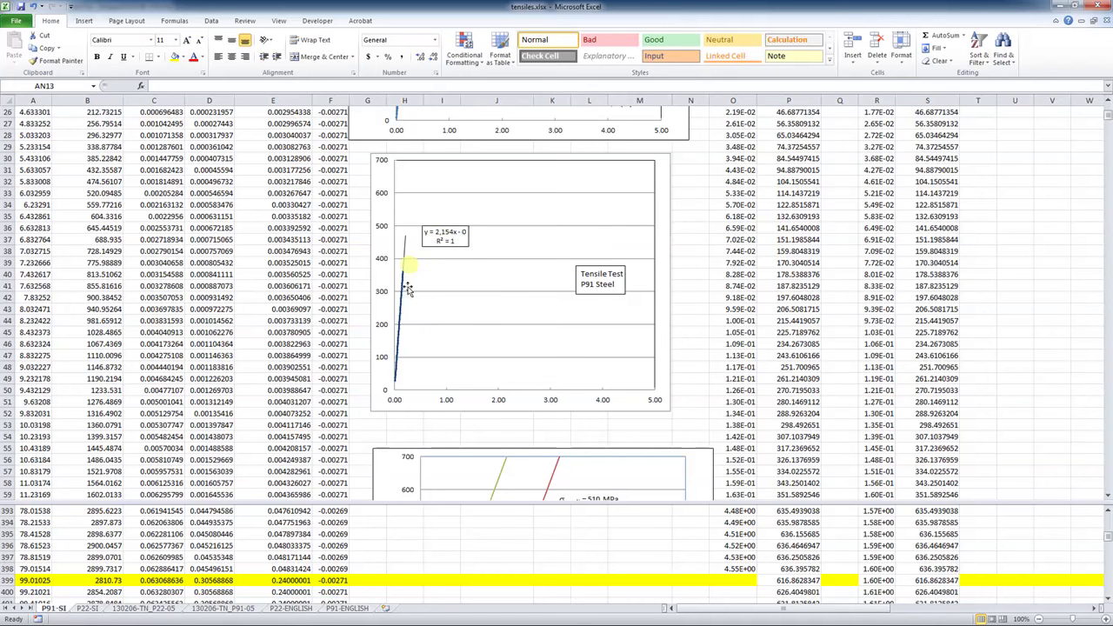
pyautogui.scroll(-4, 518, 303)
pyautogui.scroll(-3, 517, 302)
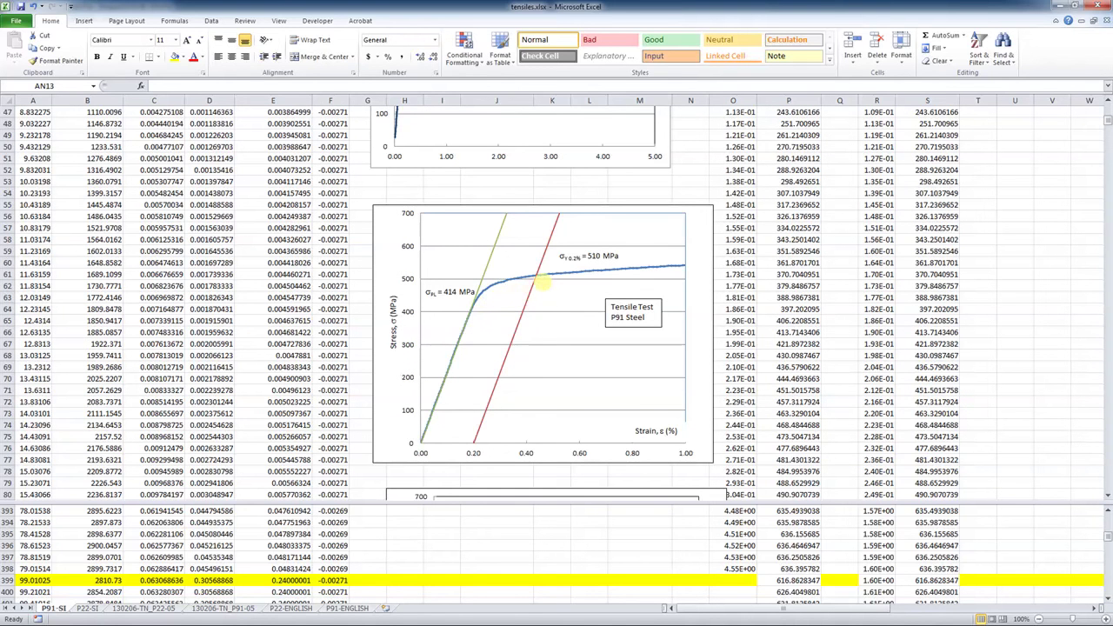
pyautogui.moveTo(543, 278)
pyautogui.moveTo(467, 318)
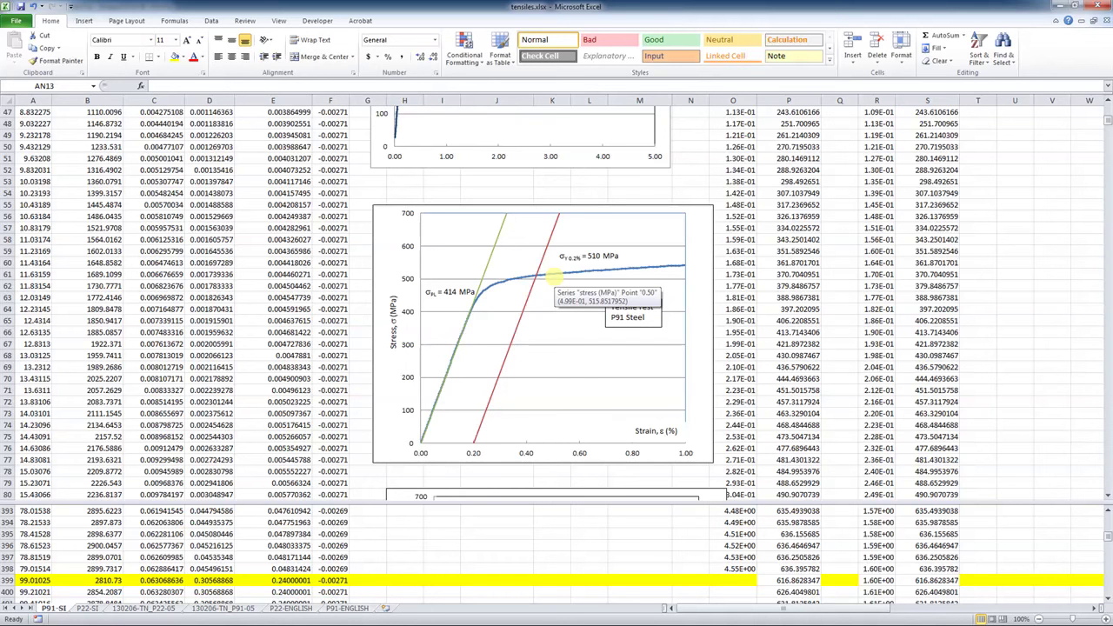
pyautogui.scroll(7, 900, 326)
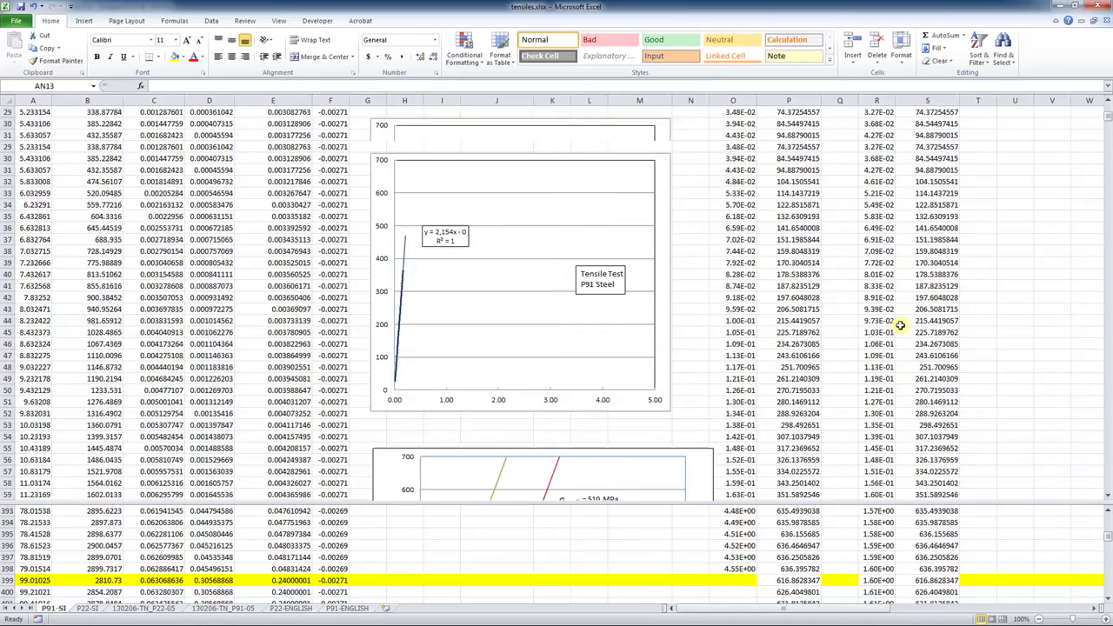
pyautogui.scroll(8, 900, 325)
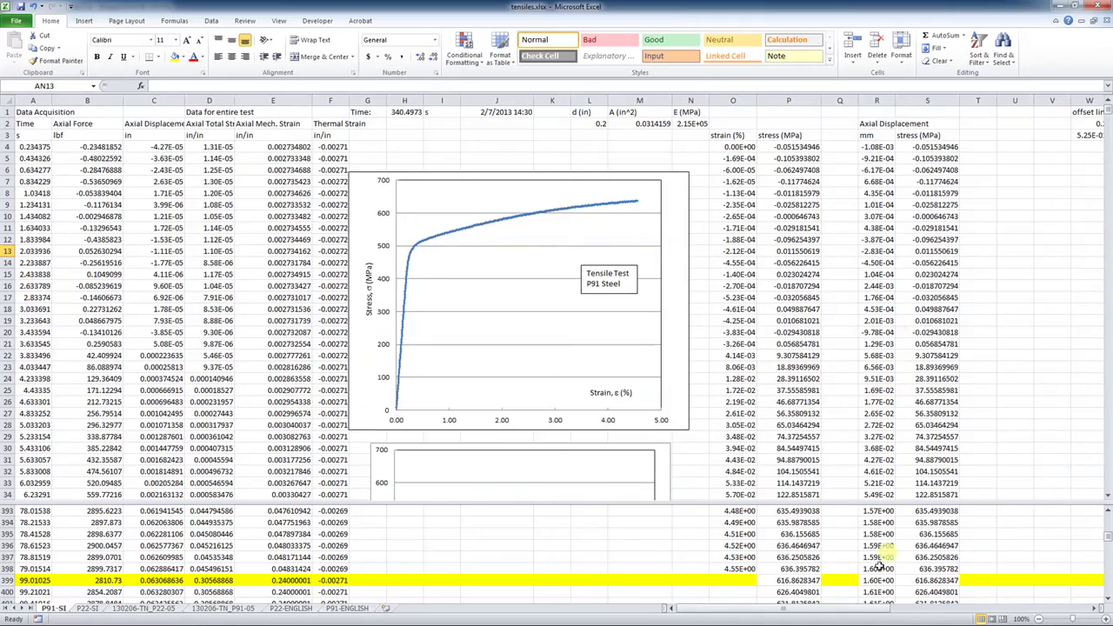
# - Examine the ultimate stress on the stress-displacement chart and the final point of the P91 stress-strain curve
pyautogui.moveTo(824, 607); pyautogui.dragTo(730, 600)
pyautogui.scroll(-20, 670, 360)
pyautogui.scroll(-4, 670, 360)
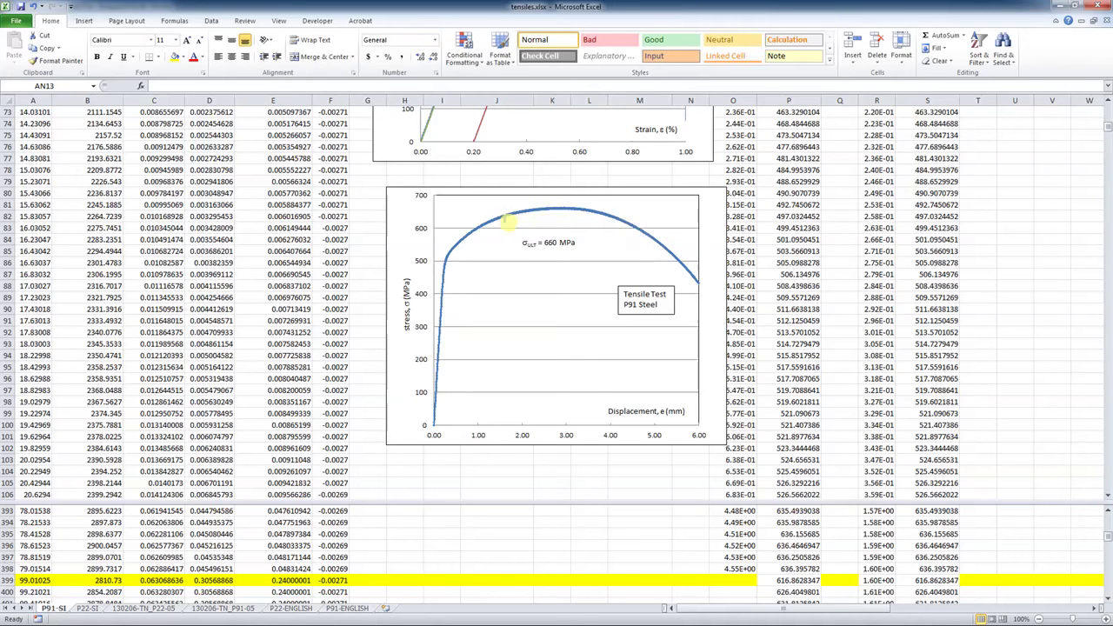
pyautogui.moveTo(503, 218)
pyautogui.scroll(7, 958, 378)
pyautogui.scroll(17, 959, 378)
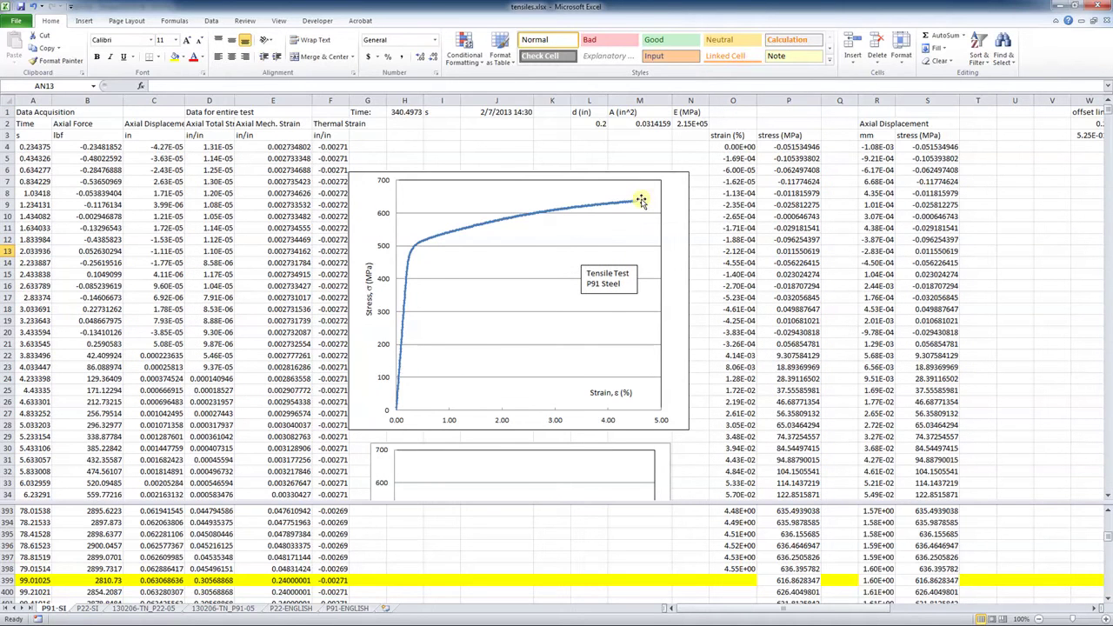
pyautogui.moveTo(635, 201)
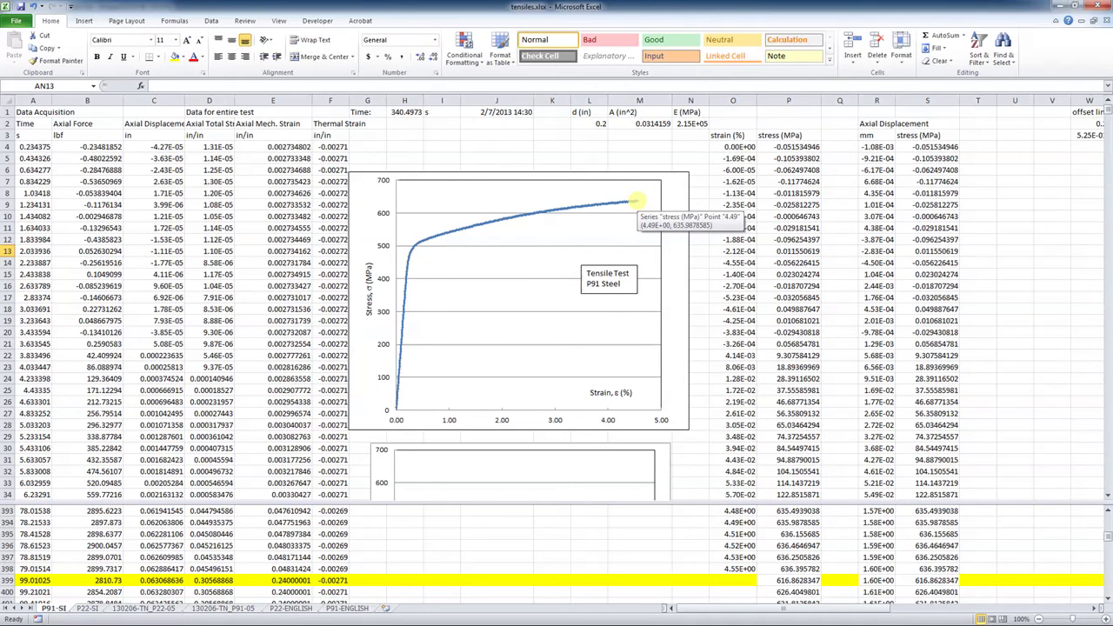
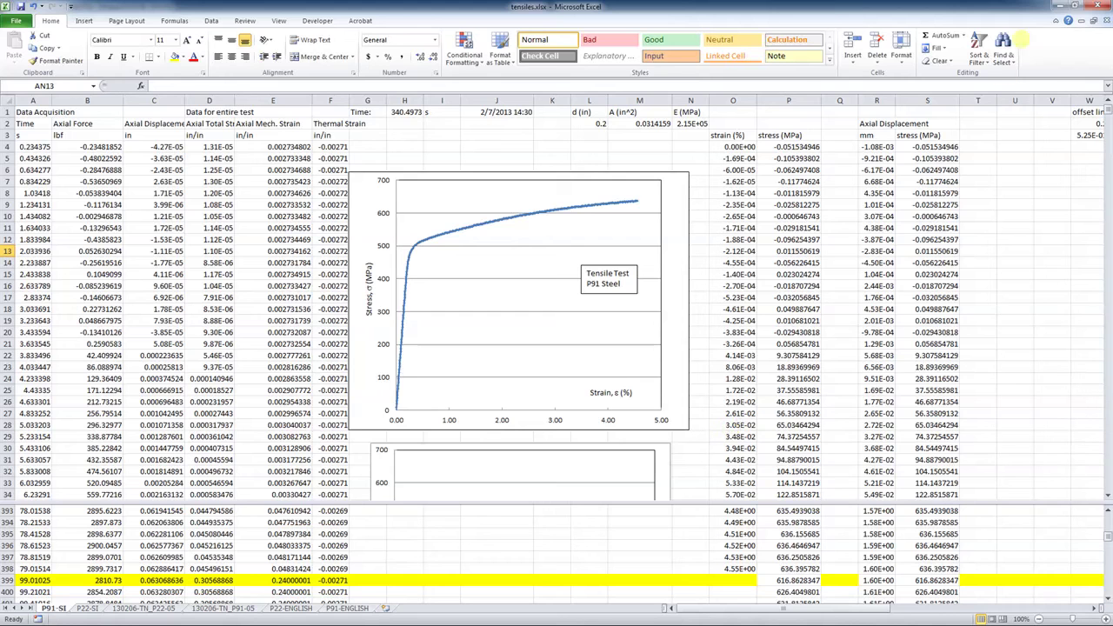
# - Switch to SketchBook Pro and sketch a cylindrical tensile specimen with load arrows at both ends, labelled σ, ε
pyautogui.hotkey('alt', 'Tab')
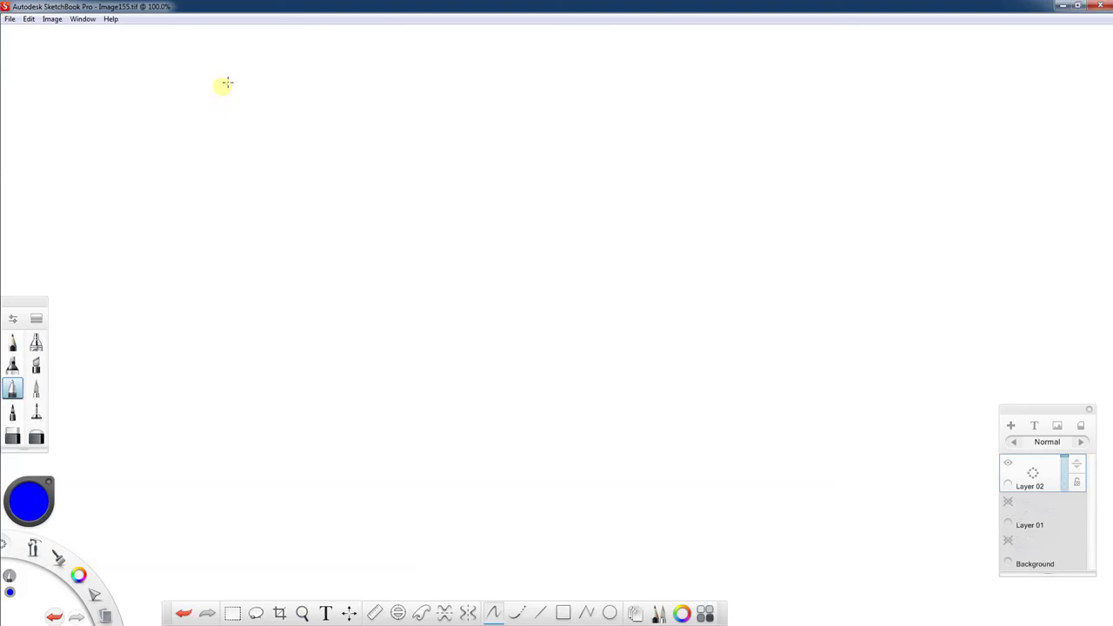
pyautogui.moveTo(211, 74)
pyautogui.mouseDown()
pyautogui.moveTo(234, 72)
pyautogui.moveTo(176, 147)
pyautogui.moveTo(178, 178)
pyautogui.moveTo(235, 108)
pyautogui.moveTo(228, 180)
pyautogui.mouseUp()
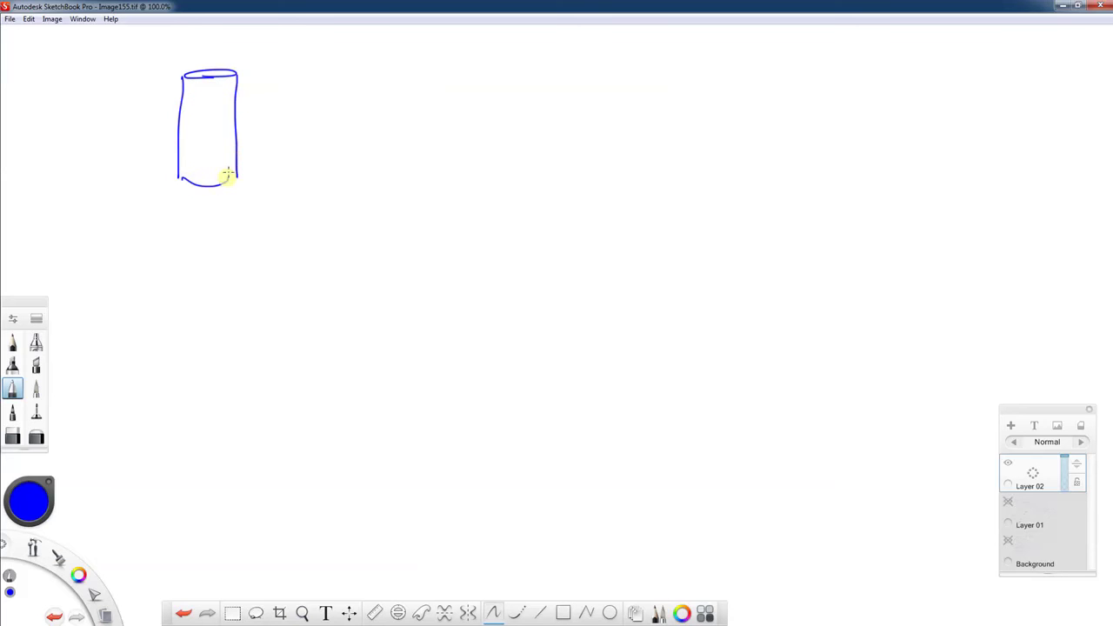
pyautogui.moveTo(199, 73); pyautogui.dragTo(209, 43)
pyautogui.moveTo(208, 184); pyautogui.dragTo(208, 216)
pyautogui.moveTo(271, 48)
pyautogui.mouseDown()
pyautogui.moveTo(290, 48)
pyautogui.moveTo(299, 72)
pyautogui.moveTo(323, 50)
pyautogui.moveTo(333, 64)
pyautogui.mouseUp()
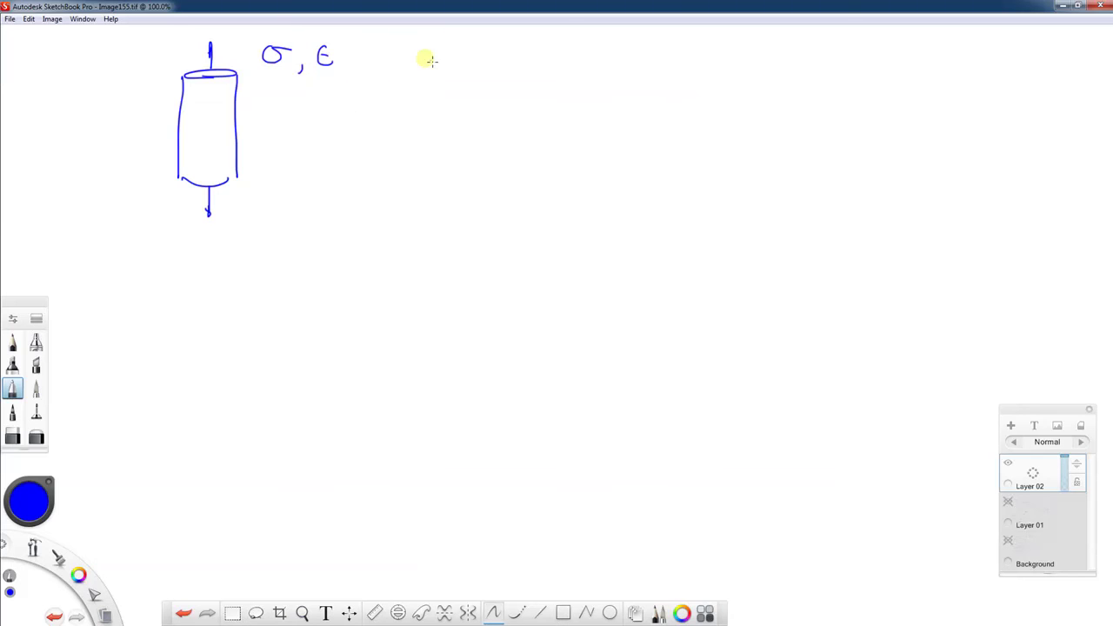
# - Write Hooke's law σ = Eε beside the specimen, with the note "uniaxial" and the condition σ < σPL ≈ σY
pyautogui.moveTo(431, 53); pyautogui.dragTo(475, 57)
pyautogui.moveTo(463, 66)
pyautogui.mouseDown()
pyautogui.moveTo(513, 50)
pyautogui.moveTo(513, 75)
pyautogui.moveTo(509, 62)
pyautogui.moveTo(533, 75)
pyautogui.mouseUp()
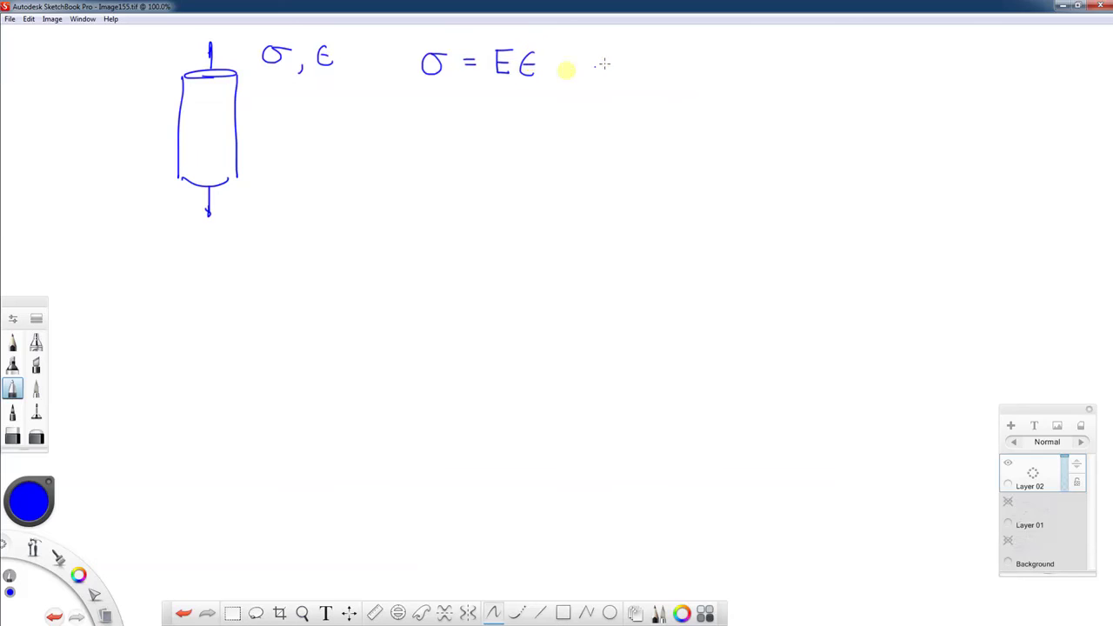
pyautogui.moveTo(599, 50); pyautogui.dragTo(635, 62)
pyautogui.moveTo(652, 54); pyautogui.dragTo(669, 64)
pyautogui.moveTo(670, 52)
pyautogui.mouseDown()
pyautogui.moveTo(659, 66)
pyautogui.moveTo(676, 63)
pyautogui.mouseUp()
pyautogui.moveTo(687, 54)
pyautogui.mouseDown()
pyautogui.moveTo(764, 55)
pyautogui.moveTo(795, 43)
pyautogui.moveTo(794, 54)
pyautogui.moveTo(832, 61)
pyautogui.moveTo(848, 44)
pyautogui.moveTo(864, 59)
pyautogui.moveTo(849, 76)
pyautogui.moveTo(880, 73)
pyautogui.mouseUp()
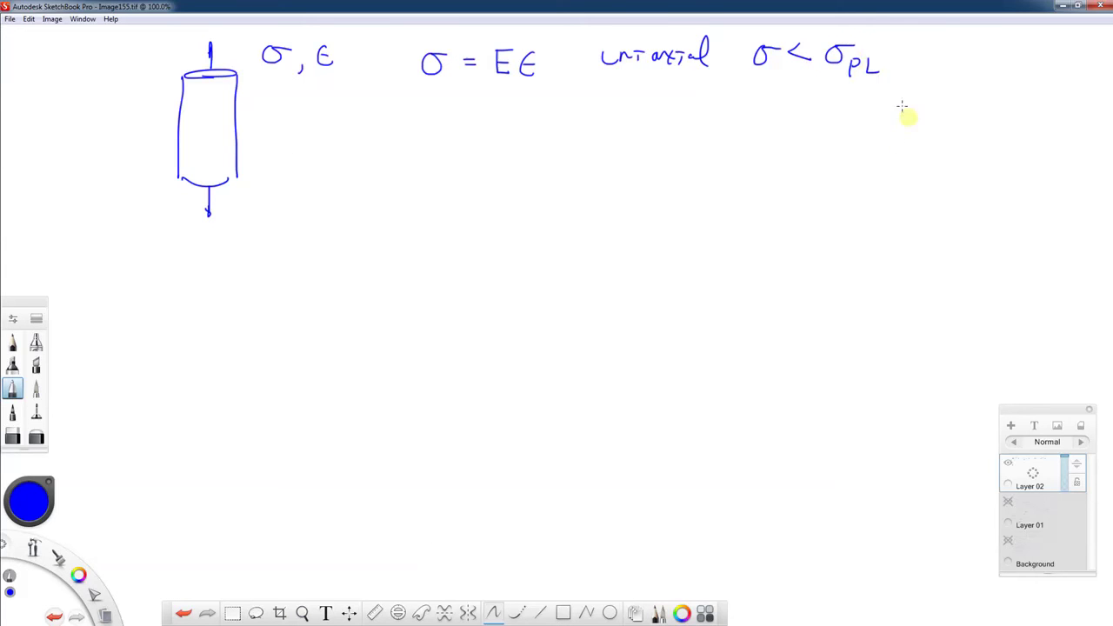
pyautogui.moveTo(902, 51)
pyautogui.mouseDown()
pyautogui.moveTo(908, 63)
pyautogui.moveTo(926, 52)
pyautogui.moveTo(954, 59)
pyautogui.moveTo(950, 86)
pyautogui.mouseUp()
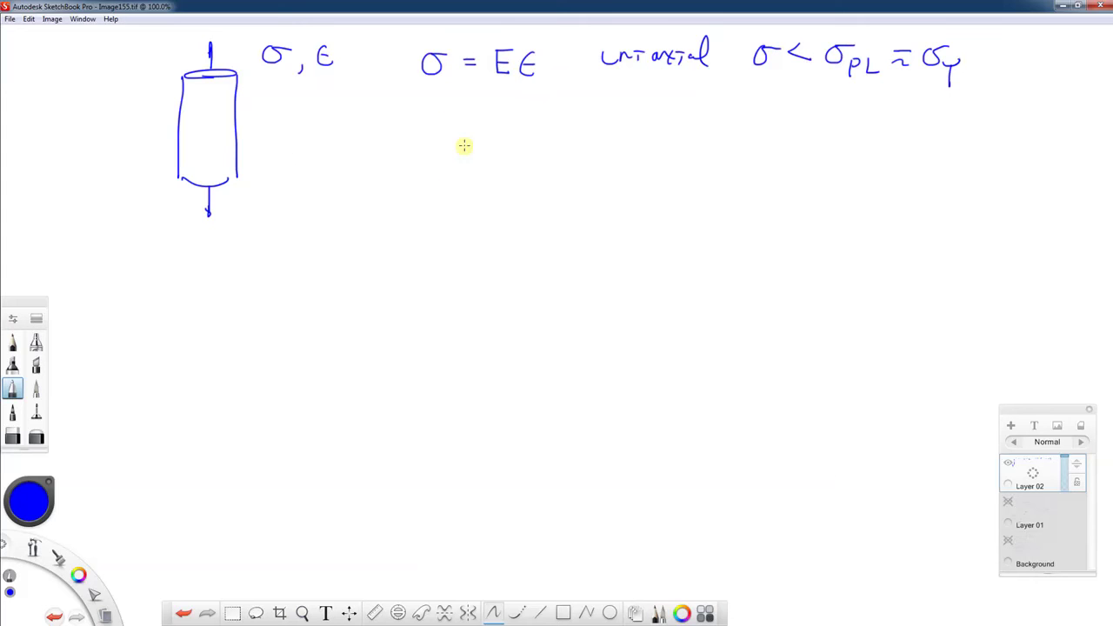
# - Write the total strain equation εT = εe + εp below Hooke's law
pyautogui.moveTo(405, 136)
pyautogui.mouseDown()
pyautogui.moveTo(403, 159)
pyautogui.moveTo(427, 123)
pyautogui.moveTo(455, 138)
pyautogui.mouseUp()
pyautogui.moveTo(443, 145); pyautogui.dragTo(487, 149)
pyautogui.moveTo(504, 124); pyautogui.dragTo(546, 137)
pyautogui.moveTo(537, 127)
pyautogui.mouseDown()
pyautogui.moveTo(537, 148)
pyautogui.moveTo(567, 141)
pyautogui.moveTo(574, 151)
pyautogui.mouseUp()
pyautogui.moveTo(588, 115)
pyautogui.mouseDown()
pyautogui.moveTo(588, 130)
pyautogui.moveTo(595, 120)
pyautogui.mouseUp()
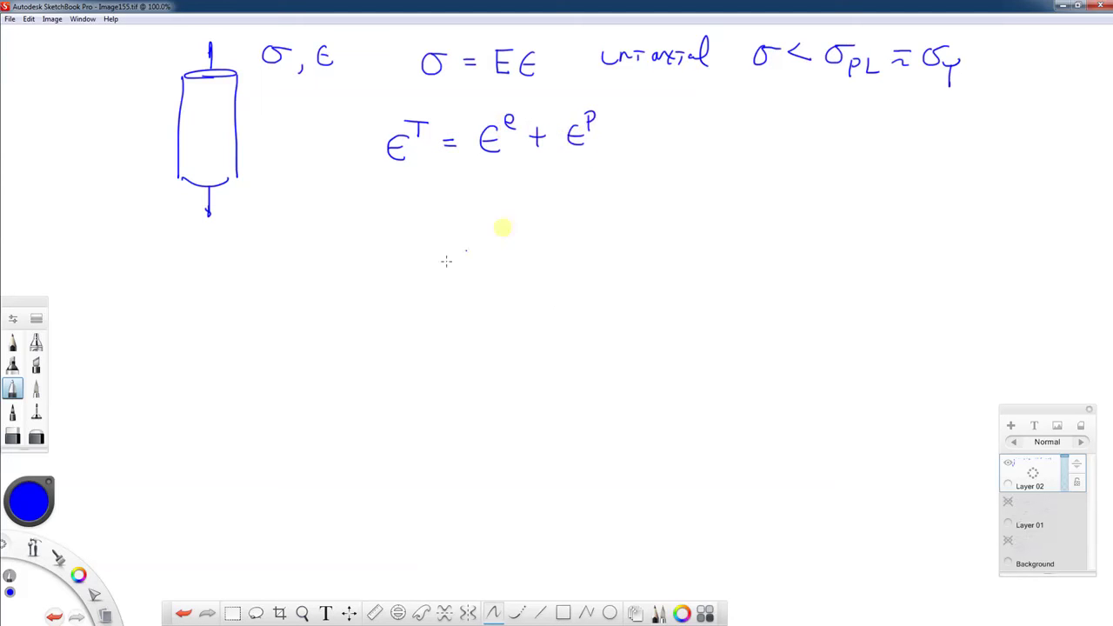
# - Draw σ and ε axes below the total strain equation and sketch an elastic-plastic stress-strain curve from the origin
pyautogui.moveTo(363, 181)
pyautogui.mouseDown()
pyautogui.moveTo(375, 385)
pyautogui.moveTo(667, 378)
pyautogui.mouseUp()
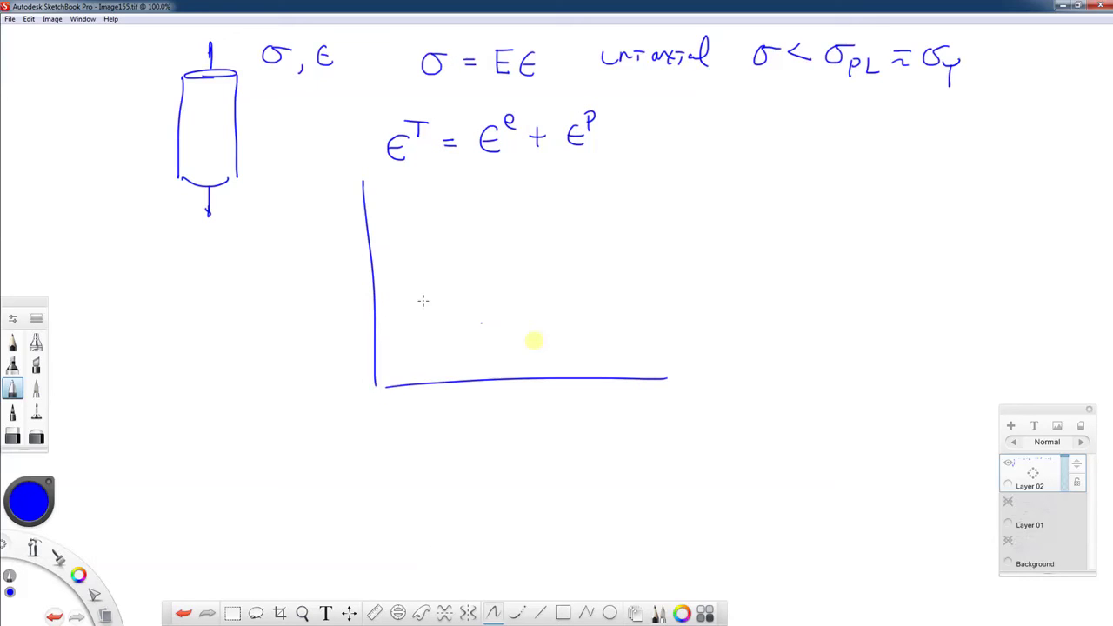
pyautogui.moveTo(319, 204); pyautogui.dragTo(339, 199)
pyautogui.moveTo(609, 389)
pyautogui.mouseDown()
pyautogui.moveTo(589, 400)
pyautogui.moveTo(610, 405)
pyautogui.mouseUp()
pyautogui.moveTo(377, 382)
pyautogui.mouseDown()
pyautogui.moveTo(424, 235)
pyautogui.moveTo(464, 199)
pyautogui.moveTo(604, 162)
pyautogui.mouseUp()
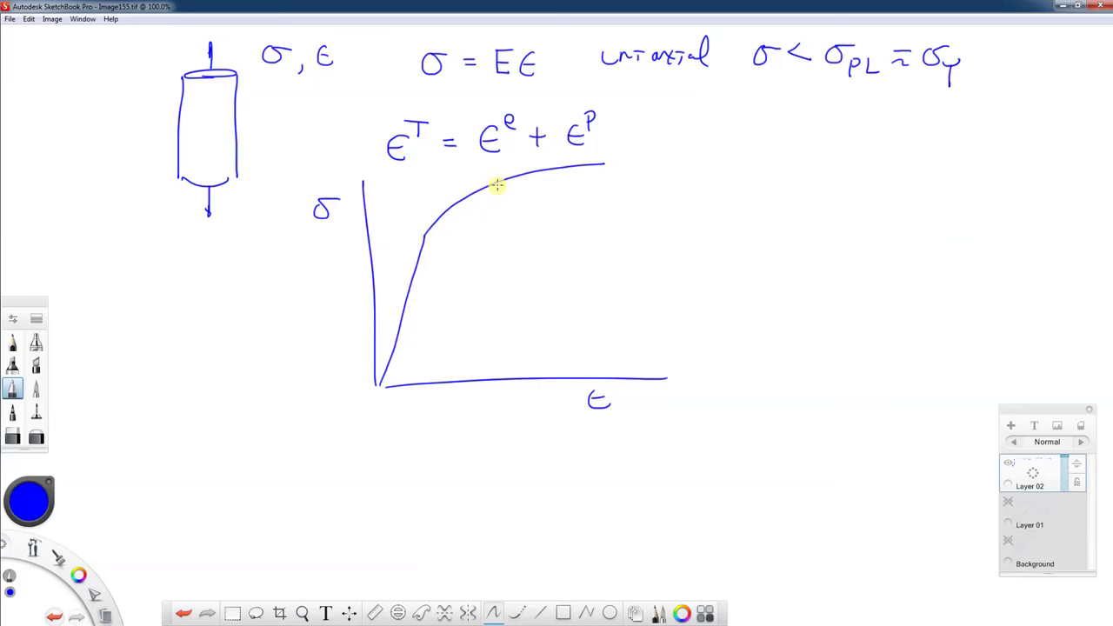
# - Draw a dashed unloading line from the curve to the strain axis and mark slope E on it and the elastic part
pyautogui.moveTo(499, 185); pyautogui.dragTo(496, 193)
pyautogui.moveTo(486, 241); pyautogui.dragTo(473, 281)
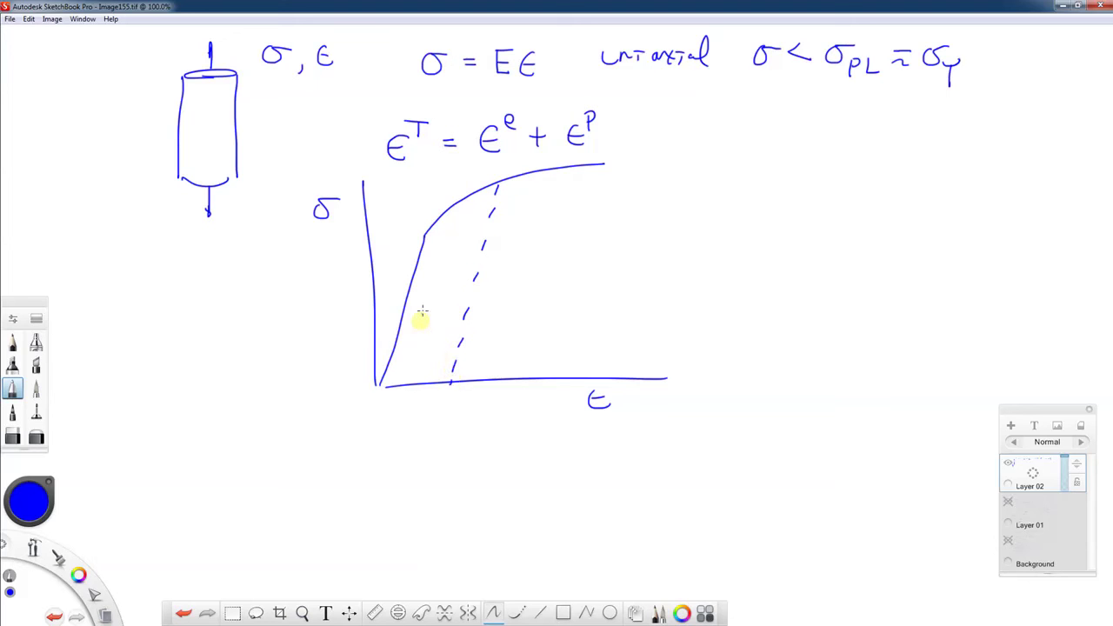
pyautogui.moveTo(415, 289); pyautogui.dragTo(409, 318)
pyautogui.moveTo(484, 282)
pyautogui.mouseDown()
pyautogui.moveTo(487, 307)
pyautogui.moveTo(429, 311)
pyautogui.moveTo(504, 290)
pyautogui.moveTo(512, 307)
pyautogui.mouseUp()
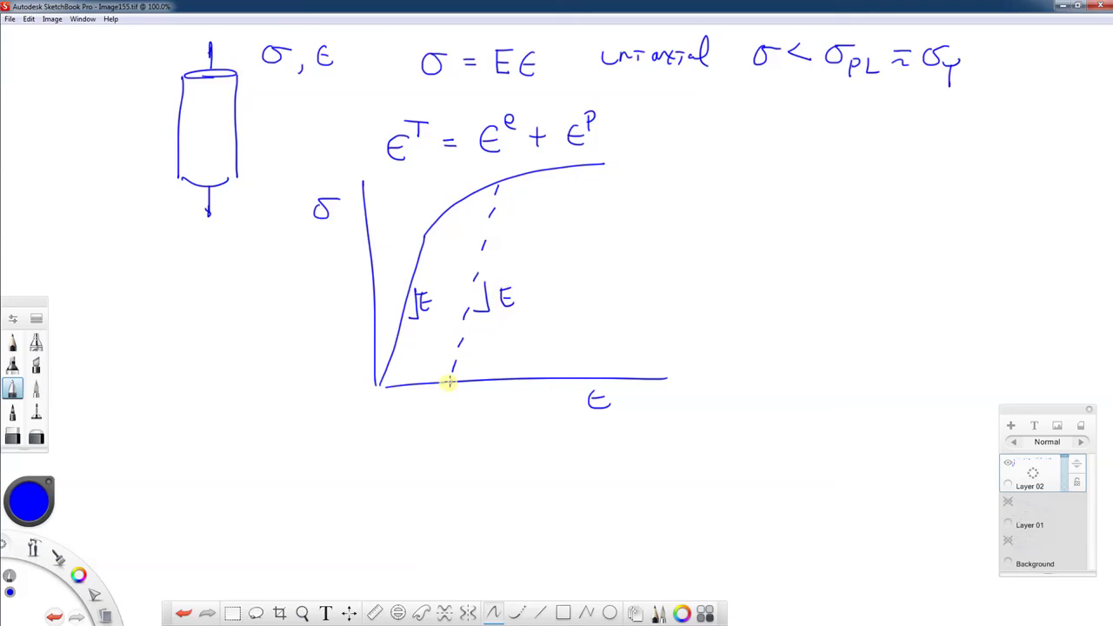
# - Brace and label the plastic strain εp, dot both ends of the unloading line and draw a vertical from the curve to the strain axis
pyautogui.moveTo(384, 397); pyautogui.dragTo(449, 387)
pyautogui.moveTo(417, 413)
pyautogui.mouseDown()
pyautogui.moveTo(413, 427)
pyautogui.moveTo(426, 411)
pyautogui.mouseUp()
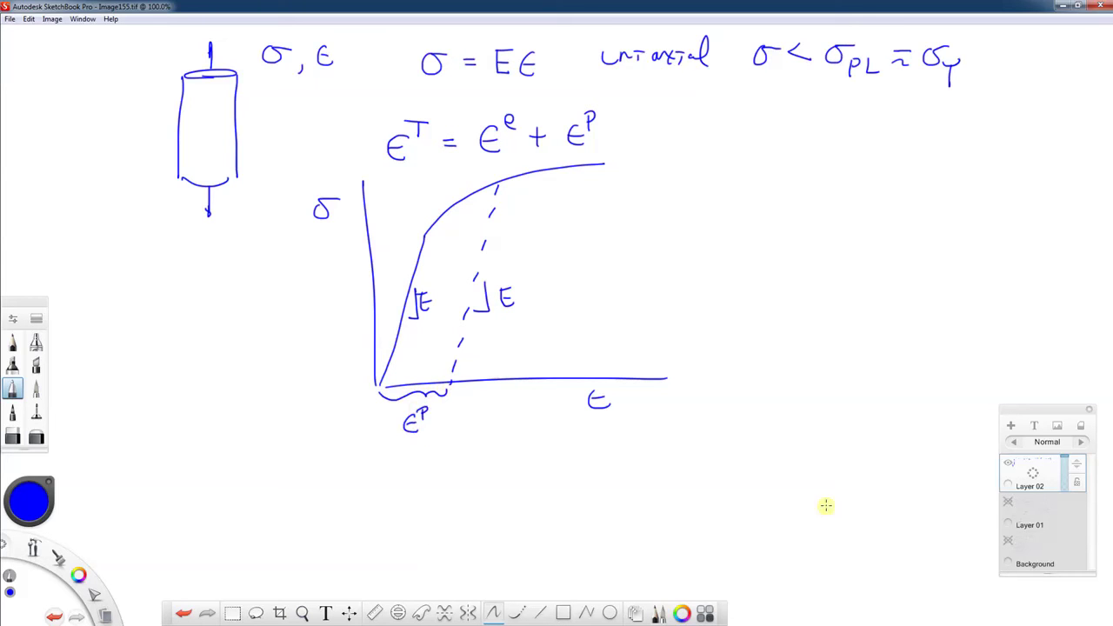
pyautogui.click(451, 382)
pyautogui.click(497, 181)
pyautogui.moveTo(499, 202); pyautogui.dragTo(502, 383)
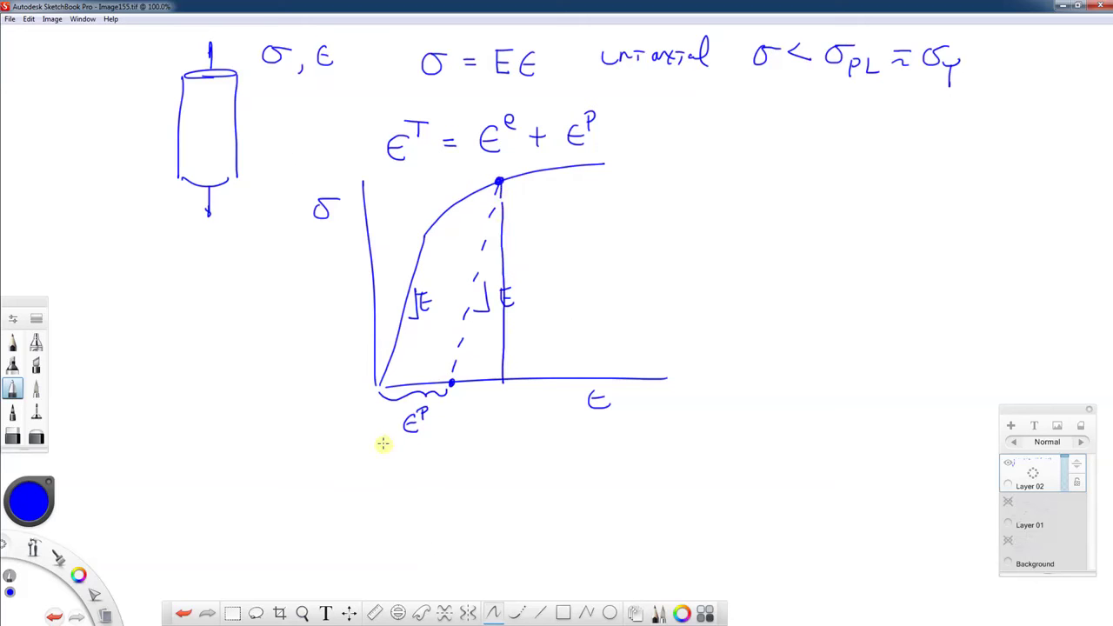
# - Add braces under the strain axis labelled εT for the total strain and εe for the elastic strain
pyautogui.moveTo(395, 449); pyautogui.dragTo(504, 440)
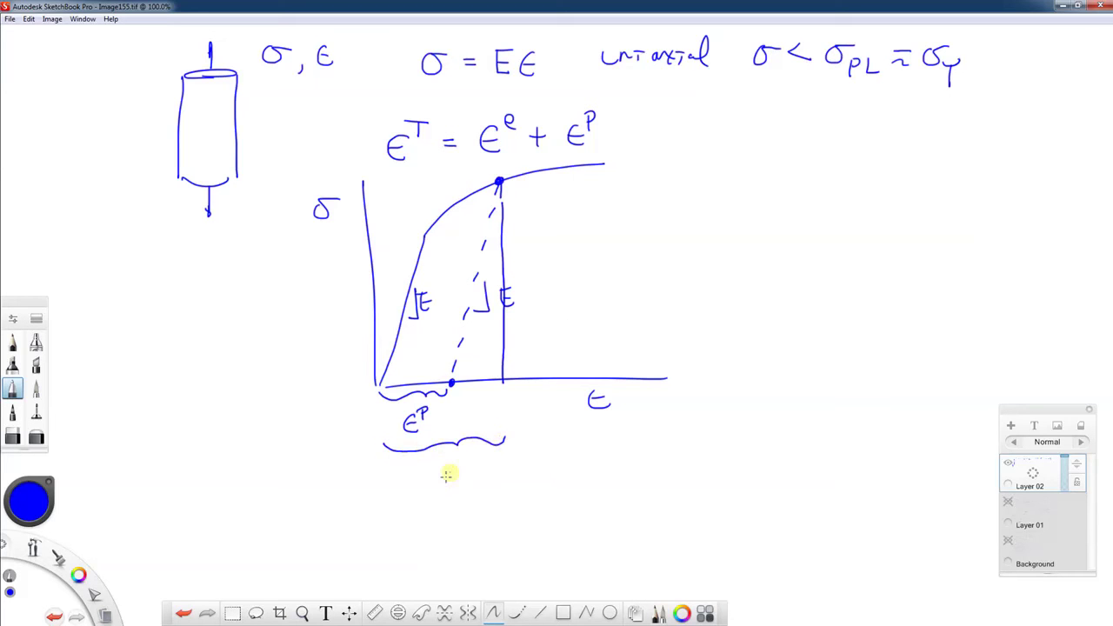
pyautogui.moveTo(443, 469)
pyautogui.mouseDown()
pyautogui.moveTo(441, 479)
pyautogui.moveTo(466, 453)
pyautogui.mouseUp()
pyautogui.moveTo(459, 455); pyautogui.dragTo(460, 467)
pyautogui.moveTo(467, 390); pyautogui.dragTo(502, 387)
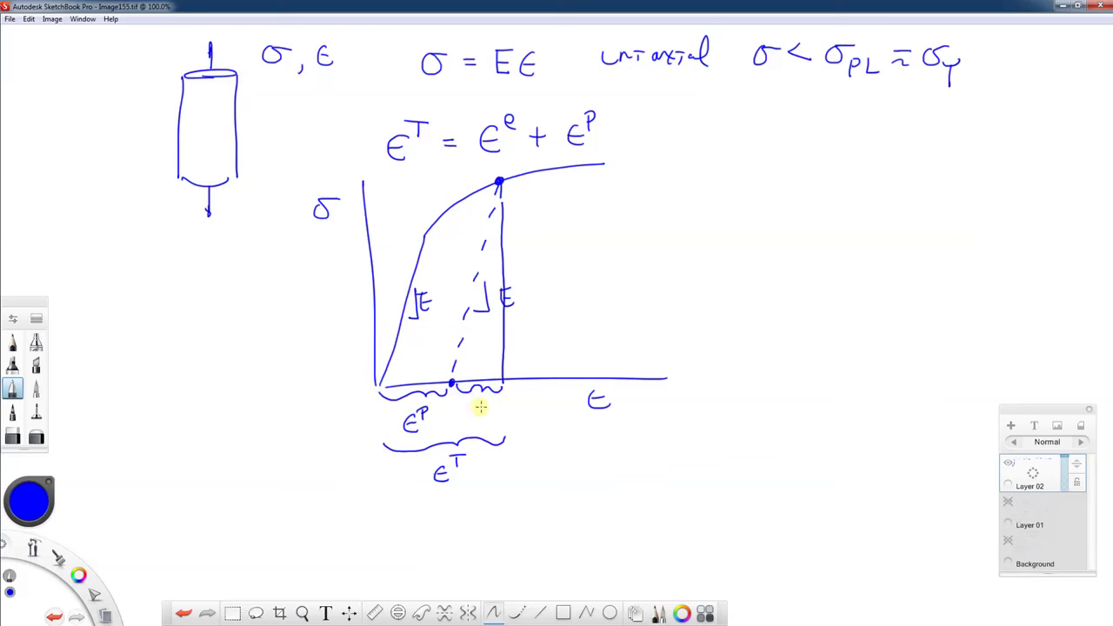
pyautogui.moveTo(471, 409); pyautogui.dragTo(487, 406)
# - Write the rearranged plastic strain equation εp = εT − εe beside the total strain equation
pyautogui.moveTo(726, 124)
pyautogui.mouseDown()
pyautogui.moveTo(716, 137)
pyautogui.moveTo(728, 106)
pyautogui.moveTo(734, 119)
pyautogui.mouseUp()
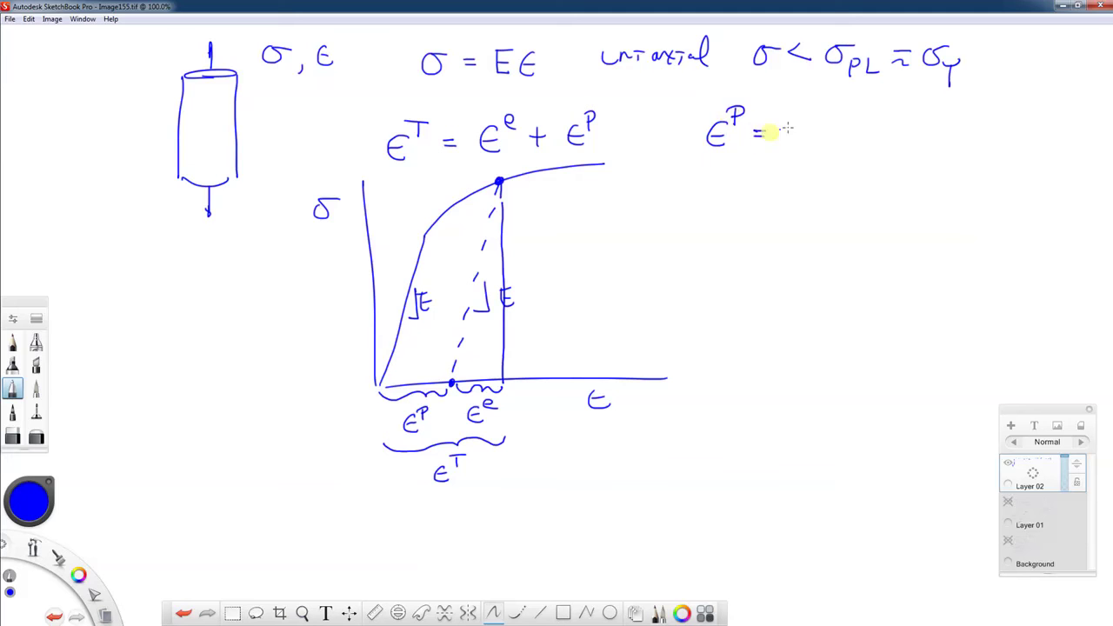
pyautogui.moveTo(805, 118)
pyautogui.mouseDown()
pyautogui.moveTo(807, 137)
pyautogui.moveTo(830, 100)
pyautogui.moveTo(853, 127)
pyautogui.moveTo(887, 134)
pyautogui.mouseUp()
pyautogui.moveTo(869, 124); pyautogui.dragTo(904, 107)
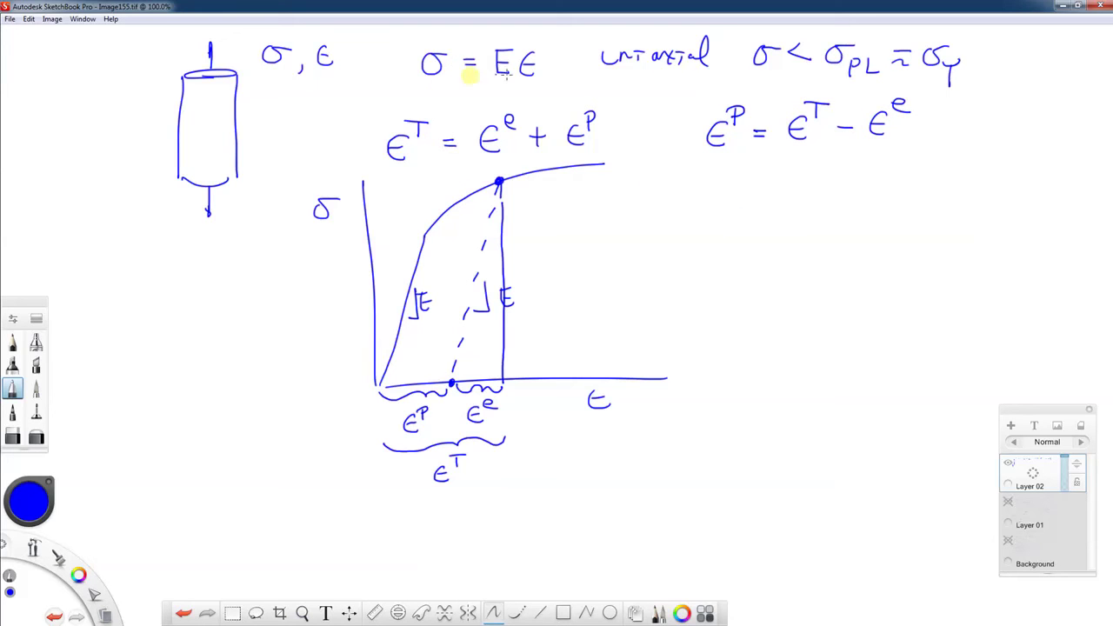
# - Add the superscript e to the strain in Hooke's law and write εp = εT − σ/E under the plastic strain equation
pyautogui.moveTo(540, 45); pyautogui.dragTo(549, 51)
pyautogui.moveTo(729, 179)
pyautogui.mouseDown()
pyautogui.moveTo(725, 202)
pyautogui.moveTo(739, 173)
pyautogui.moveTo(778, 184)
pyautogui.mouseUp()
pyautogui.moveTo(765, 191)
pyautogui.mouseDown()
pyautogui.moveTo(811, 183)
pyautogui.moveTo(839, 164)
pyautogui.mouseUp()
pyautogui.moveTo(831, 165)
pyautogui.mouseDown()
pyautogui.moveTo(864, 181)
pyautogui.moveTo(917, 167)
pyautogui.moveTo(902, 223)
pyautogui.moveTo(899, 214)
pyautogui.mouseUp()
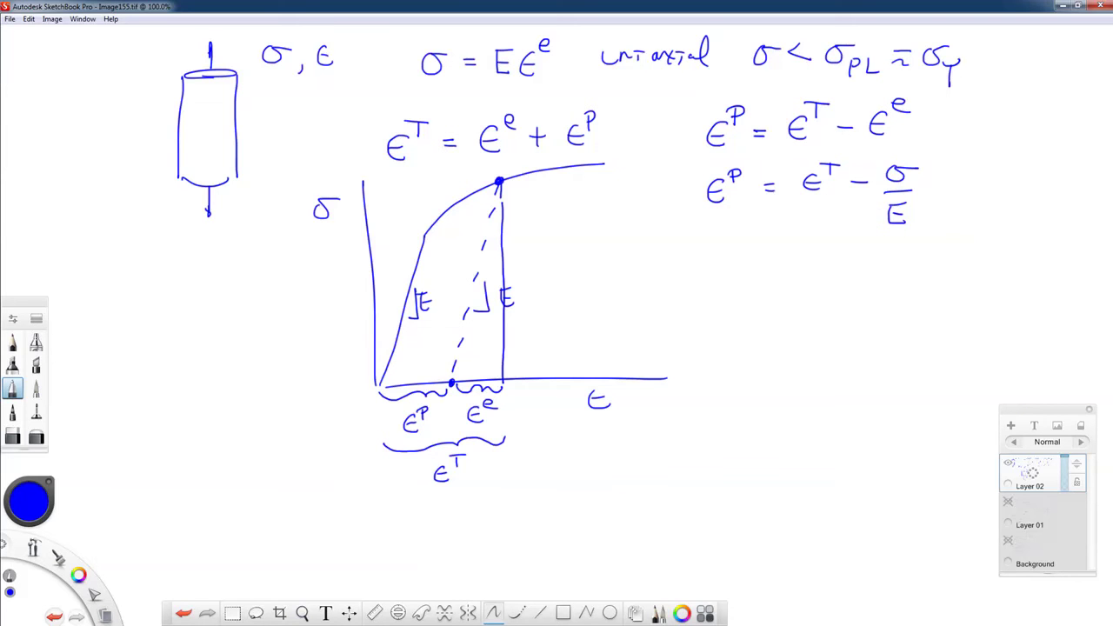
# - Switch to the tensiles.xlsx workbook in Excel and inspect the plastic strain formula in cell AE4
pyautogui.hotkey('alt', 'Tab')
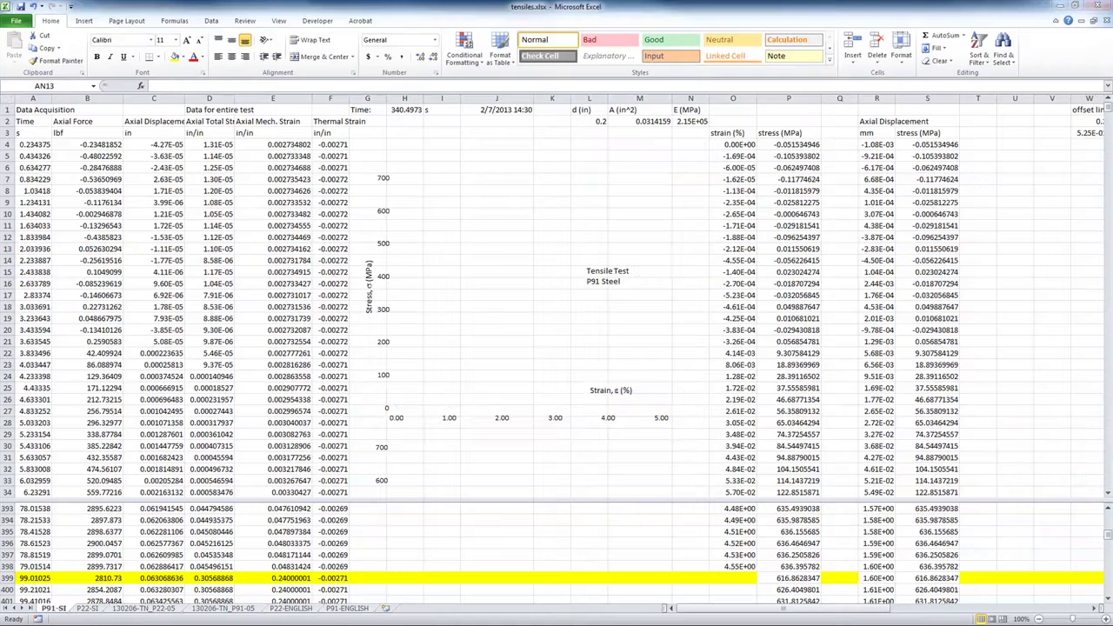
pyautogui.moveTo(824, 609); pyautogui.dragTo(852, 608)
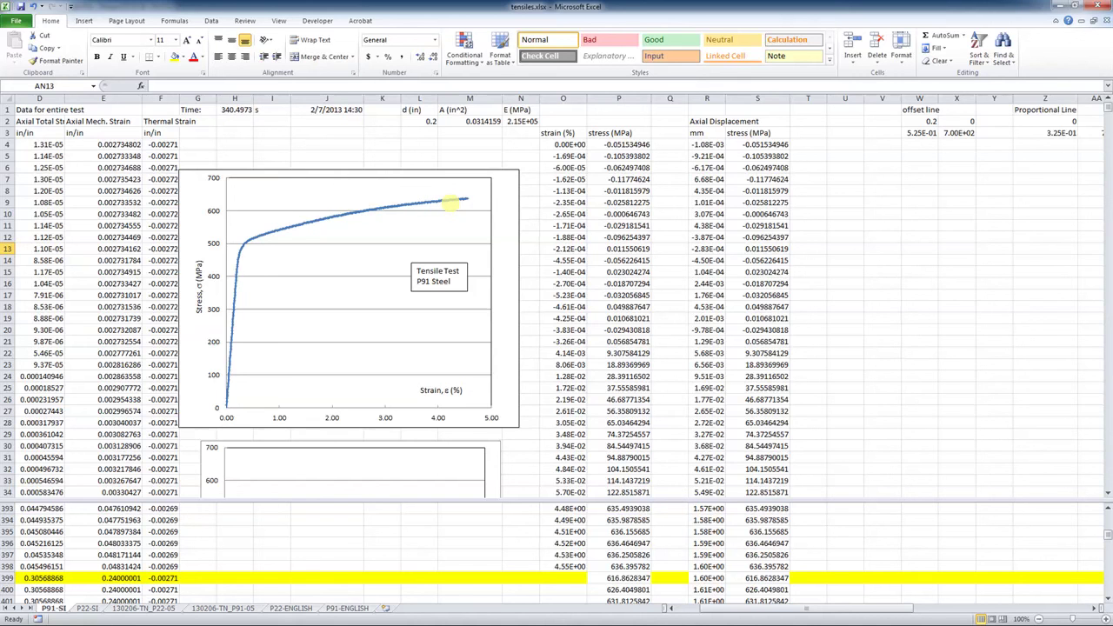
pyautogui.moveTo(780, 609); pyautogui.dragTo(904, 607)
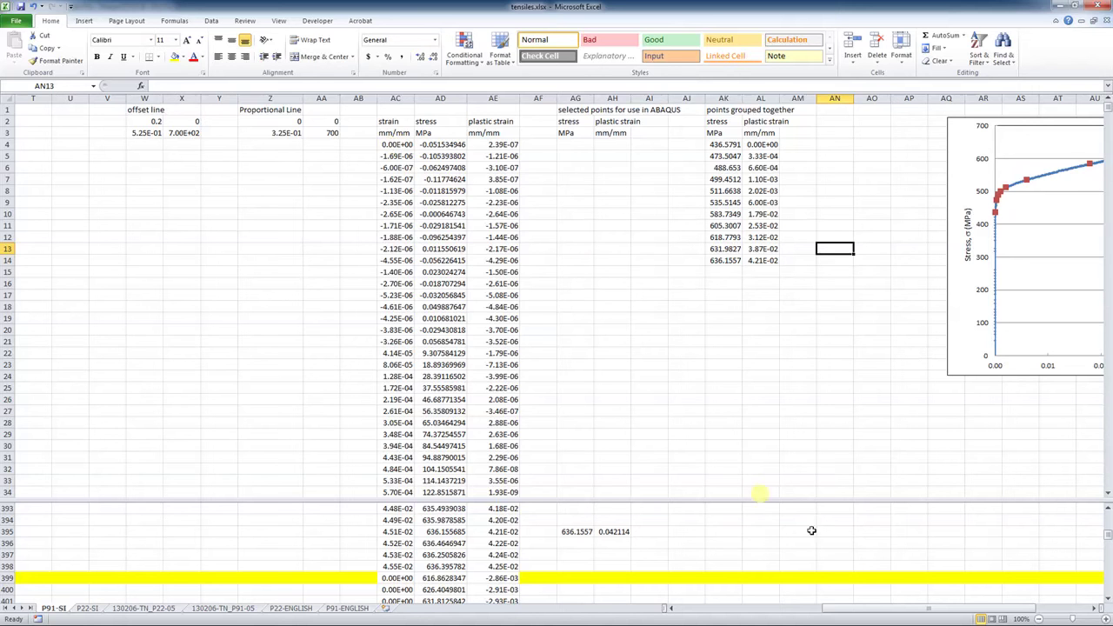
pyautogui.click(497, 145)
pyautogui.click(322, 83)
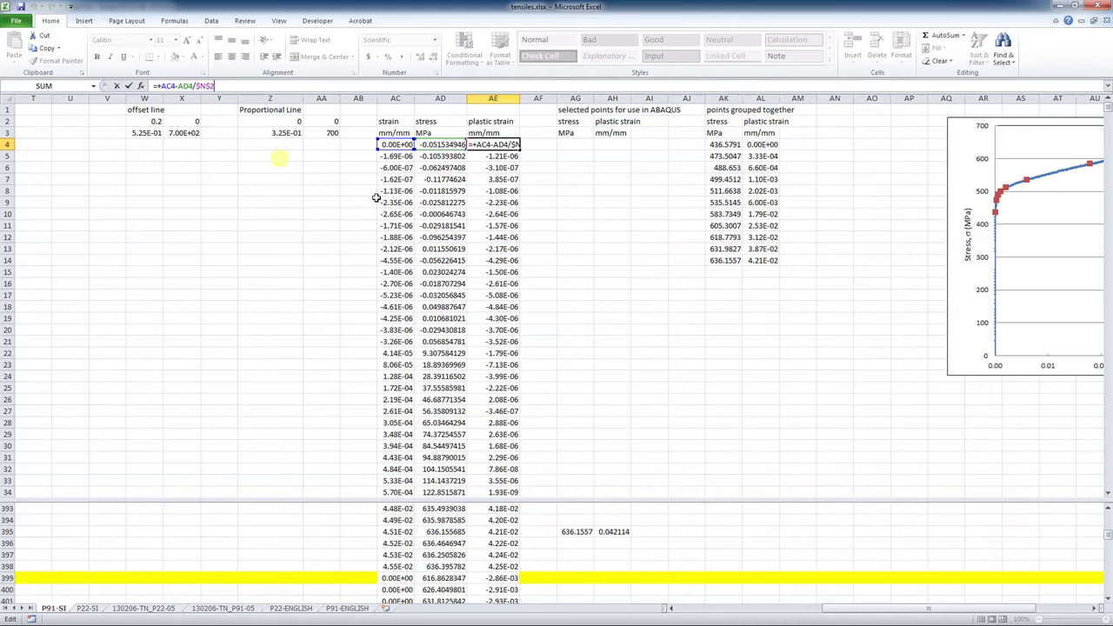
# - Move the stress versus plastic strain chart aside and place a copy of it at cell AP2
pyautogui.moveTo(850, 608); pyautogui.dragTo(906, 600)
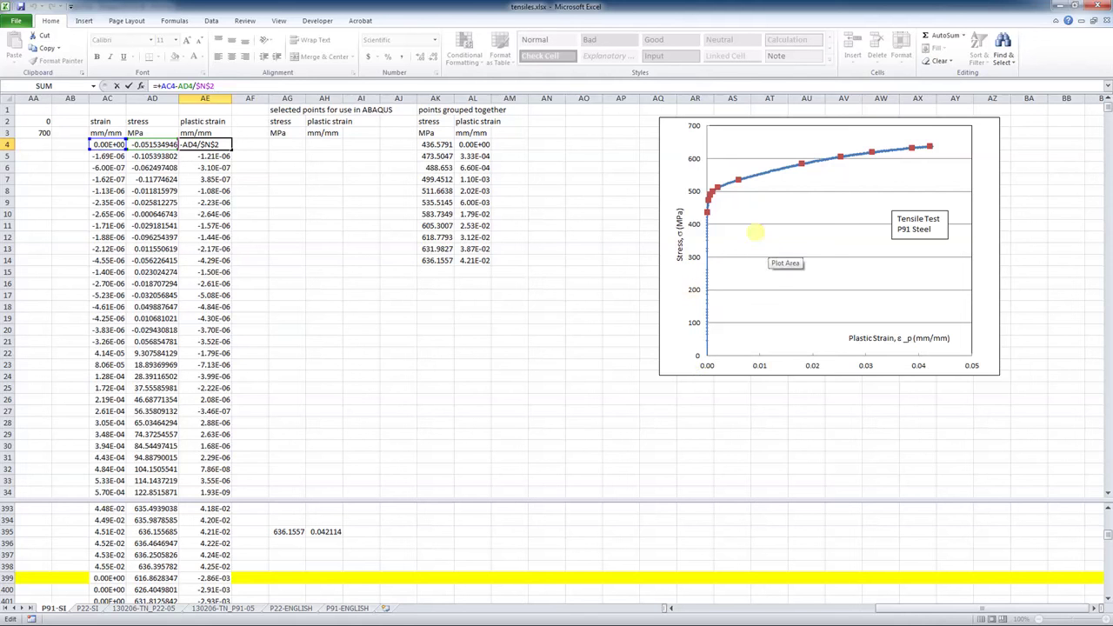
pyautogui.rightClick(685, 142)
pyautogui.click(615, 164)
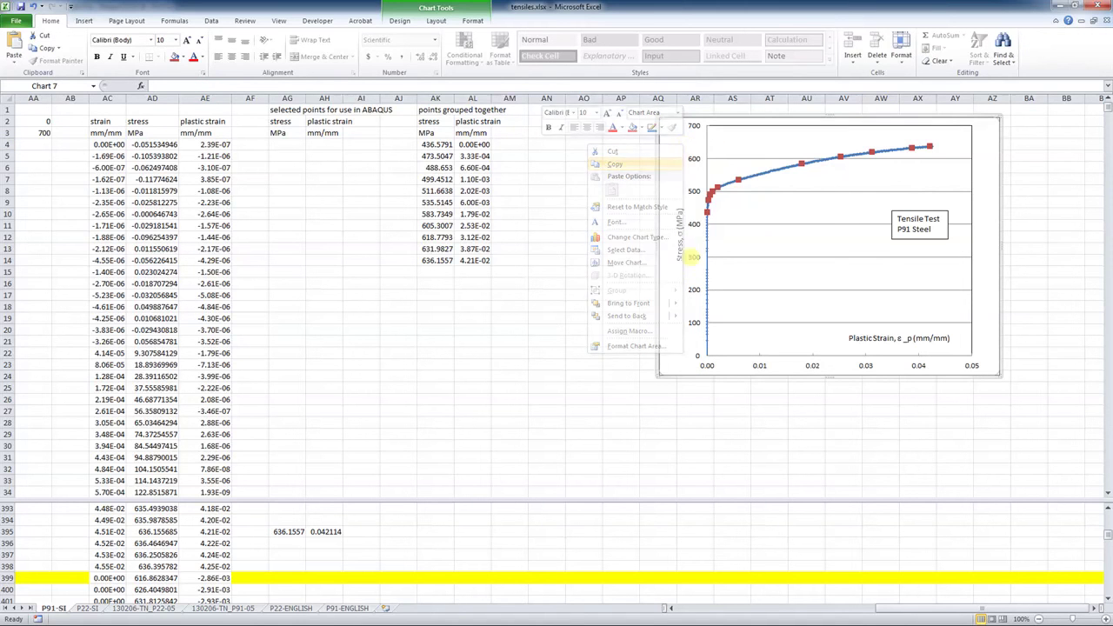
pyautogui.moveTo(681, 137); pyautogui.dragTo(1032, 129)
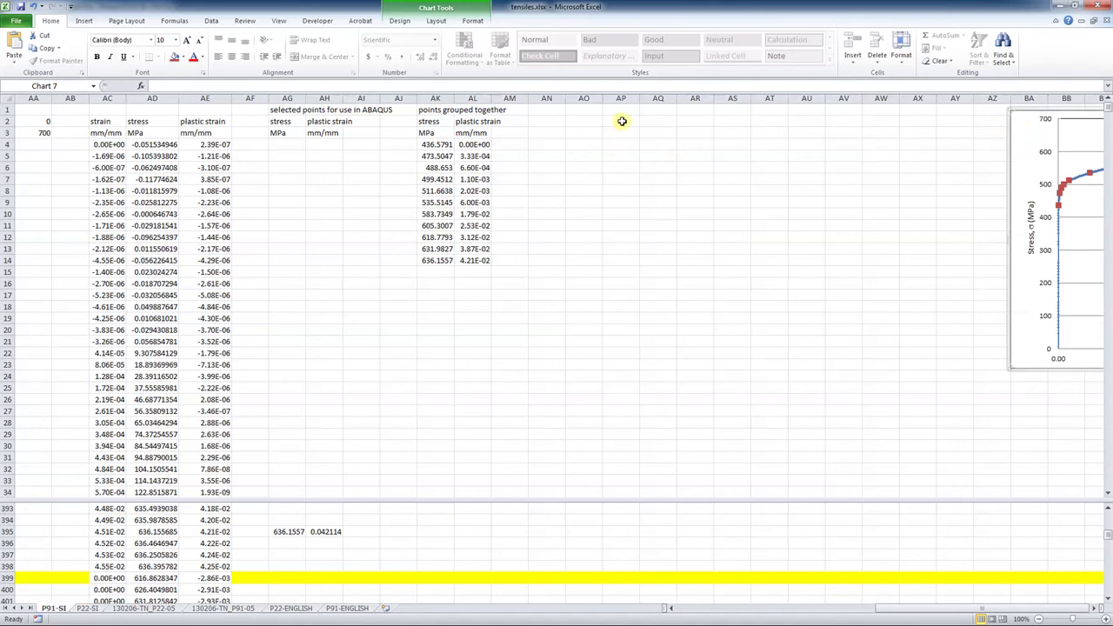
pyautogui.rightClick(619, 122)
pyautogui.click(529, 167)
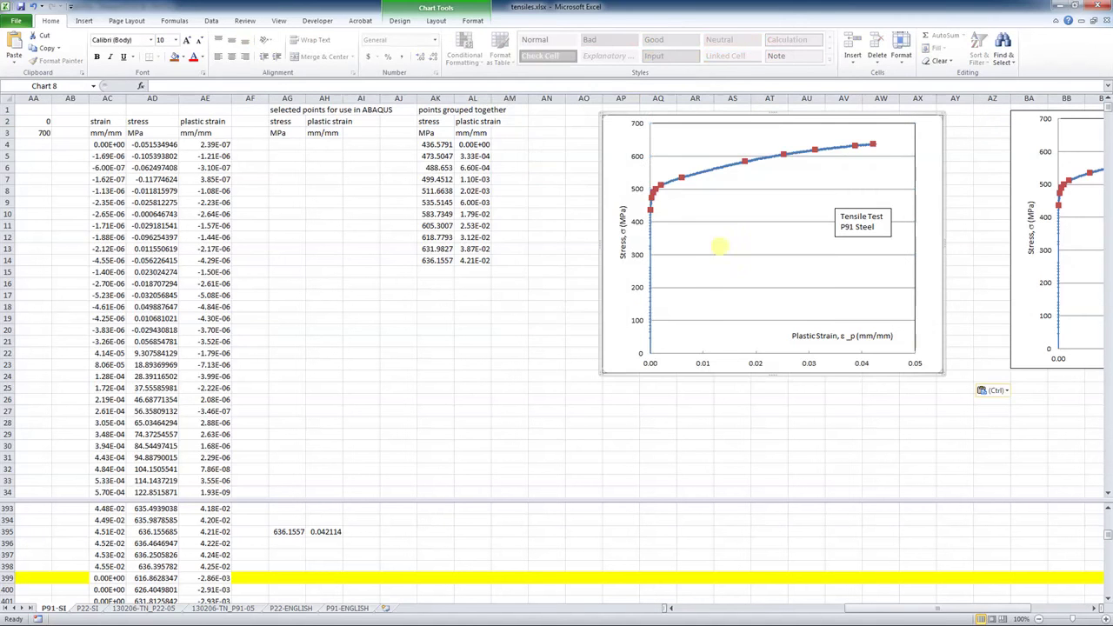
# - Remove the Series2 selected points from the copied chart's data source, keeping only the measured stress curve
pyautogui.doubleClick(739, 252)
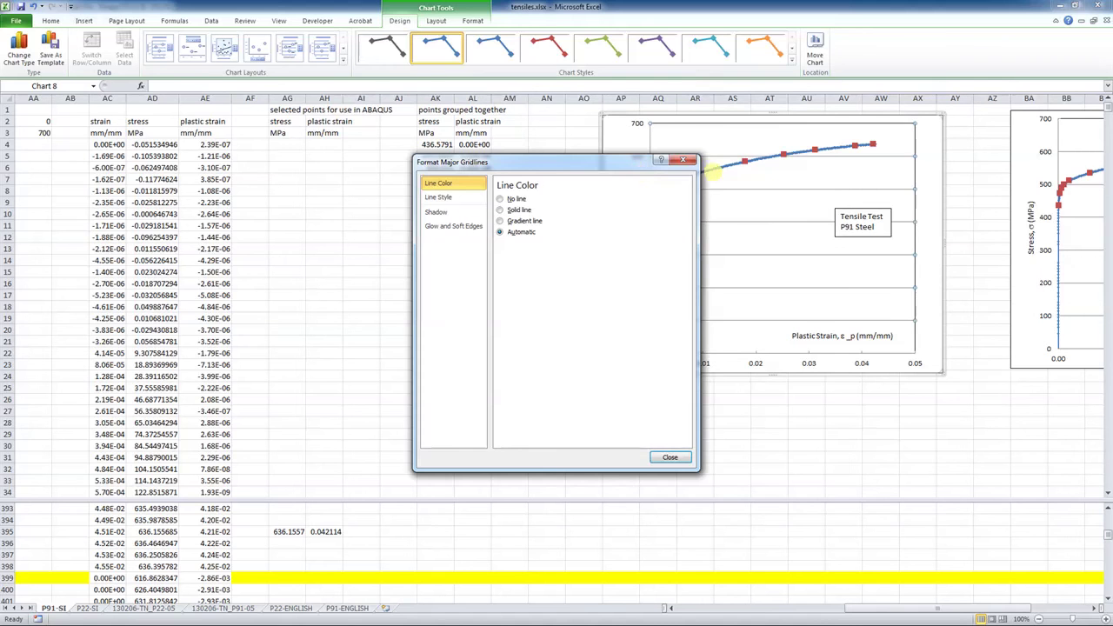
pyautogui.click(687, 159)
pyautogui.rightClick(607, 138)
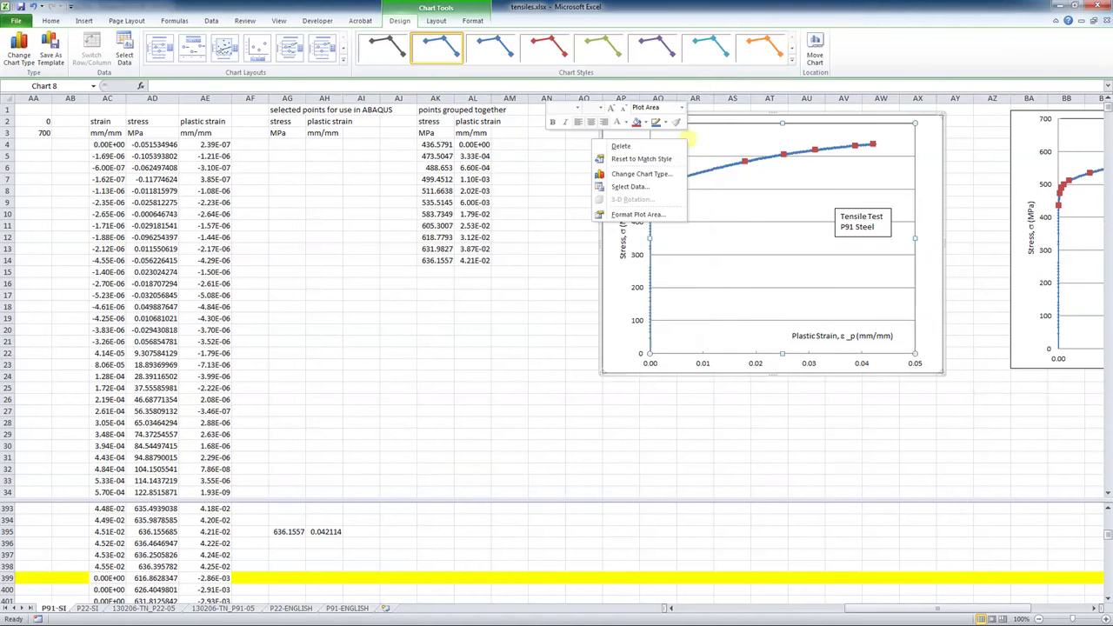
pyautogui.click(647, 186)
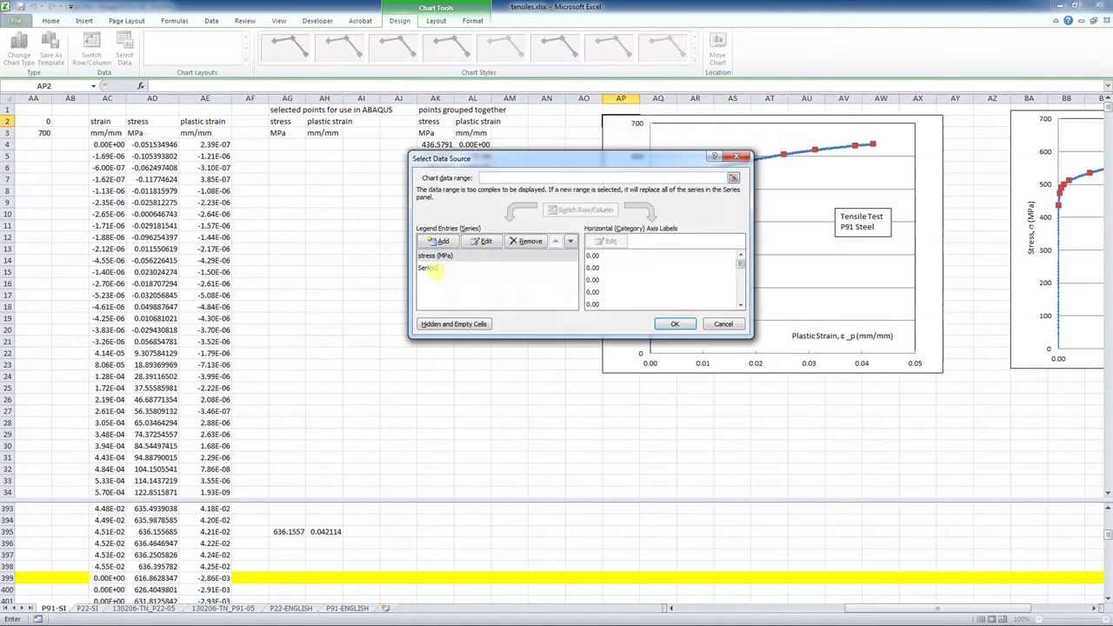
pyautogui.click(434, 267)
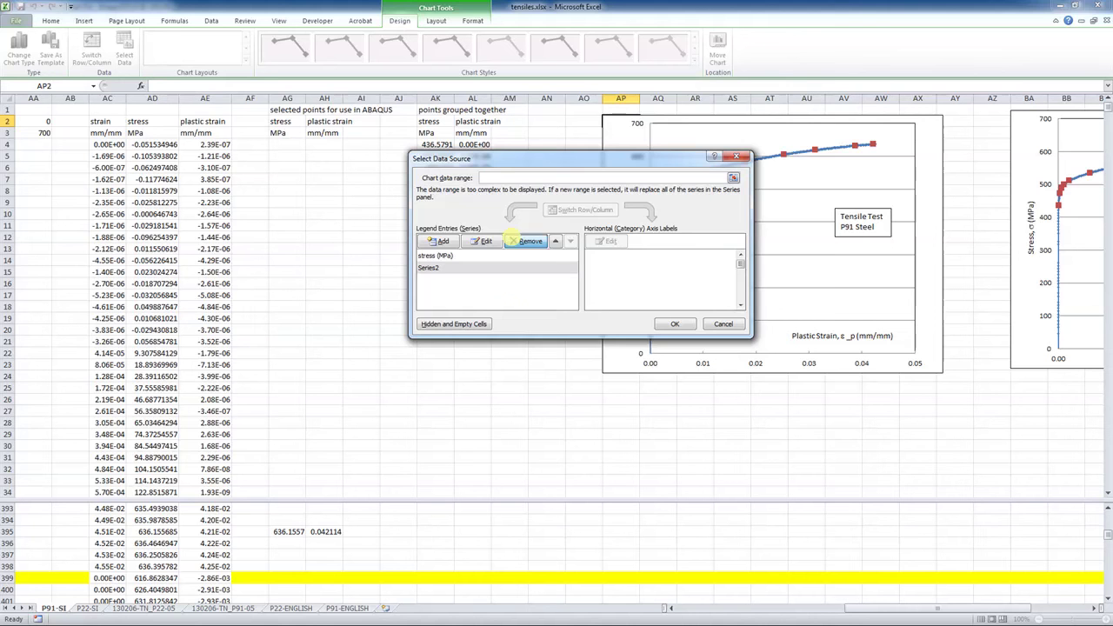
pyautogui.click(513, 241)
pyautogui.click(673, 323)
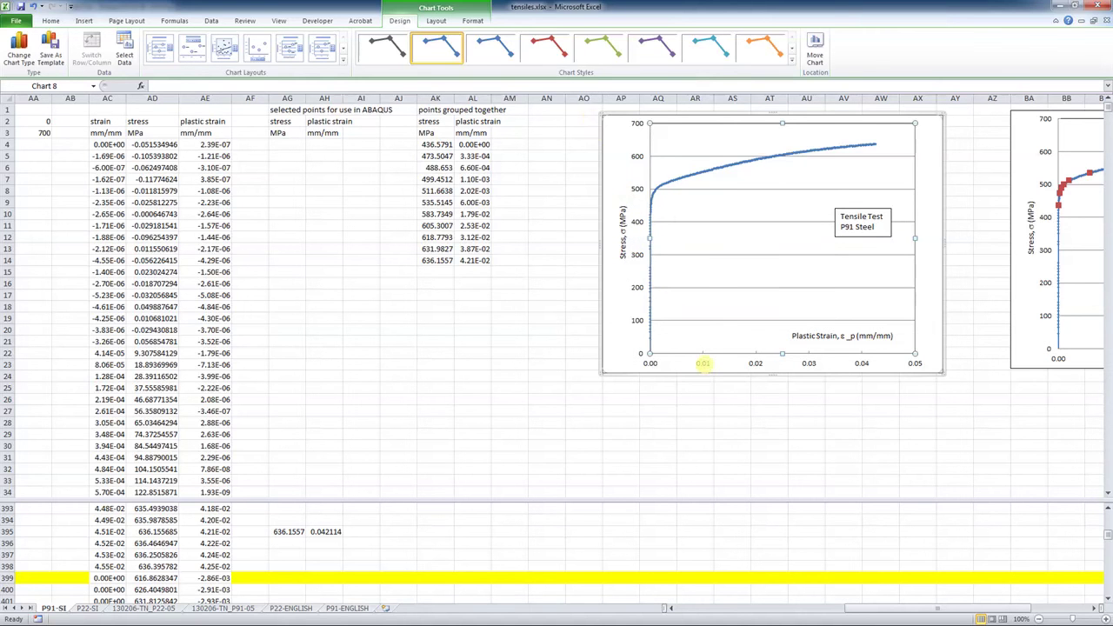
# - Set the maximum of the copied chart's plastic strain axis to 0.01
pyautogui.doubleClick(702, 363)
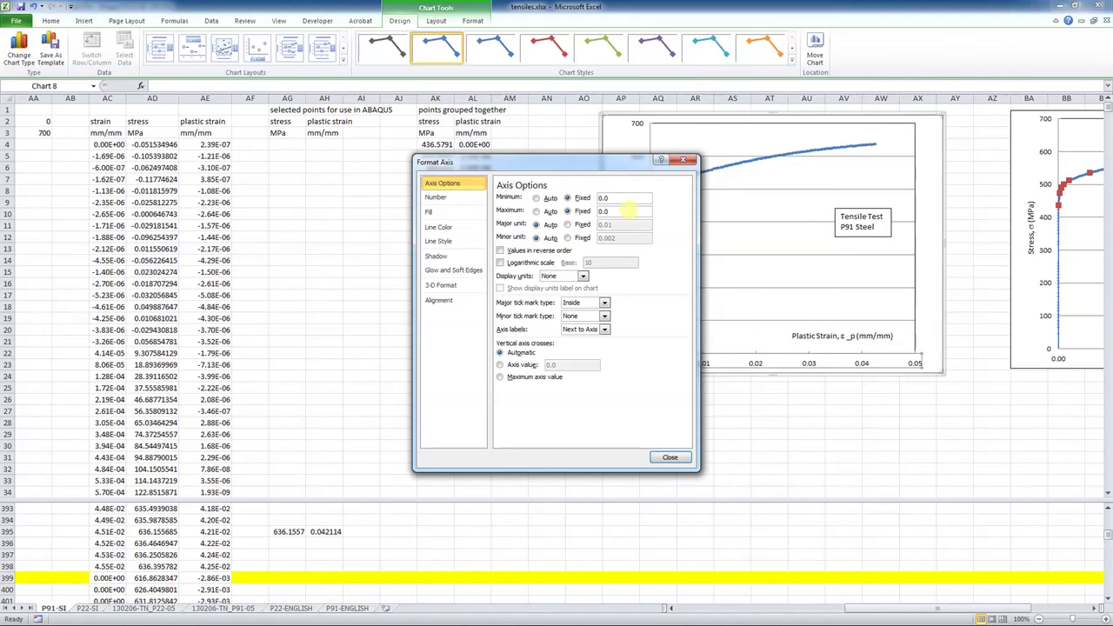
pyautogui.press('Return')
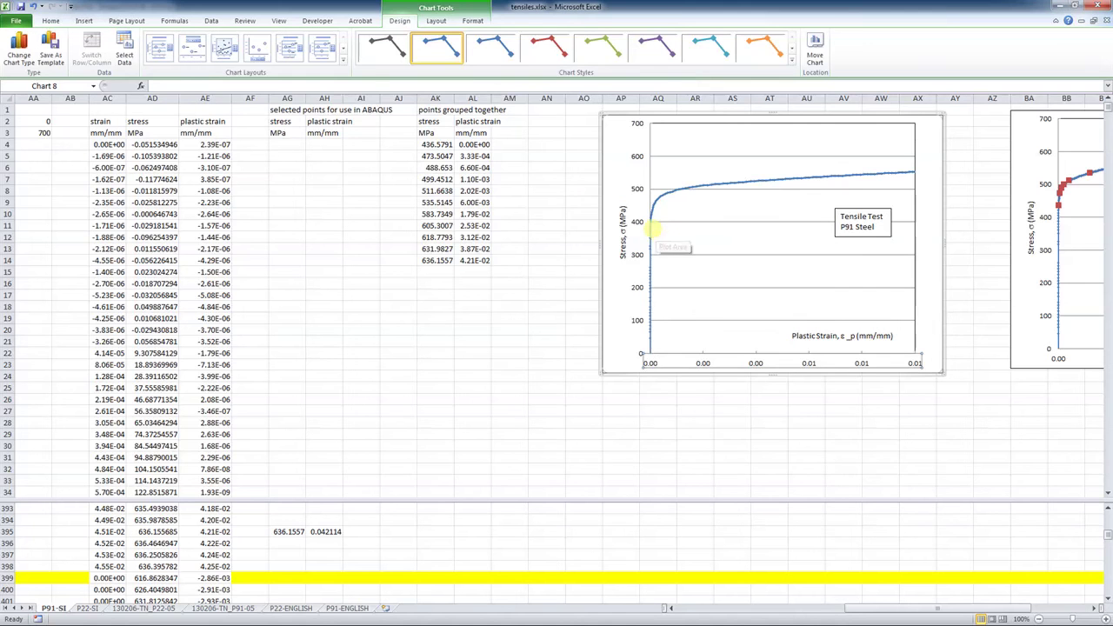
pyautogui.moveTo(649, 221)
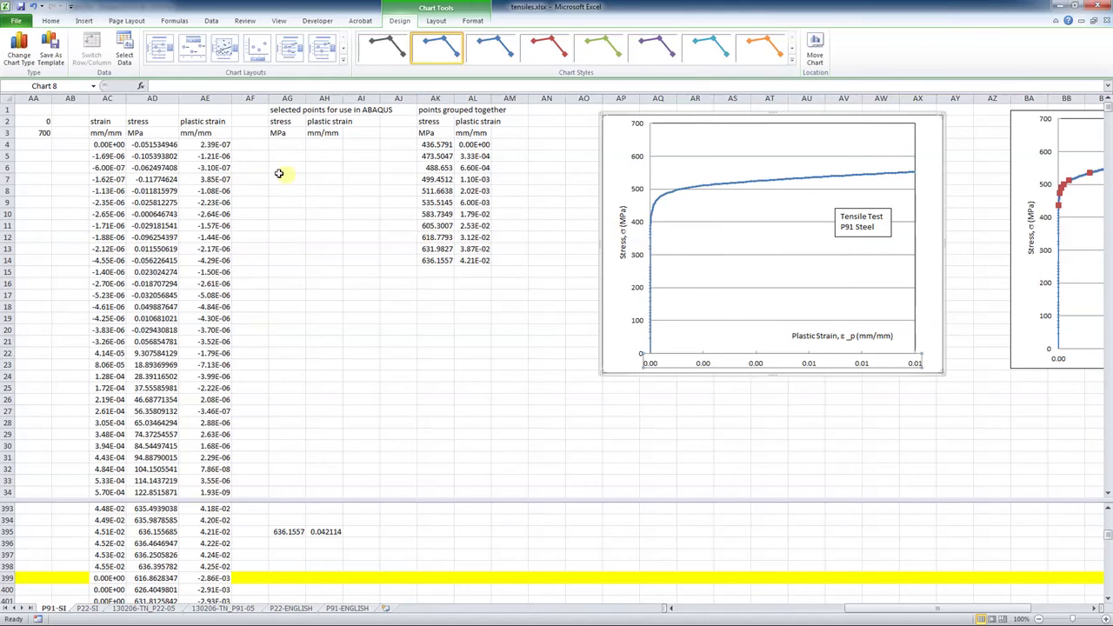
# - Examine the stress and plastic strain columns for the onset of plastic strain and compare them with both charts
pyautogui.scroll(-7, 212, 205)
pyautogui.scroll(-1, 211, 206)
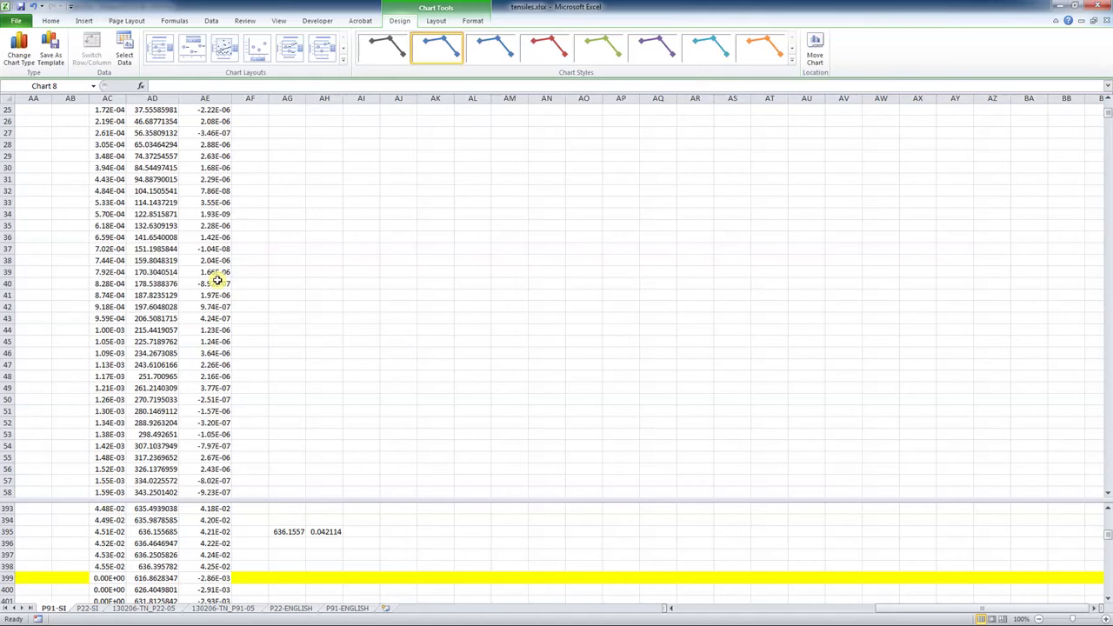
pyautogui.scroll(6, 457, 287)
pyautogui.scroll(2, 457, 287)
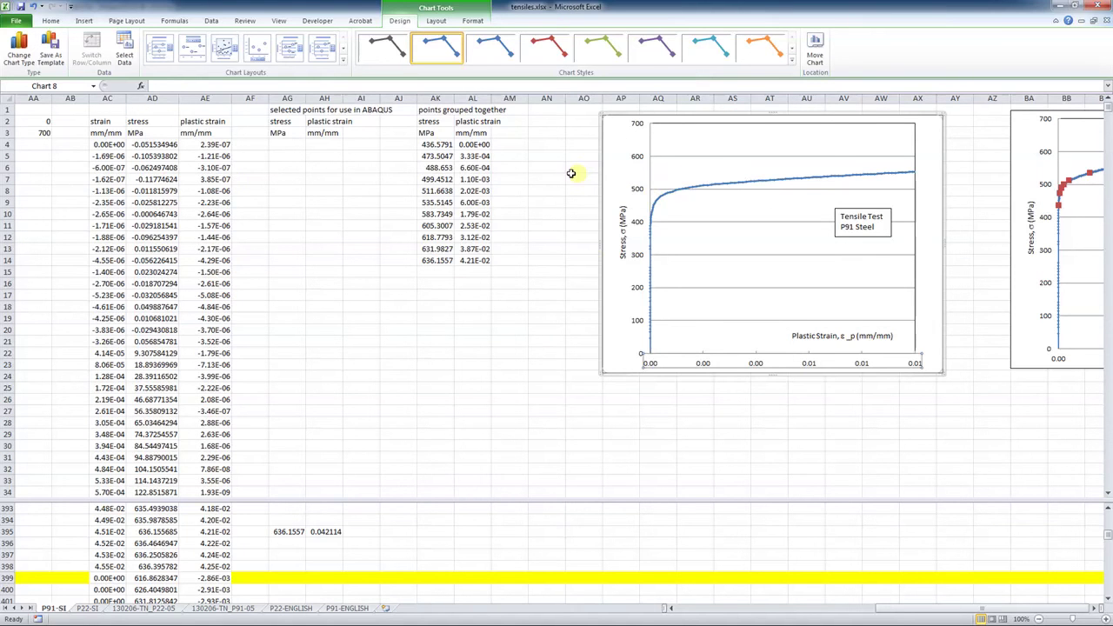
pyautogui.scroll(-12, 305, 291)
pyautogui.scroll(12, 276, 243)
pyautogui.click(1095, 607)
pyautogui.click(1096, 607)
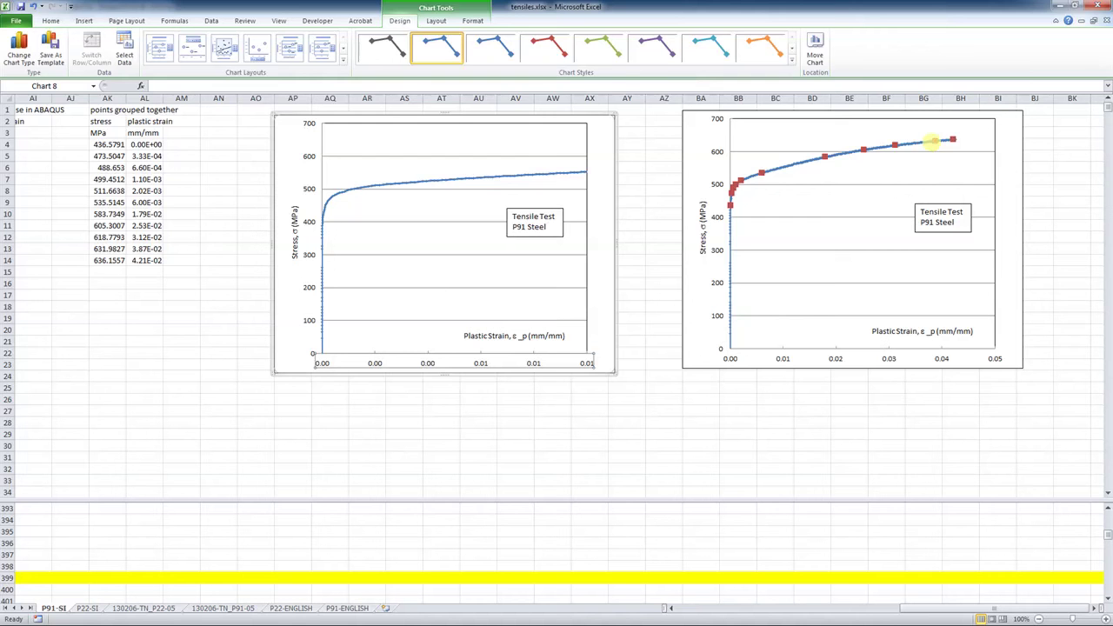
pyautogui.moveTo(932, 141)
# - Review the stress and plastic strain points selected for use in ABAQUS along the data rows
pyautogui.moveTo(928, 608); pyautogui.dragTo(918, 609)
pyautogui.scroll(-17, 388, 249)
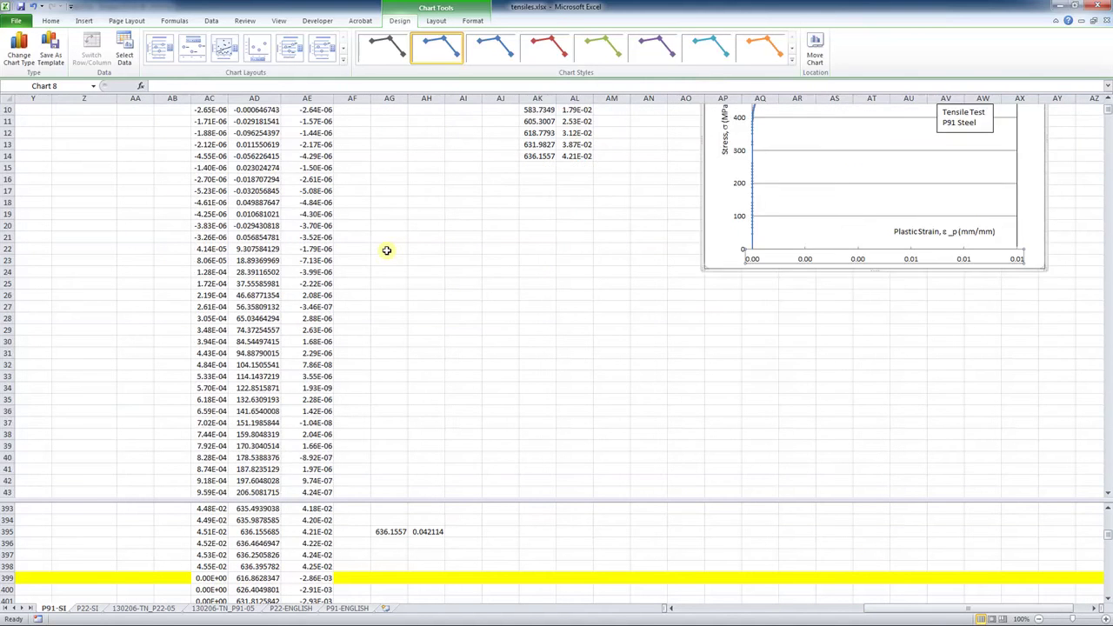
pyautogui.scroll(-4, 386, 251)
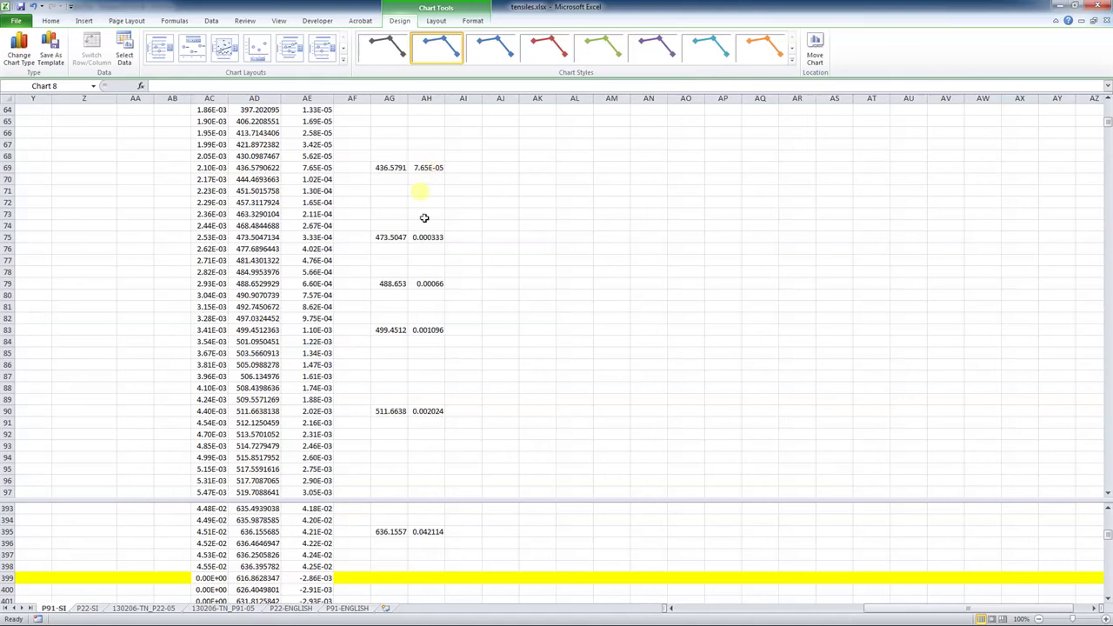
pyautogui.scroll(-12, 439, 258)
pyautogui.scroll(20, 440, 258)
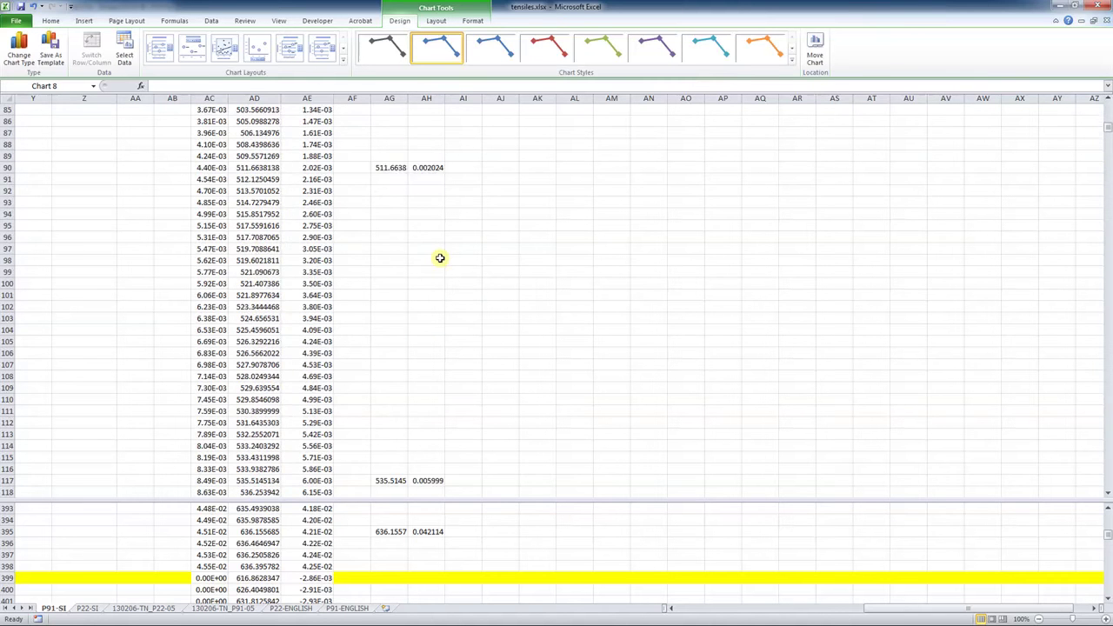
pyautogui.scroll(7, 440, 258)
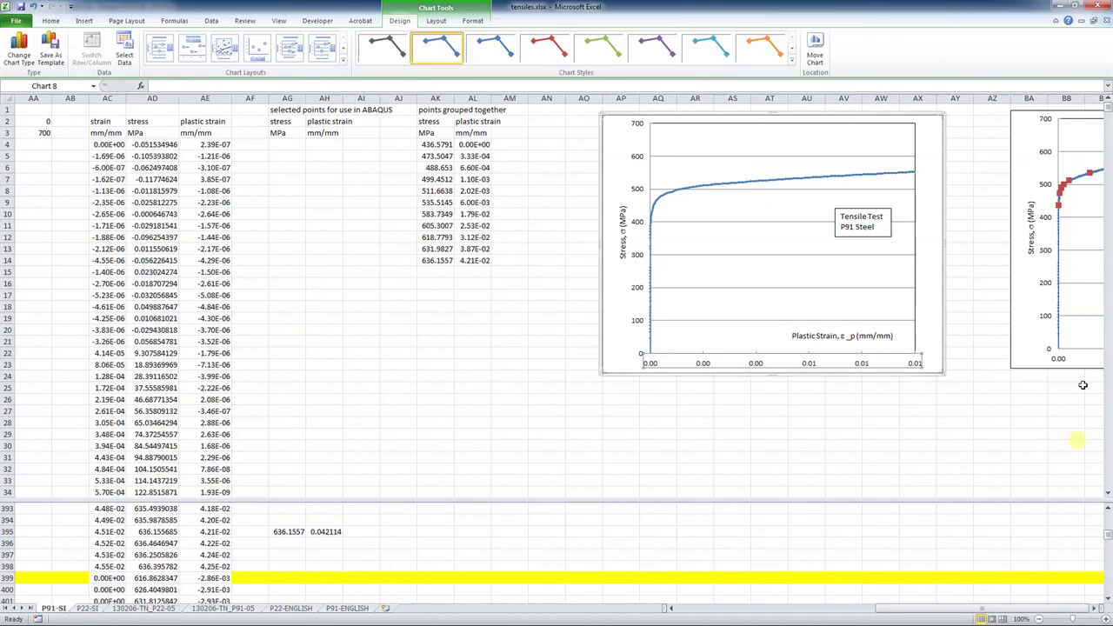
# - Select the grouped stress and plastic strain points in AK4:AL14 and save the workbook
pyautogui.moveTo(1063, 208)
pyautogui.click(1093, 607)
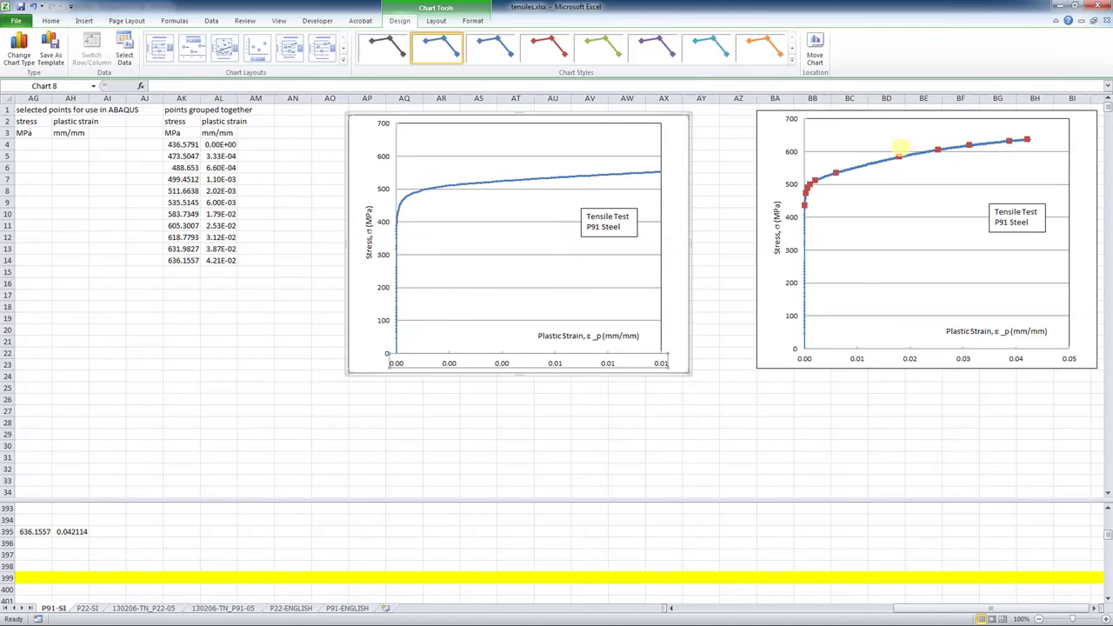
pyautogui.moveTo(187, 144); pyautogui.dragTo(222, 259)
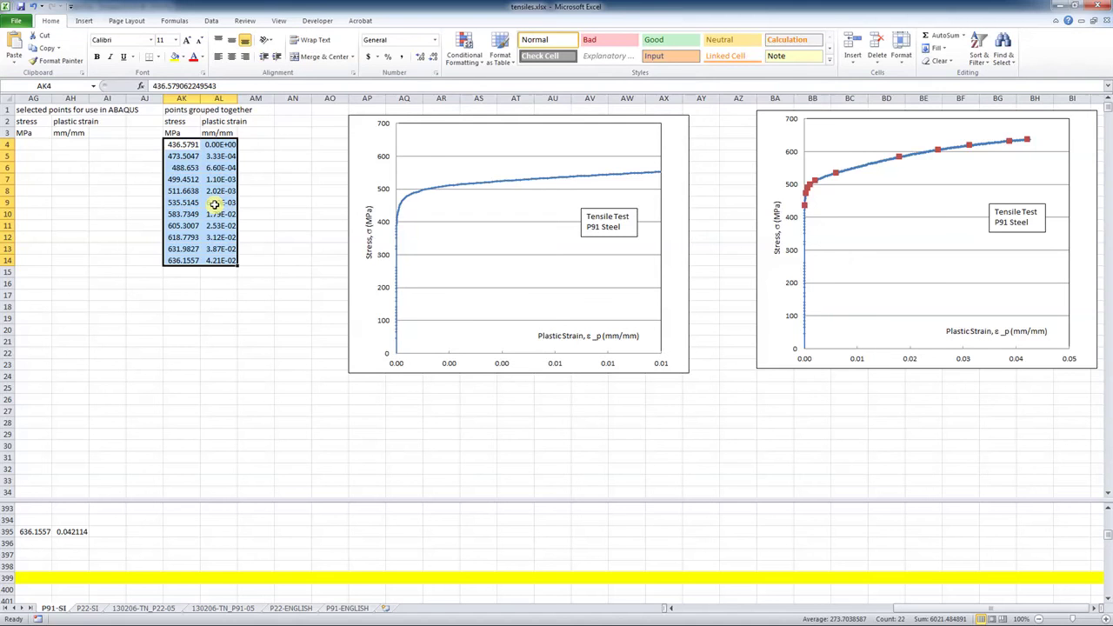
pyautogui.click(21, 6)
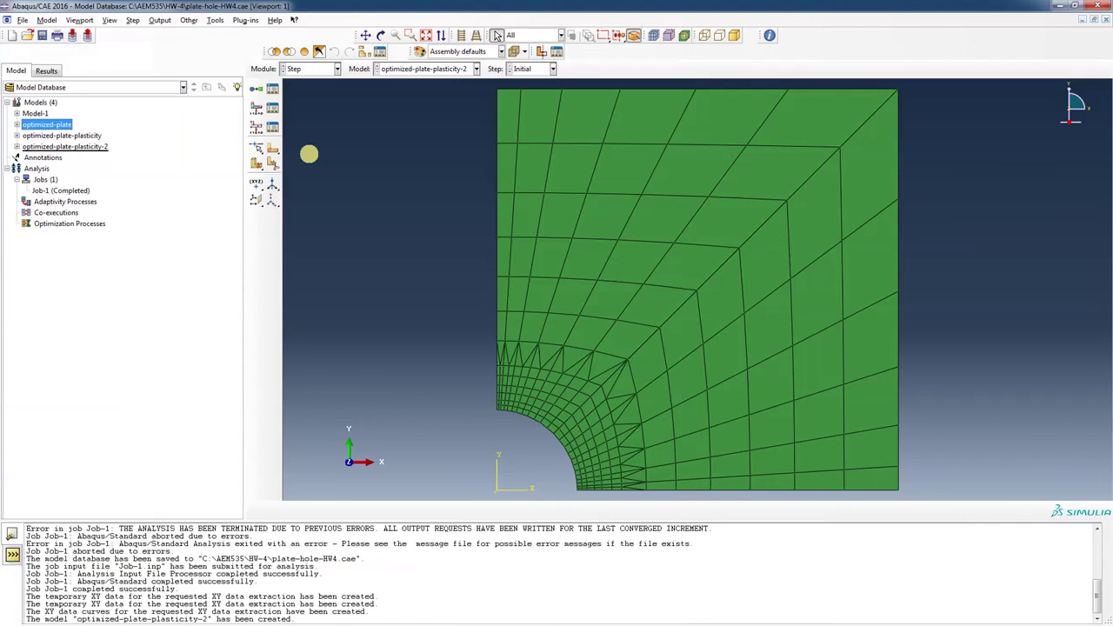
# - In Abaqus/CAE, set the Young's modulus of Material-1 in the optimized-plate-plasticity-2 model to 215000
pyautogui.click(16, 146)
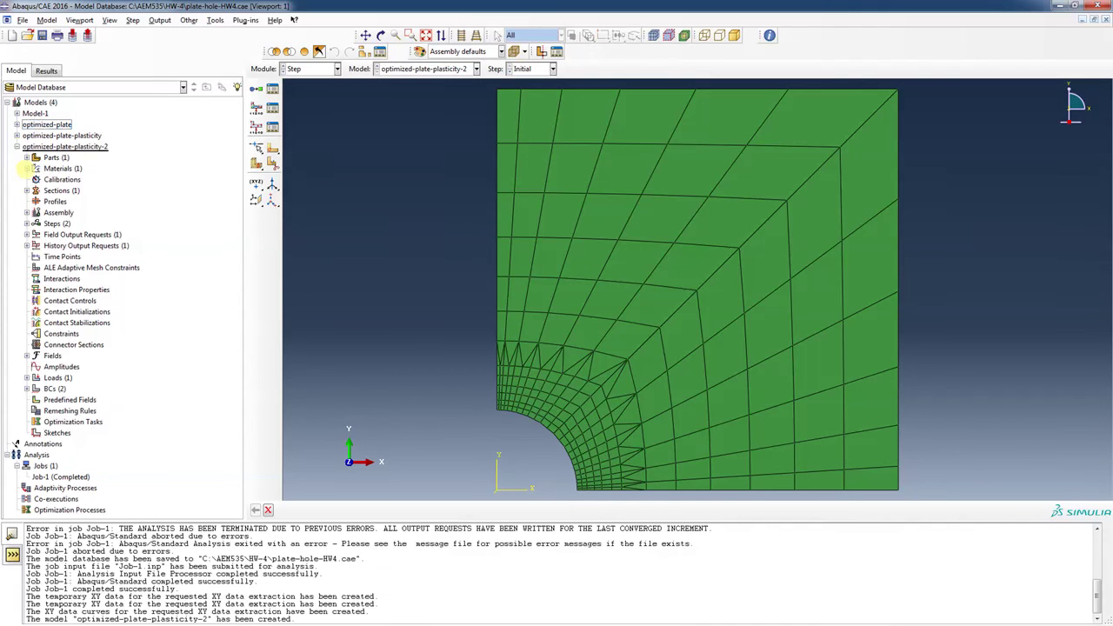
pyautogui.click(26, 167)
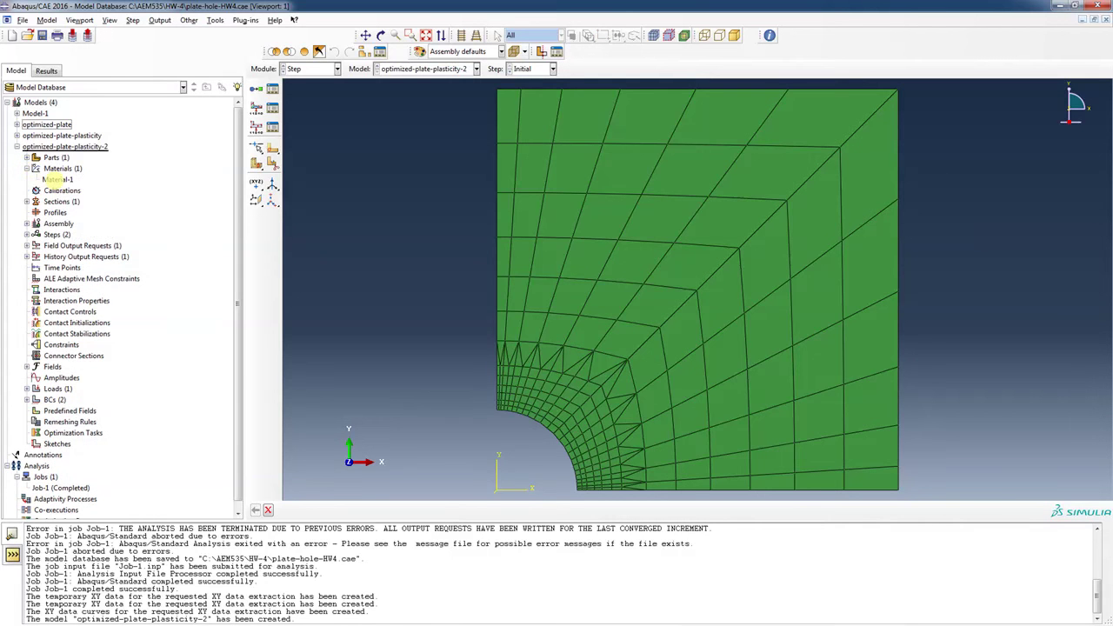
pyautogui.doubleClick(52, 179)
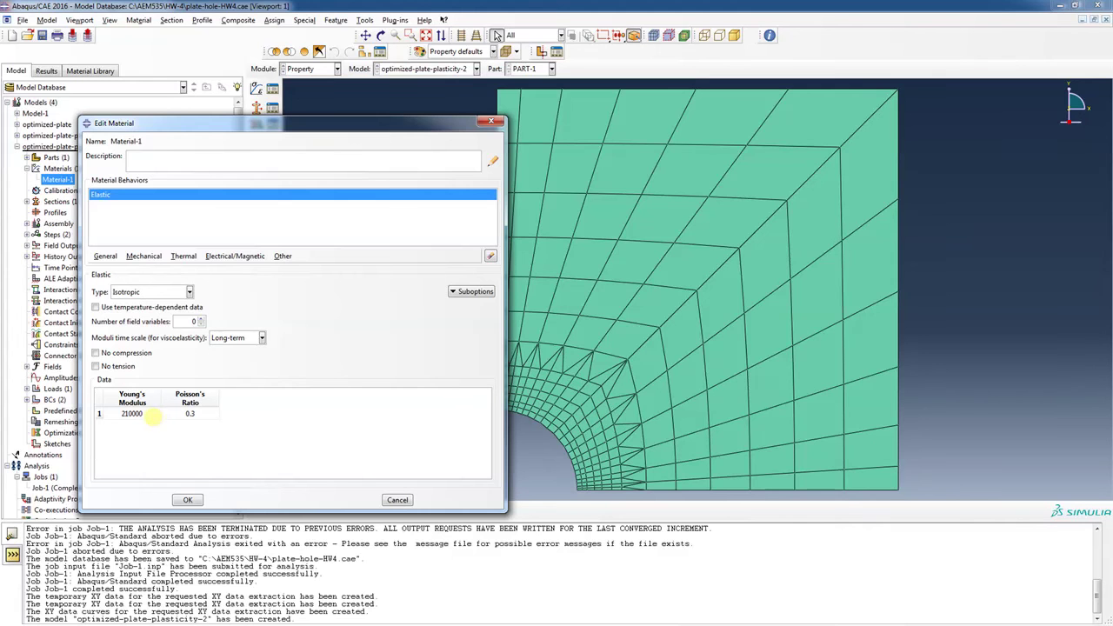
pyautogui.doubleClick(152, 415)
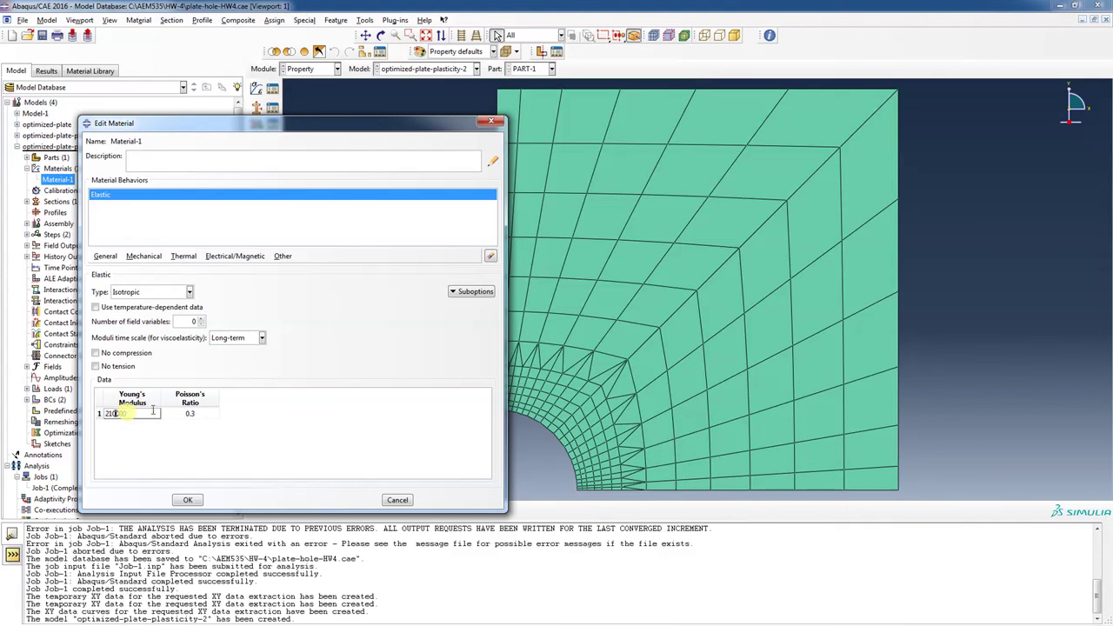
pyautogui.press('Delete')
pyautogui.write('5')
pyautogui.click(202, 448)
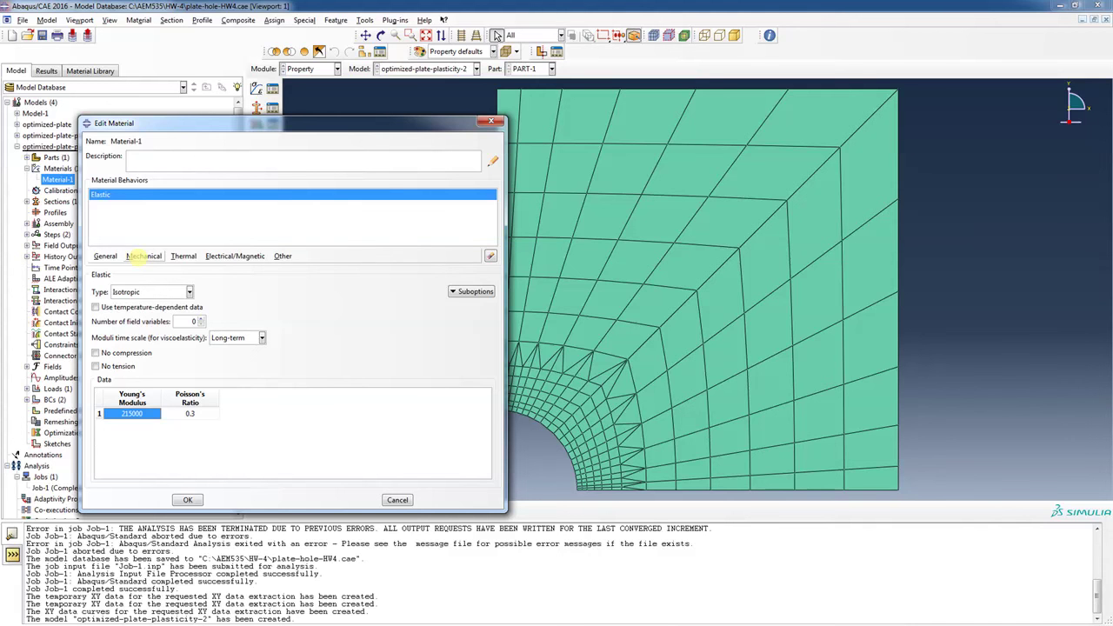
# - Add the Plastic behavior from the plasticity models to Material-1
pyautogui.click(137, 255)
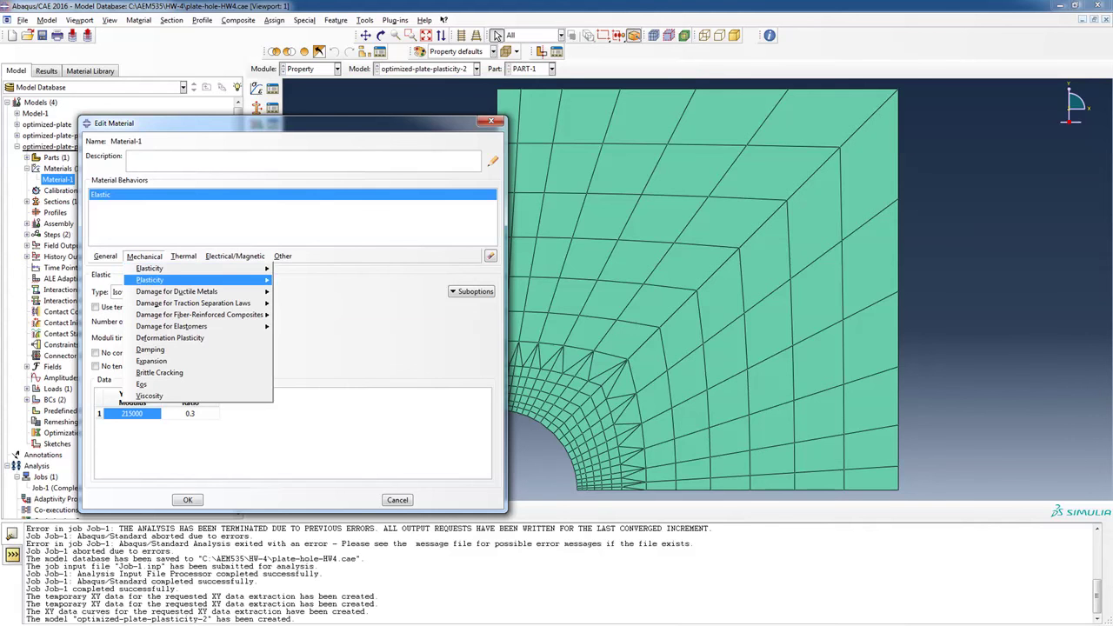
pyautogui.moveTo(150, 279)
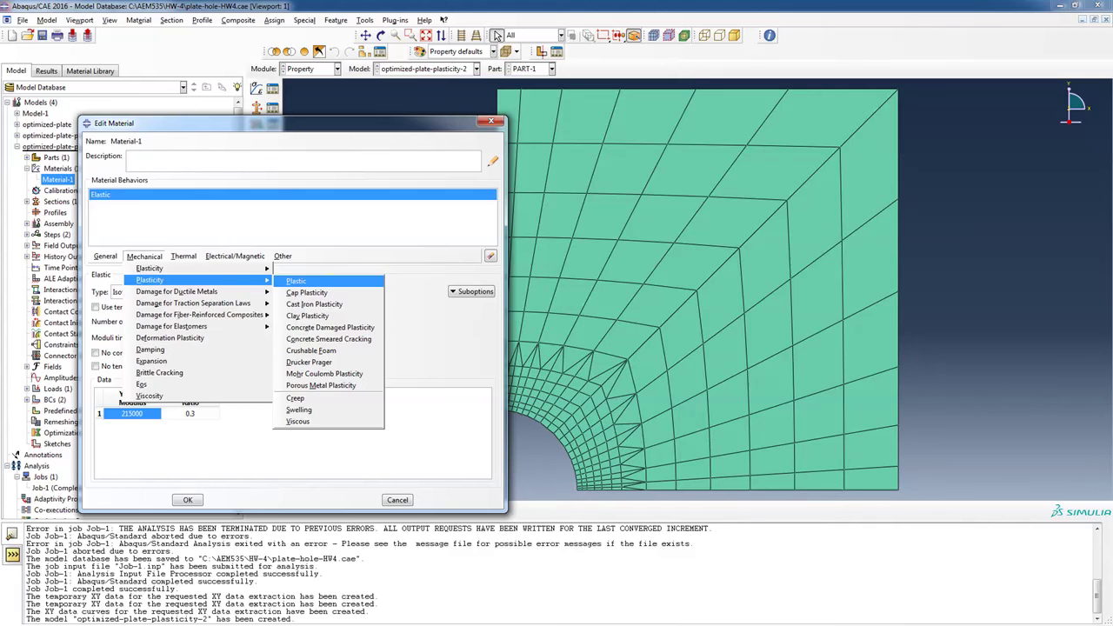
pyautogui.click(330, 282)
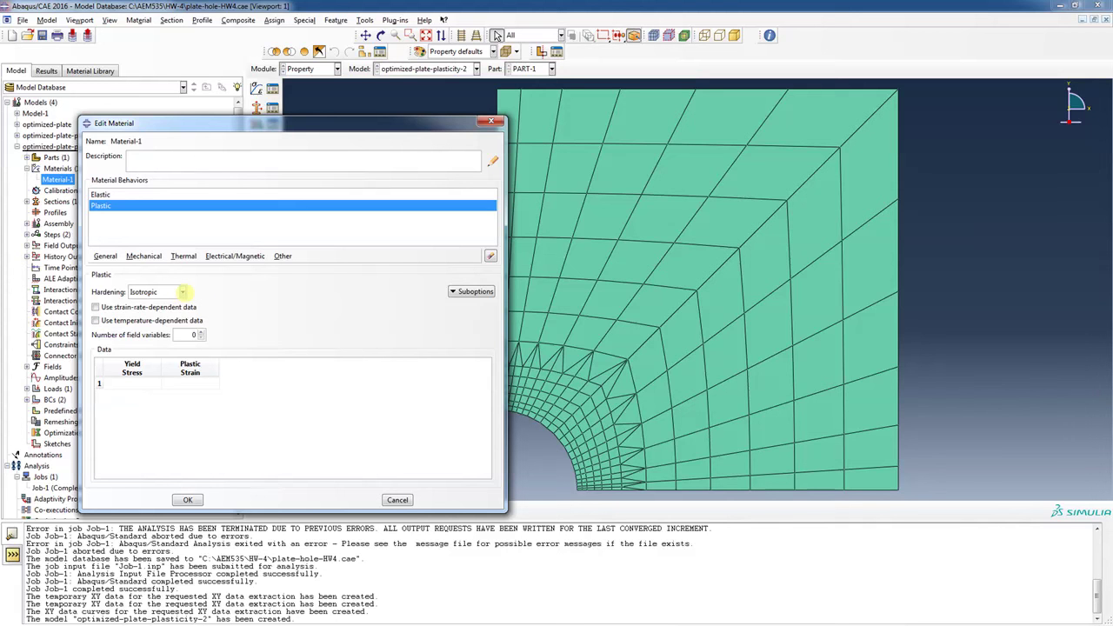
# - Review the hardening models, temperature-dependent data option and suboptions available for the plastic behavior
pyautogui.click(183, 292)
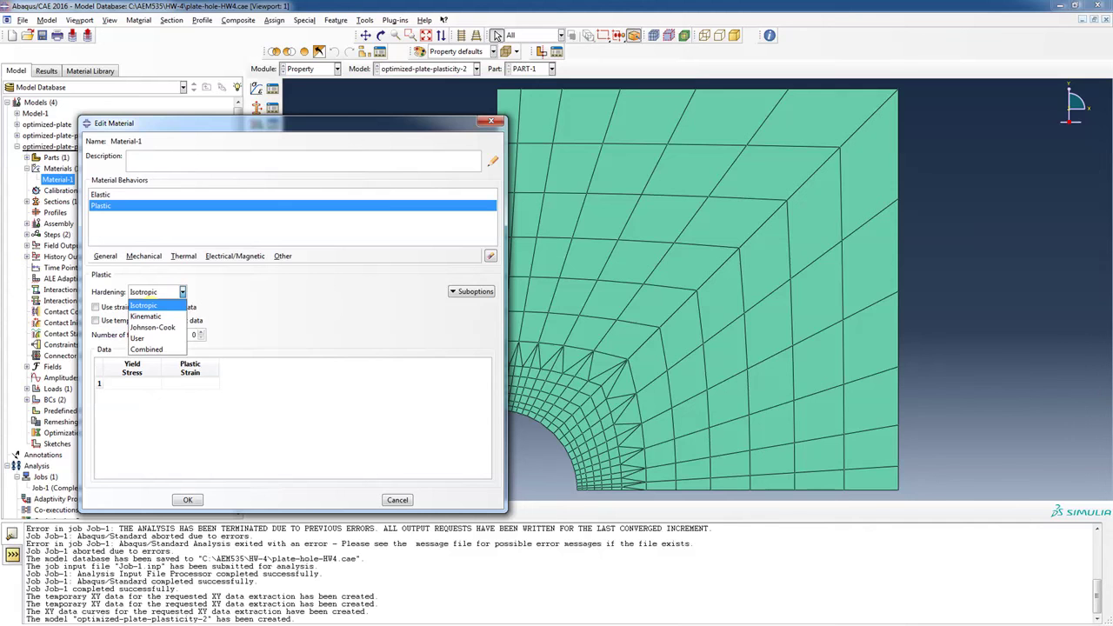
pyautogui.click(339, 292)
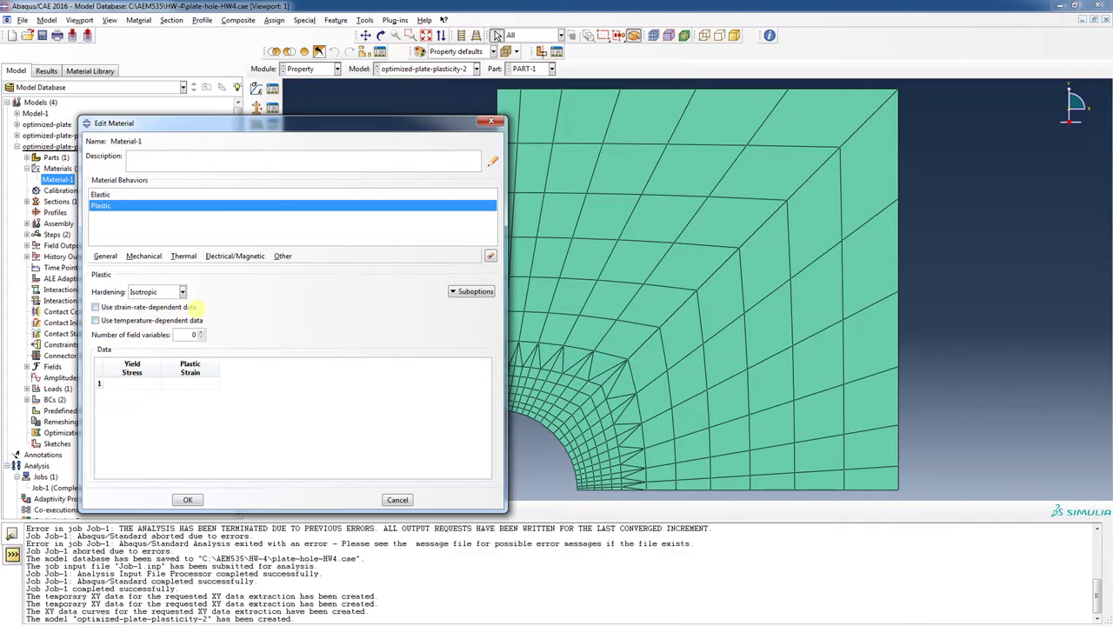
pyautogui.click(95, 320)
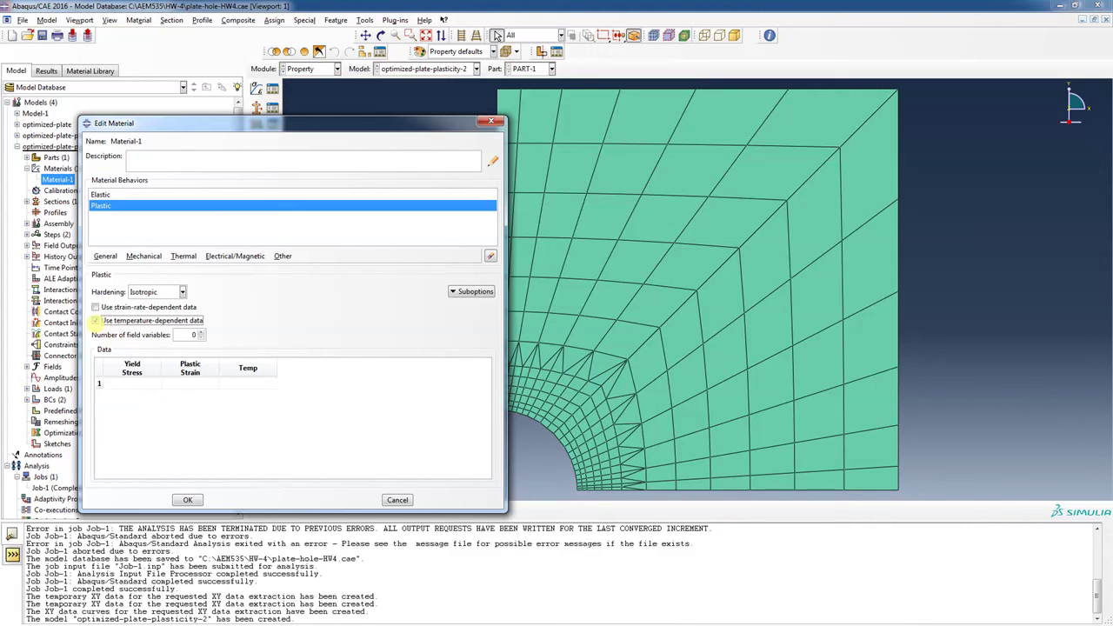
pyautogui.click(96, 319)
pyautogui.click(453, 292)
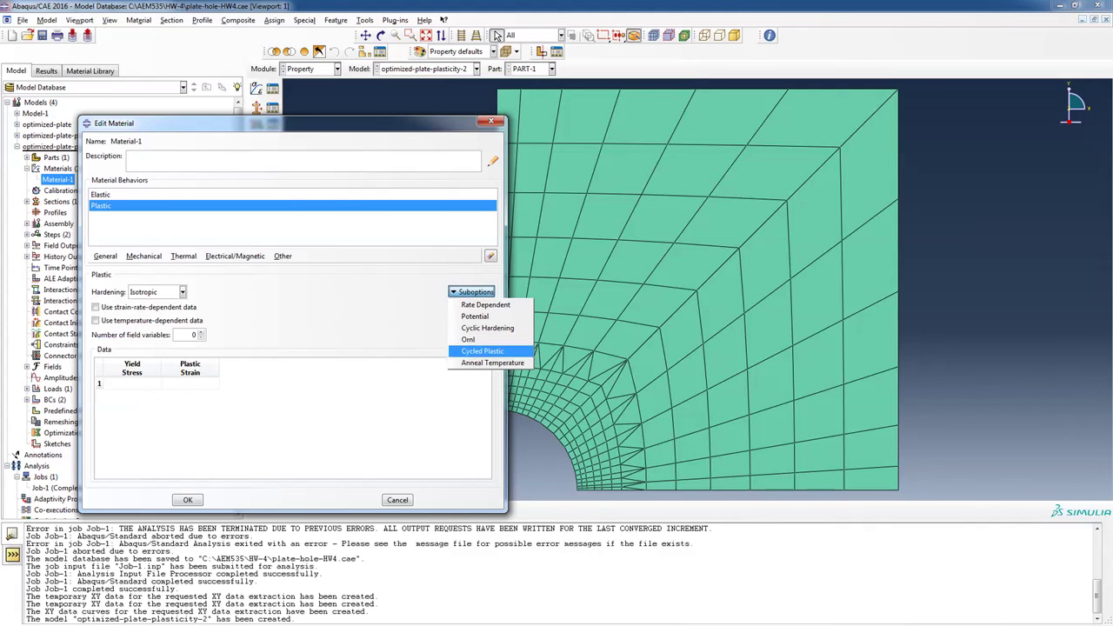
pyautogui.click(320, 300)
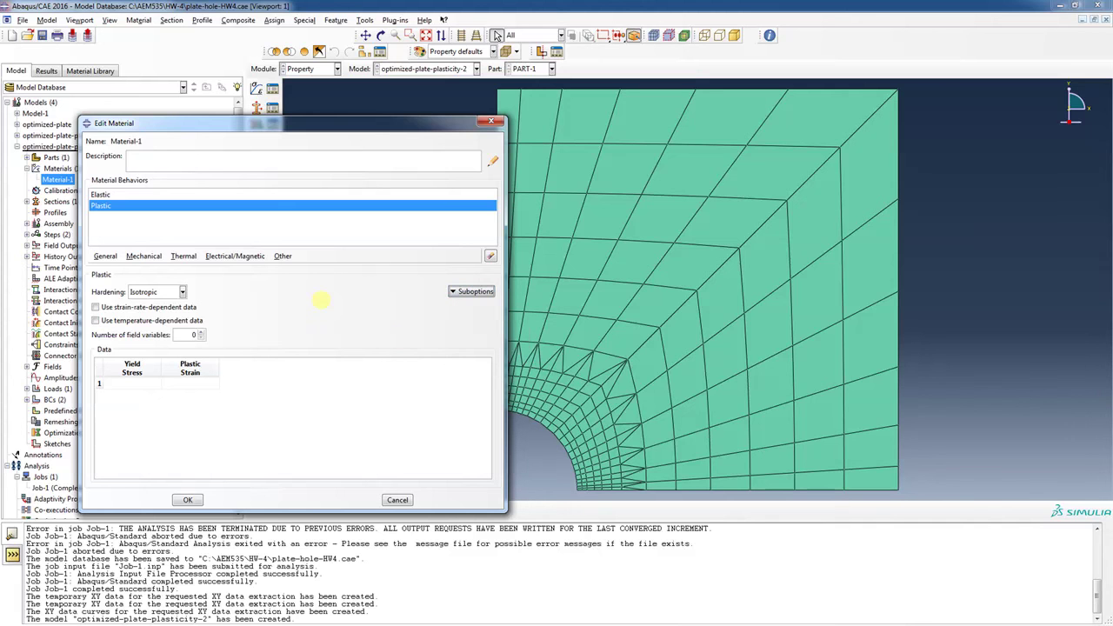
pyautogui.click(662, 311)
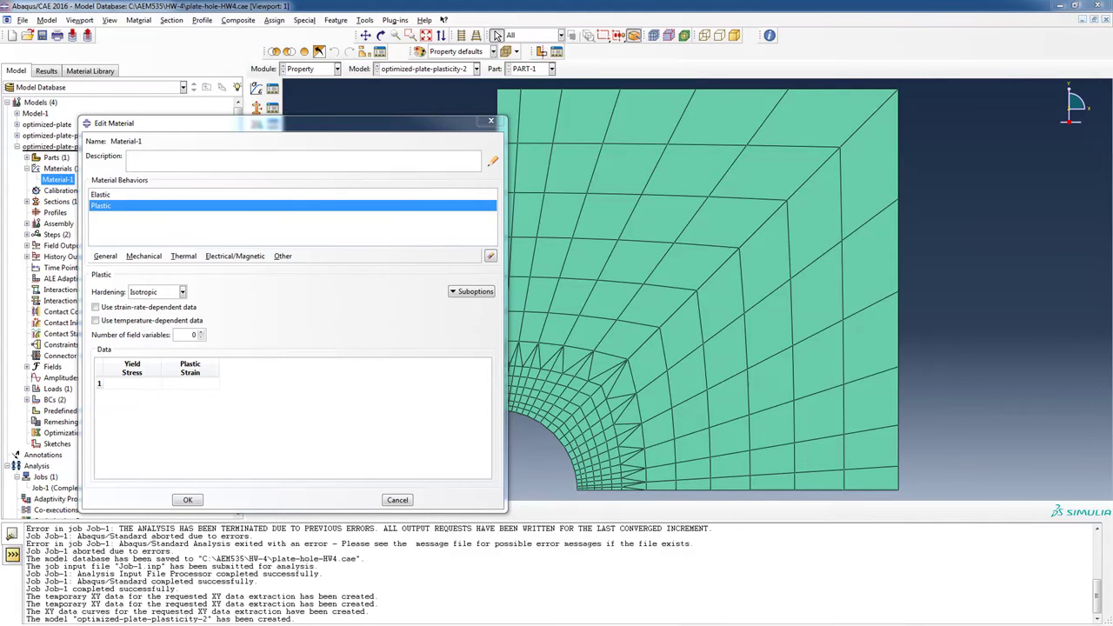
# - Copy the grouped stress and plastic strain points AK4:AL14 from Excel into the yield stress and plastic strain table in Abaqus/CAE
pyautogui.hotkey('alt', 'Tab')
pyautogui.click(776, 231)
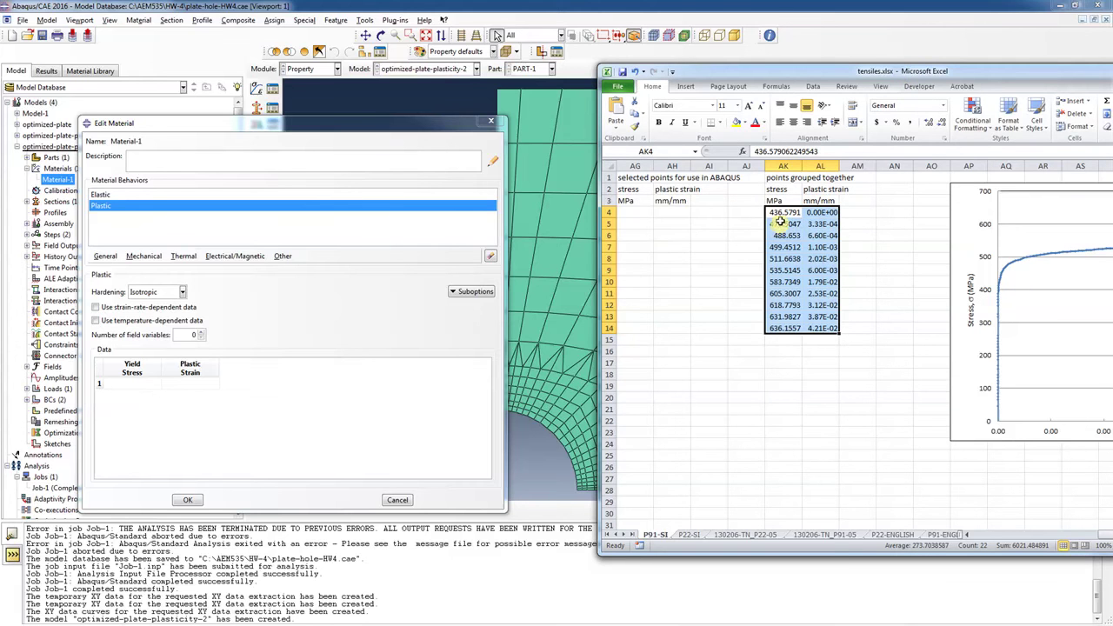
pyautogui.rightClick(781, 214)
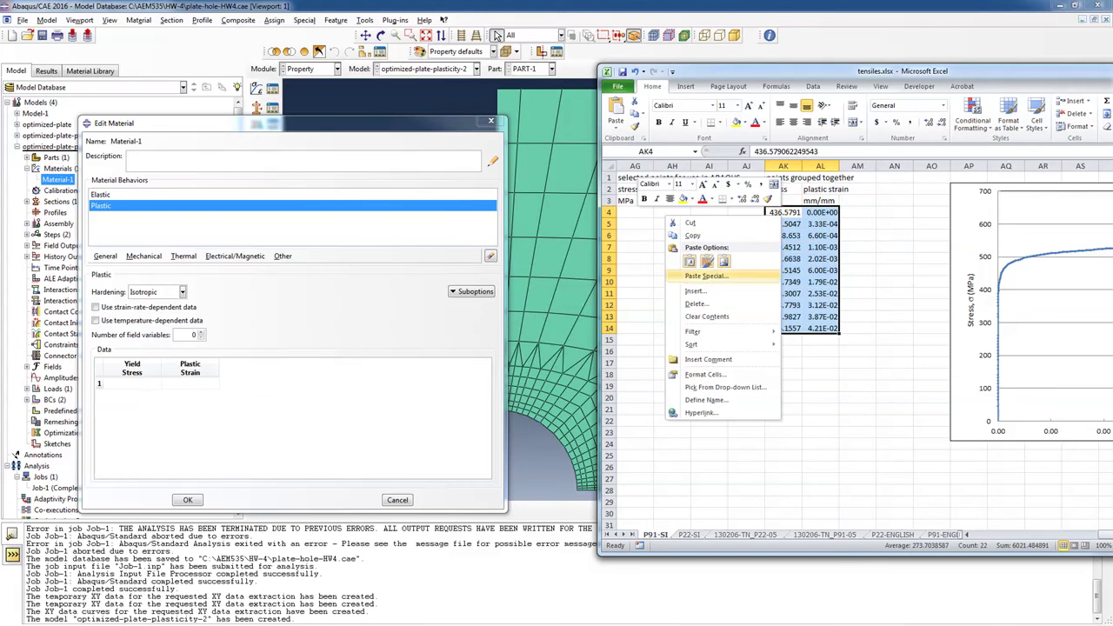
pyautogui.click(693, 235)
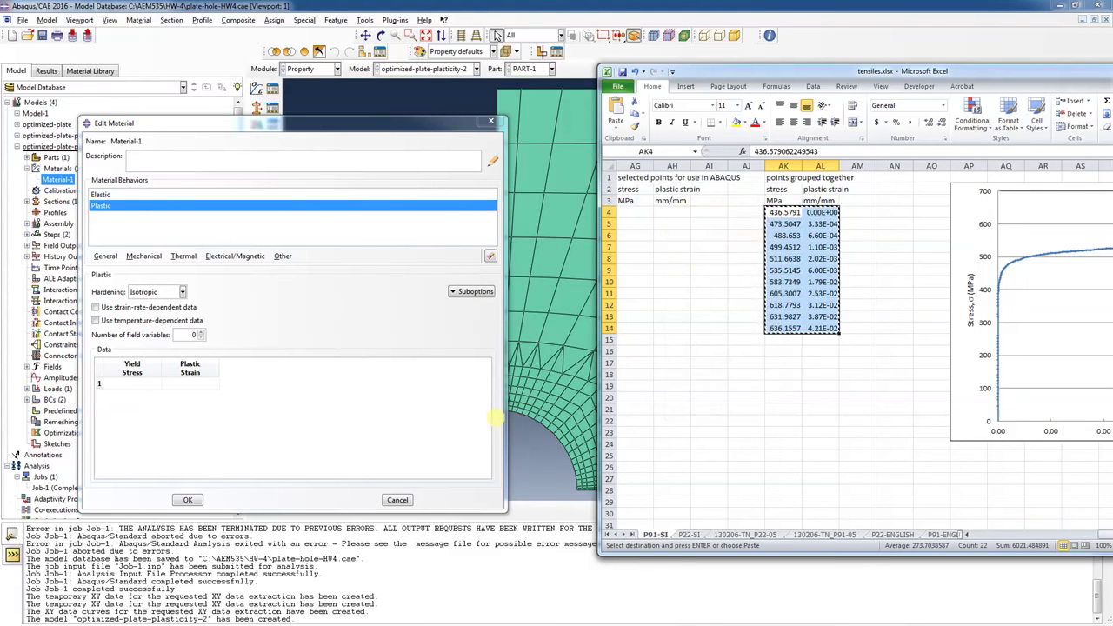
pyautogui.click(139, 383)
pyautogui.rightClick(139, 383)
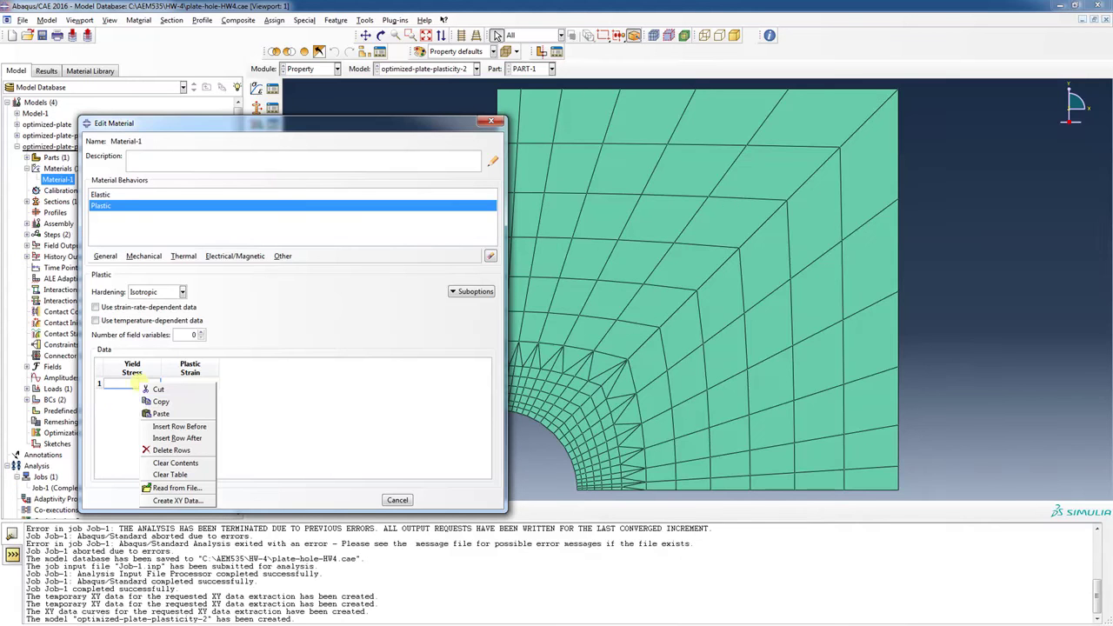
pyautogui.click(147, 406)
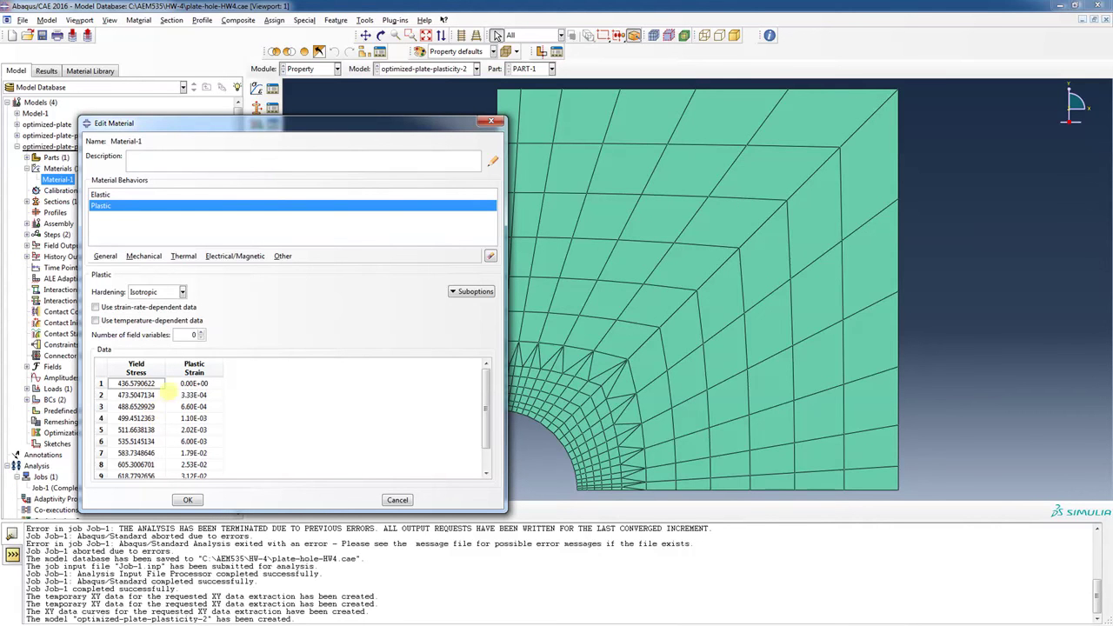
# - Check the pasted plastic data against the selected points on the P91 plastic strain chart in Excel, and accept the Material-1 definition in Abaqus/CAE
pyautogui.scroll(-2, 484, 393)
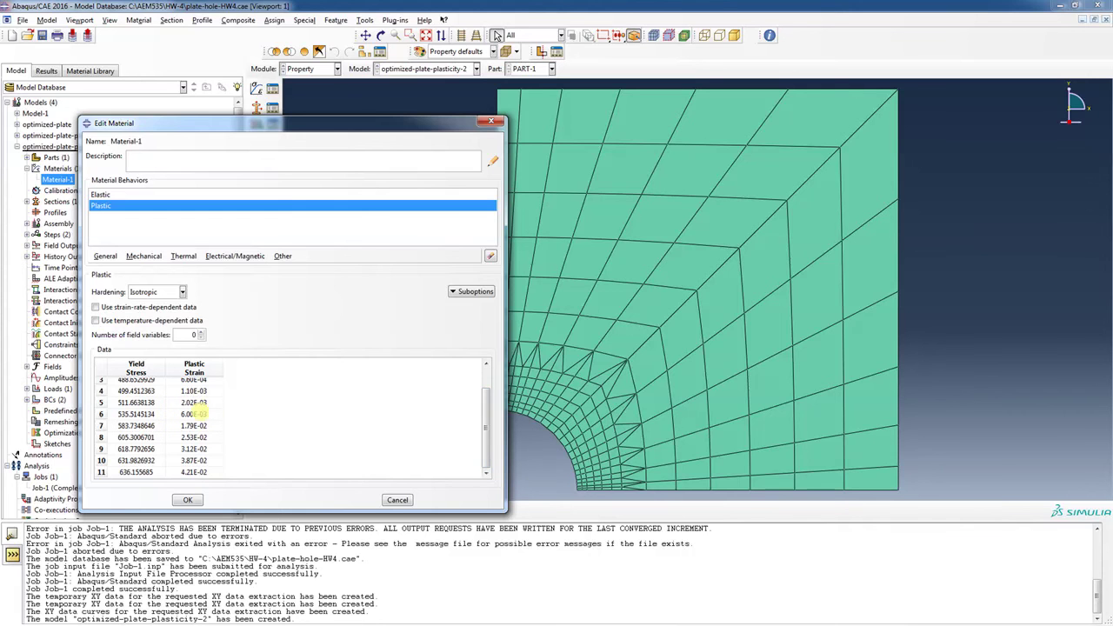
pyautogui.scroll(2, 486, 417)
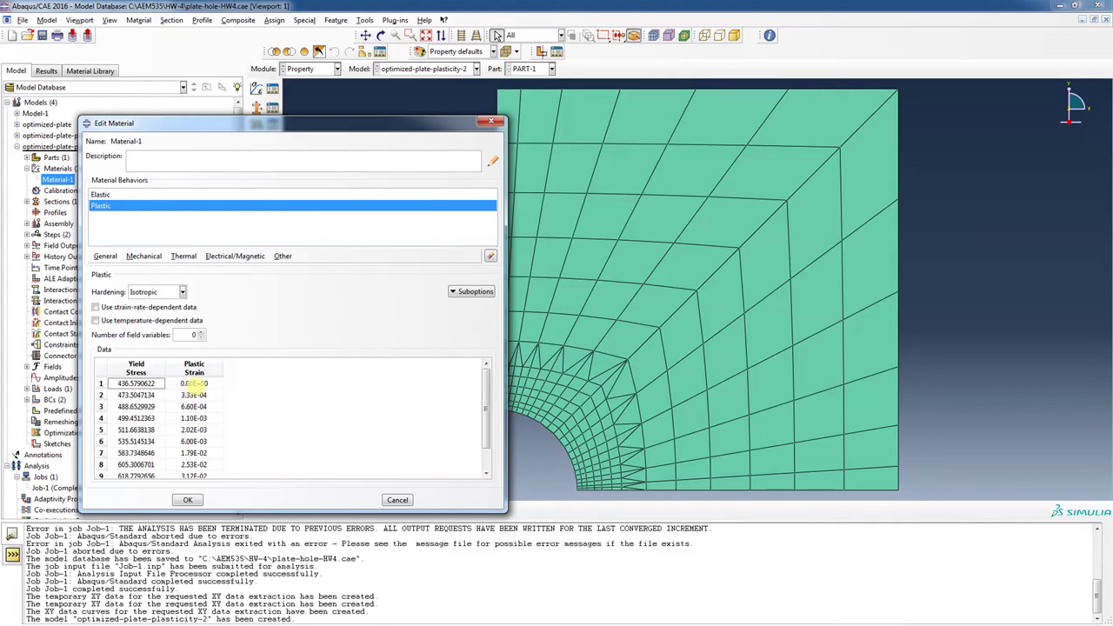
pyautogui.scroll(-2, 184, 404)
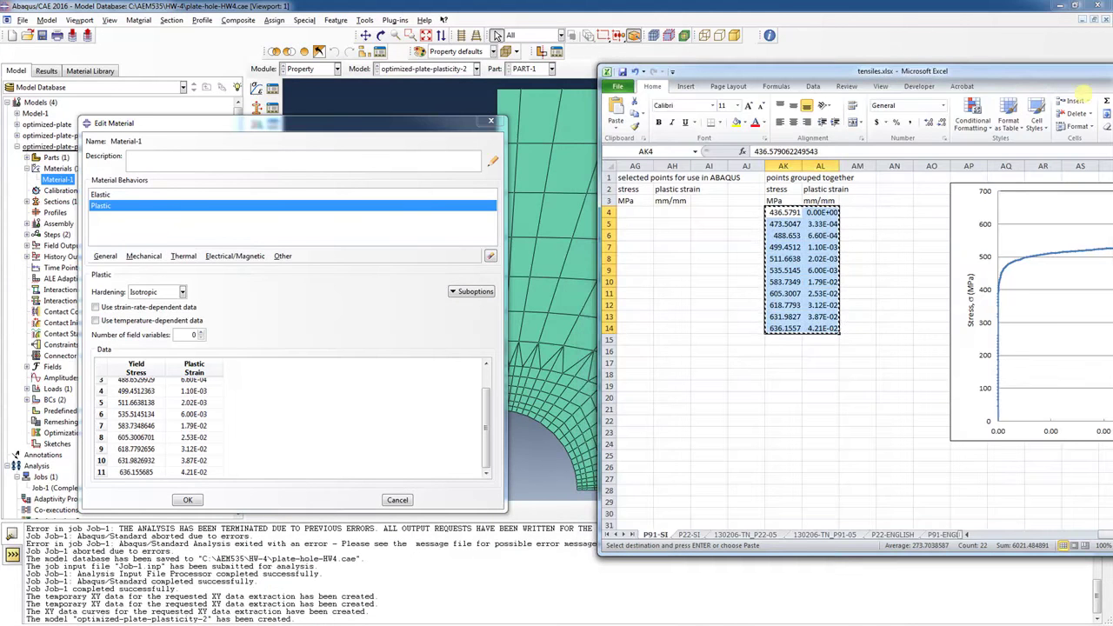
pyautogui.moveTo(782, 70); pyautogui.dragTo(619, 58)
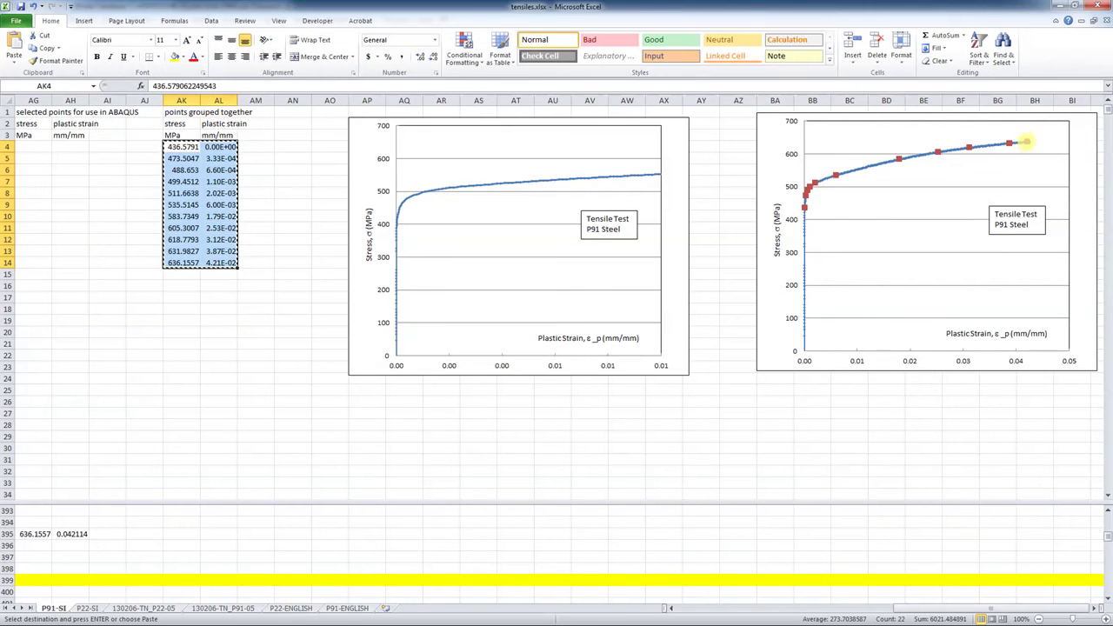
pyautogui.moveTo(1026, 141)
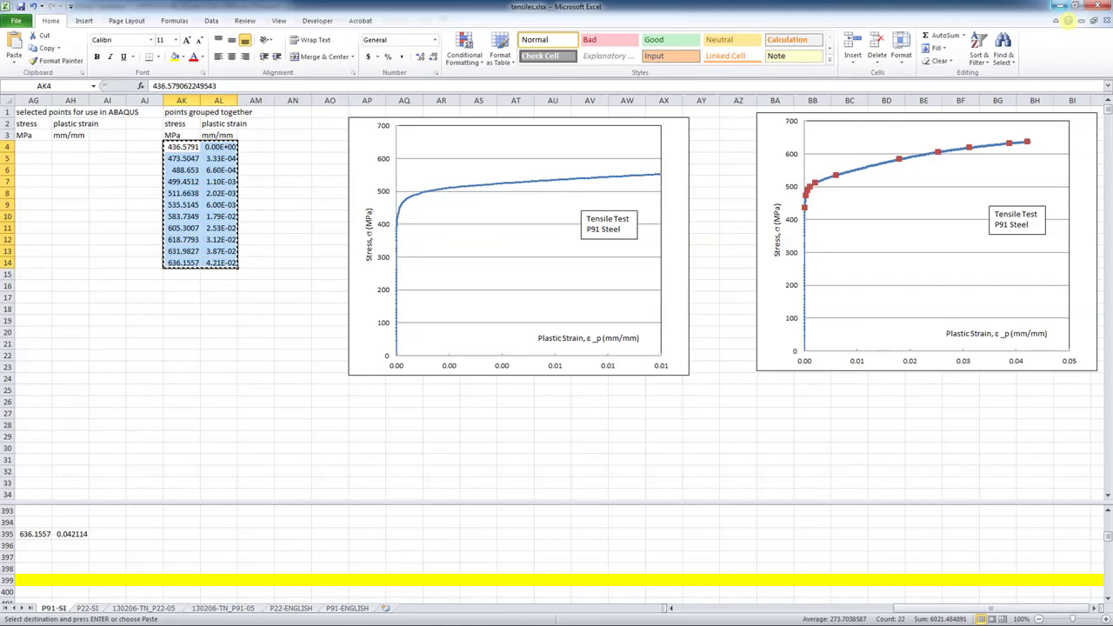
pyautogui.click(1056, 8)
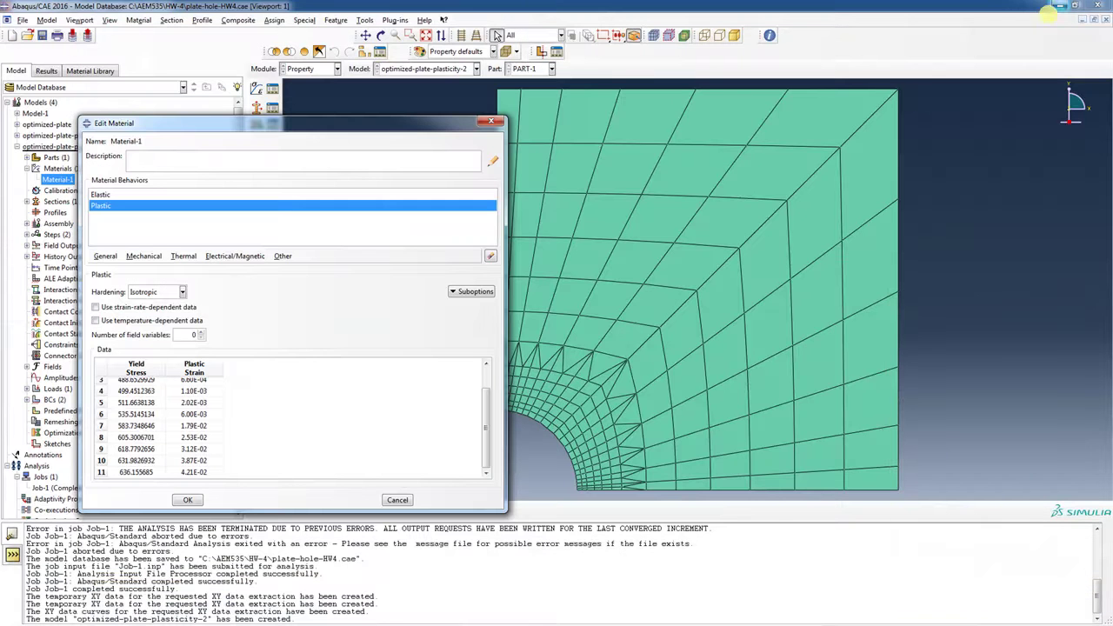
pyautogui.click(188, 500)
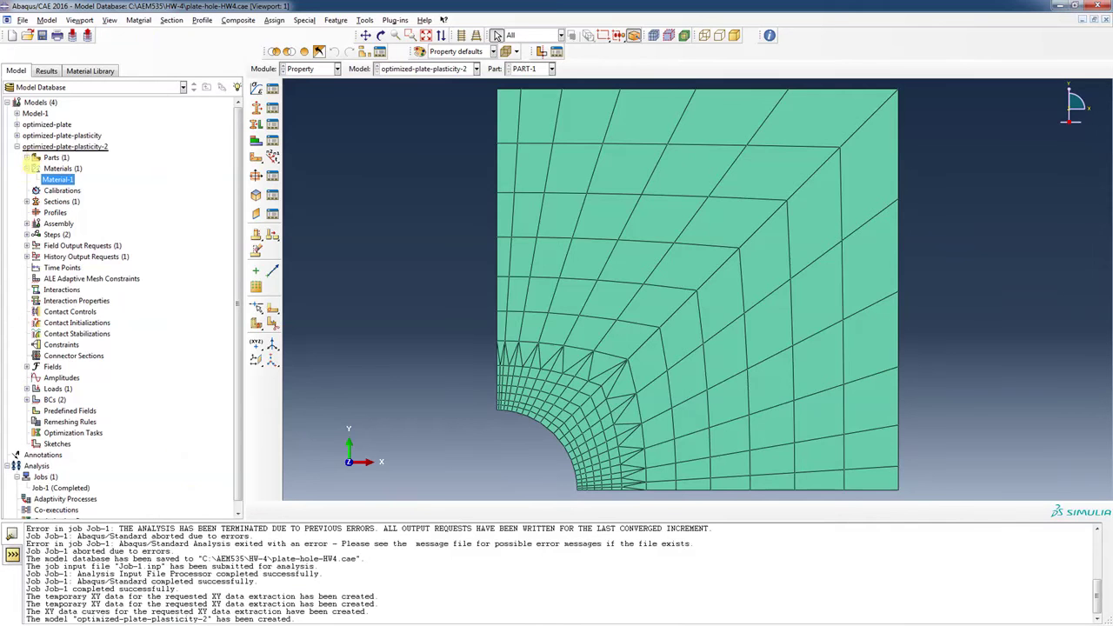
# - Inspect the definition of pressure Load-1 under Step-1 and its arrows on the plate's upper edge
pyautogui.click(26, 169)
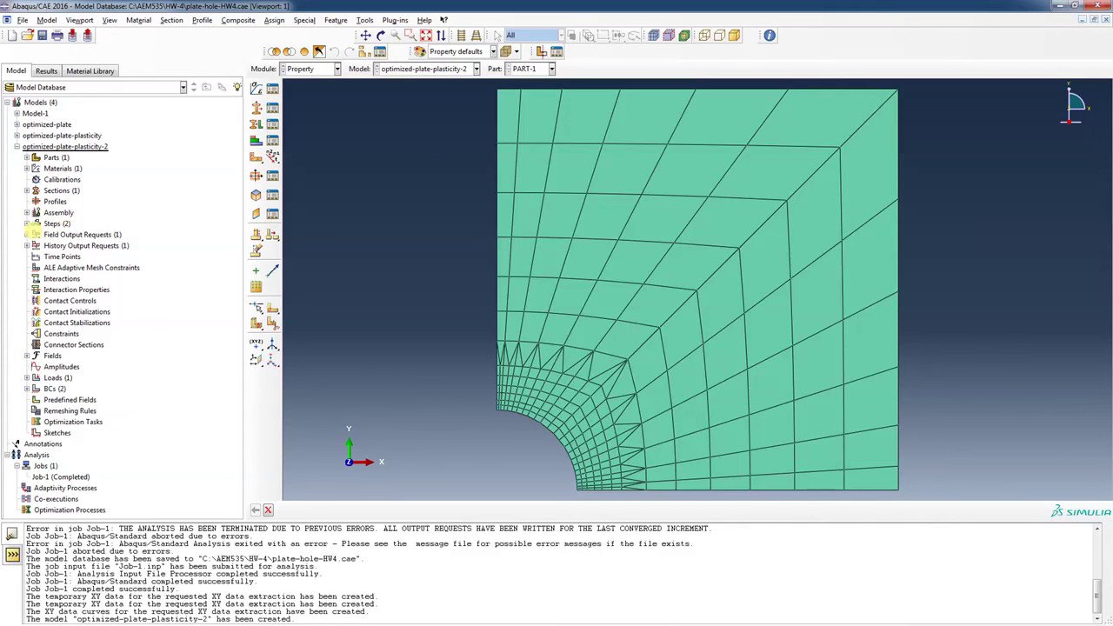
pyautogui.click(26, 224)
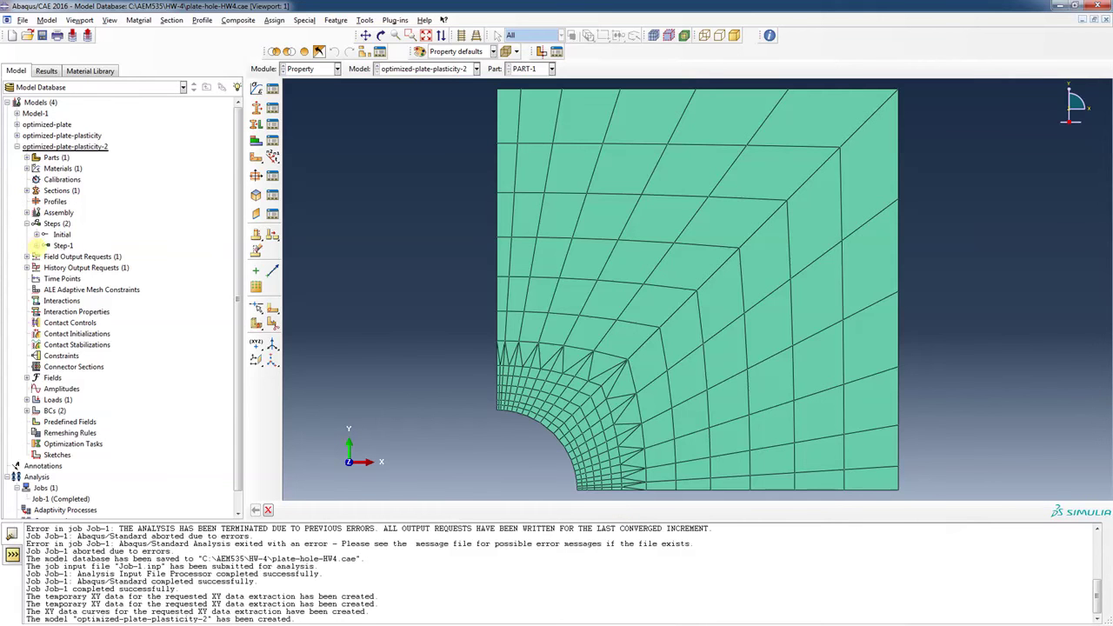
pyautogui.click(35, 246)
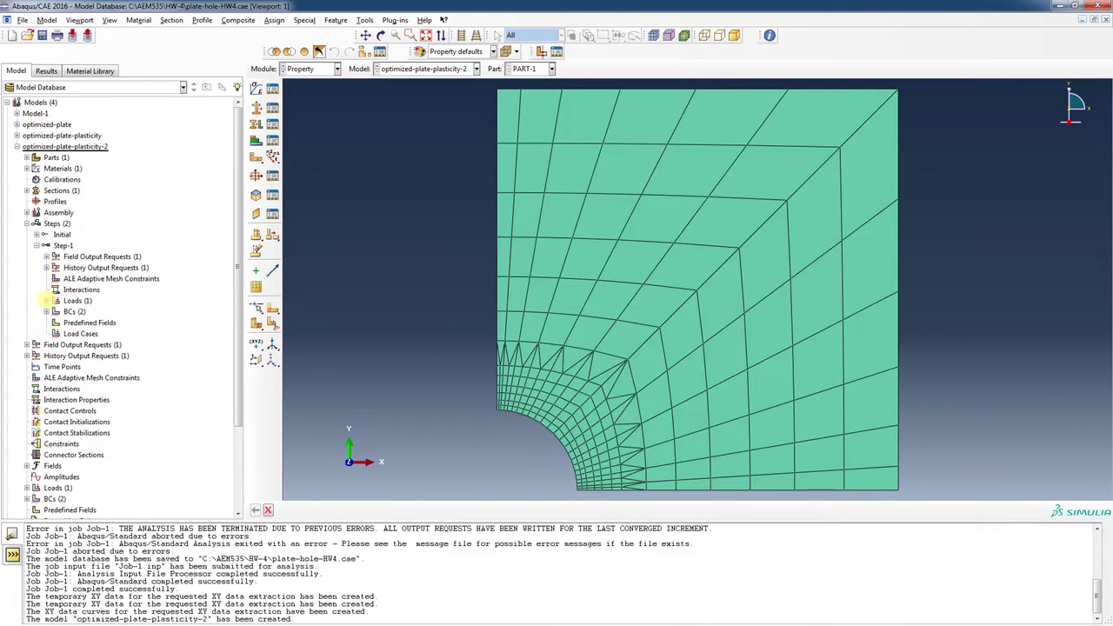
pyautogui.click(46, 300)
pyautogui.click(75, 311)
pyautogui.doubleClick(75, 310)
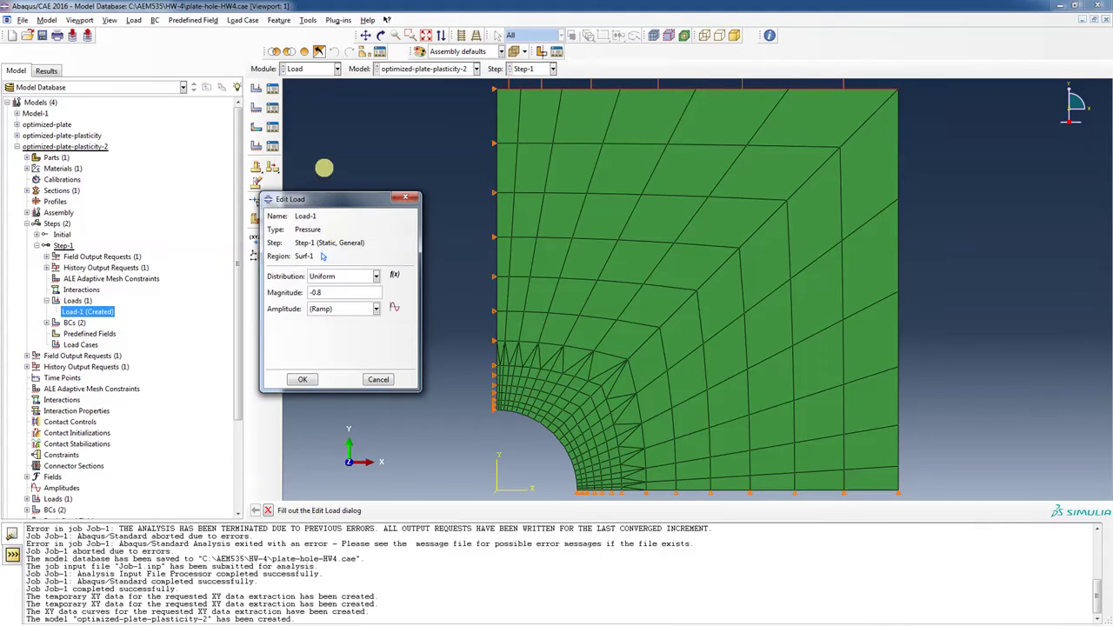
pyautogui.click(405, 198)
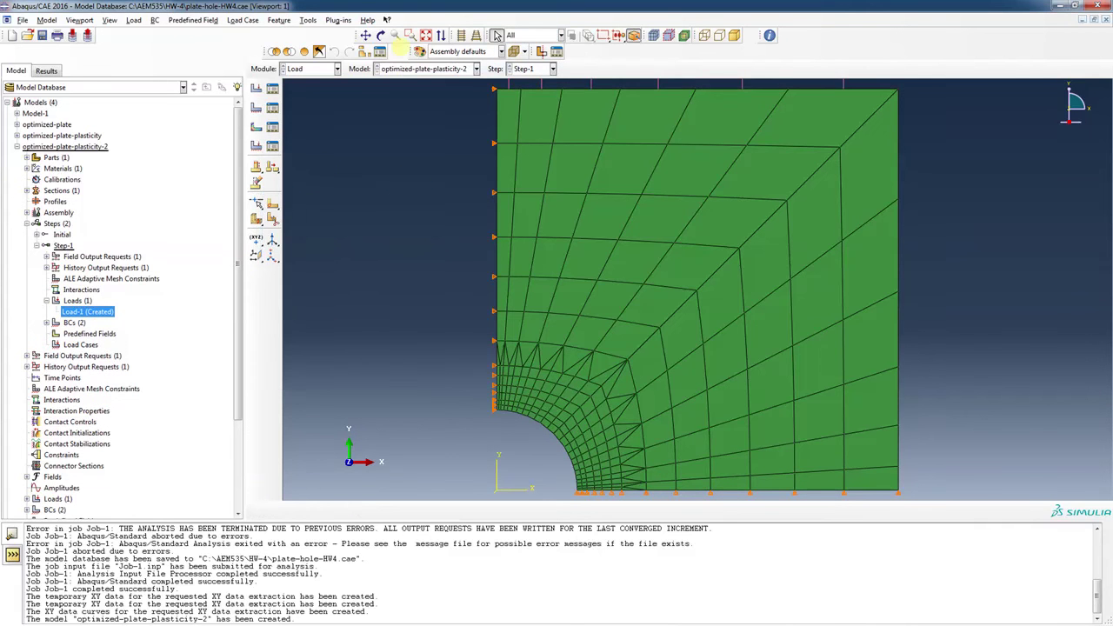
pyautogui.click(396, 35)
pyautogui.moveTo(787, 261); pyautogui.dragTo(604, 278)
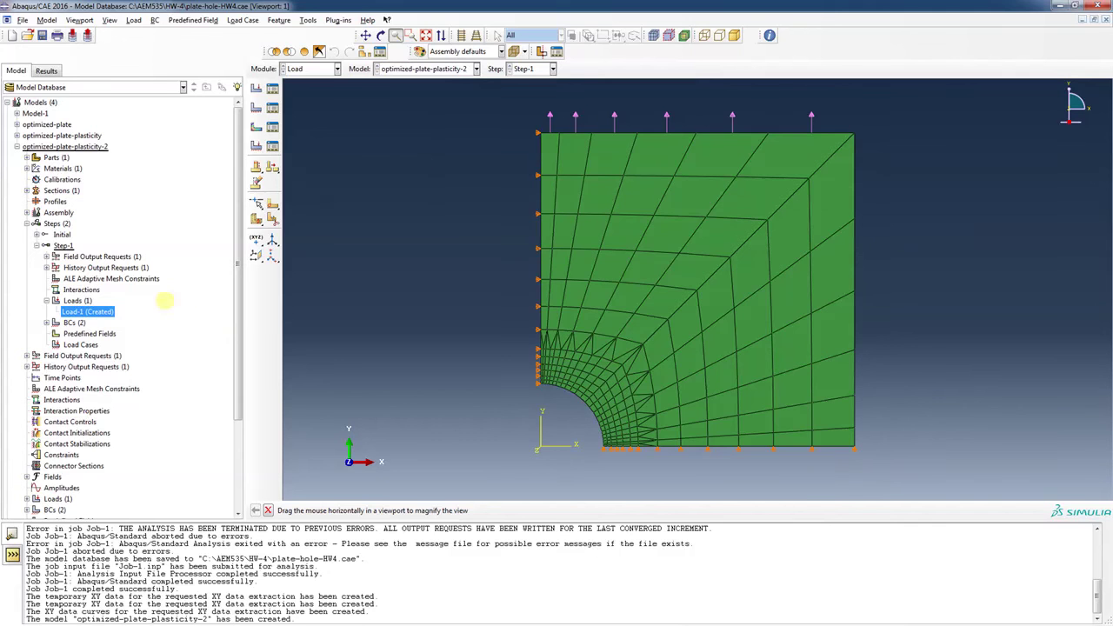
# - Edit pressure Load-1 in Step-1 and start a tabular amplitude Amp-1 for it, keeping the time span as Step time
pyautogui.click(111, 310)
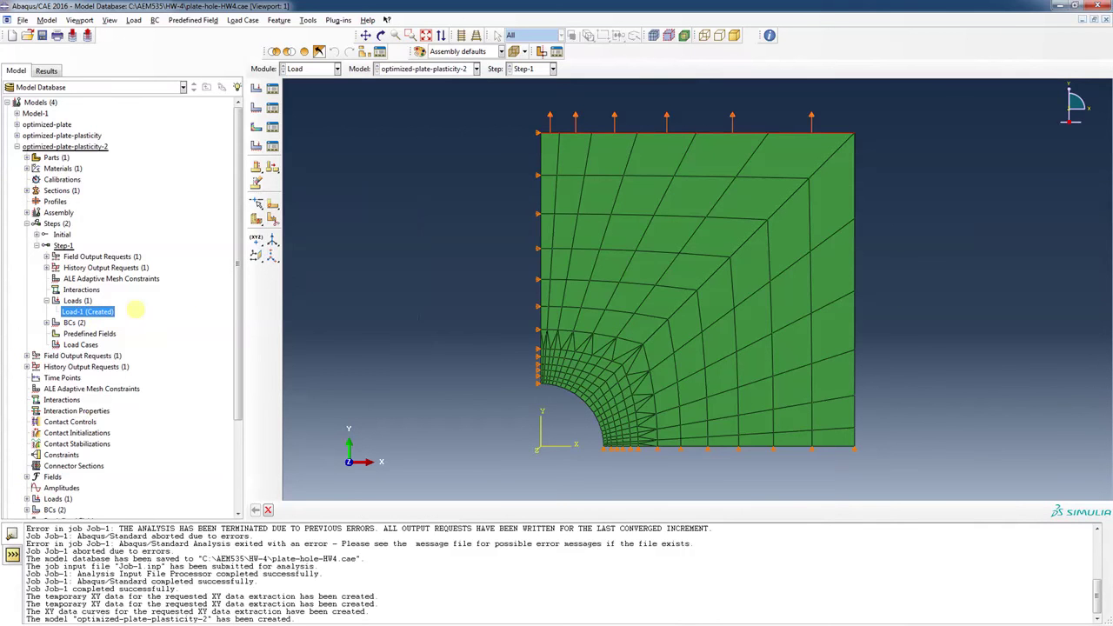
pyautogui.doubleClick(79, 311)
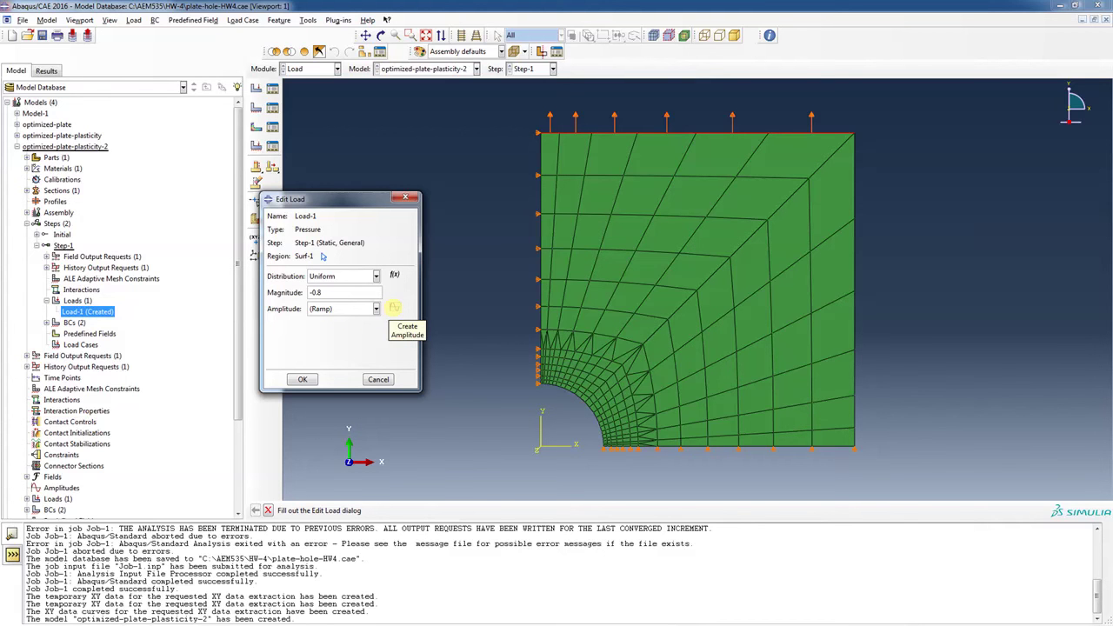
pyautogui.click(394, 308)
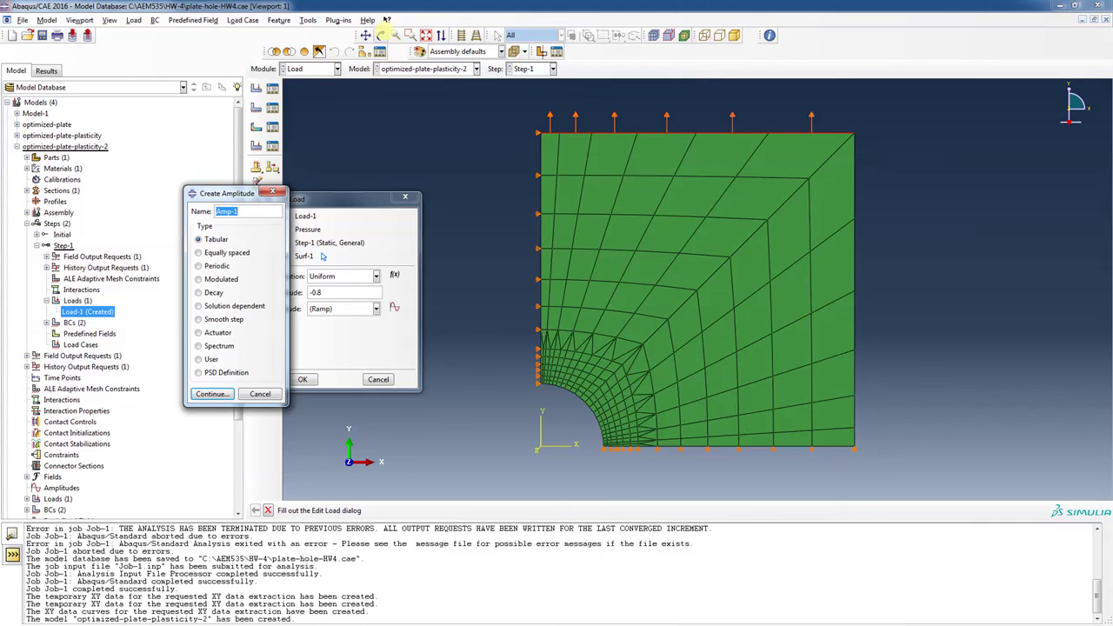
pyautogui.click(385, 19)
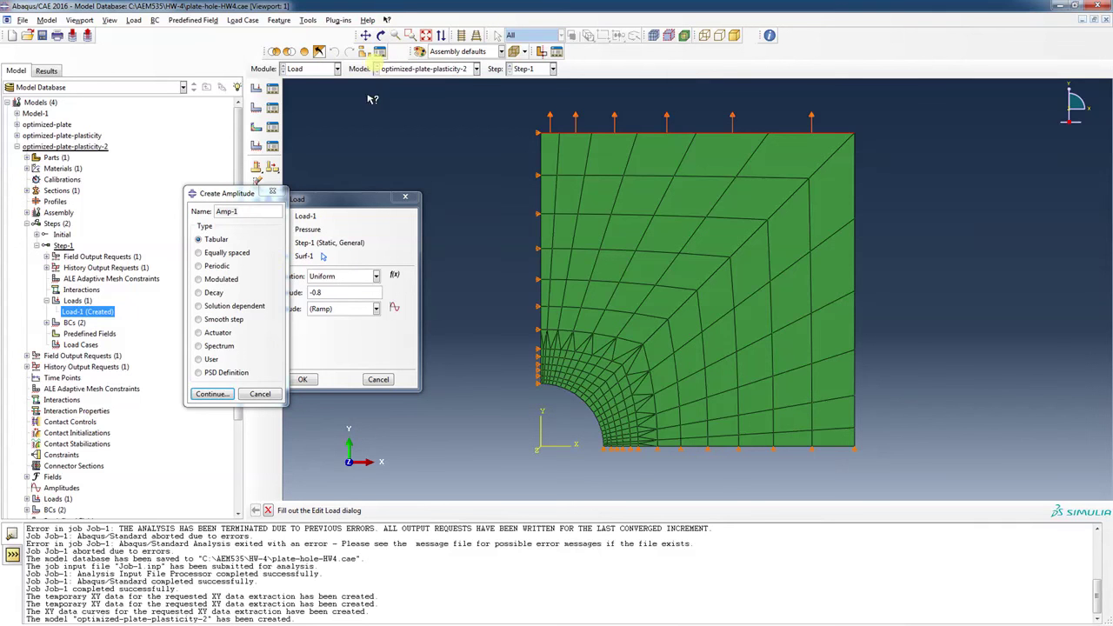
pyautogui.click(219, 283)
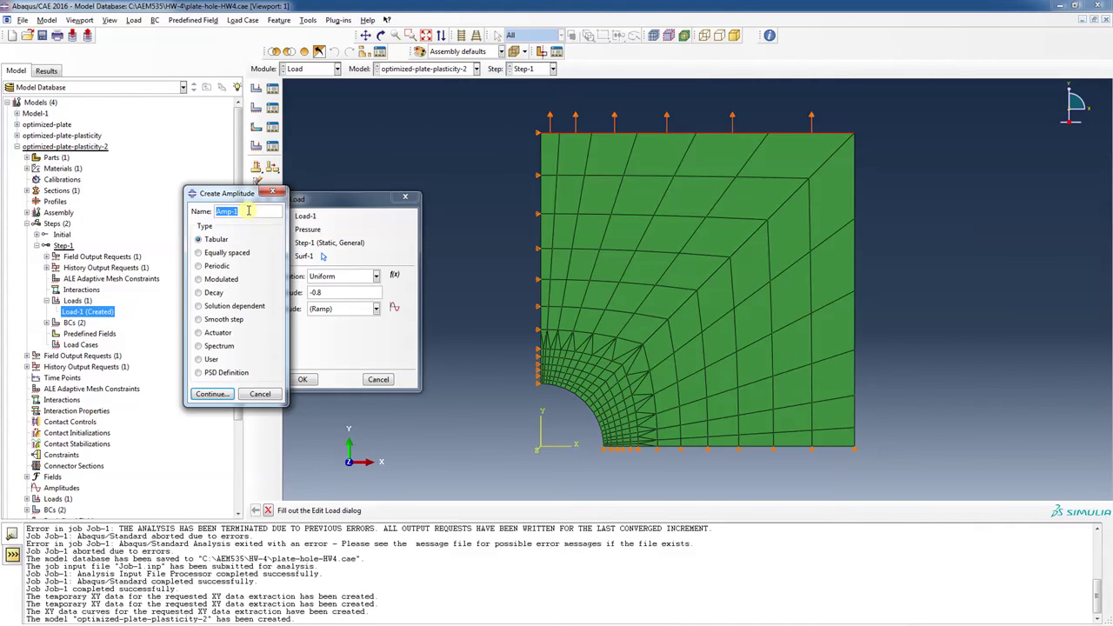
pyautogui.click(212, 394)
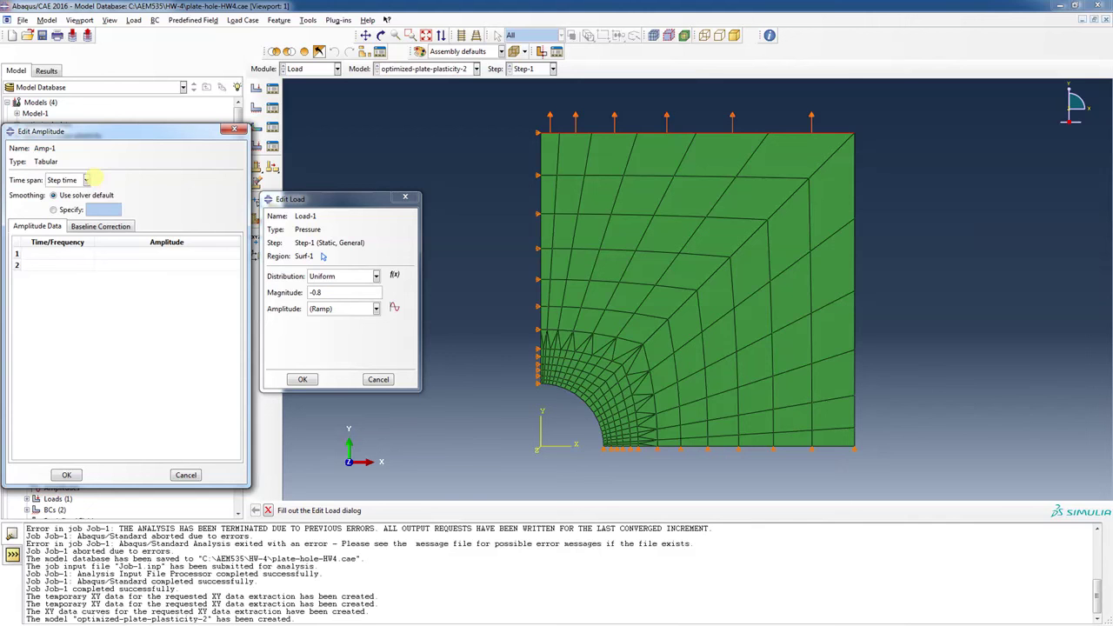
pyautogui.click(87, 179)
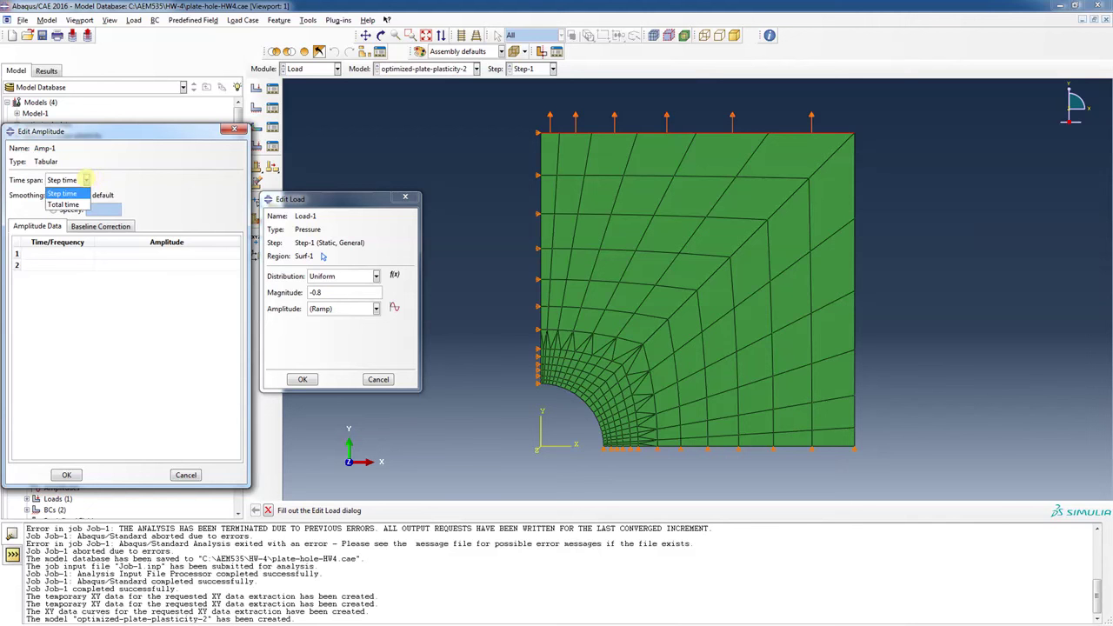
pyautogui.click(100, 170)
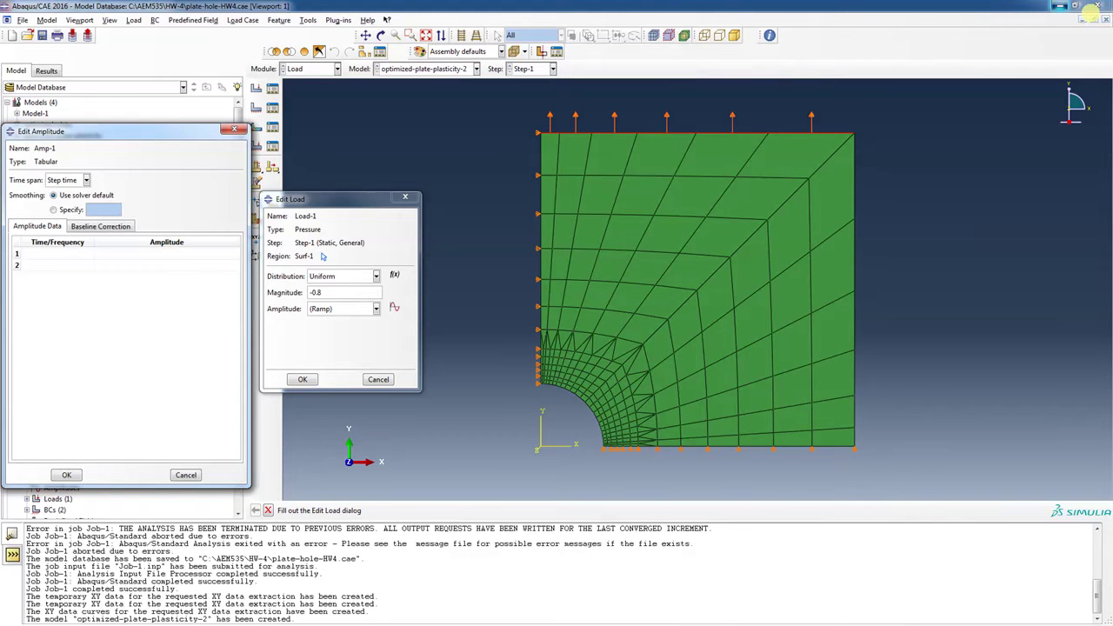
# - Switch to SketchBook Pro and handwrite "Load applied = Magnitude on load card/panel * Amplitude in Amplitude function"
pyautogui.click(1060, 6)
pyautogui.hotkey('alt', 'Tab')
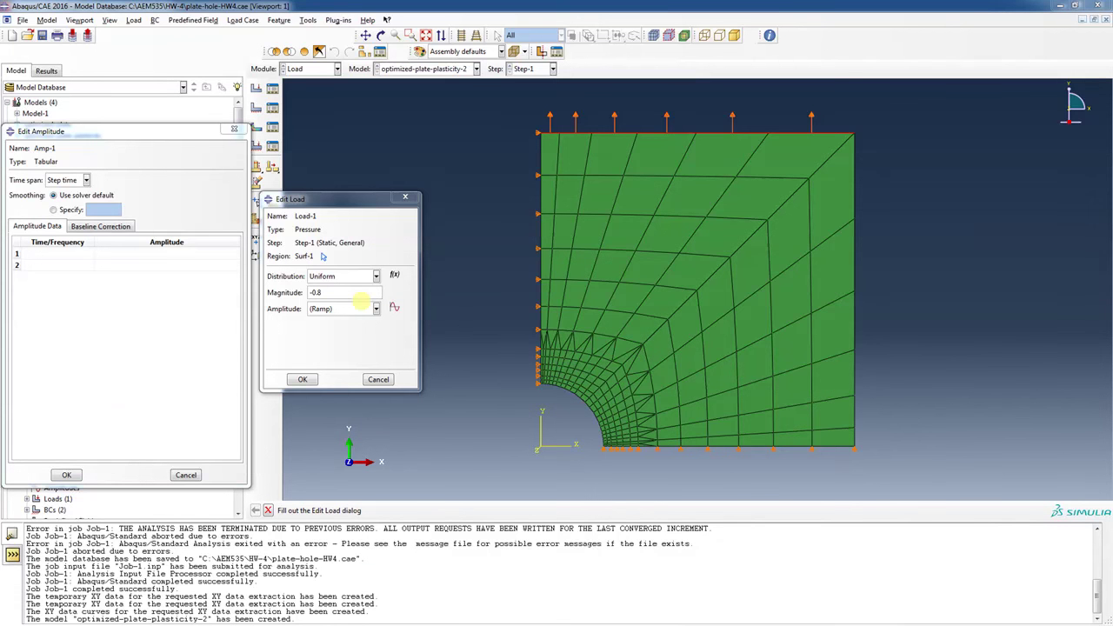
pyautogui.moveTo(309, 293); pyautogui.dragTo(320, 296)
pyautogui.write('-0.8')
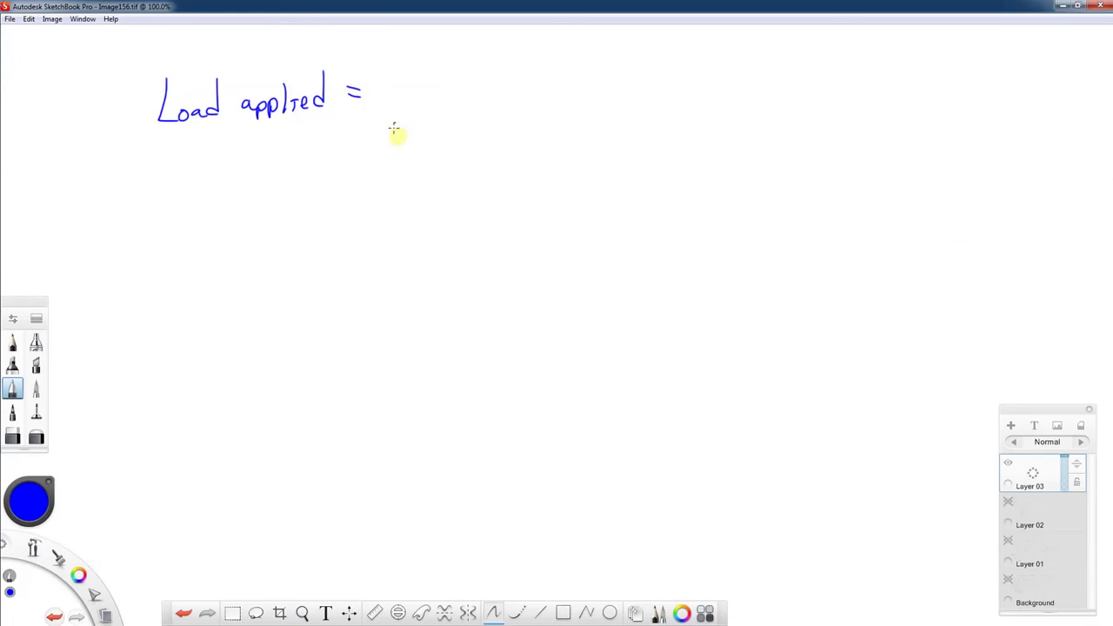
pyautogui.moveTo(400, 77)
pyautogui.mouseDown()
pyautogui.moveTo(413, 101)
pyautogui.moveTo(436, 91)
pyautogui.moveTo(422, 108)
pyautogui.moveTo(471, 80)
pyautogui.moveTo(471, 90)
pyautogui.moveTo(702, 75)
pyautogui.moveTo(727, 56)
pyautogui.moveTo(720, 68)
pyautogui.moveTo(745, 64)
pyautogui.moveTo(748, 53)
pyautogui.moveTo(747, 71)
pyautogui.moveTo(807, 77)
pyautogui.mouseUp()
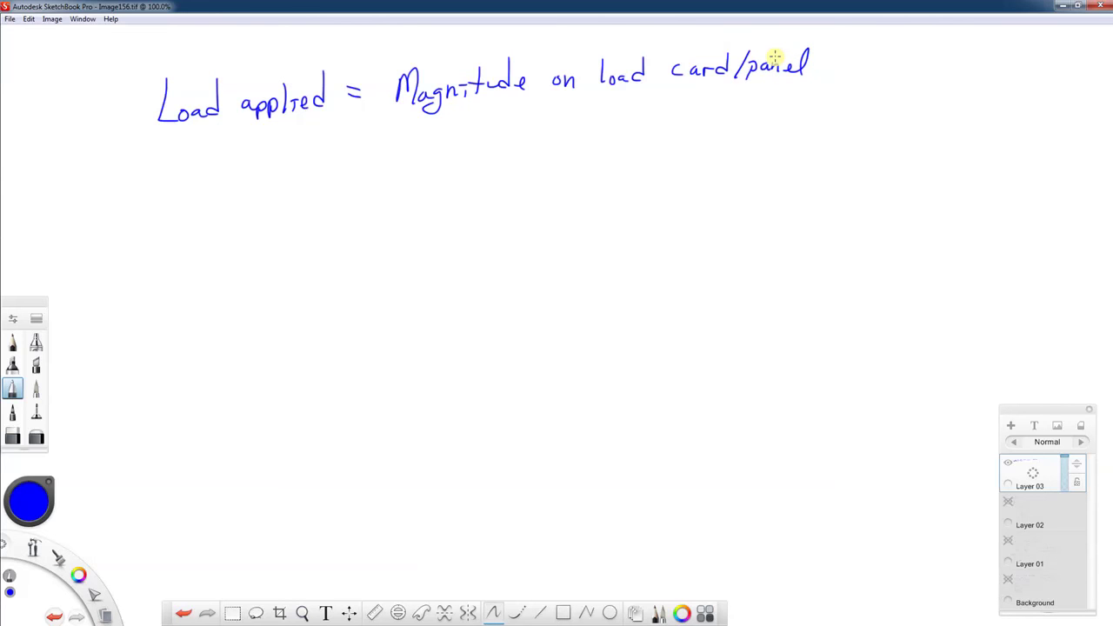
pyautogui.moveTo(388, 135); pyautogui.dragTo(400, 149)
pyautogui.moveTo(400, 134)
pyautogui.mouseDown()
pyautogui.moveTo(436, 122)
pyautogui.moveTo(441, 139)
pyautogui.moveTo(469, 140)
pyautogui.moveTo(591, 120)
pyautogui.moveTo(685, 124)
pyautogui.moveTo(695, 101)
pyautogui.moveTo(702, 117)
pyautogui.moveTo(744, 90)
pyautogui.moveTo(758, 112)
pyautogui.moveTo(803, 92)
pyautogui.moveTo(815, 105)
pyautogui.moveTo(850, 93)
pyautogui.moveTo(851, 106)
pyautogui.moveTo(888, 100)
pyautogui.mouseUp()
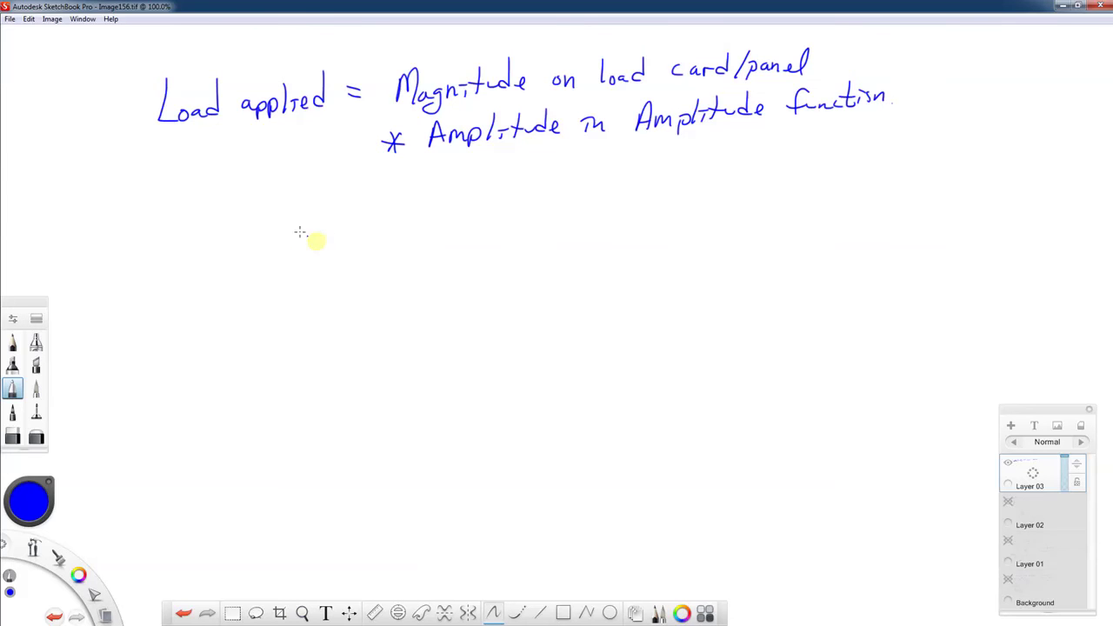
# - Handwrite the example "-0.8 * 100 MPa = -80 MPa", labelling the 100 MPa "AMP CARD", and accept the Load-1 definition back in Abaqus/CAE
pyautogui.moveTo(281, 230)
pyautogui.mouseDown()
pyautogui.moveTo(317, 220)
pyautogui.moveTo(317, 240)
pyautogui.moveTo(353, 227)
pyautogui.moveTo(343, 217)
pyautogui.moveTo(388, 235)
pyautogui.mouseUp()
pyautogui.moveTo(389, 219)
pyautogui.mouseDown()
pyautogui.moveTo(374, 237)
pyautogui.moveTo(392, 226)
pyautogui.moveTo(411, 235)
pyautogui.moveTo(425, 219)
pyautogui.moveTo(508, 229)
pyautogui.mouseUp()
pyautogui.moveTo(427, 177)
pyautogui.mouseDown()
pyautogui.moveTo(420, 197)
pyautogui.moveTo(521, 176)
pyautogui.moveTo(520, 193)
pyautogui.mouseUp()
pyautogui.moveTo(415, 206)
pyautogui.mouseDown()
pyautogui.moveTo(499, 201)
pyautogui.moveTo(556, 216)
pyautogui.mouseUp()
pyautogui.moveTo(546, 225); pyautogui.dragTo(557, 223)
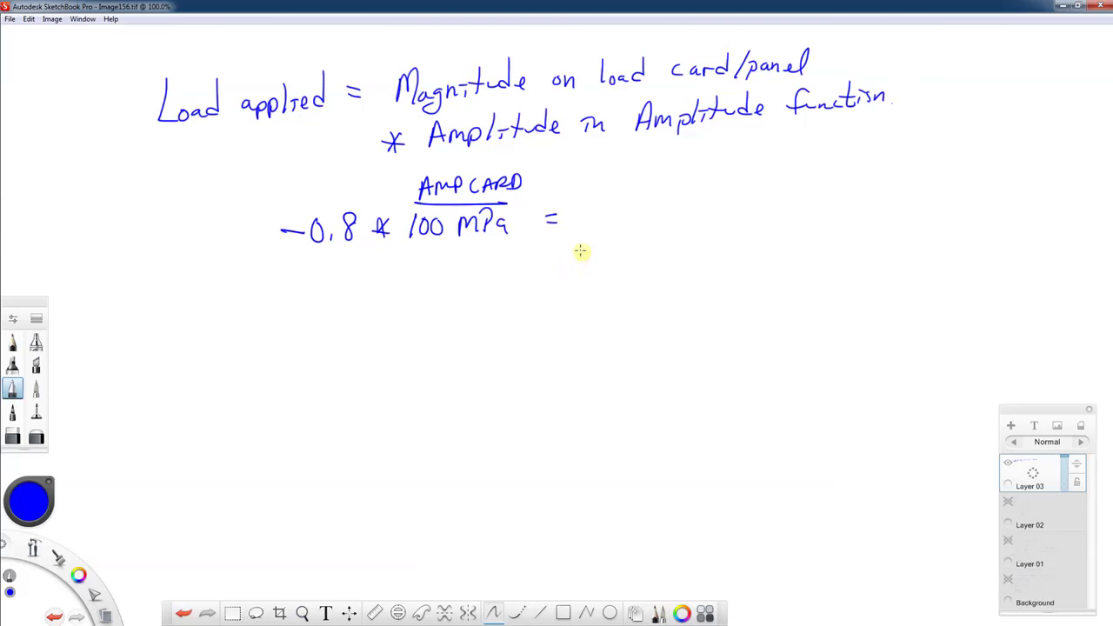
pyautogui.moveTo(582, 219)
pyautogui.mouseDown()
pyautogui.moveTo(620, 217)
pyautogui.moveTo(617, 207)
pyautogui.moveTo(690, 197)
pyautogui.mouseUp()
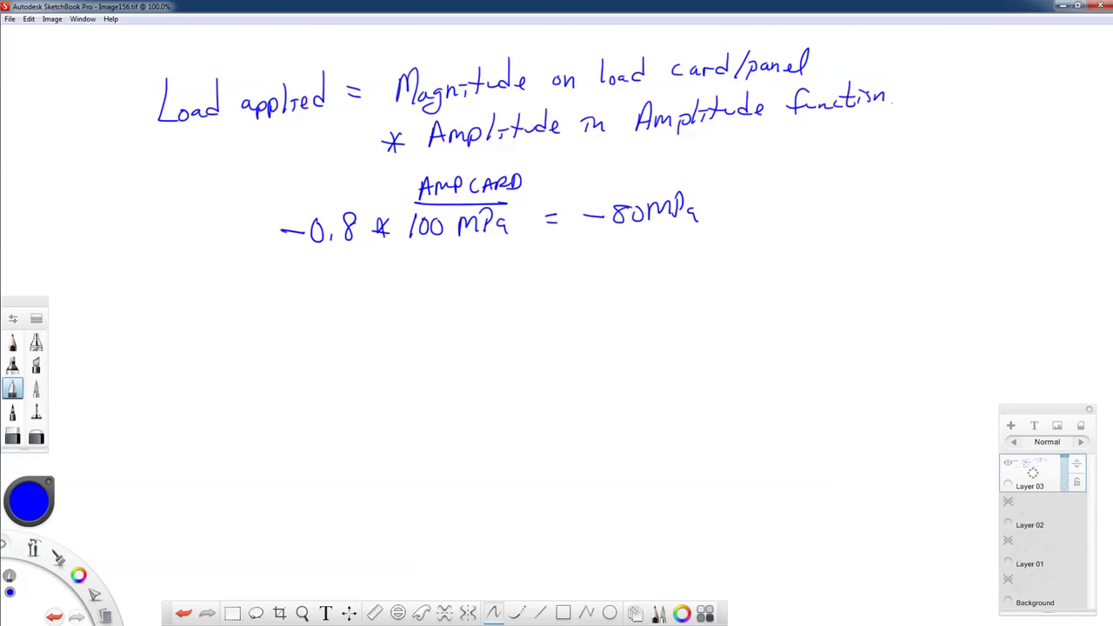
pyautogui.hotkey('alt', 'Tab')
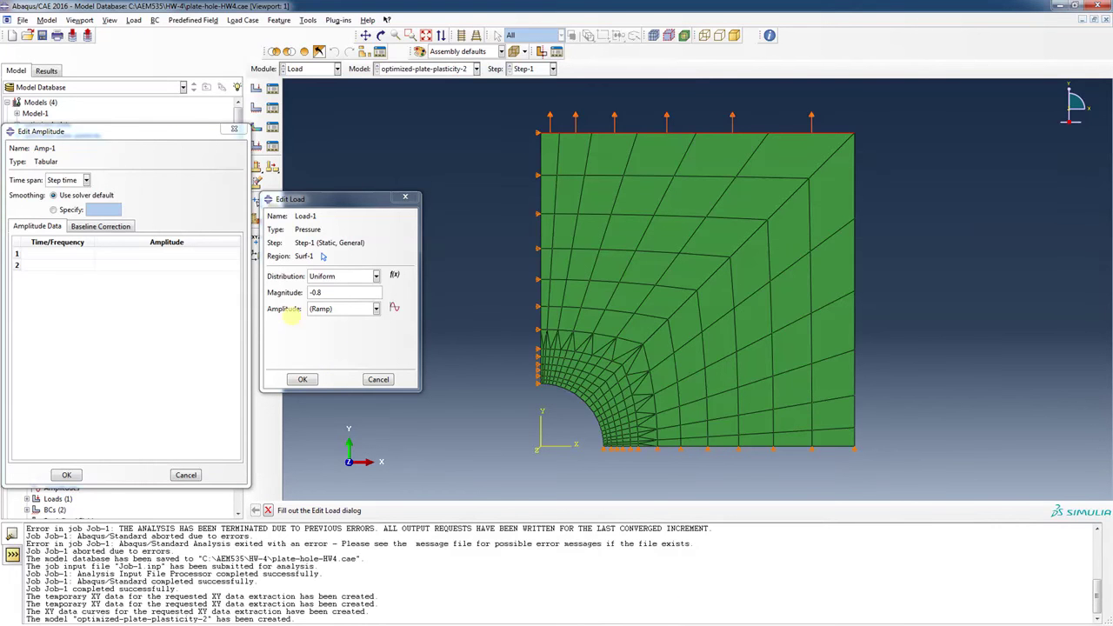
pyautogui.click(302, 379)
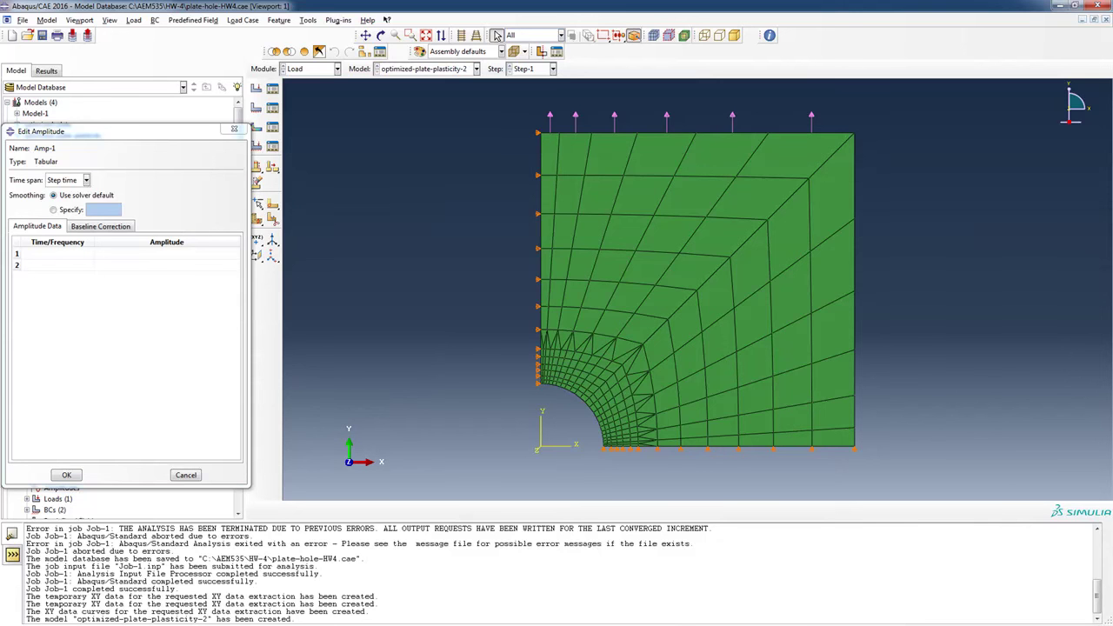
# - Copy the time and amplitude values D5:E15 from Excel into the Amp-1 data table in Abaqus/CAE and accept the amplitude
pyautogui.hotkey('alt', 'Tab')
pyautogui.moveTo(962, 612); pyautogui.dragTo(840, 614)
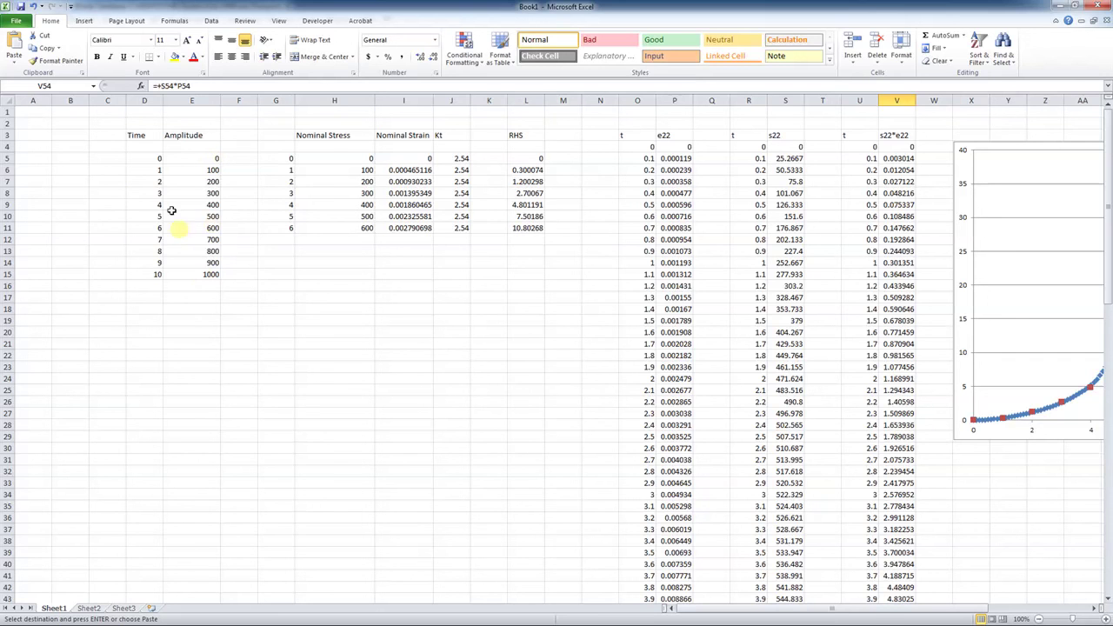
pyautogui.moveTo(151, 159); pyautogui.dragTo(203, 277)
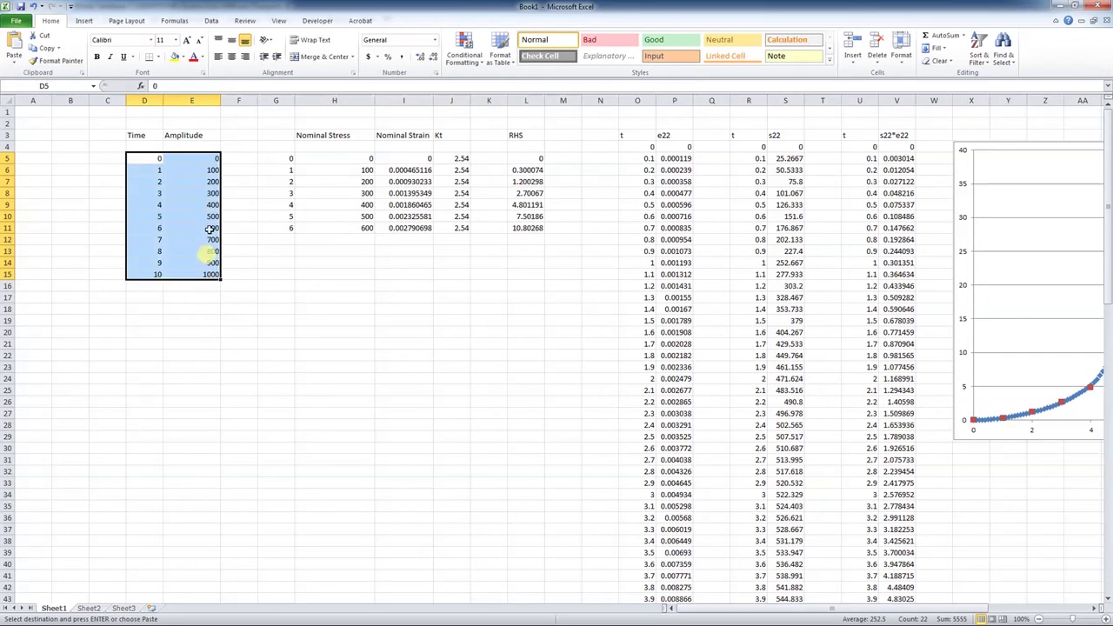
pyautogui.rightClick(213, 209)
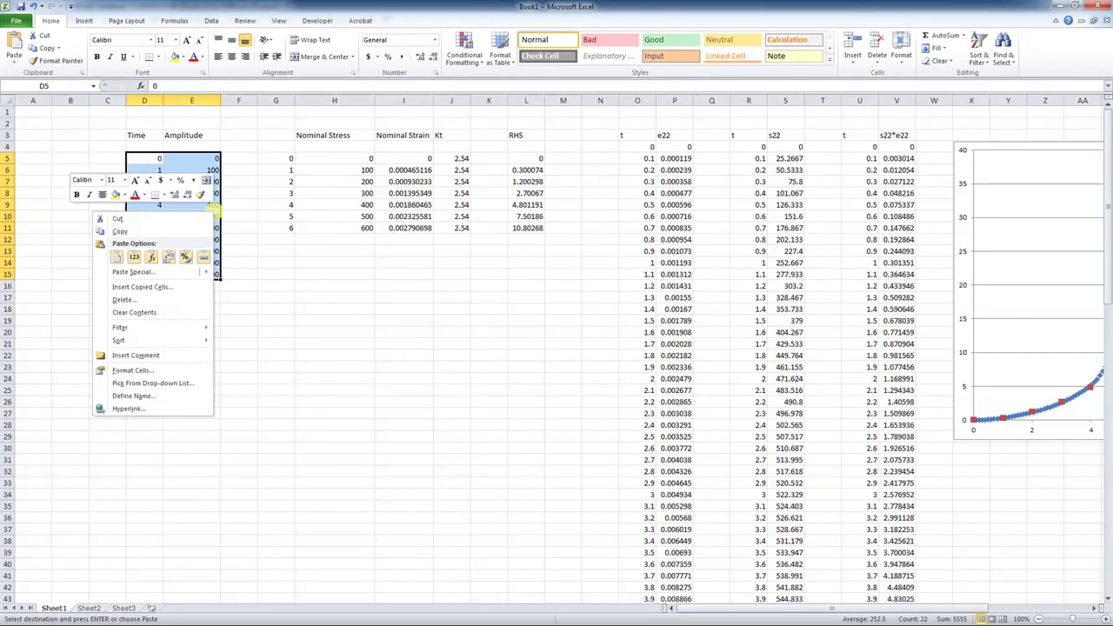
pyautogui.click(171, 230)
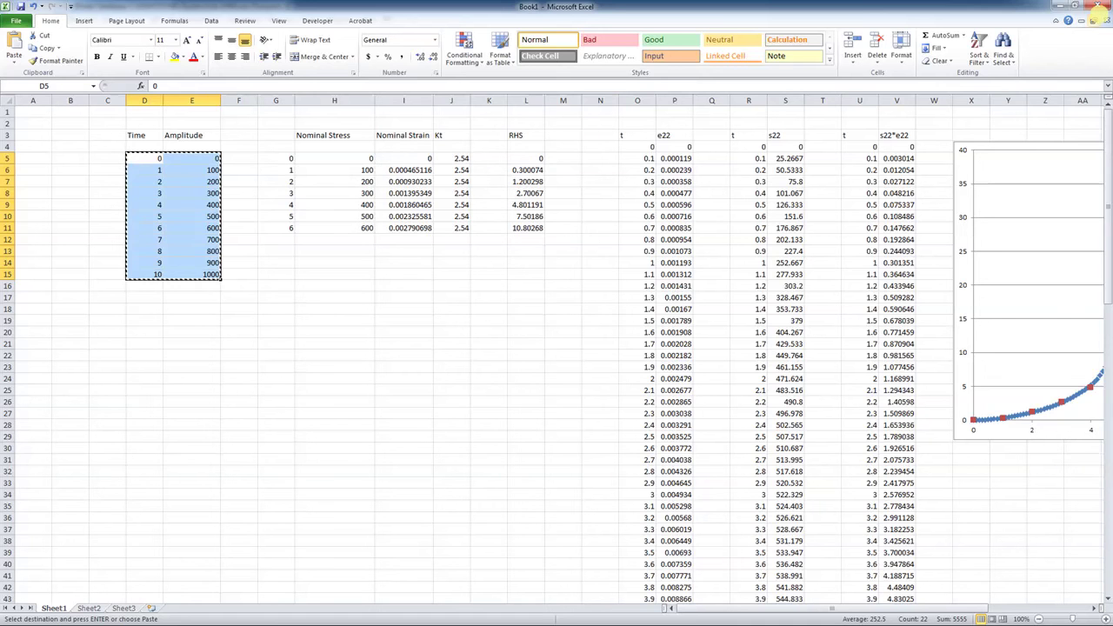
pyautogui.click(1057, 6)
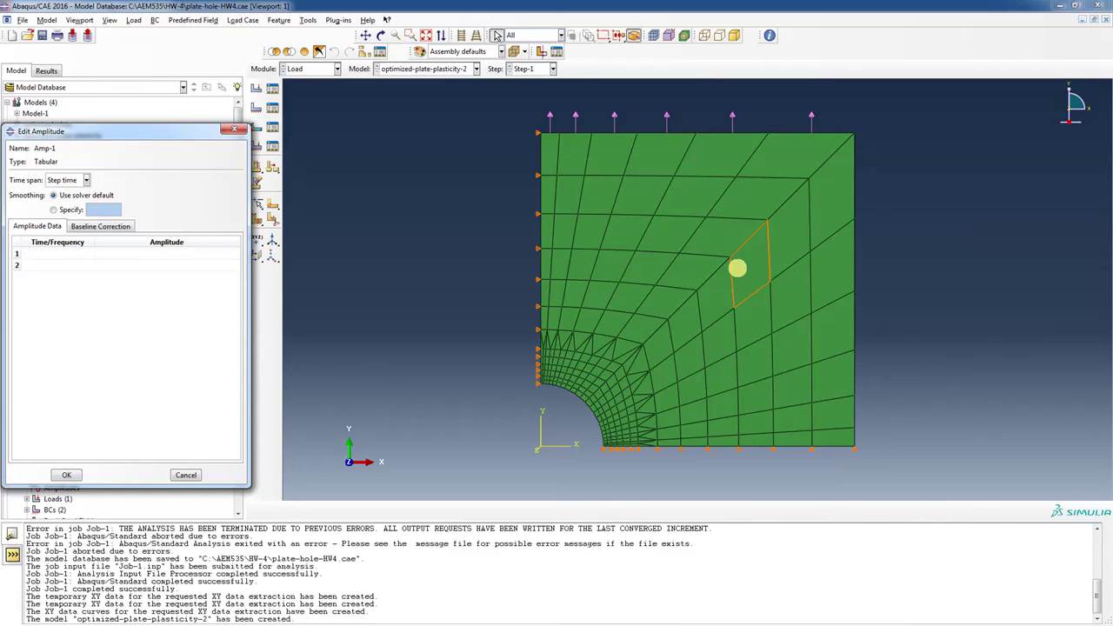
pyautogui.click(49, 253)
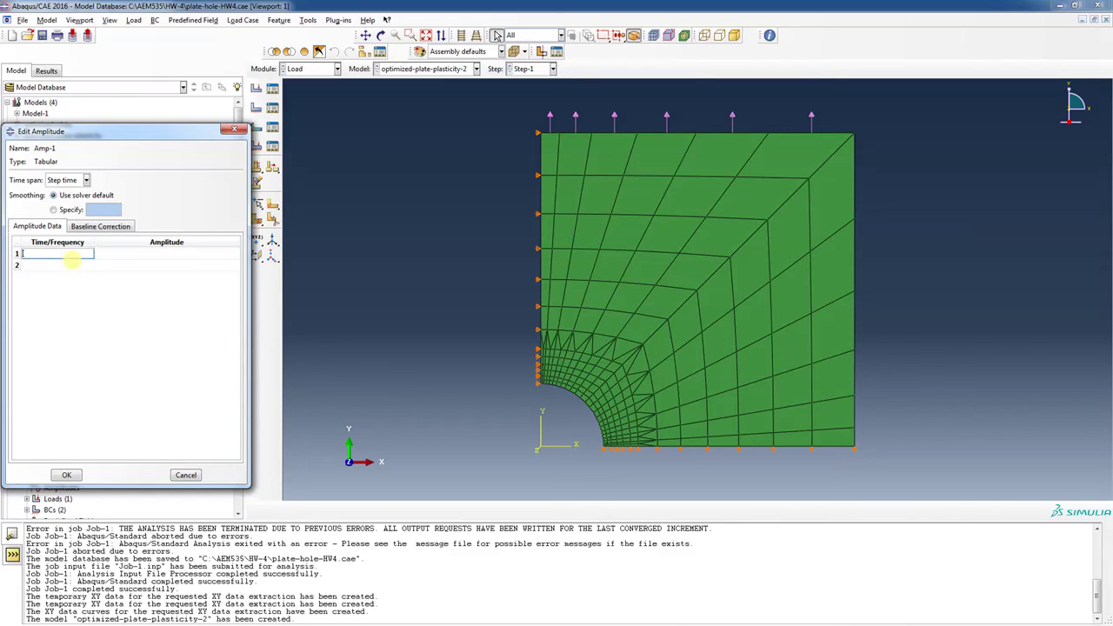
pyautogui.hotkey('ctrl', 'v')
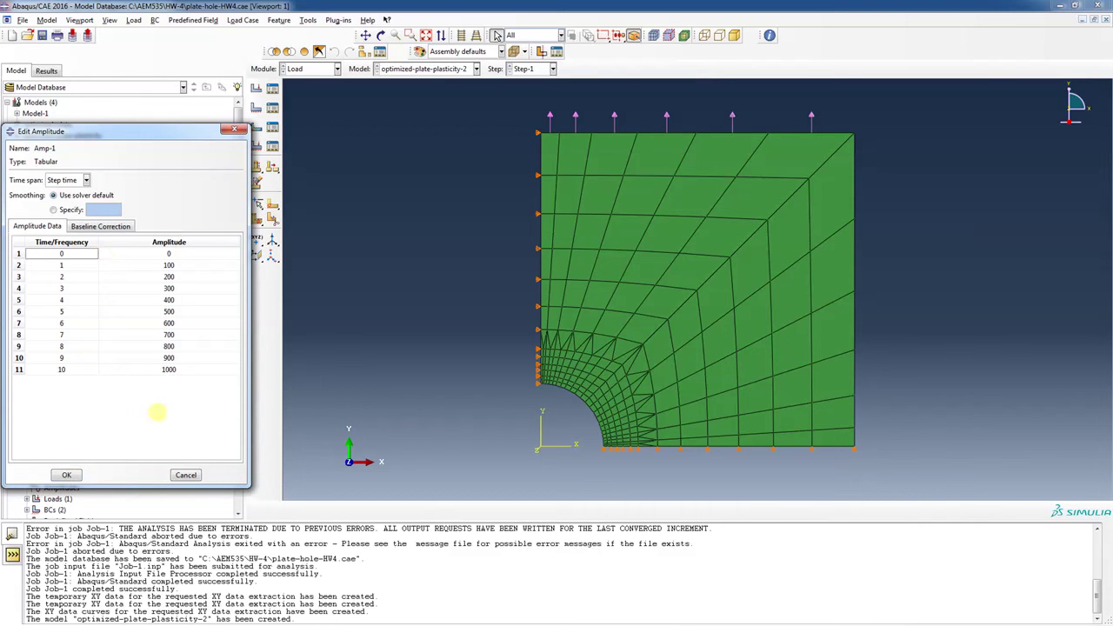
pyautogui.click(66, 475)
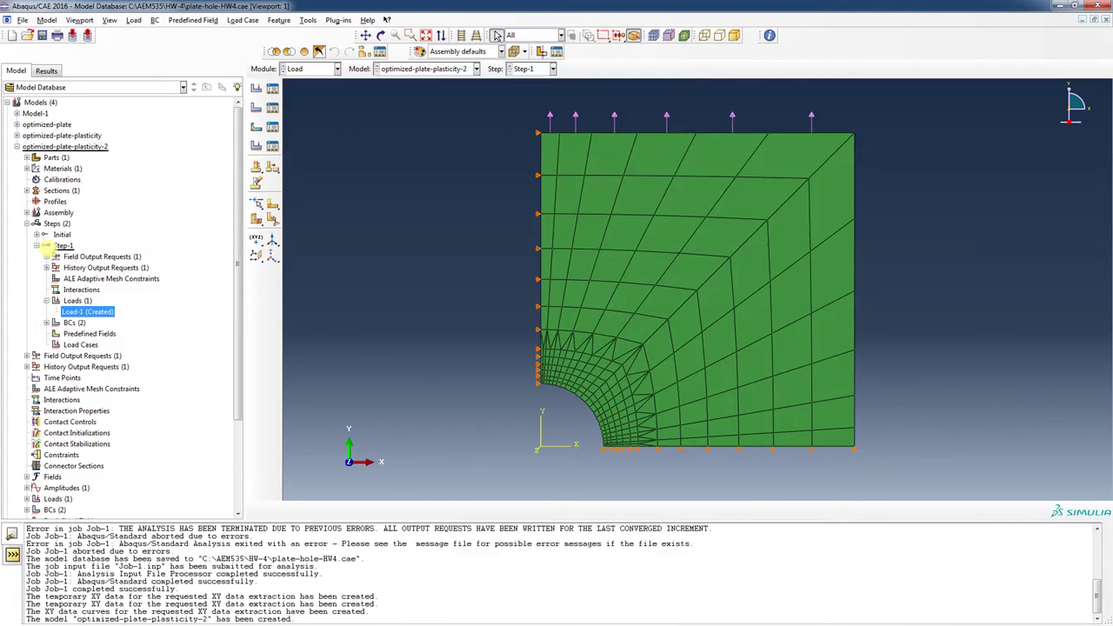
# - Set the time period of Step-1 to 10 and its maximum number of increments to 10000
pyautogui.doubleClick(63, 246)
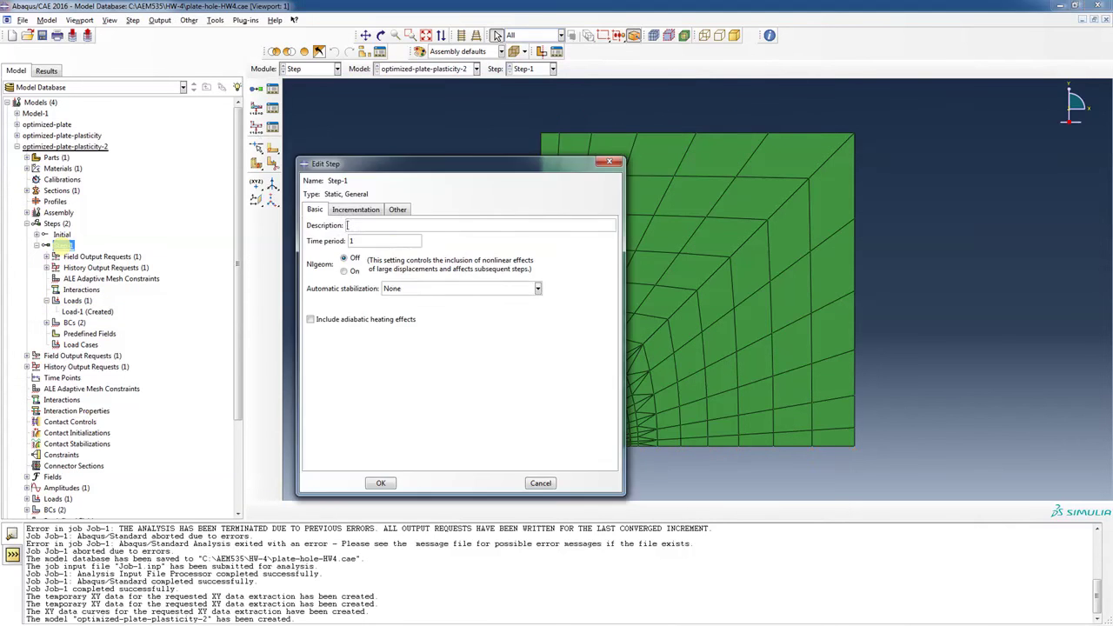
pyautogui.click(381, 240)
pyautogui.write('0')
pyautogui.click(355, 210)
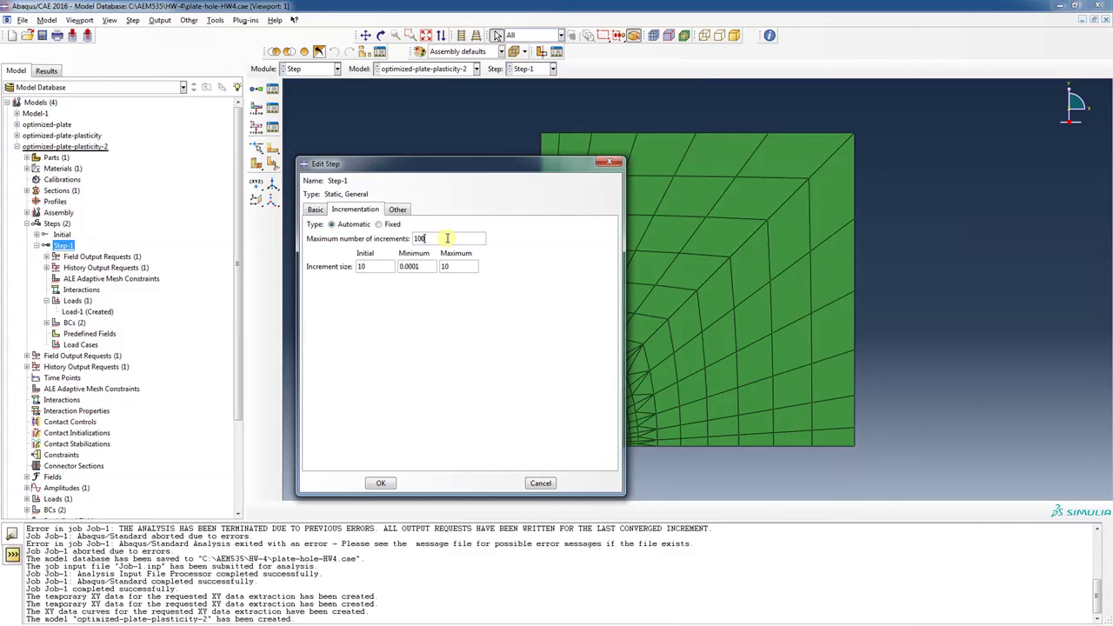
pyautogui.write('00')
pyautogui.click(380, 483)
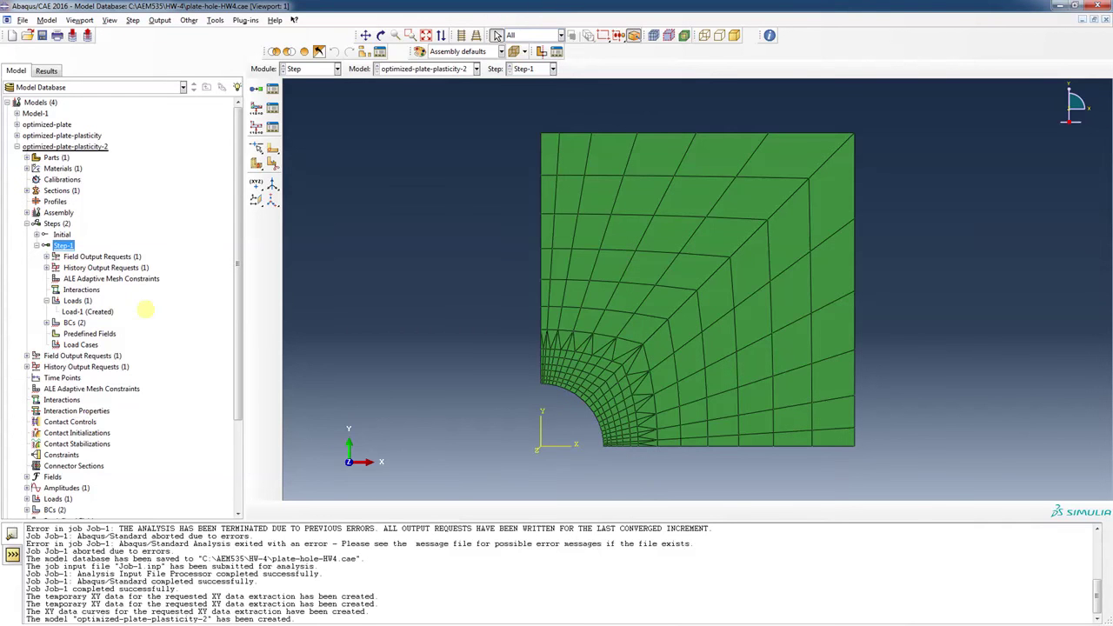
# - Set field output request F-Output-1 to every 0.1 units of time at exact times, and collapse Step-1 in the model tree
pyautogui.click(46, 256)
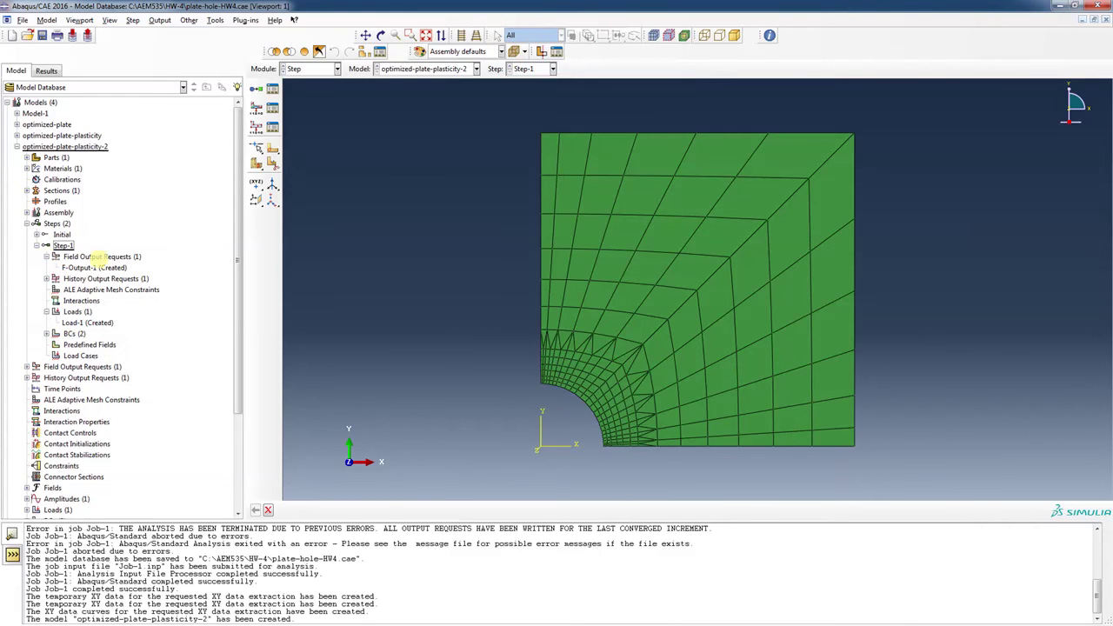
pyautogui.doubleClick(91, 268)
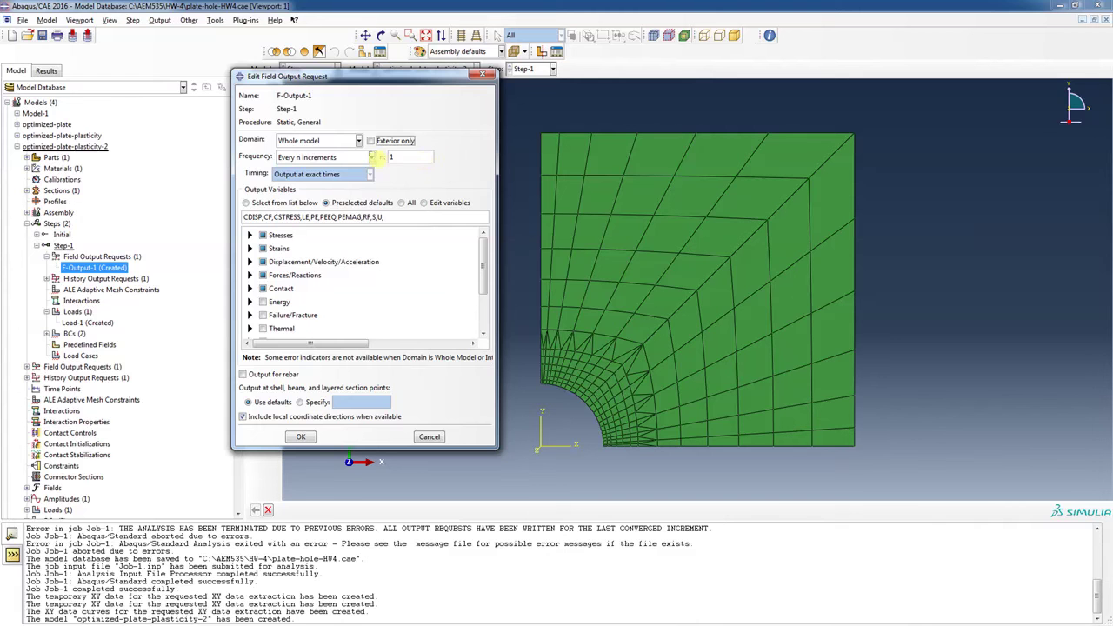
pyautogui.click(371, 158)
pyautogui.click(354, 202)
pyautogui.click(418, 154)
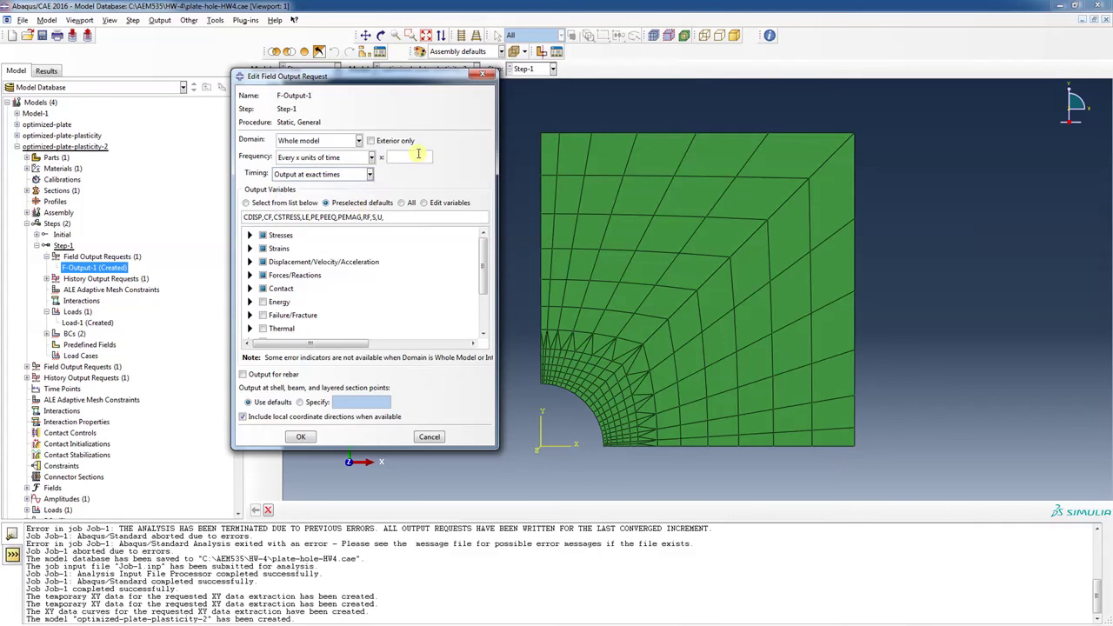
pyautogui.write('.1')
pyautogui.click(369, 175)
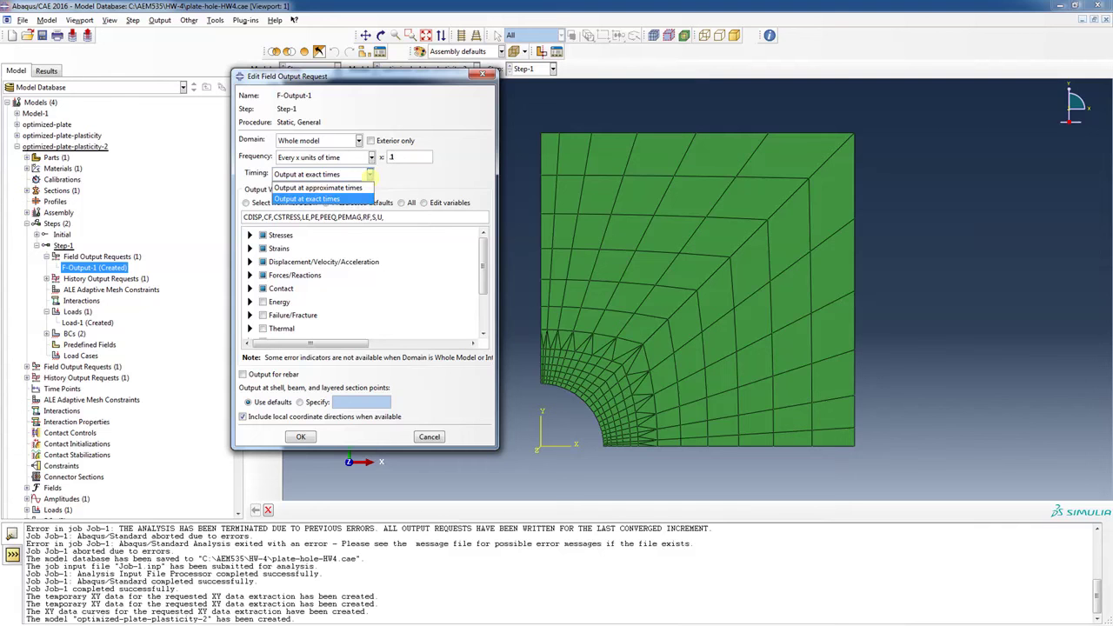
pyautogui.click(369, 174)
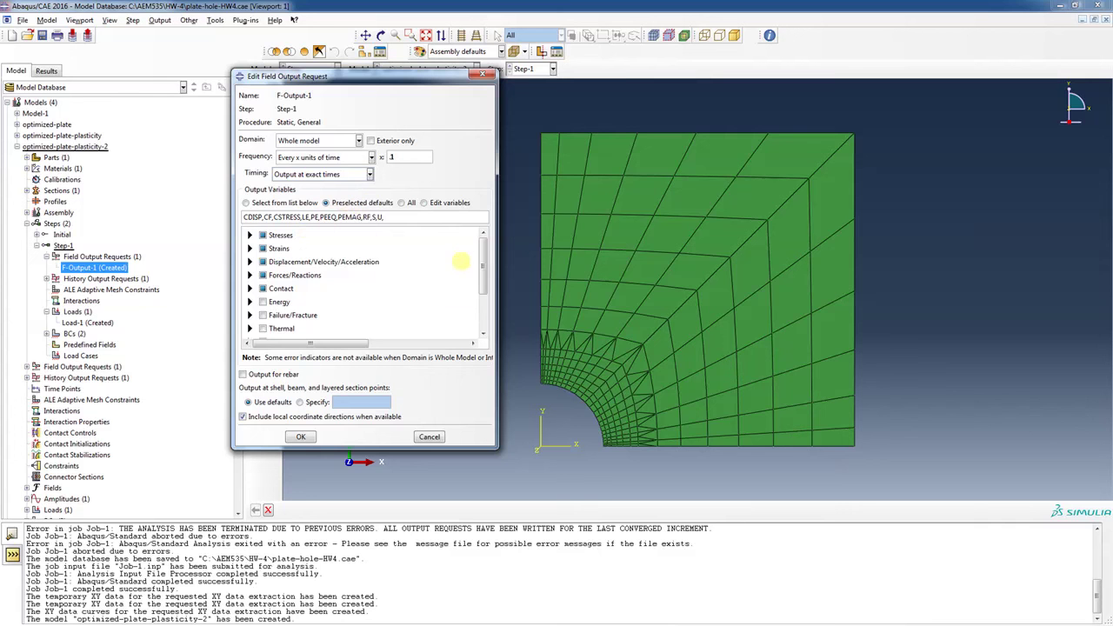
pyautogui.moveTo(484, 256)
pyautogui.mouseDown()
pyautogui.moveTo(485, 295)
pyautogui.moveTo(484, 252)
pyautogui.mouseUp()
pyautogui.click(301, 436)
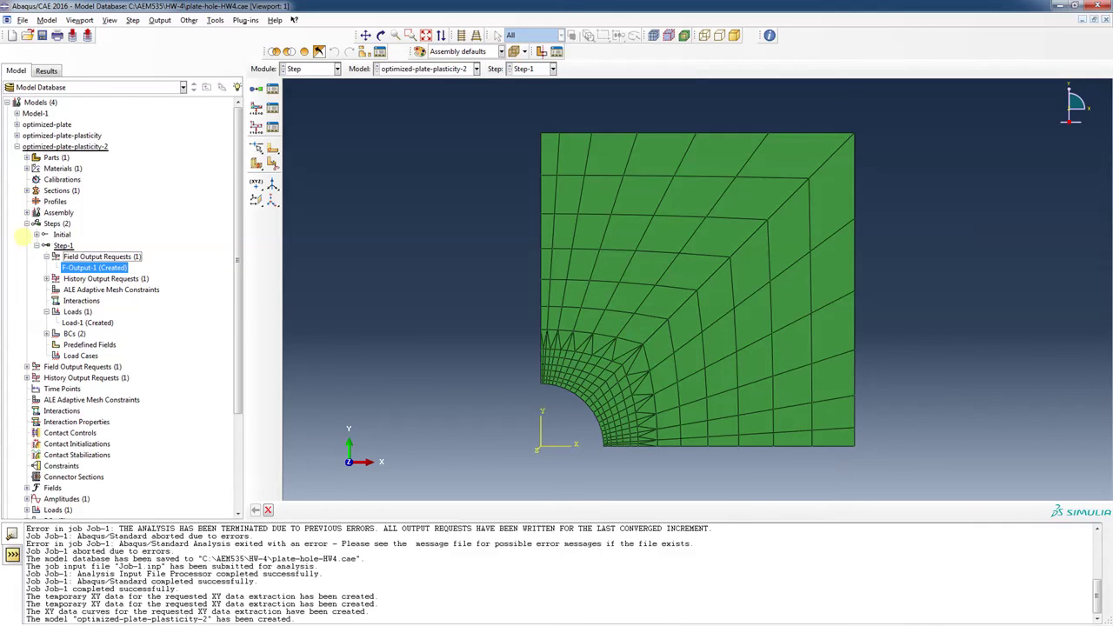
pyautogui.click(36, 245)
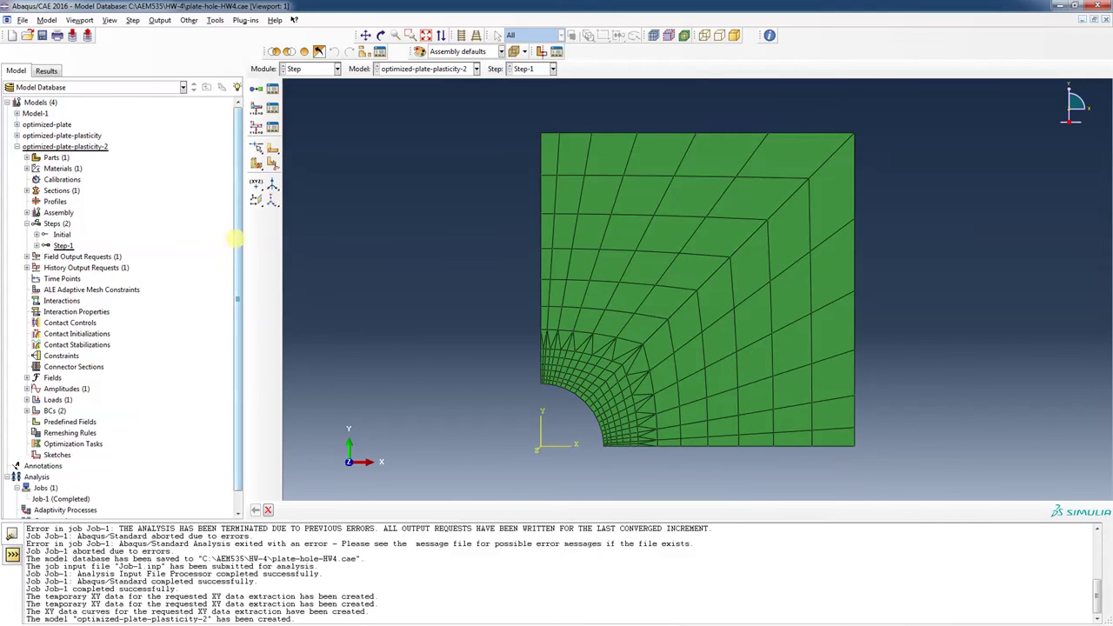
pyautogui.scroll(-2, 236, 237)
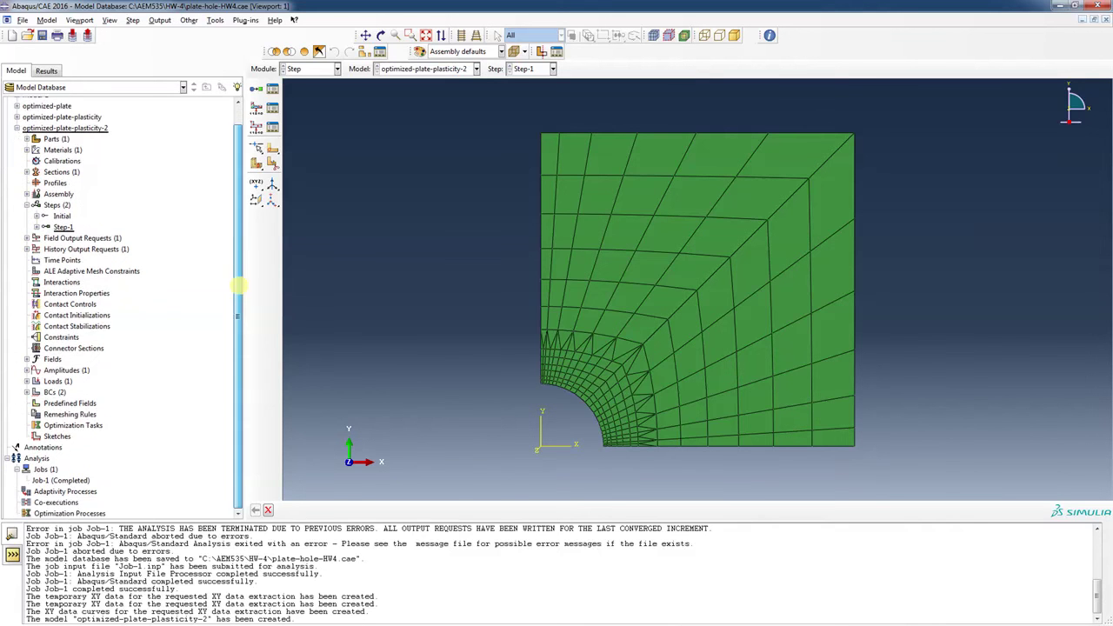
# - Delete the existing Job-1 definition from the model database
pyautogui.rightClick(70, 480)
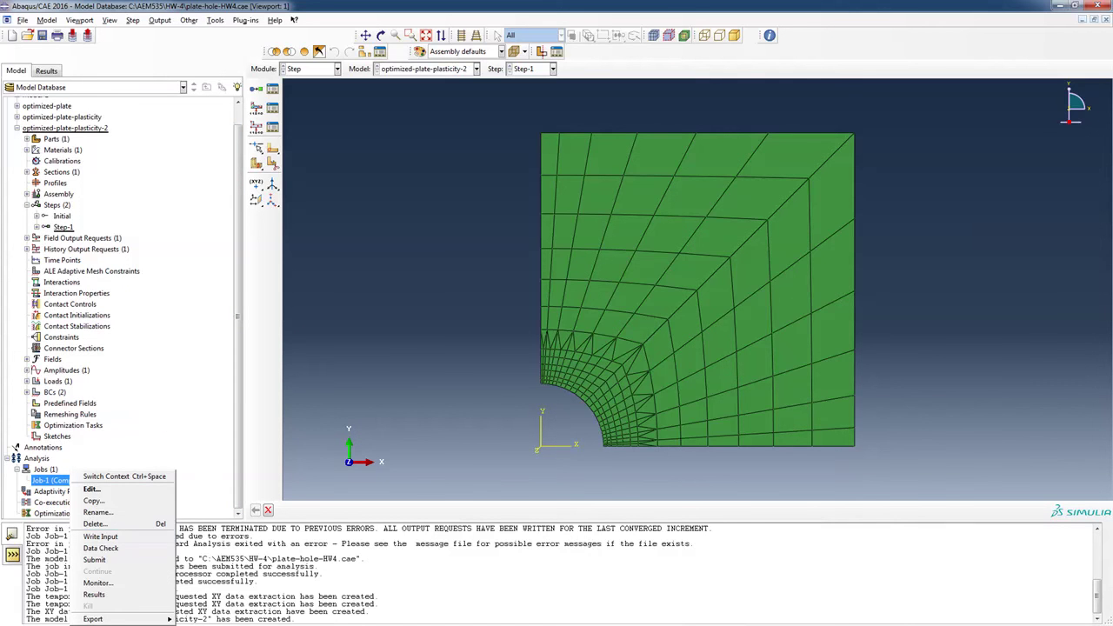
pyautogui.click(96, 523)
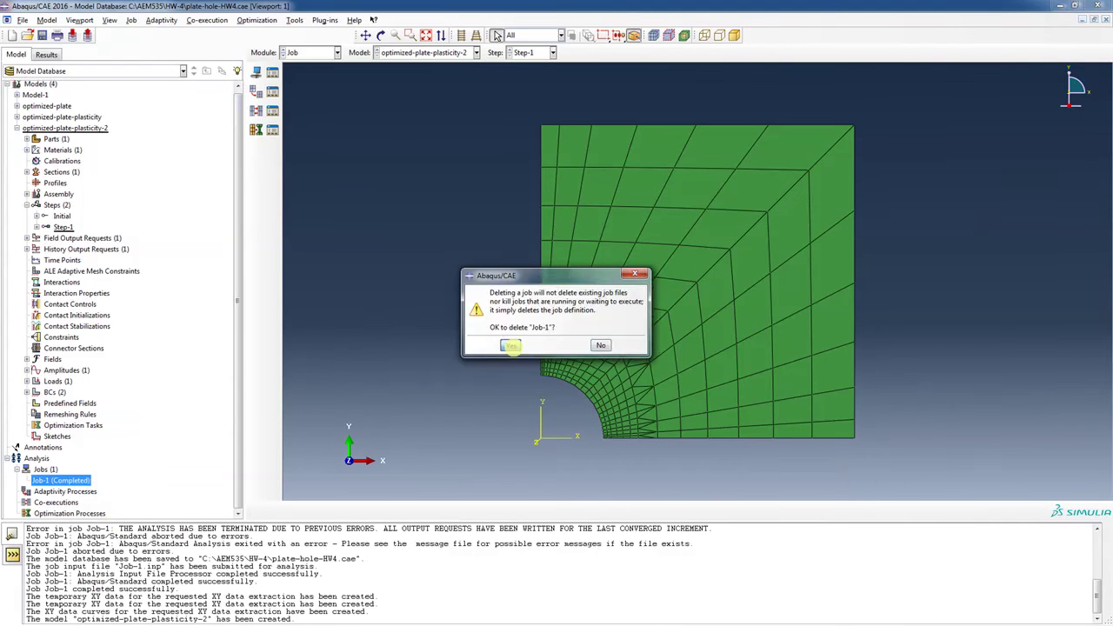
pyautogui.click(510, 344)
# - Create a full-analysis job named Job-1 for the model optimized-plate-plasticity-2 with default job settings
pyautogui.rightClick(41, 471)
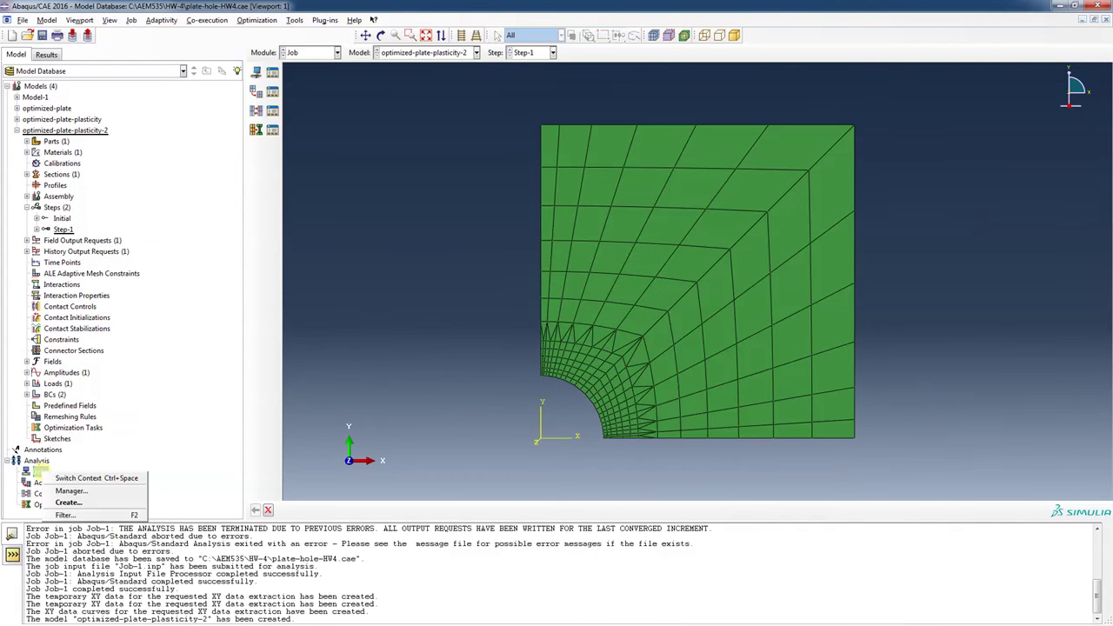
pyautogui.click(68, 502)
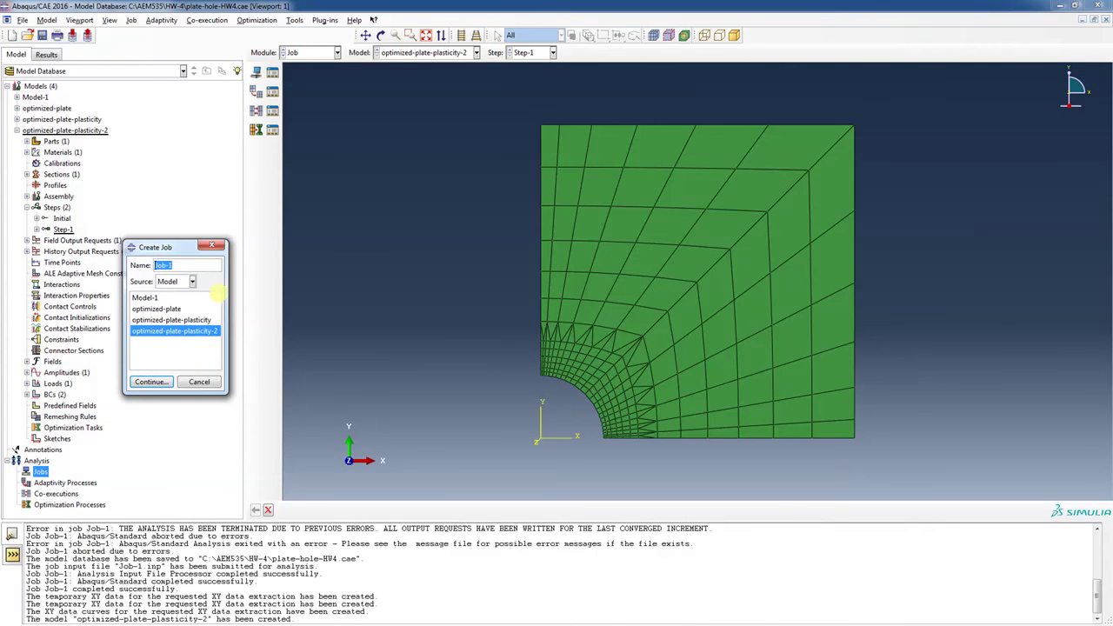
pyautogui.click(181, 333)
pyautogui.click(151, 382)
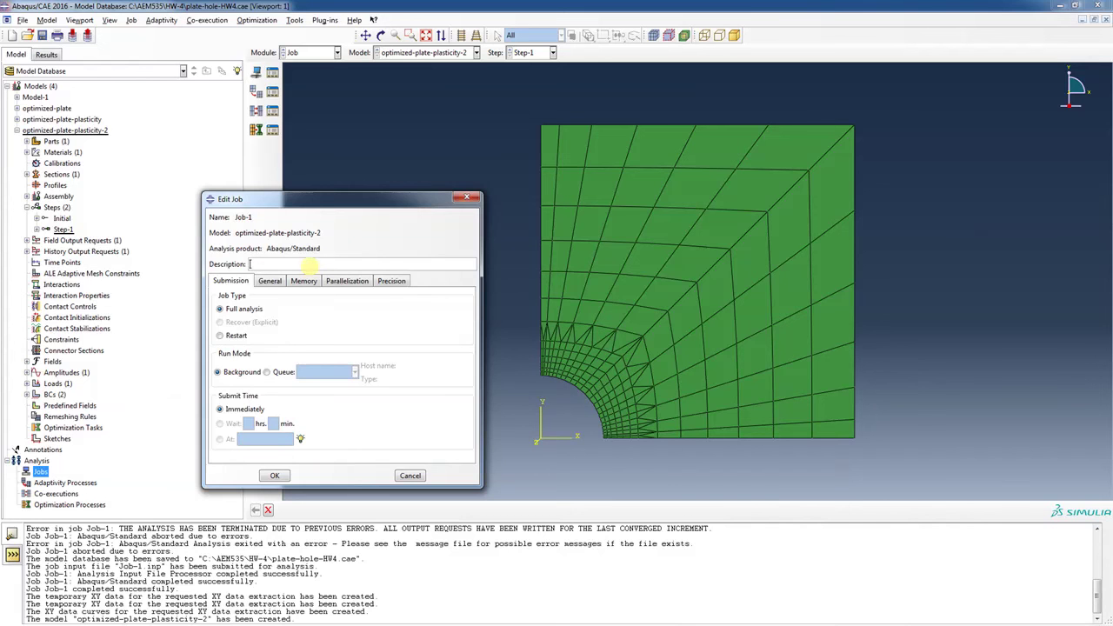
pyautogui.click(274, 476)
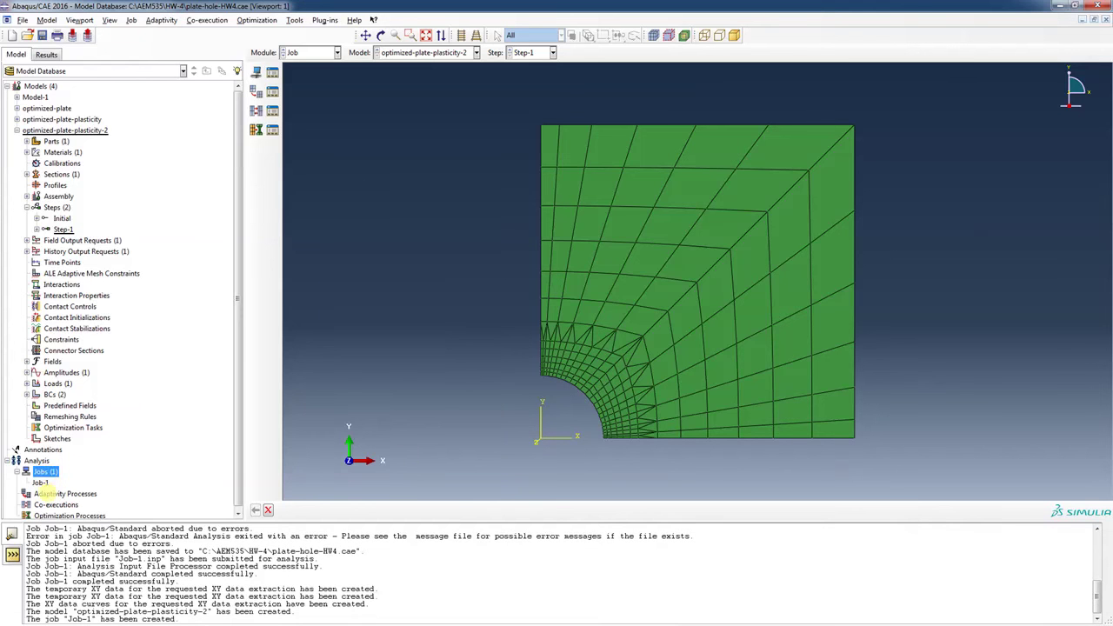
# - Submit Job-1, overwriting its existing job files, and follow the run in an enlarged job monitor until it completes
pyautogui.rightClick(40, 482)
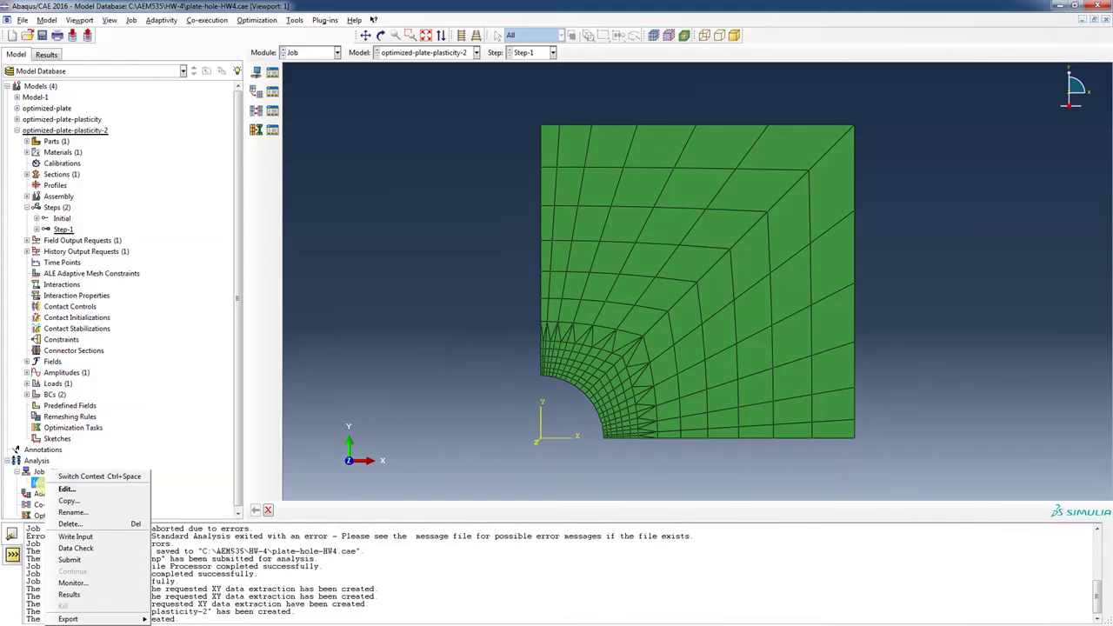
pyautogui.click(70, 559)
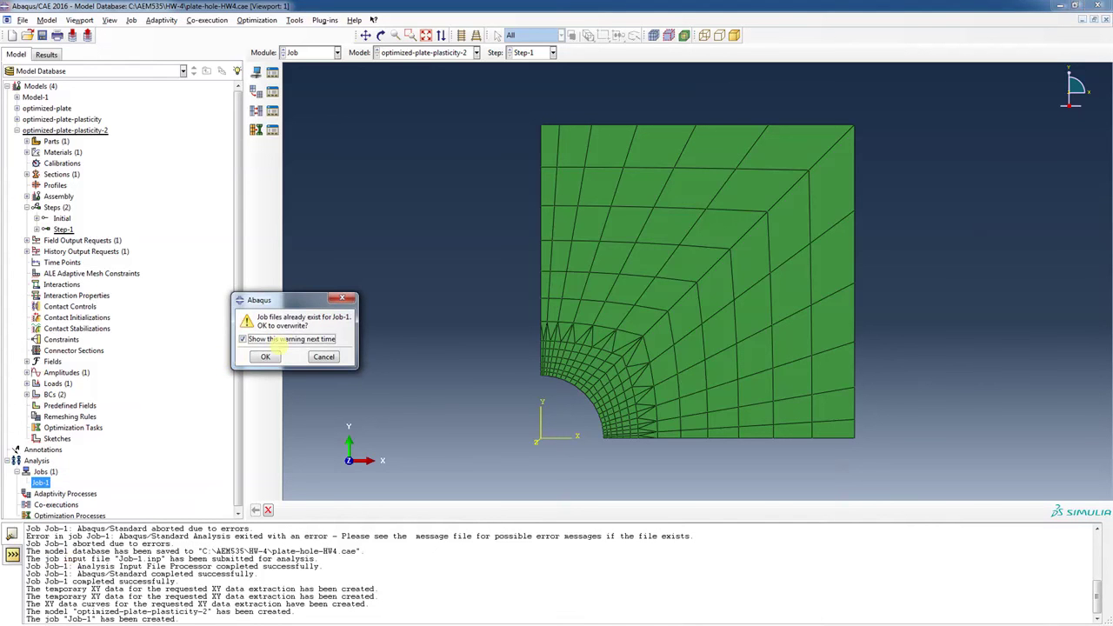
pyautogui.click(265, 357)
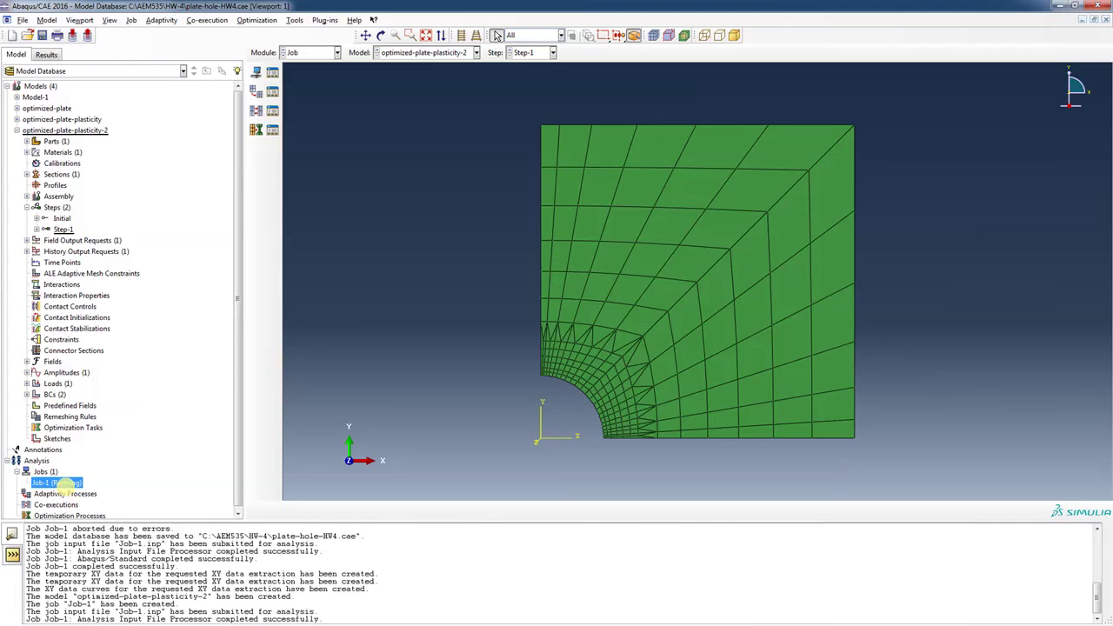
pyautogui.rightClick(61, 482)
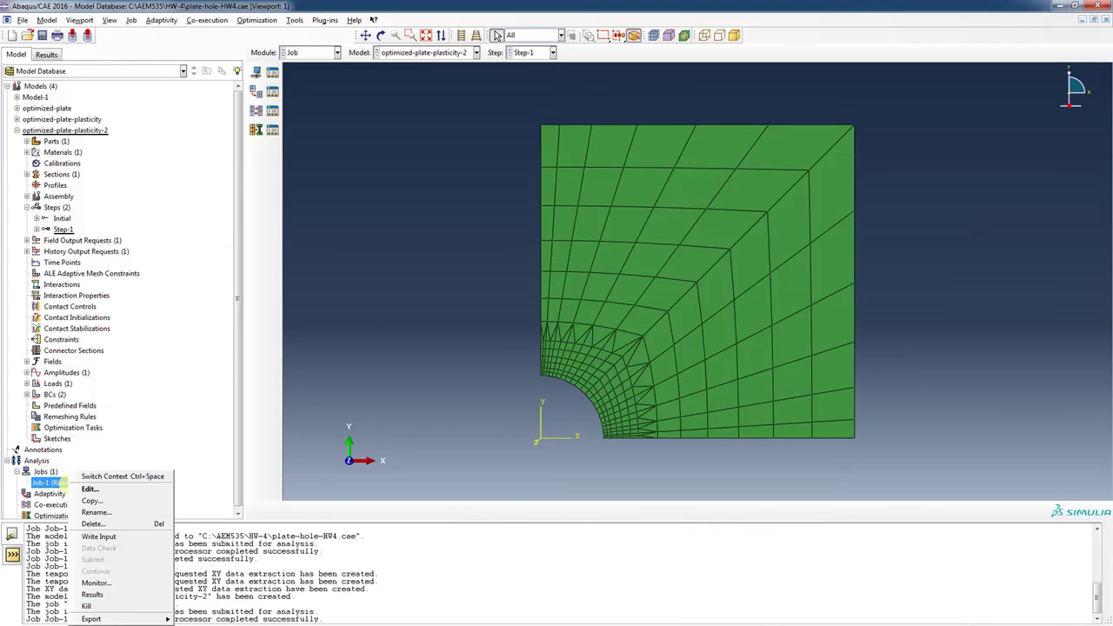
pyautogui.click(95, 582)
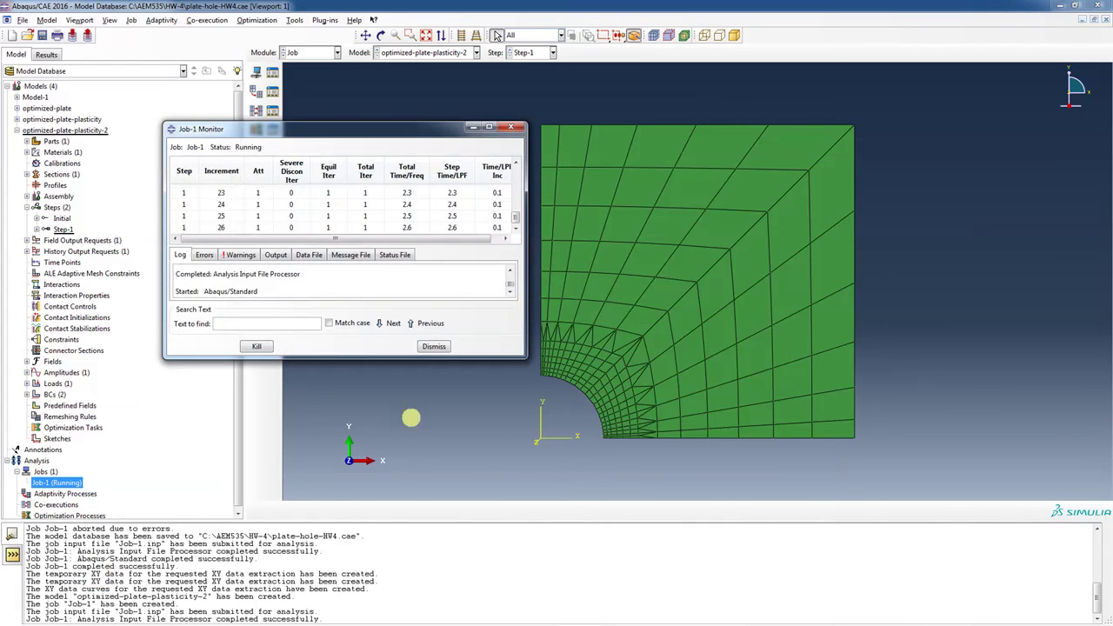
pyautogui.moveTo(525, 356); pyautogui.dragTo(718, 468)
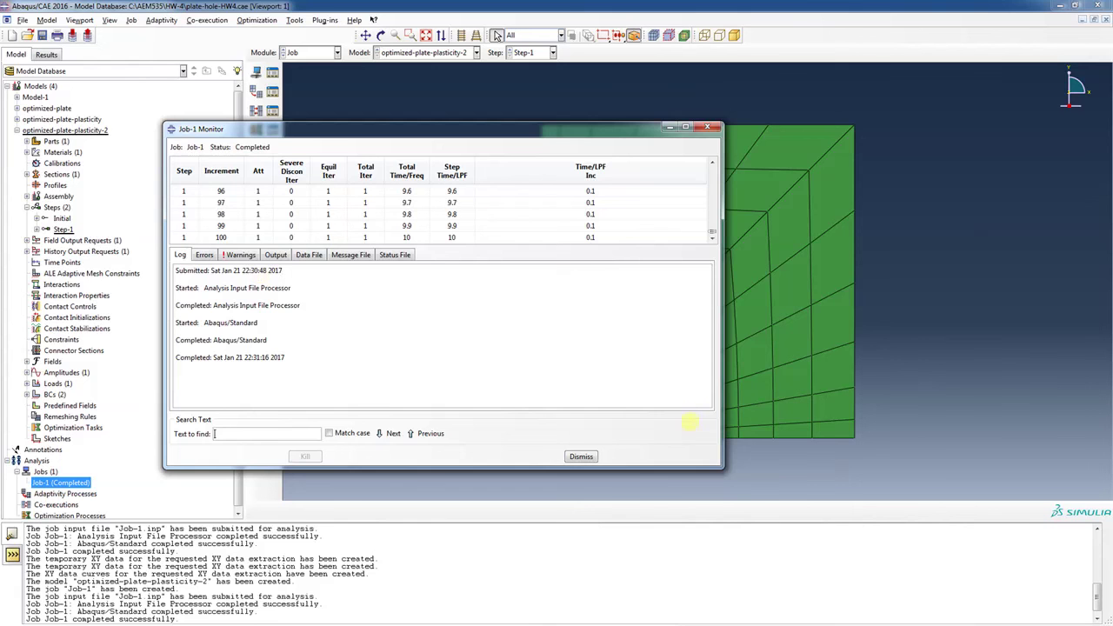
pyautogui.click(580, 456)
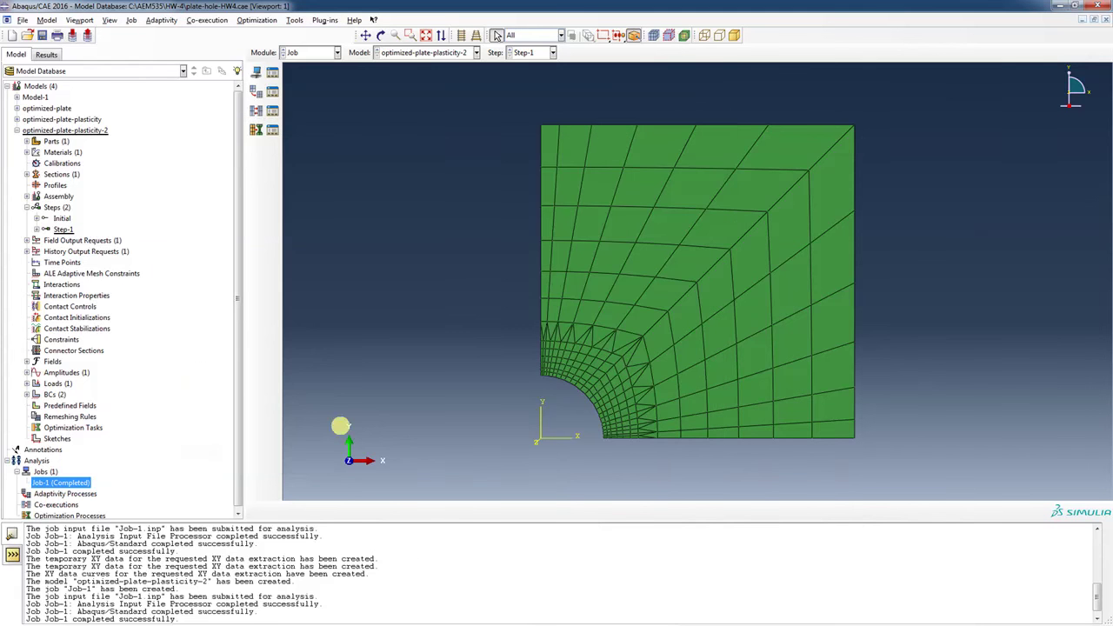
# - Try to open the results of the completed Job-1
pyautogui.rightClick(75, 481)
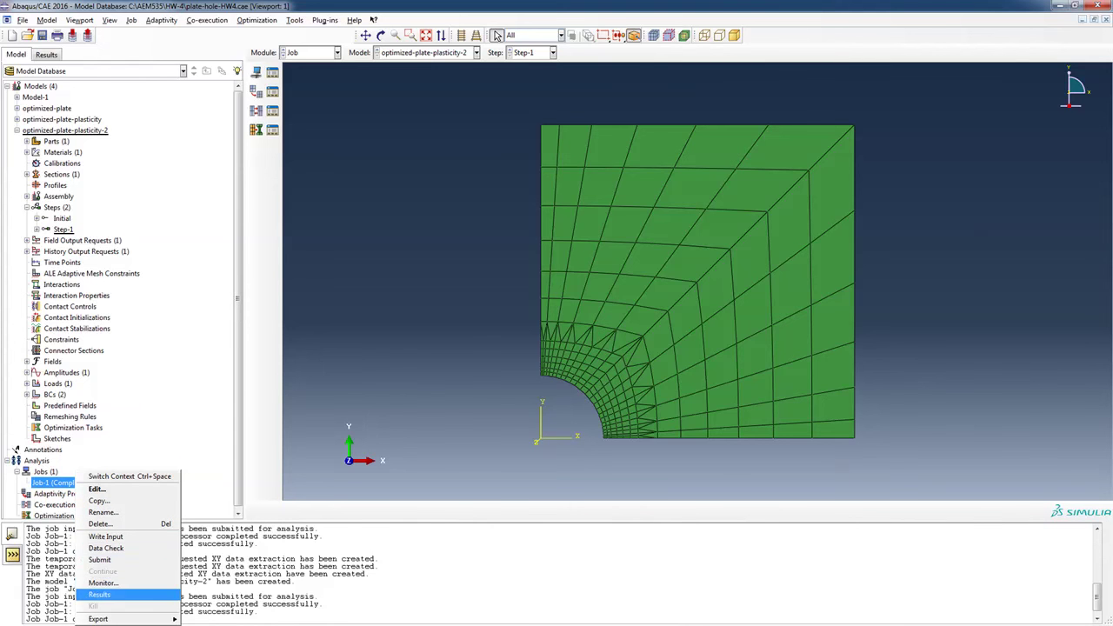
pyautogui.click(99, 594)
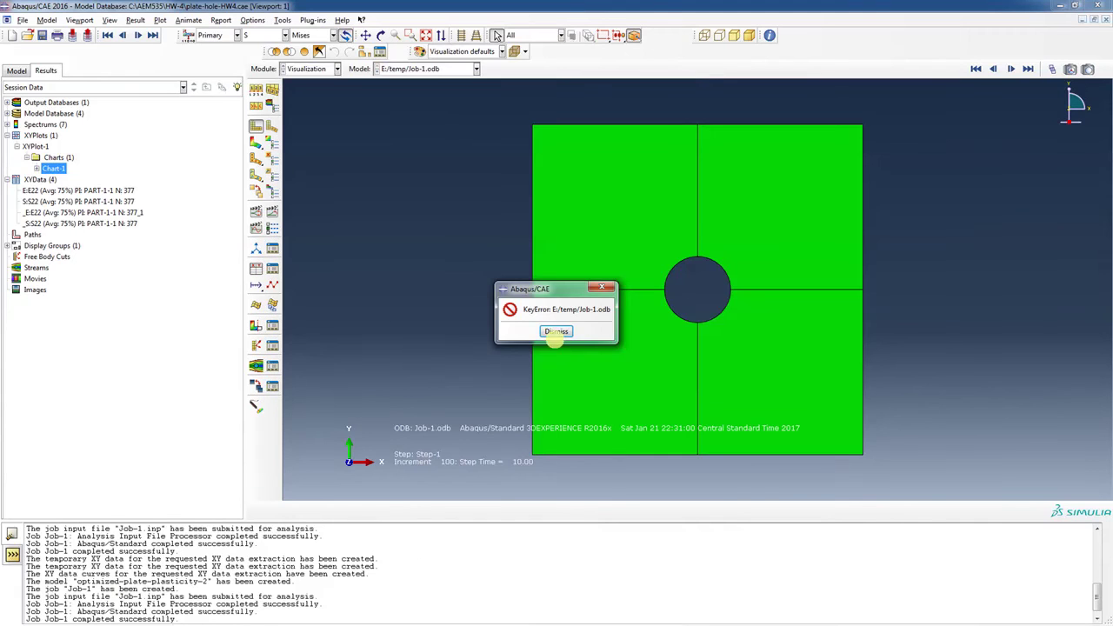
pyautogui.click(556, 332)
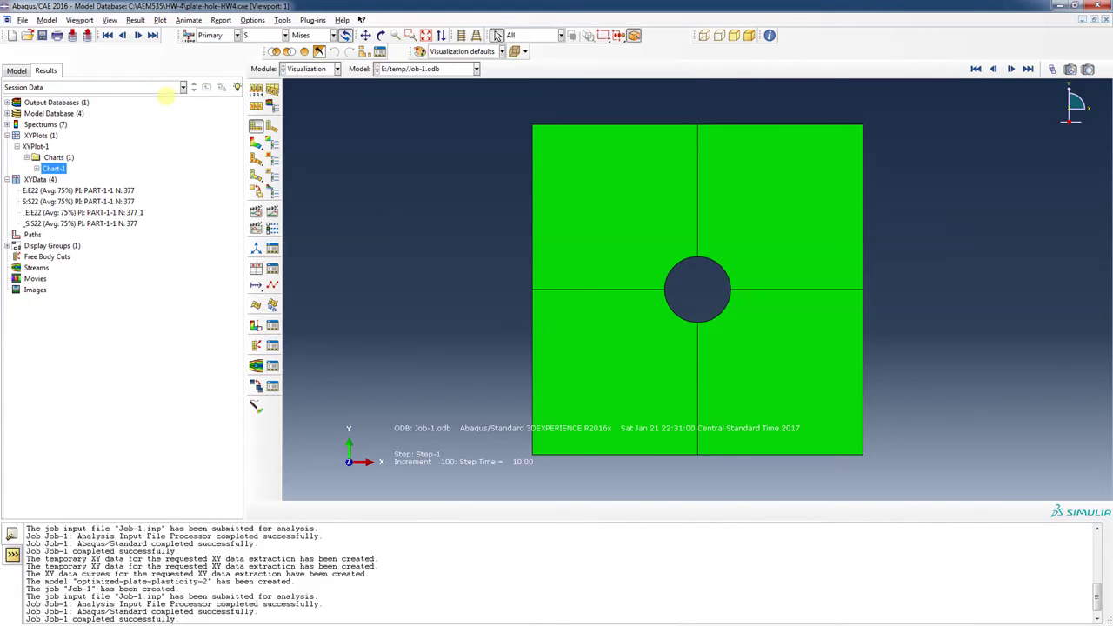
# - Close the Job-1.odb output database in the session and open the results of Job-1 again from its job entry
pyautogui.click(7, 102)
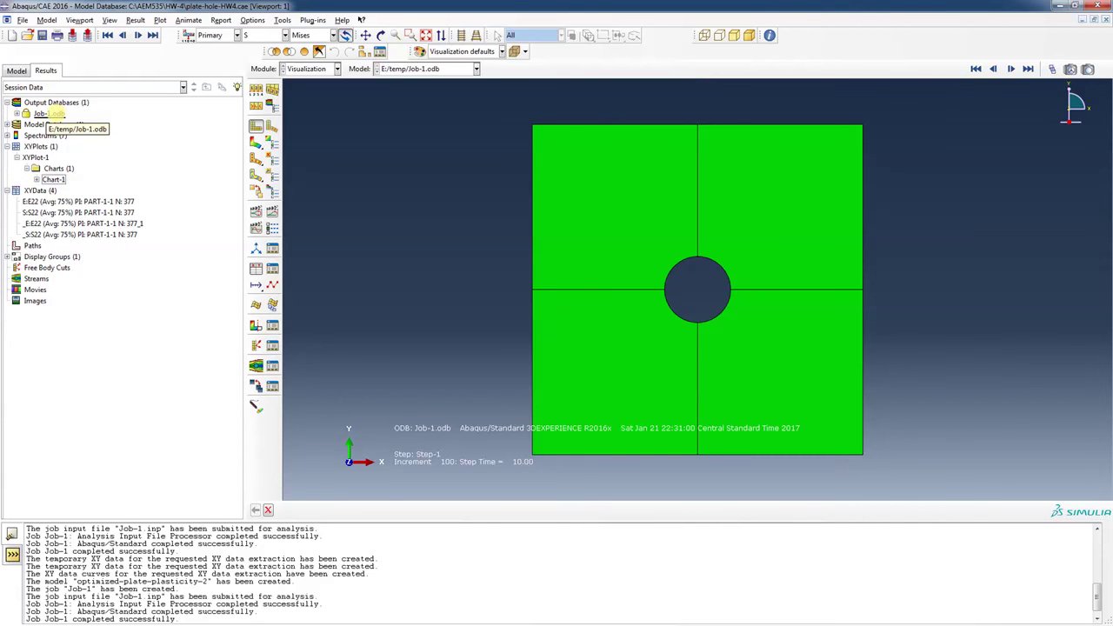
pyautogui.rightClick(56, 114)
pyautogui.click(79, 130)
pyautogui.click(16, 70)
pyautogui.rightClick(50, 498)
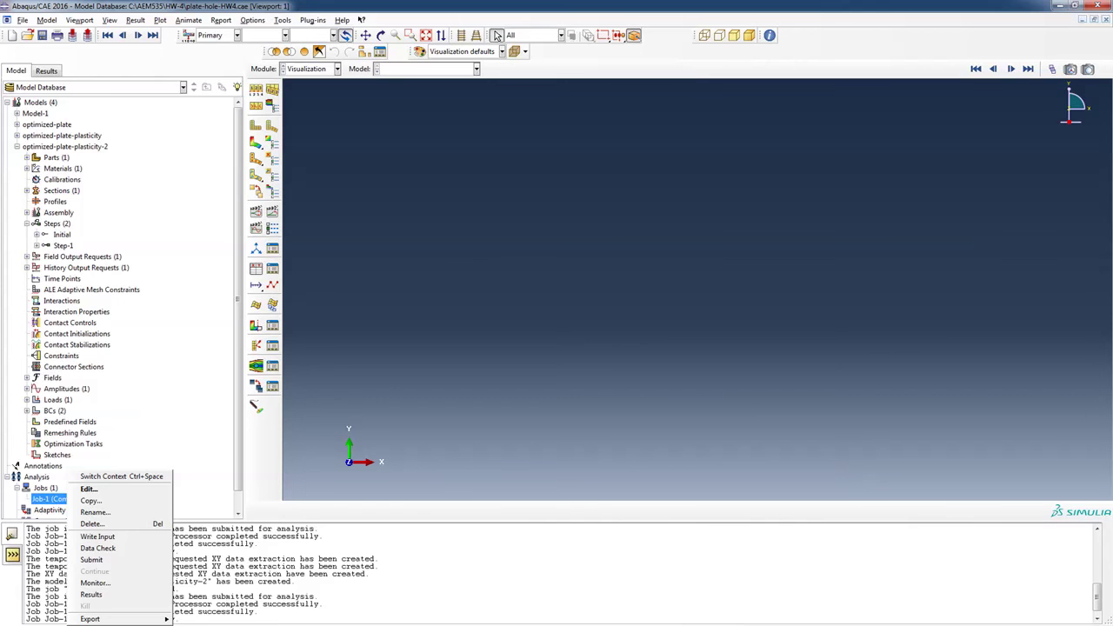
pyautogui.click(90, 594)
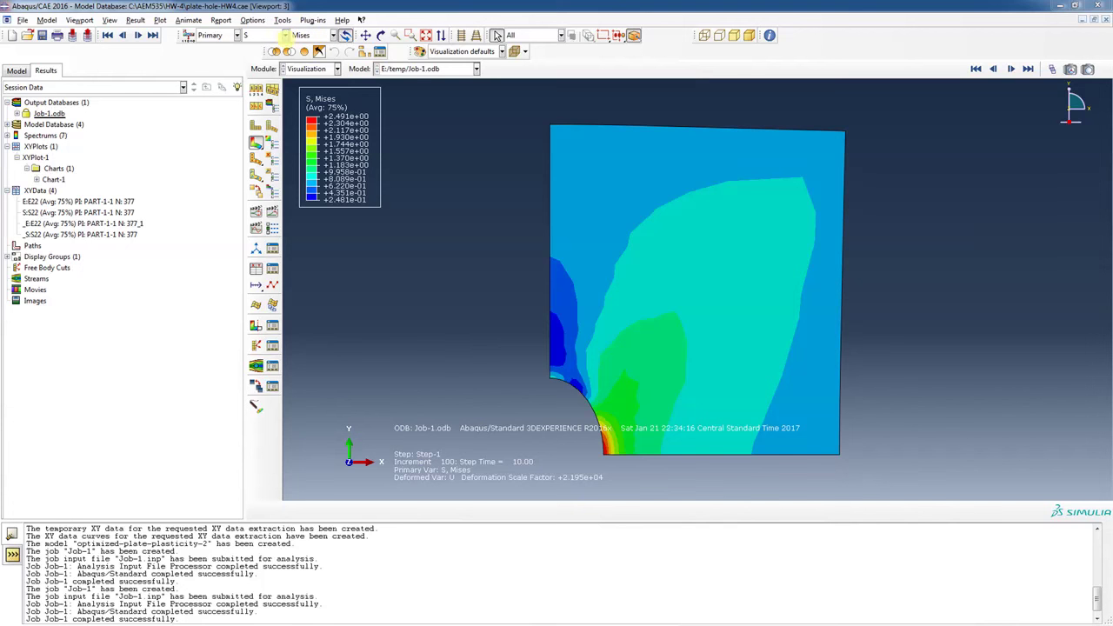
# - Display the plastic strain PE as contours and play the time-history animation, adjusting the animation options
pyautogui.click(284, 34)
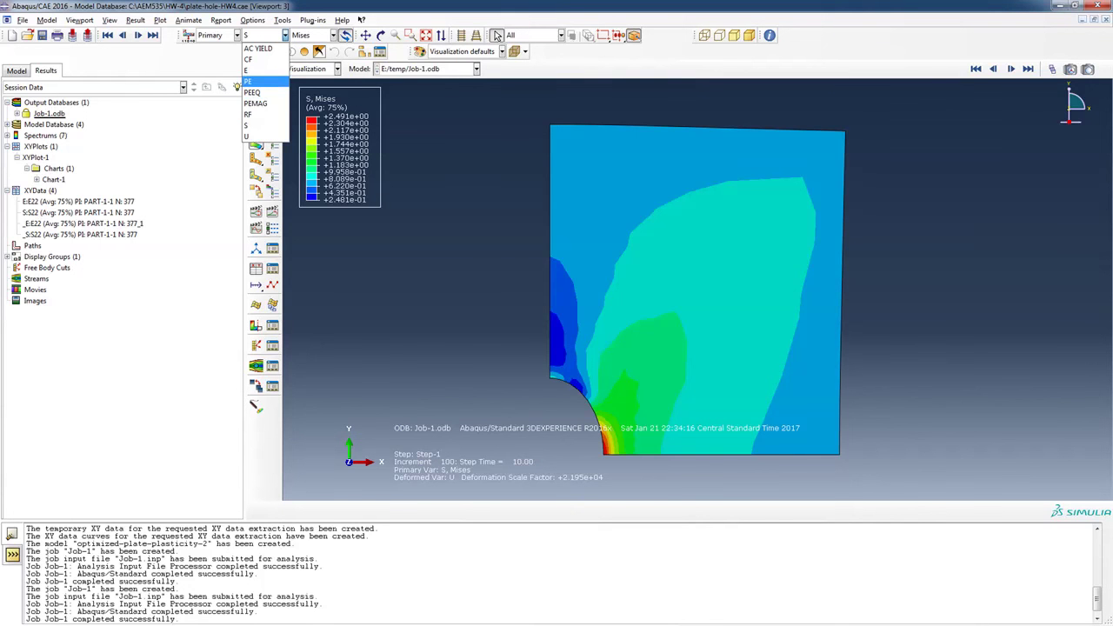
pyautogui.click(249, 81)
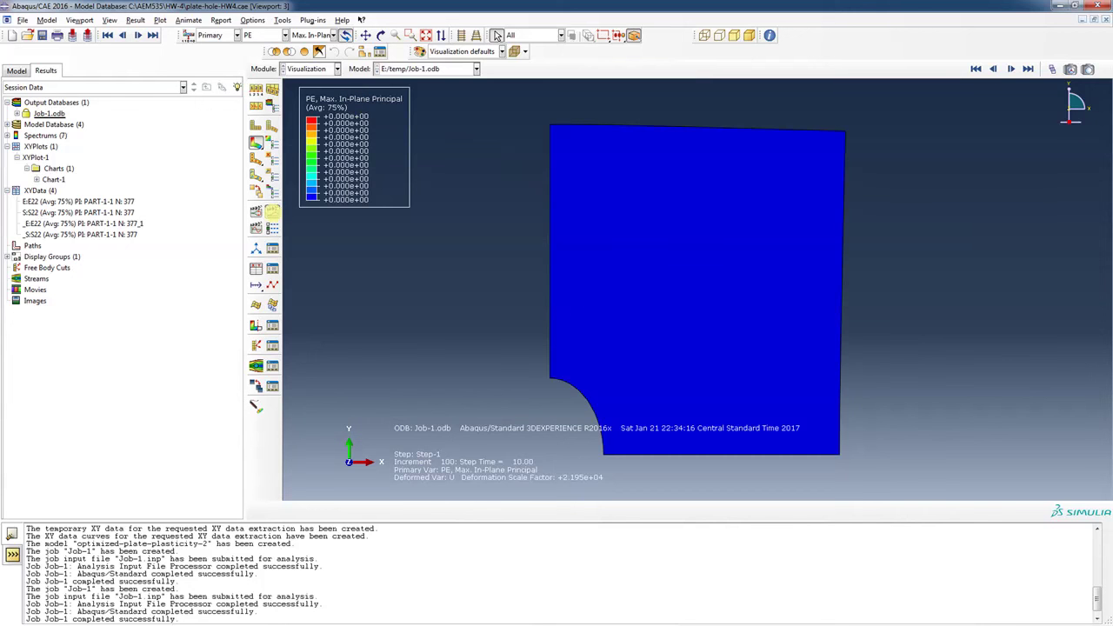
pyautogui.click(272, 211)
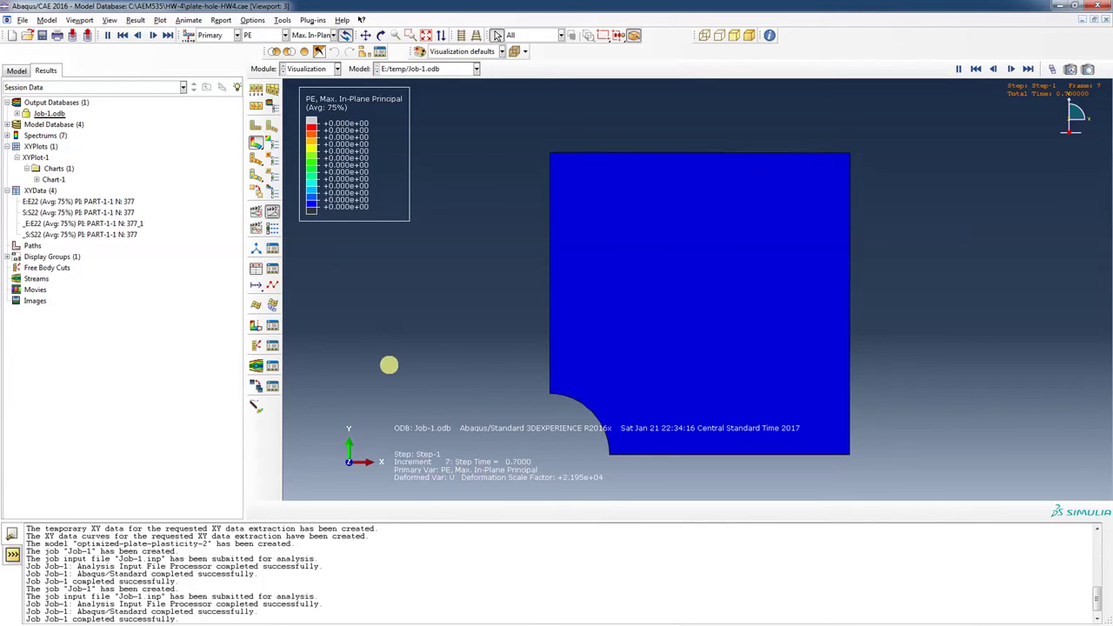
pyautogui.click(272, 221)
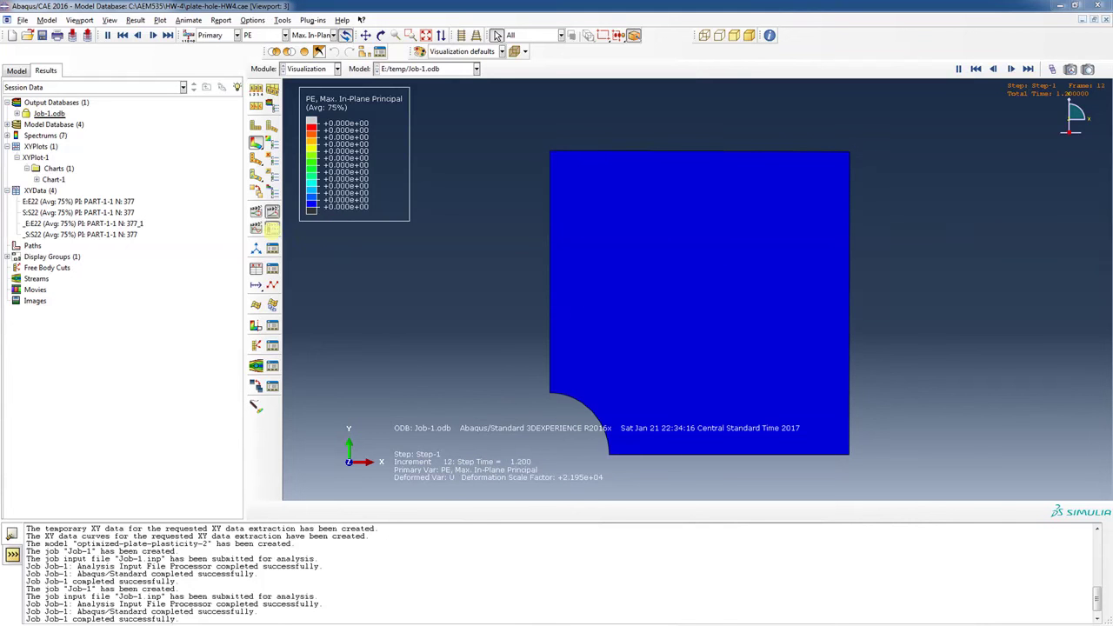
pyautogui.moveTo(334, 293); pyautogui.dragTo(380, 294)
pyautogui.click(388, 386)
pyautogui.click(327, 386)
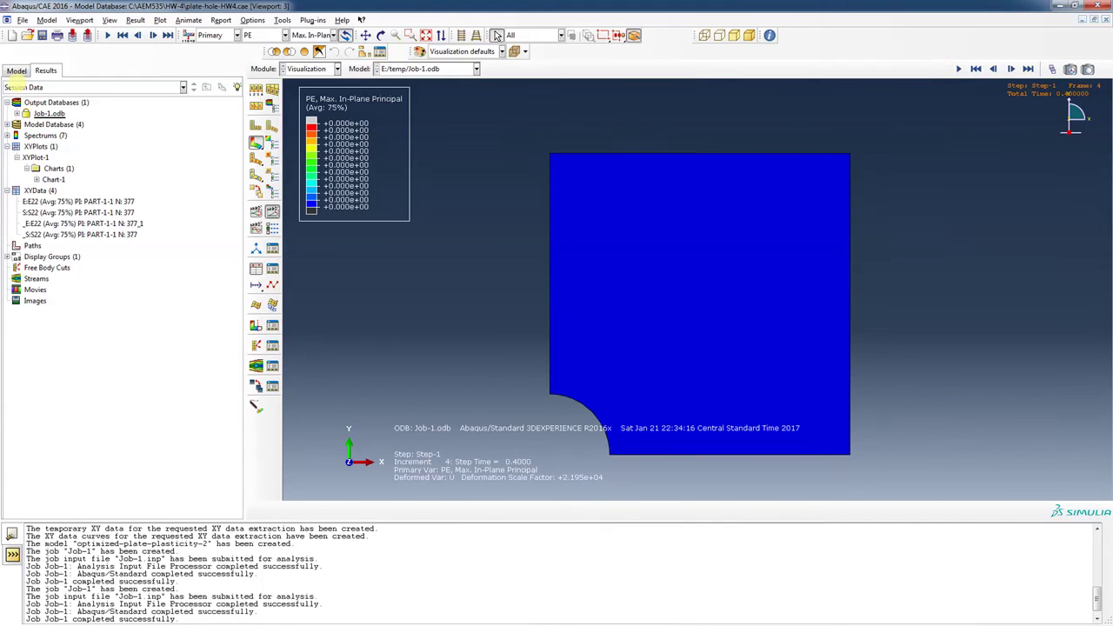
# - Expand Step-1 in the model tree and review the Amp-1 amplitude table, closing it without changes
pyautogui.click(17, 70)
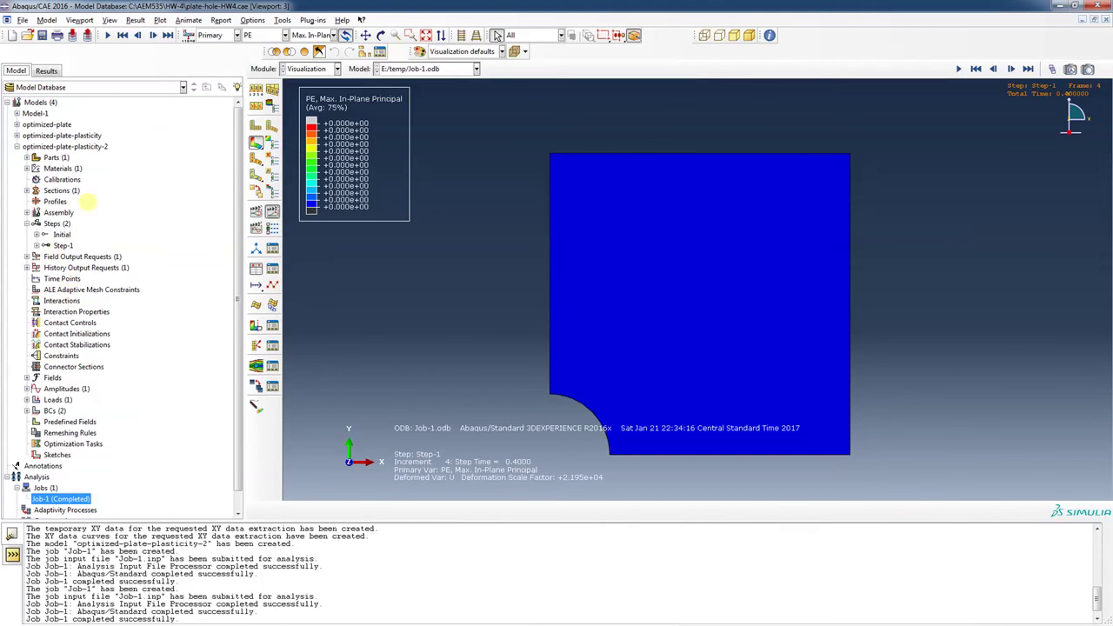
pyautogui.click(35, 245)
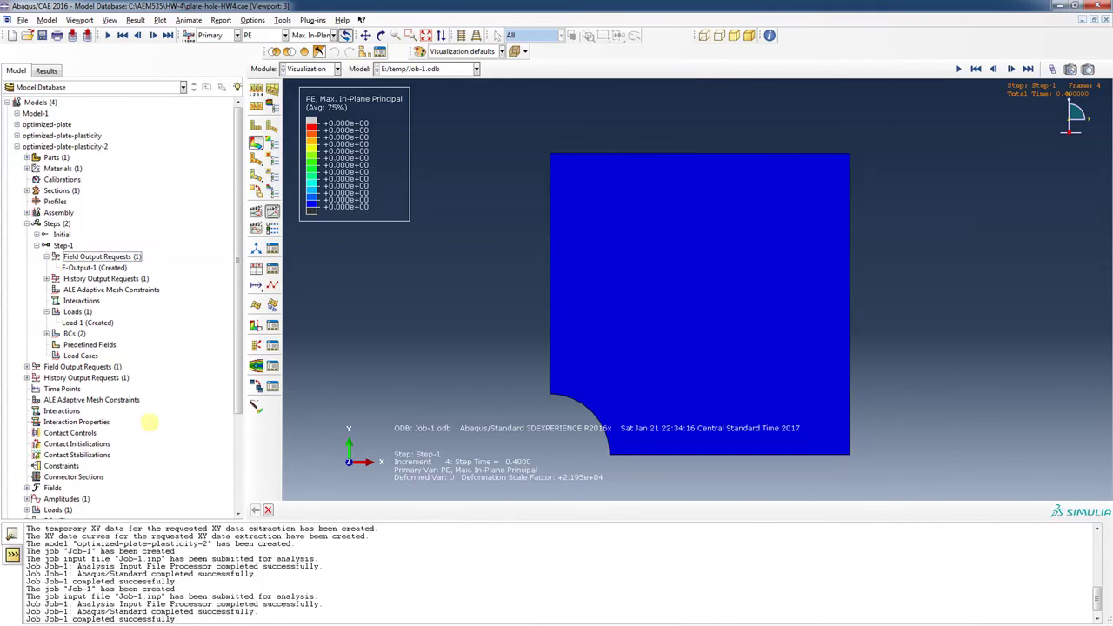
pyautogui.click(26, 499)
pyautogui.doubleClick(52, 509)
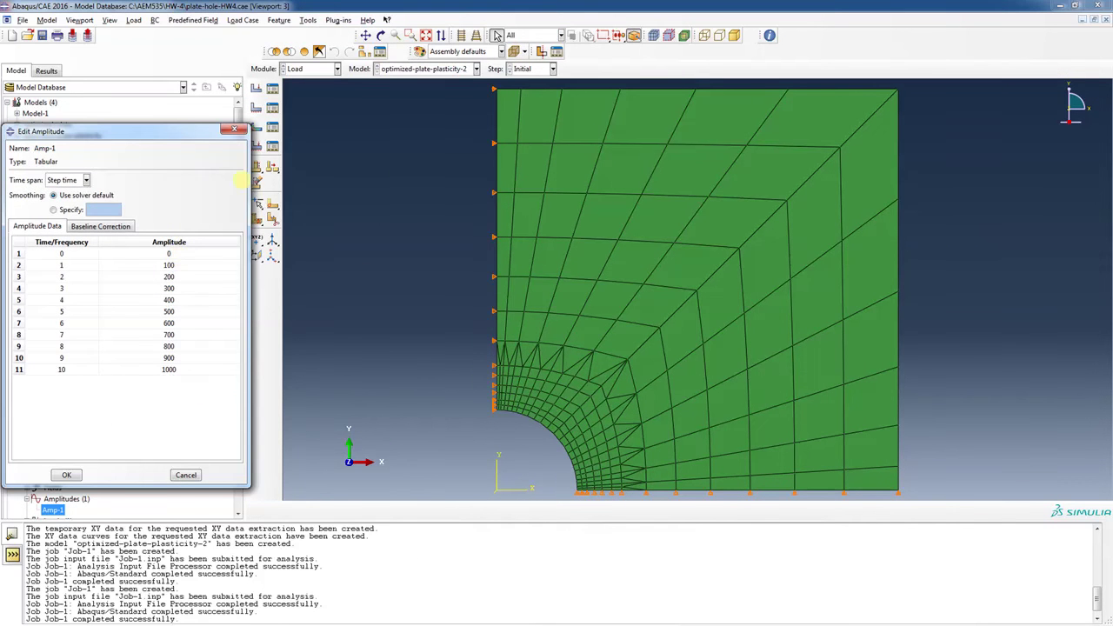
pyautogui.click(234, 130)
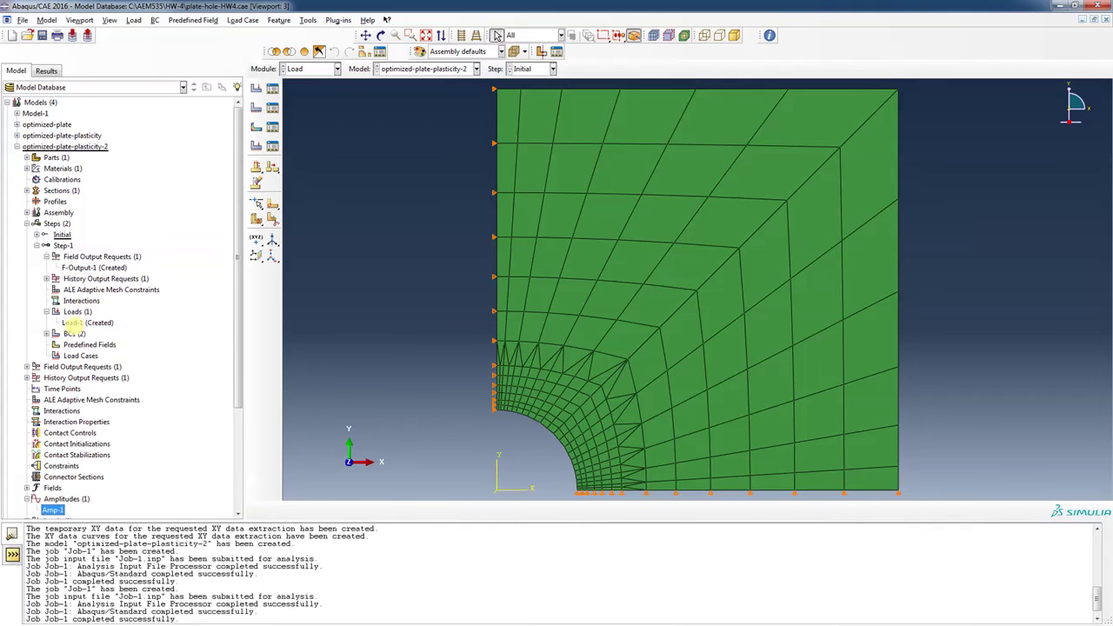
# - Assign the amplitude Amp-1 to the pressure load Load-1 in place of the default ramp
pyautogui.doubleClick(73, 322)
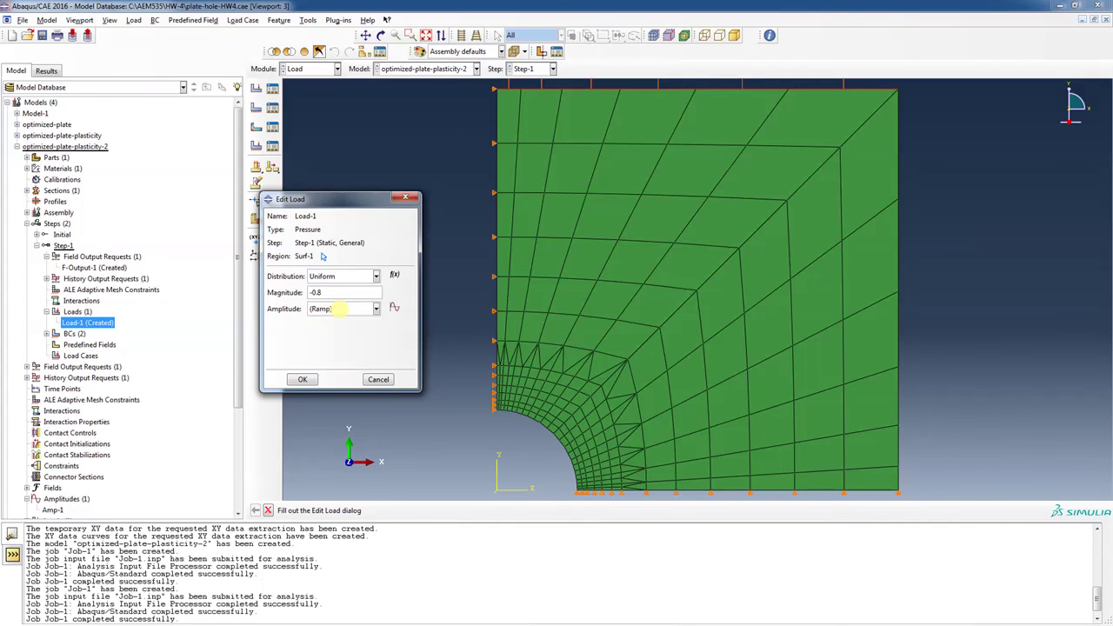
pyautogui.click(374, 309)
pyautogui.click(368, 331)
pyautogui.click(306, 379)
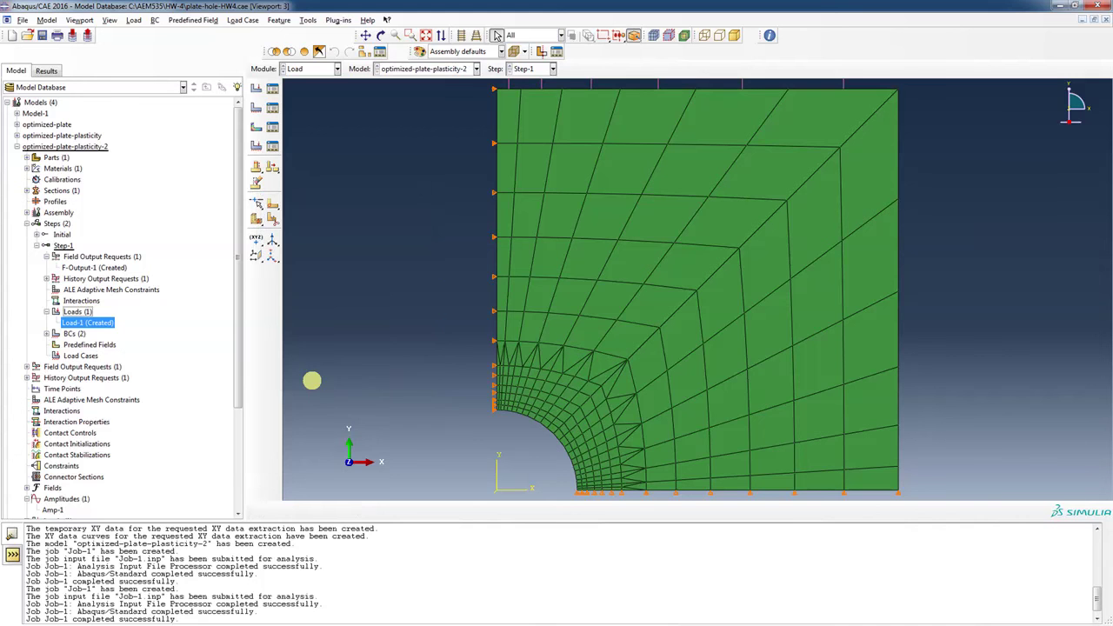
# - Resubmit Job-1, overwriting its existing job files, and open the job monitor
pyautogui.scroll(-4, 217, 365)
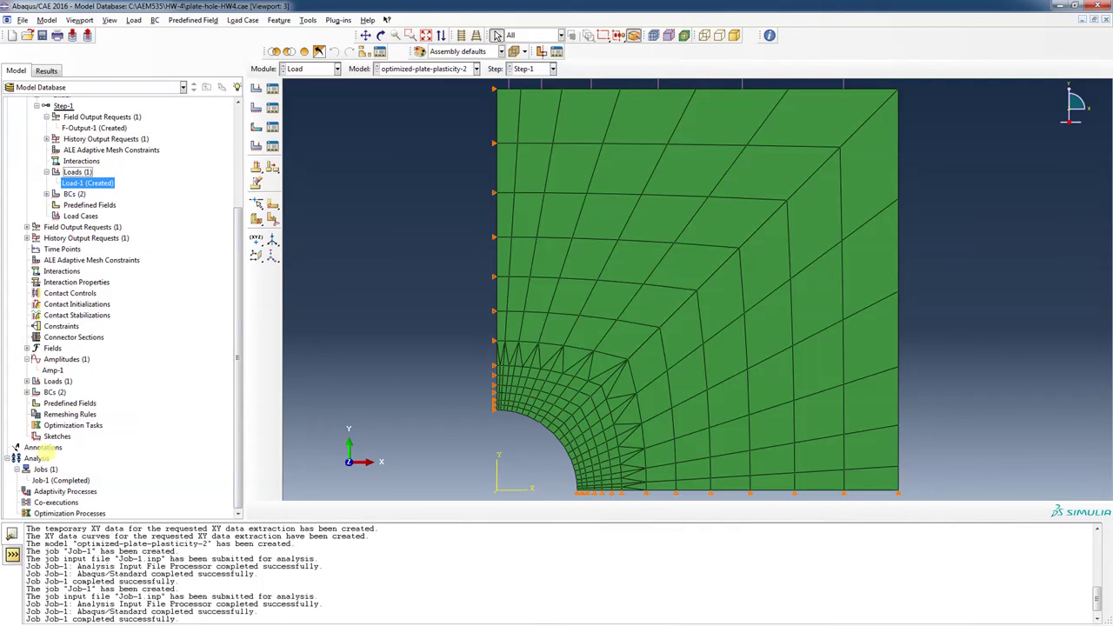
pyautogui.rightClick(73, 478)
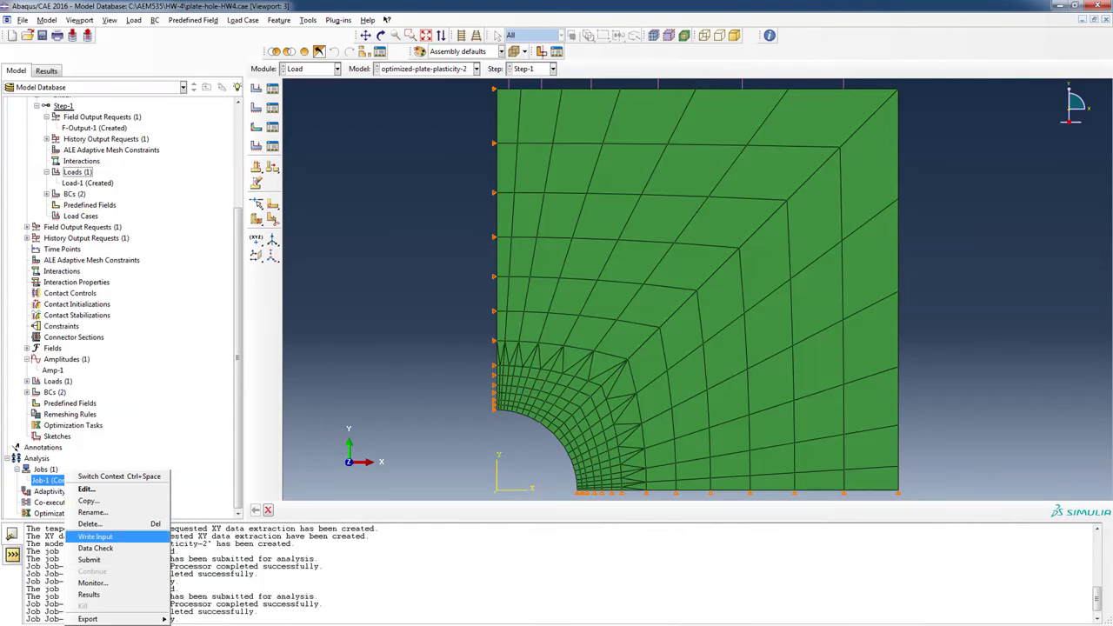
pyautogui.click(89, 559)
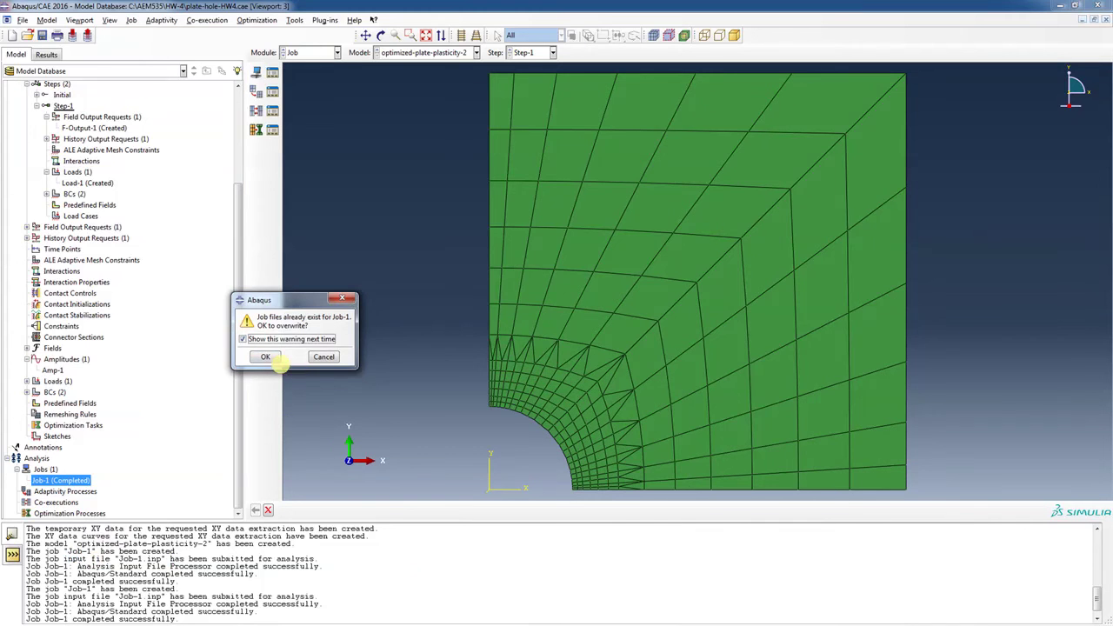
pyautogui.click(268, 358)
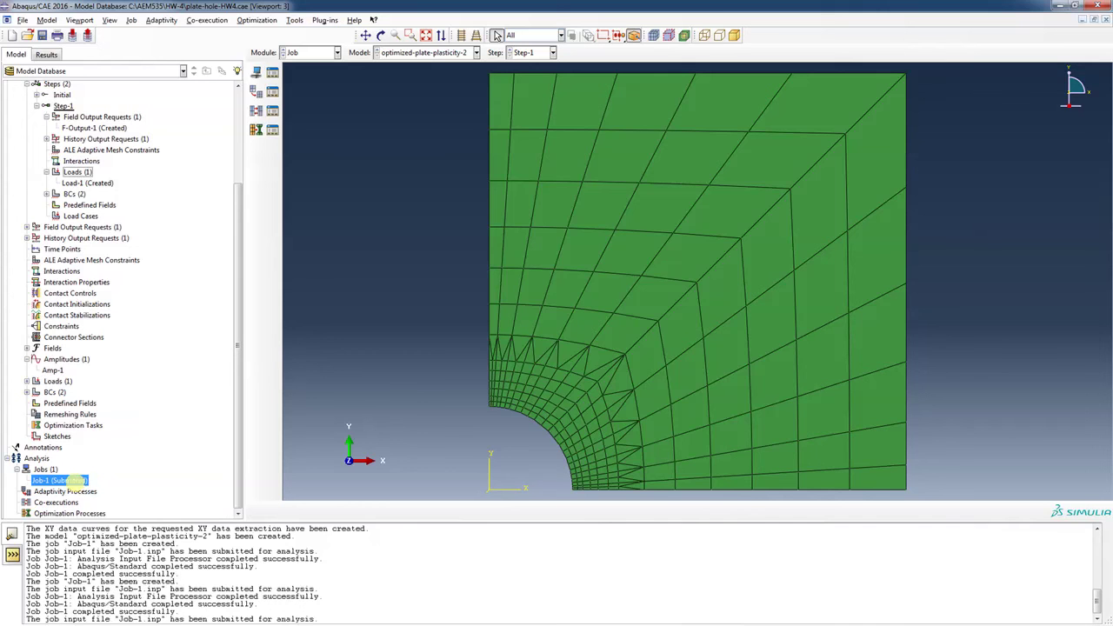
pyautogui.rightClick(76, 480)
pyautogui.click(94, 580)
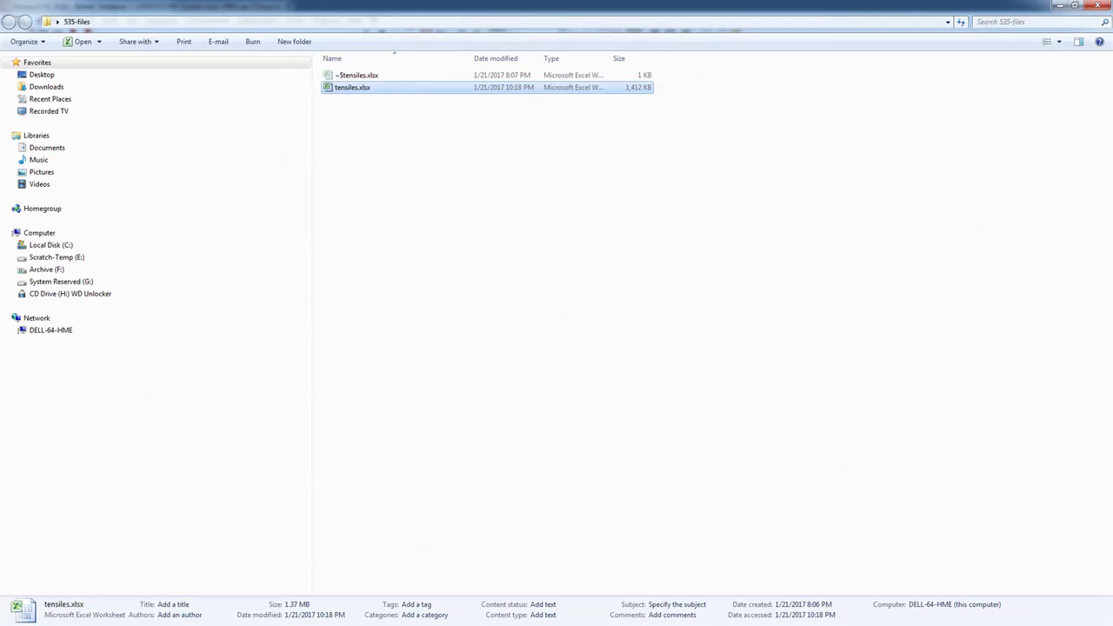
# - In Windows Explorer, browse to the temp folder on drive E, sort it by name and look through the Job-1 files
pyautogui.click(62, 257)
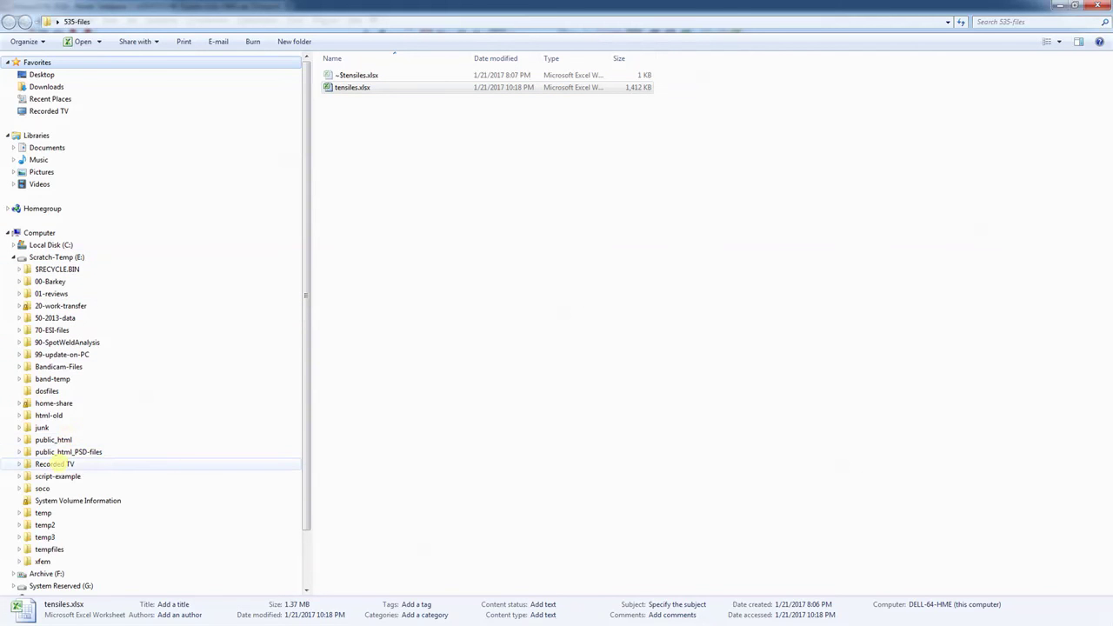
pyautogui.click(43, 512)
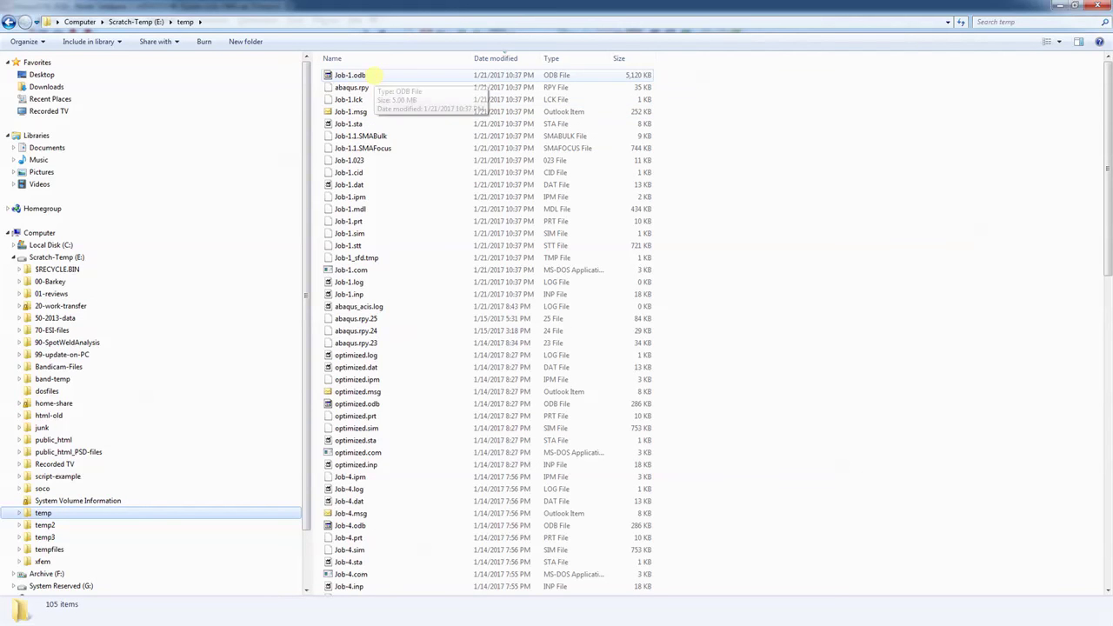
pyautogui.click(353, 57)
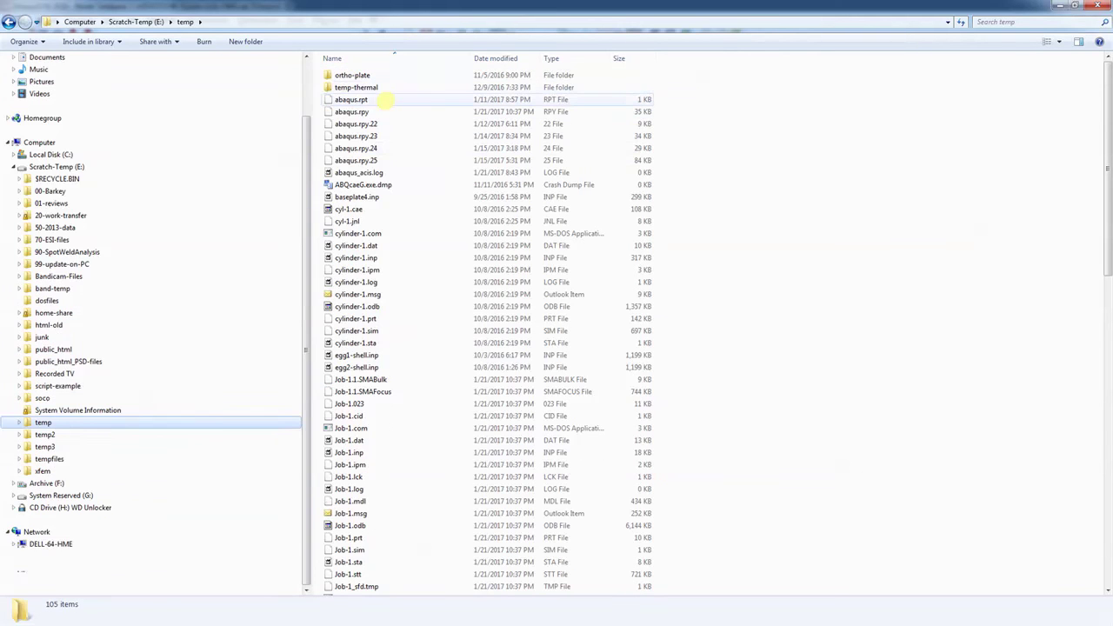
pyautogui.moveTo(1106, 148); pyautogui.dragTo(1077, 225)
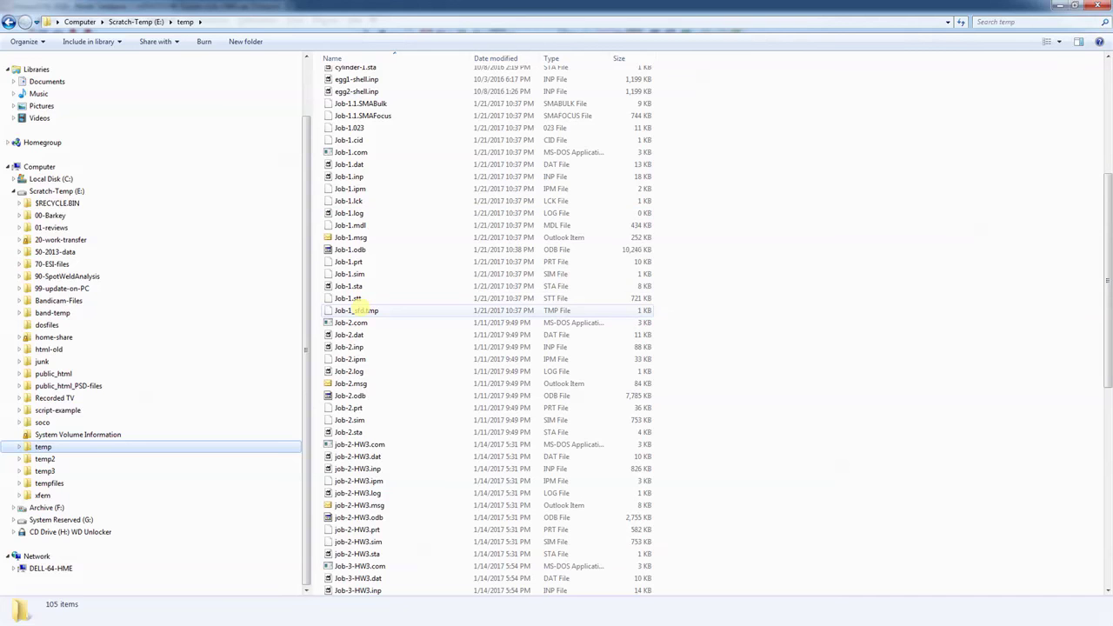
pyautogui.moveTo(357, 201)
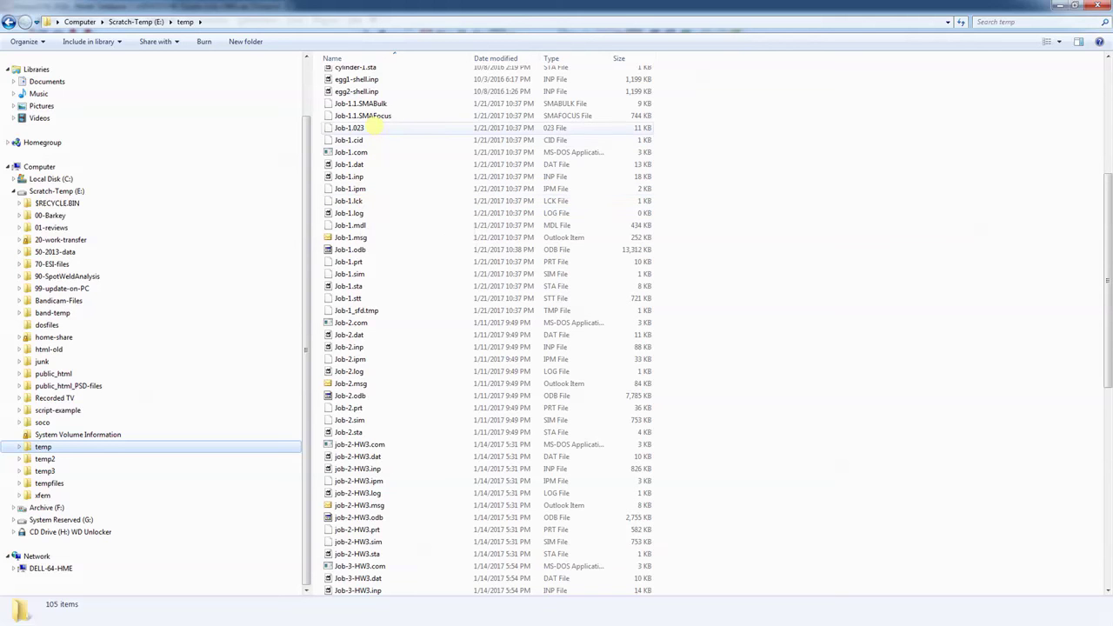
pyautogui.moveTo(361, 127)
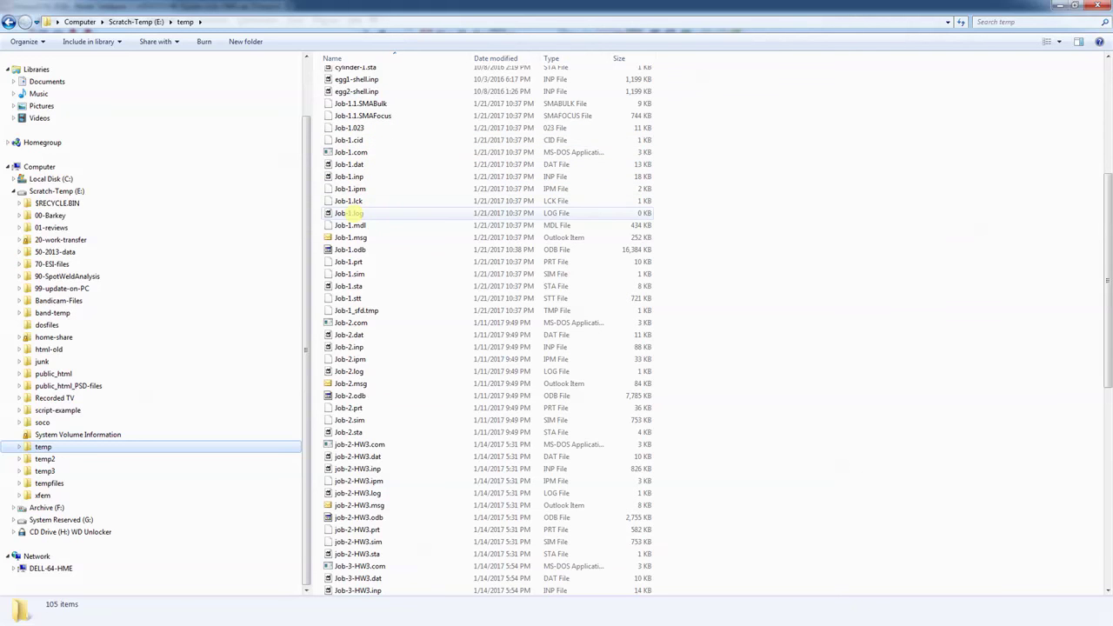
# - Open Job-1.log in the text editor, read the analysis log and close it
pyautogui.click(356, 213)
pyautogui.doubleClick(356, 213)
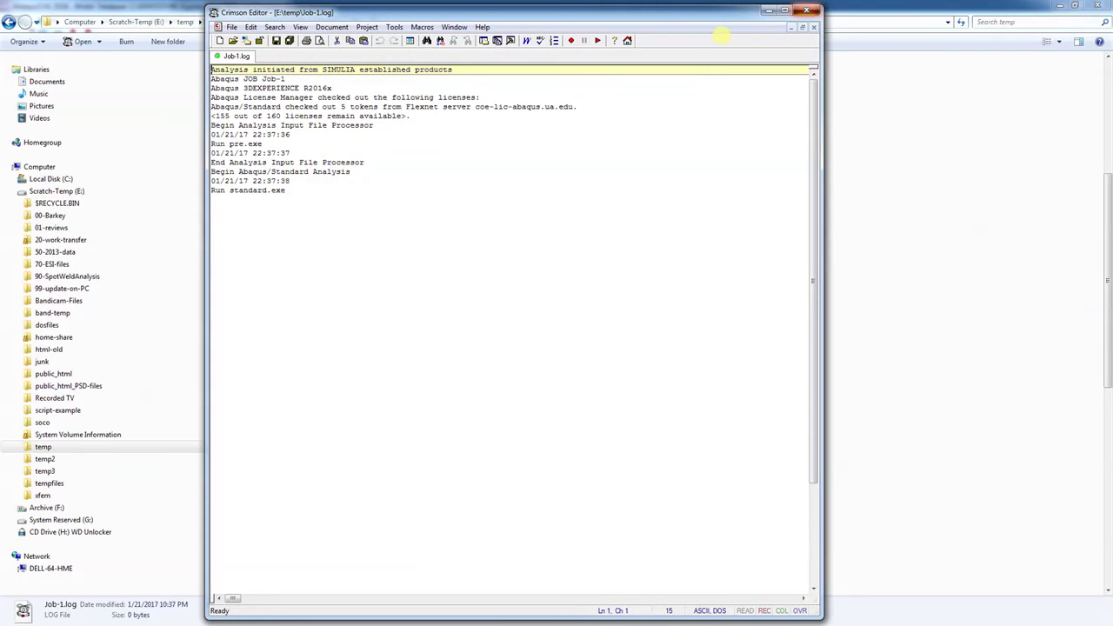
pyautogui.click(806, 11)
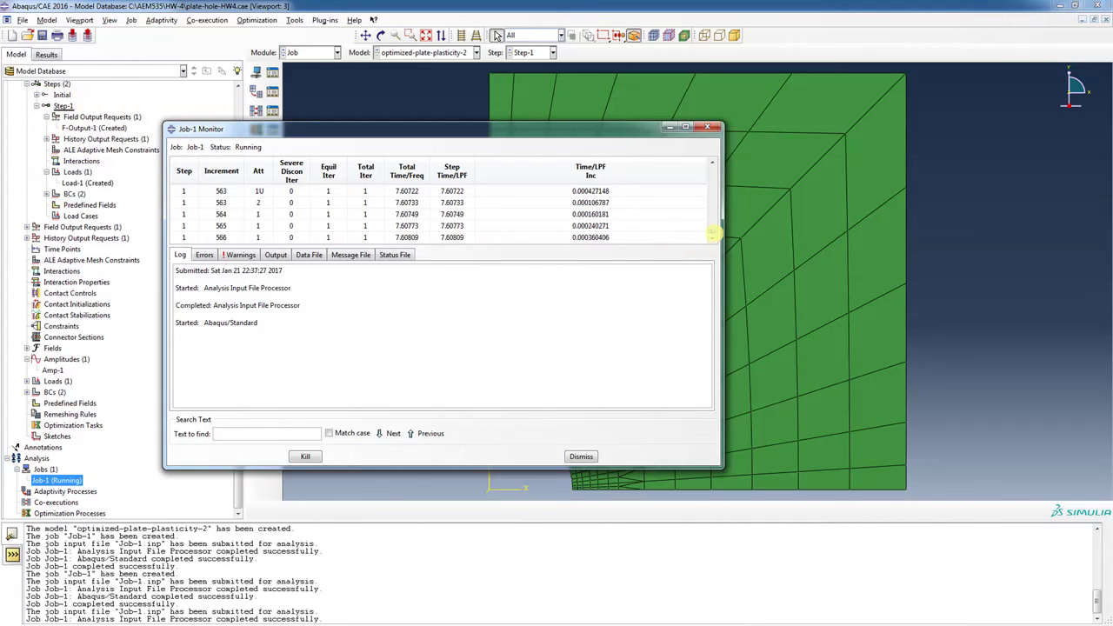
# - In the Abaqus Job-1 monitor, review the latest increments, errors, warnings, data file, message file, status file and log
pyautogui.moveTo(711, 232)
pyautogui.mouseDown()
pyautogui.moveTo(712, 161)
pyautogui.moveTo(711, 237)
pyautogui.mouseUp()
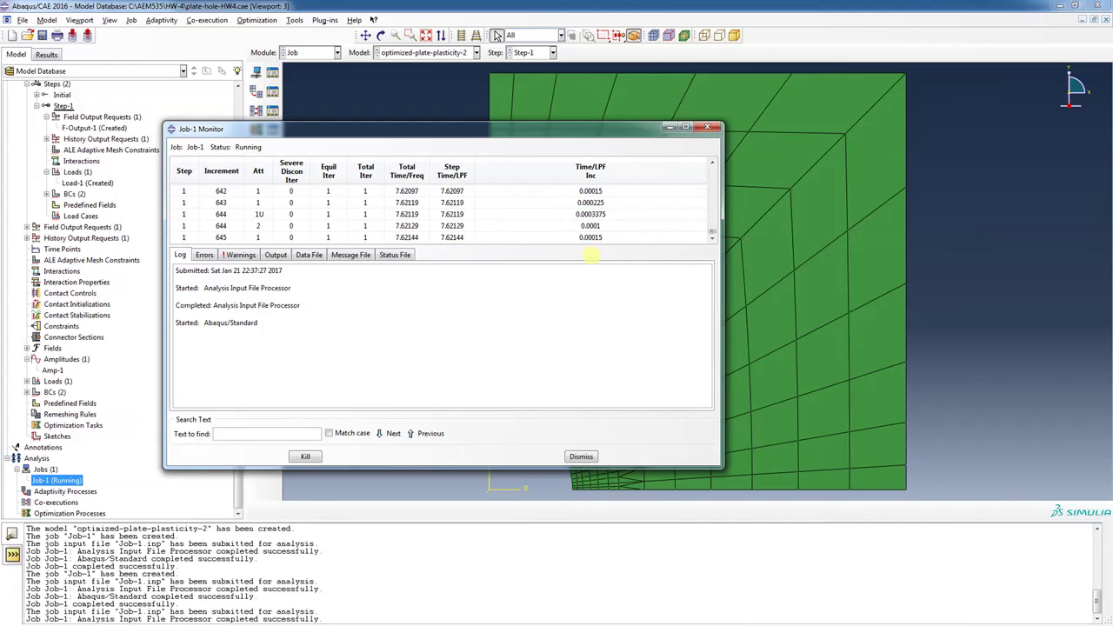
pyautogui.click(203, 254)
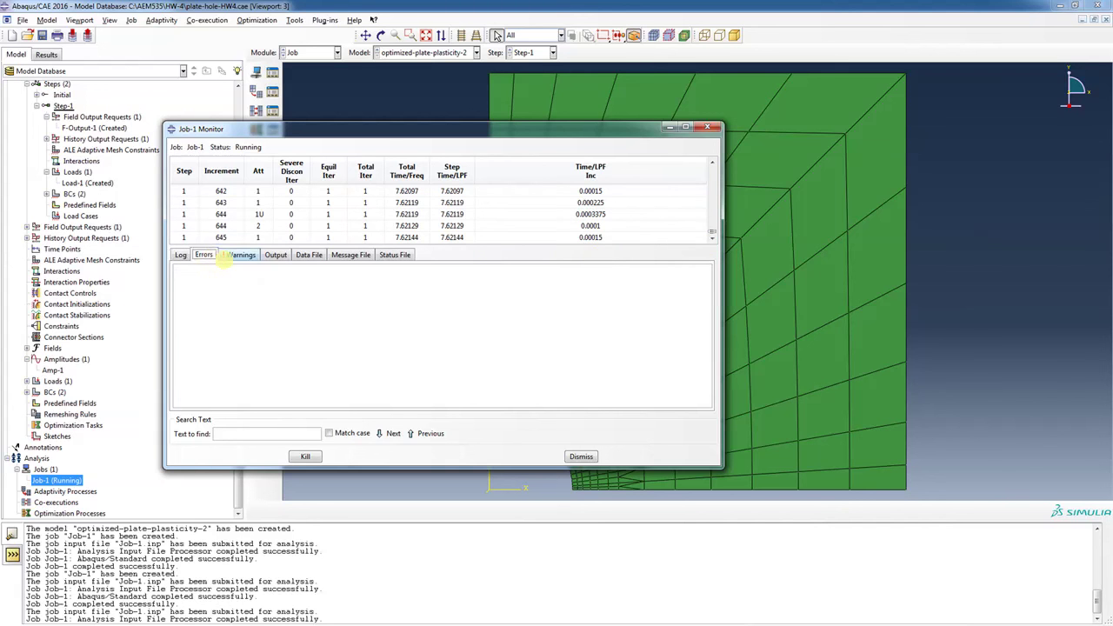
pyautogui.click(238, 254)
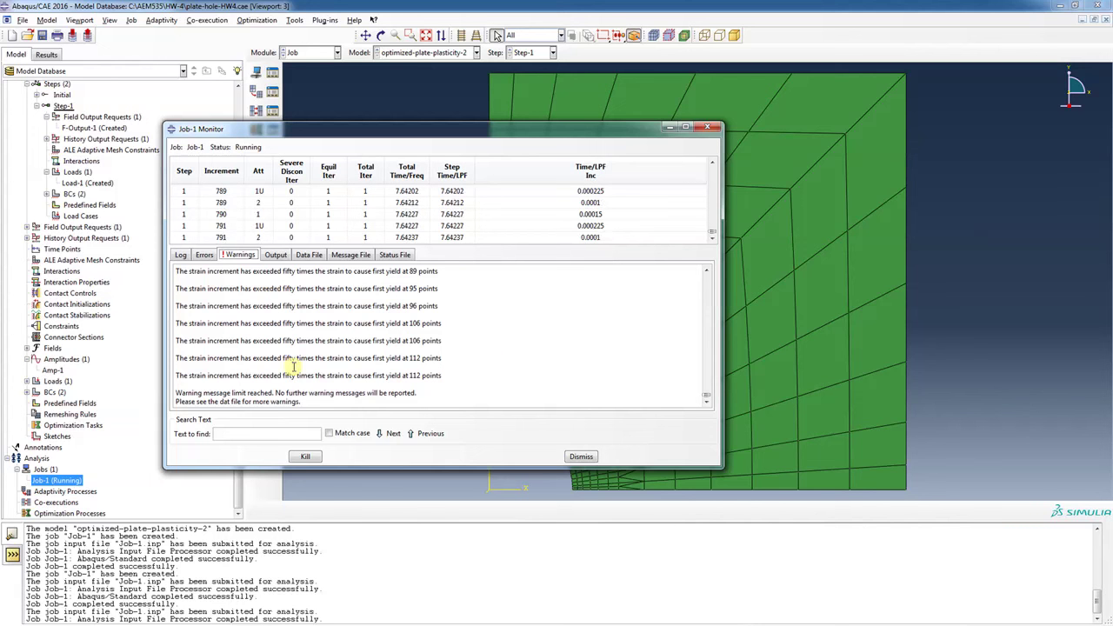
pyautogui.click(308, 254)
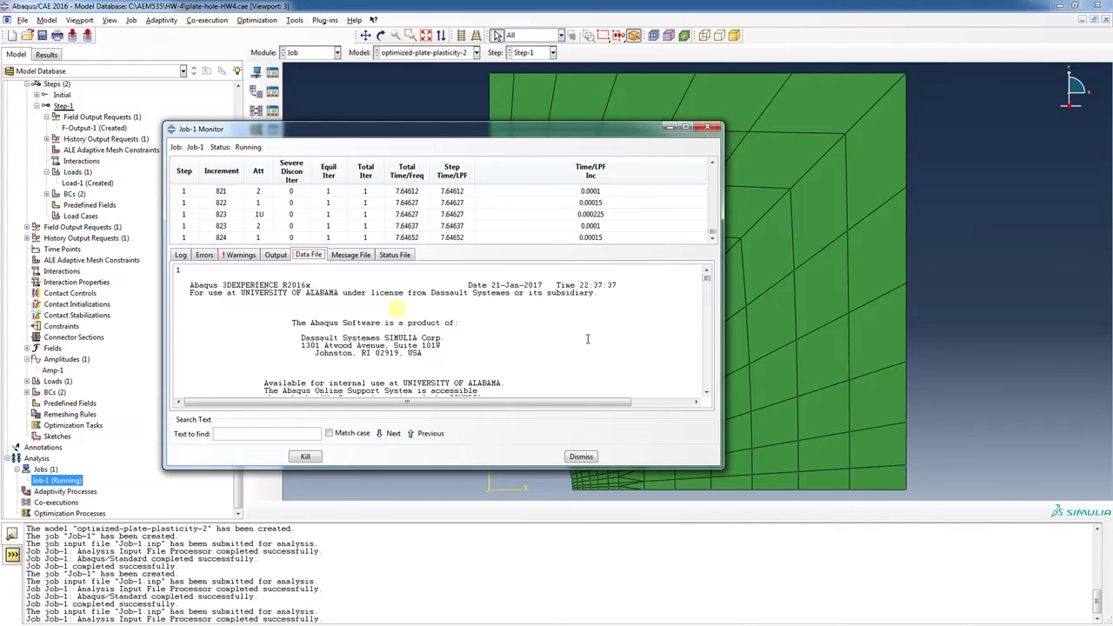
pyautogui.click(355, 254)
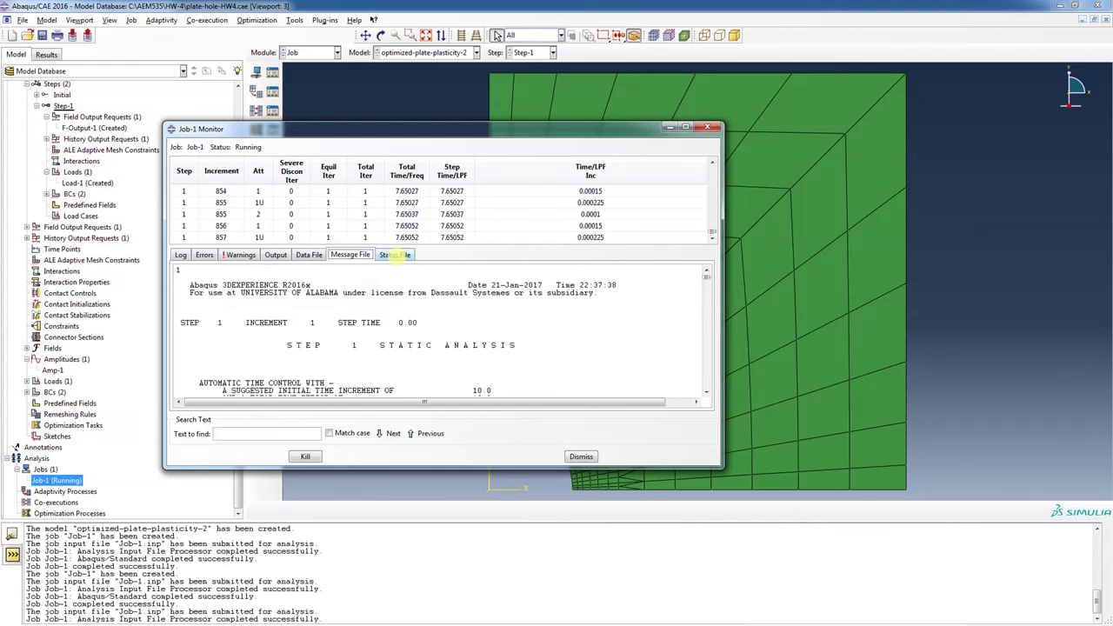
pyautogui.click(396, 254)
pyautogui.moveTo(706, 277); pyautogui.dragTo(705, 397)
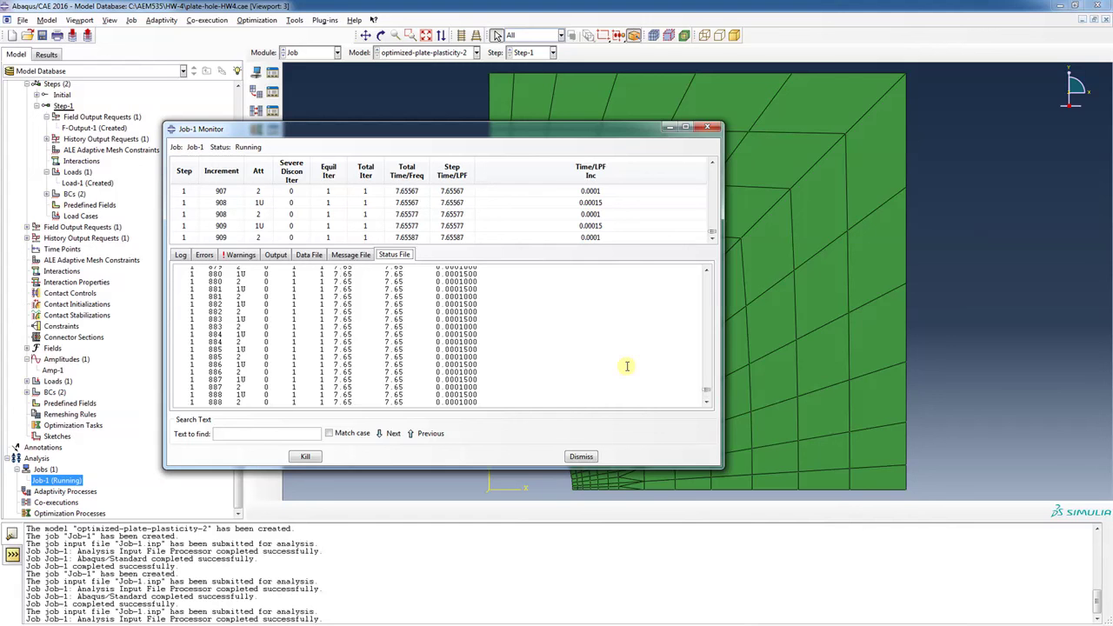
pyautogui.click(180, 254)
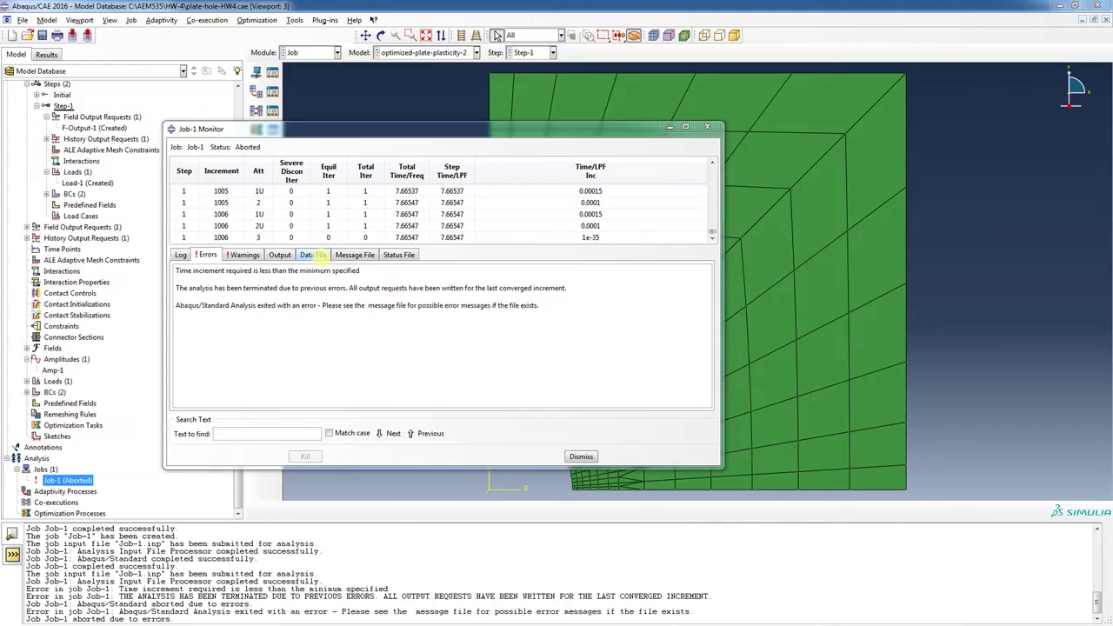
# - Search the Job-1 data file for "error" and read the analysis summary around the match
pyautogui.click(313, 255)
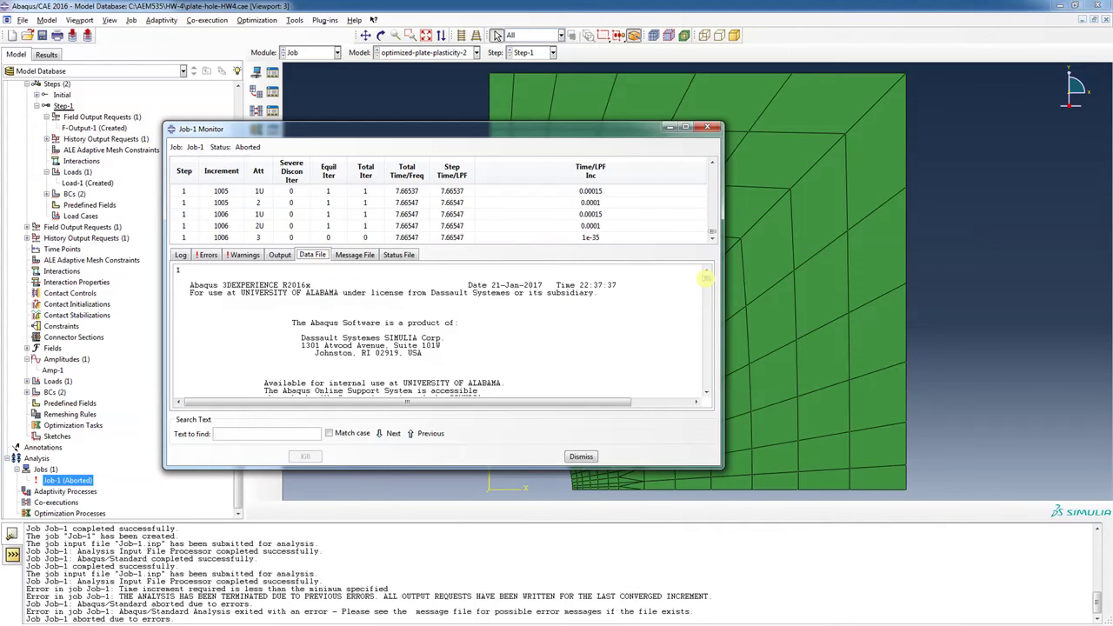
pyautogui.click(251, 433)
pyautogui.write('error')
pyautogui.press('Return')
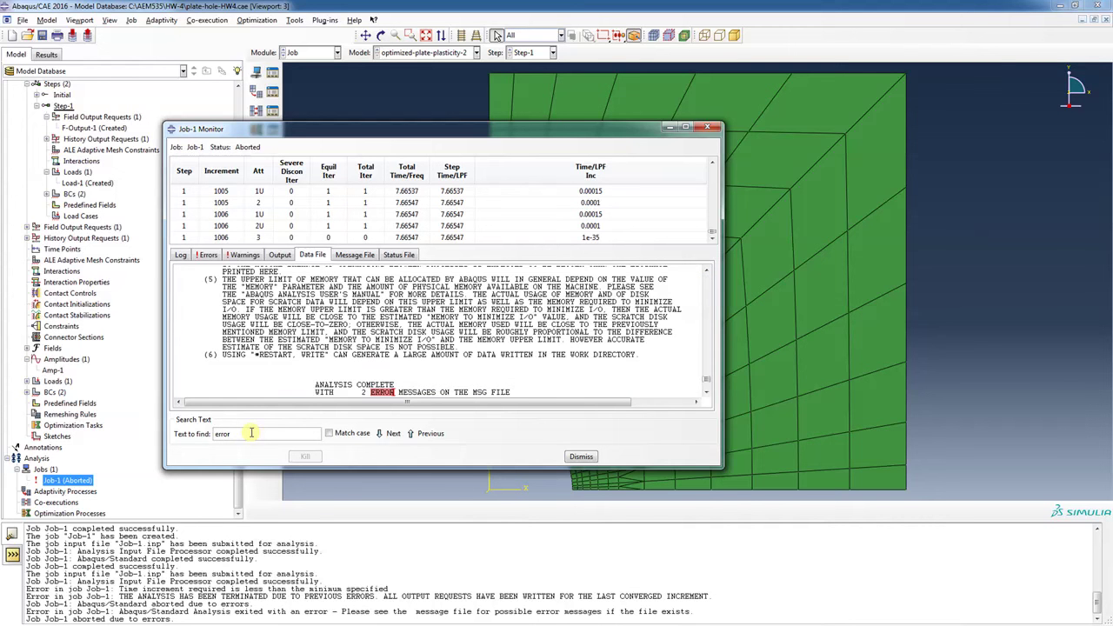
pyautogui.scroll(-1, 602, 356)
pyautogui.scroll(-4, 601, 357)
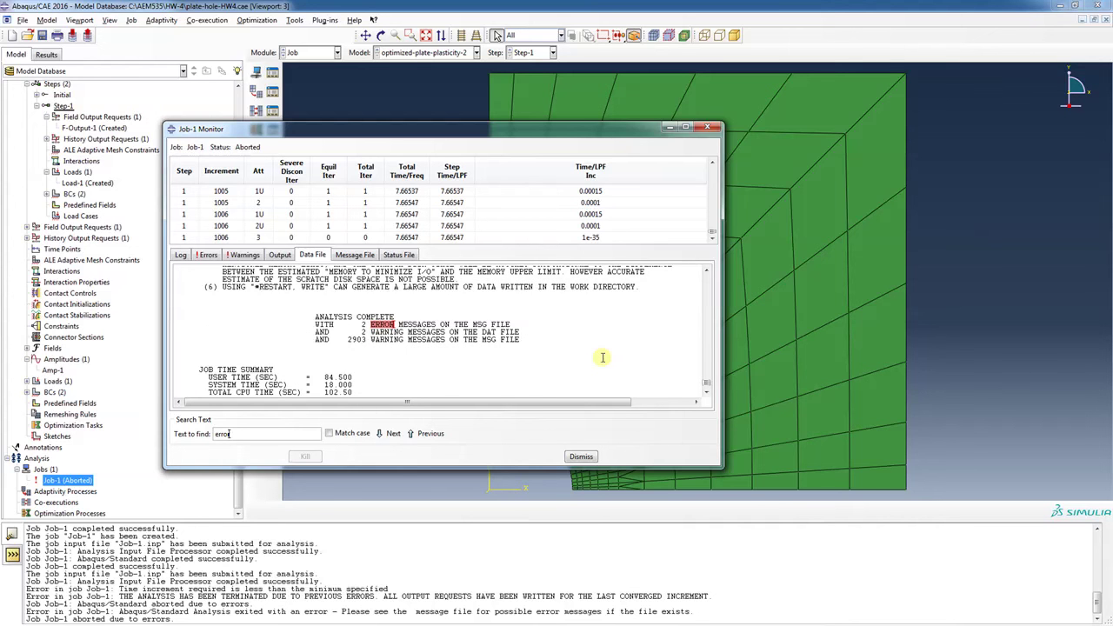
pyautogui.scroll(-1, 601, 357)
pyautogui.scroll(10, 601, 356)
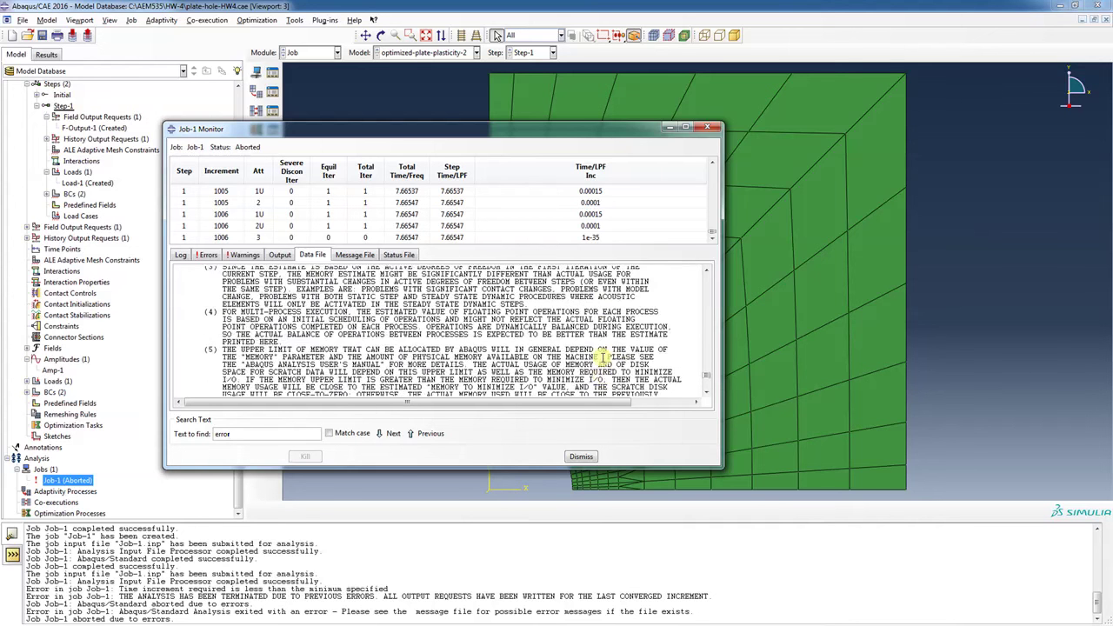
pyautogui.scroll(5, 602, 356)
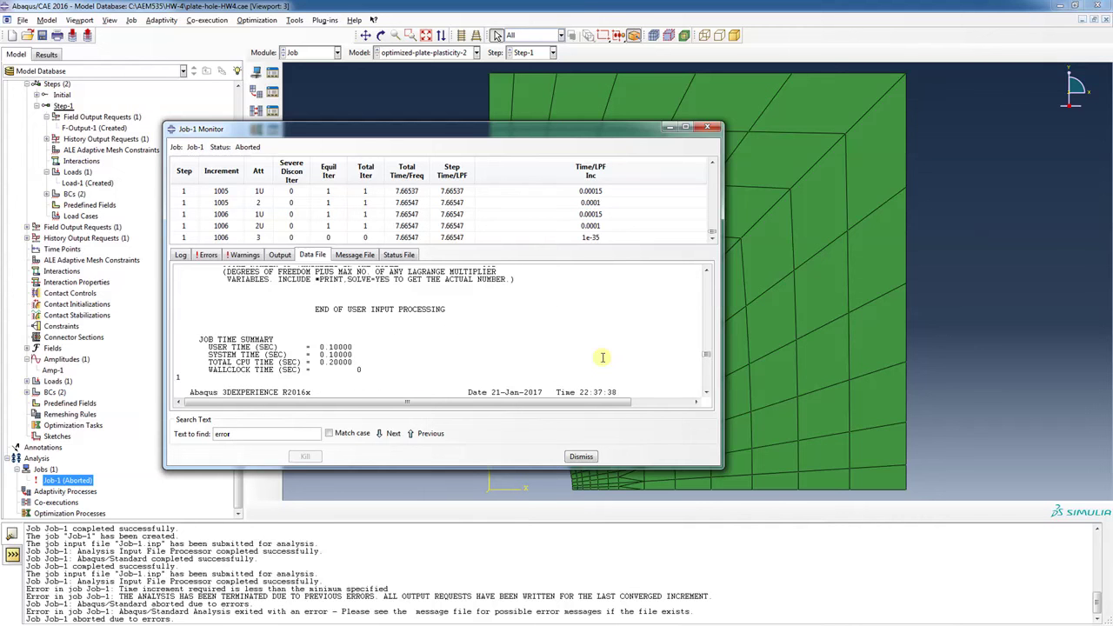
pyautogui.scroll(-1, 477, 330)
pyautogui.scroll(-10, 477, 330)
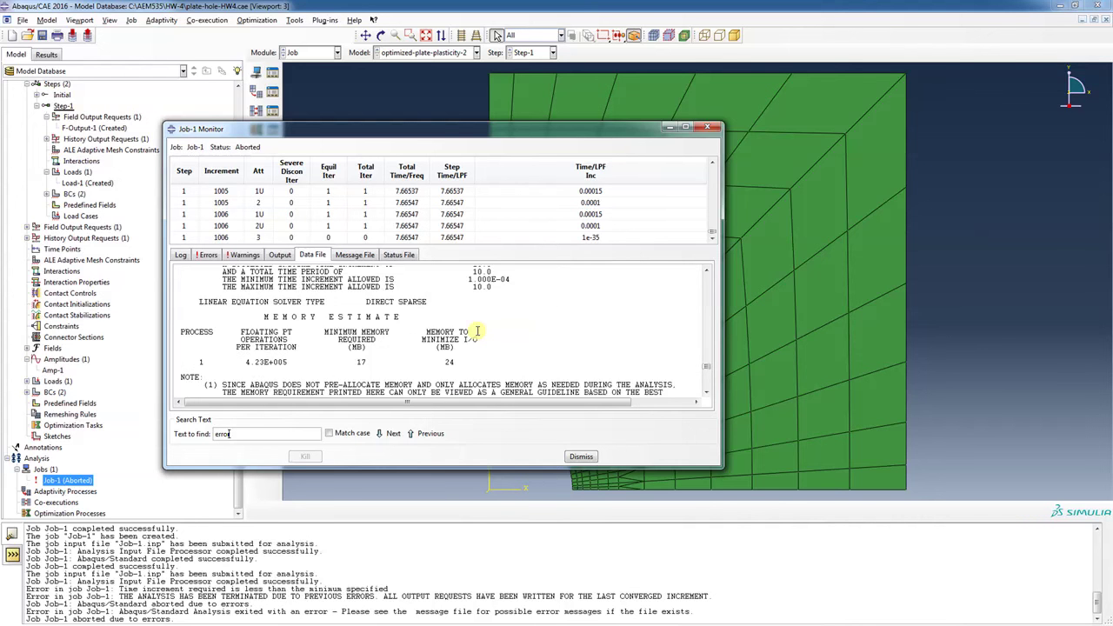
pyautogui.scroll(-5, 477, 331)
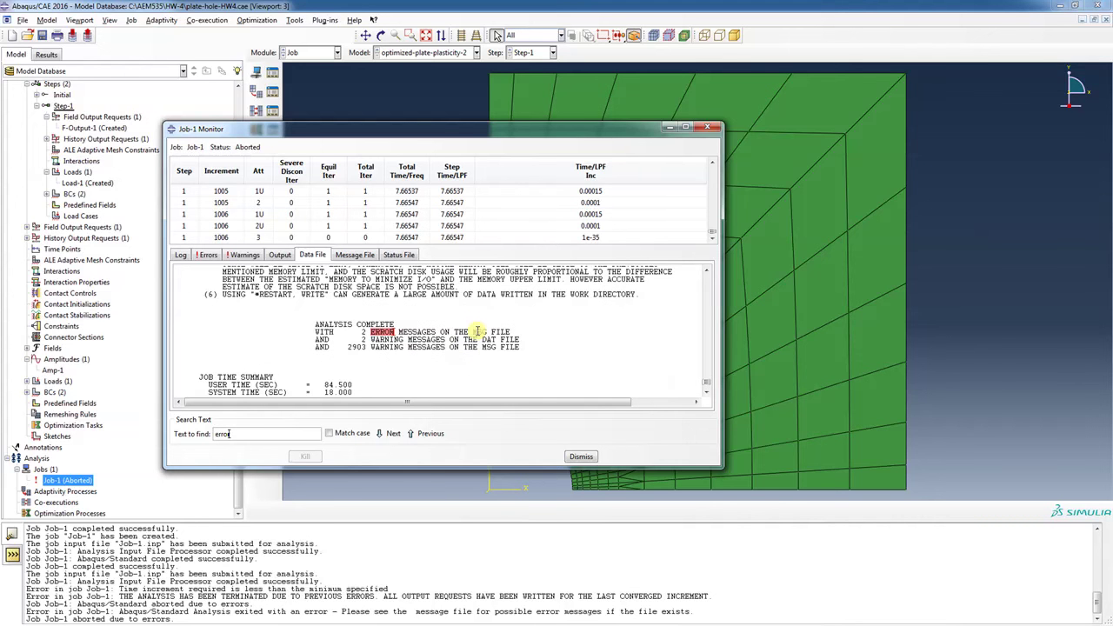
# - Examine the error and warning messages at the end of the Job-1 message file, then leave the job monitor
pyautogui.click(357, 255)
pyautogui.scroll(-4, 562, 327)
pyautogui.scroll(-5, 562, 327)
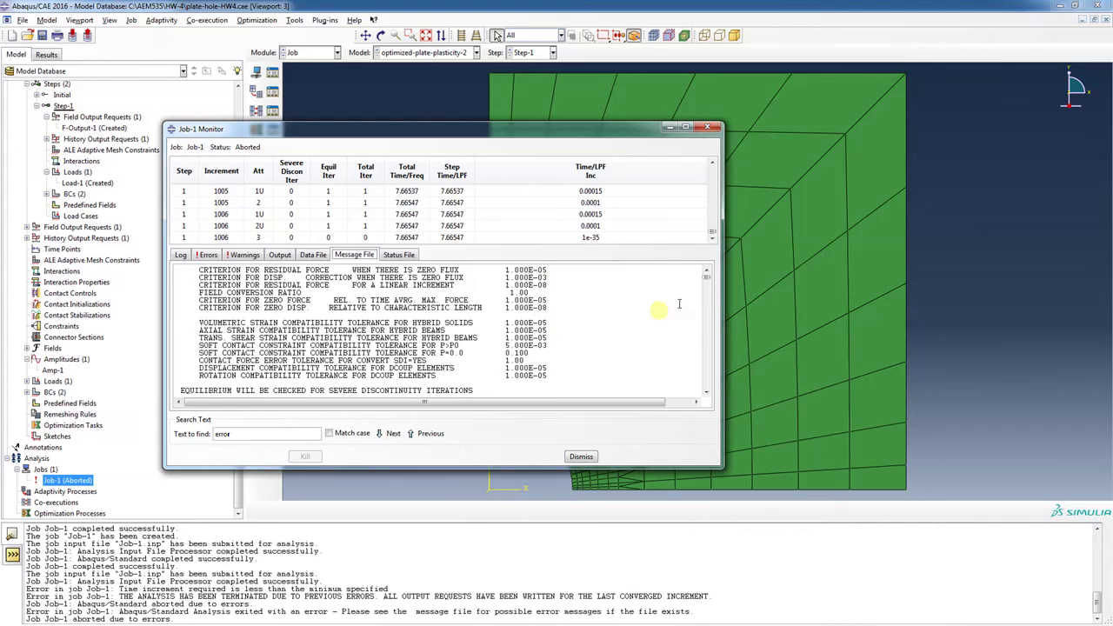
pyautogui.moveTo(705, 276); pyautogui.dragTo(704, 389)
pyautogui.scroll(2, 550, 368)
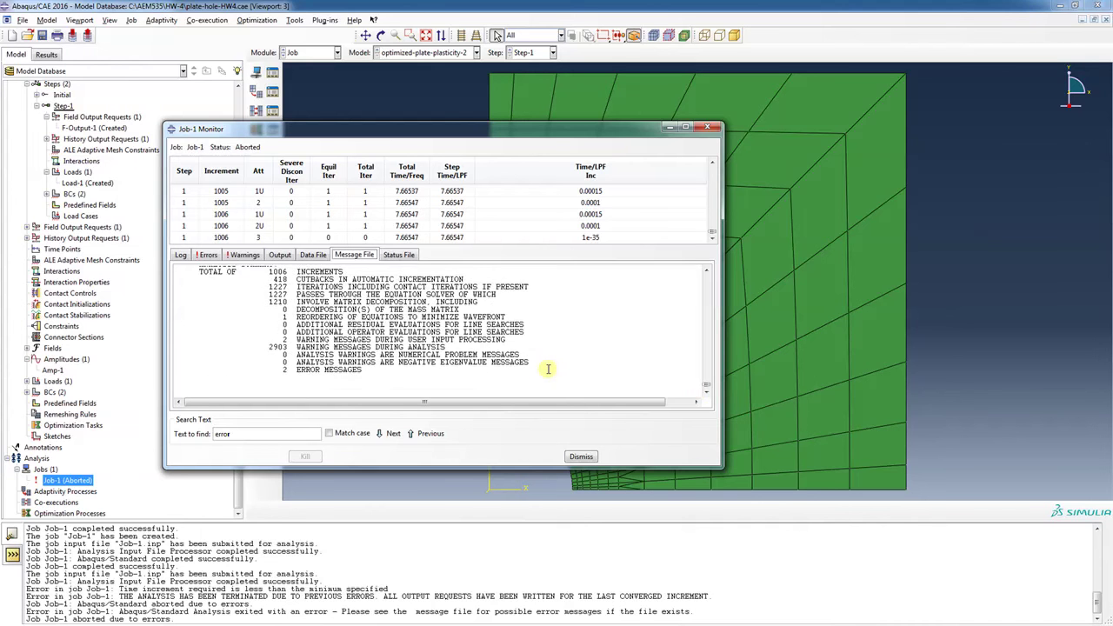
pyautogui.scroll(6, 547, 368)
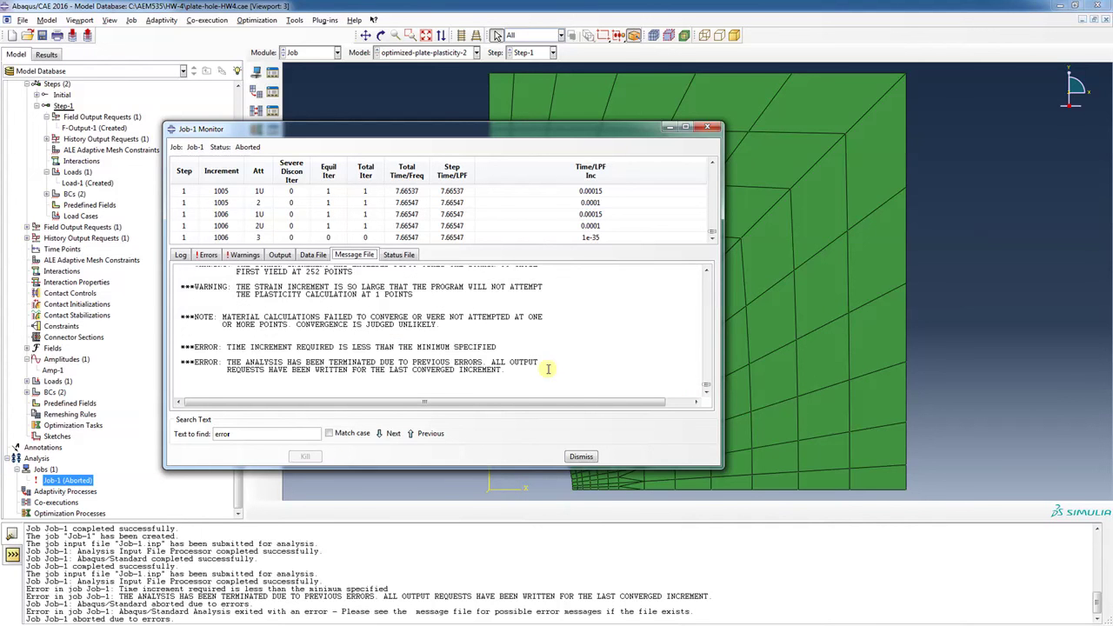
pyautogui.scroll(4, 548, 368)
pyautogui.scroll(-4, 548, 369)
pyautogui.click(396, 11)
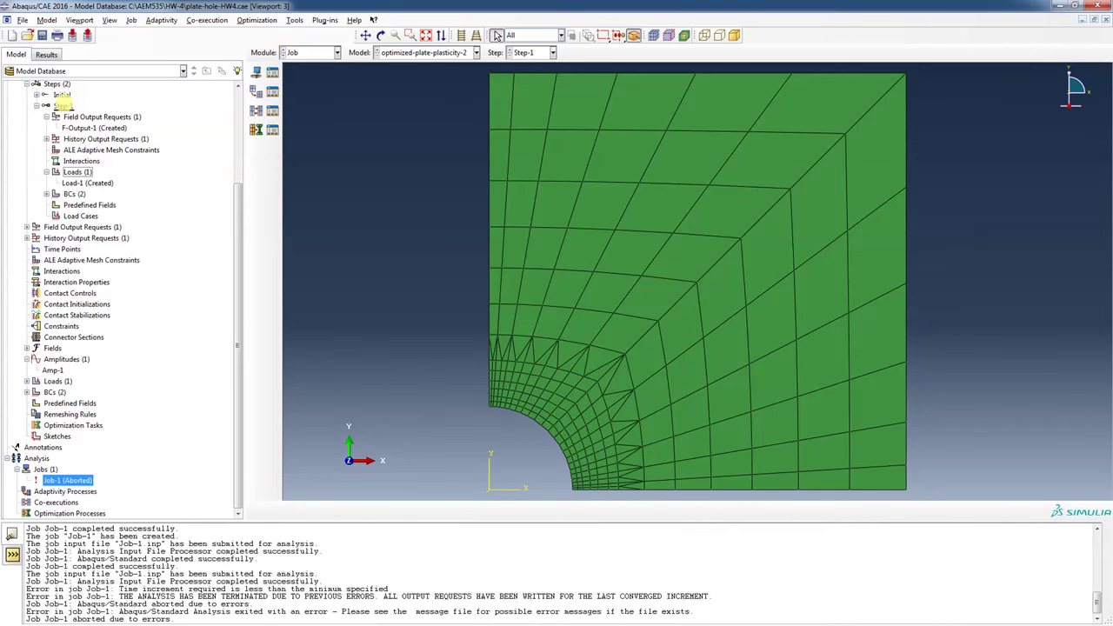
# - Inspect the incrementation settings of Step-1, including the minimum increment size, and close the step editor without changes
pyautogui.doubleClick(62, 105)
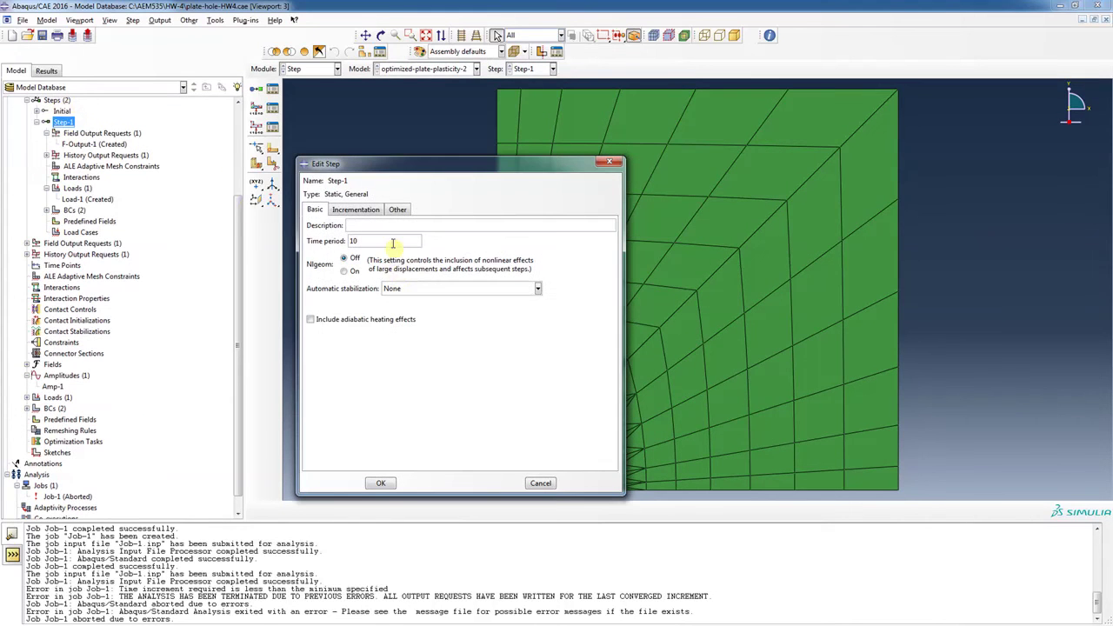
pyautogui.click(356, 210)
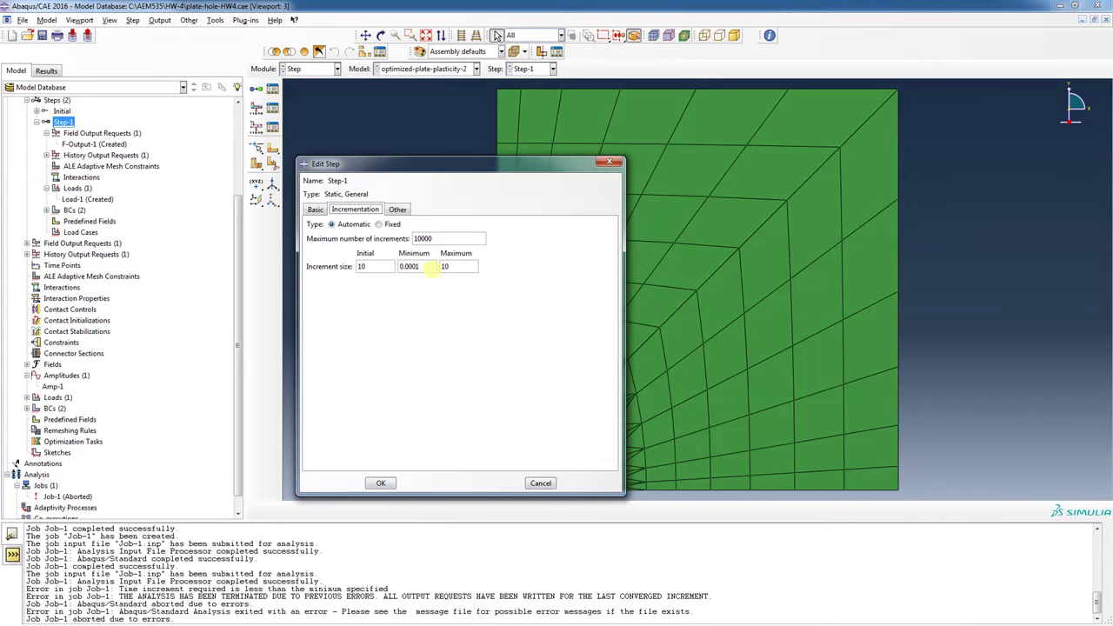
pyautogui.moveTo(428, 266); pyautogui.dragTo(398, 266)
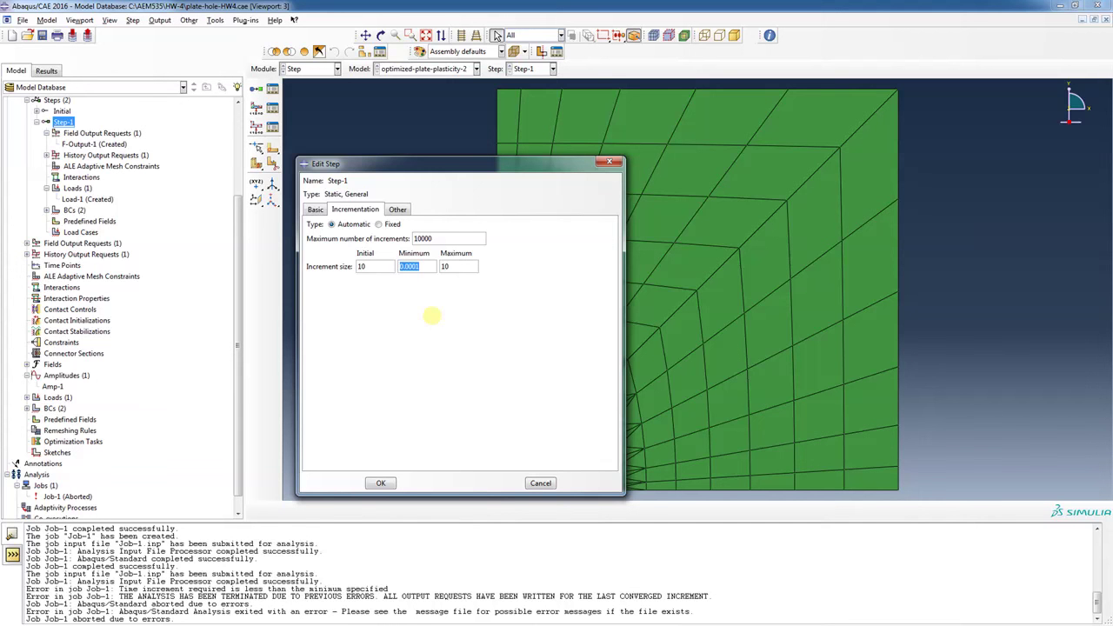
pyautogui.click(609, 161)
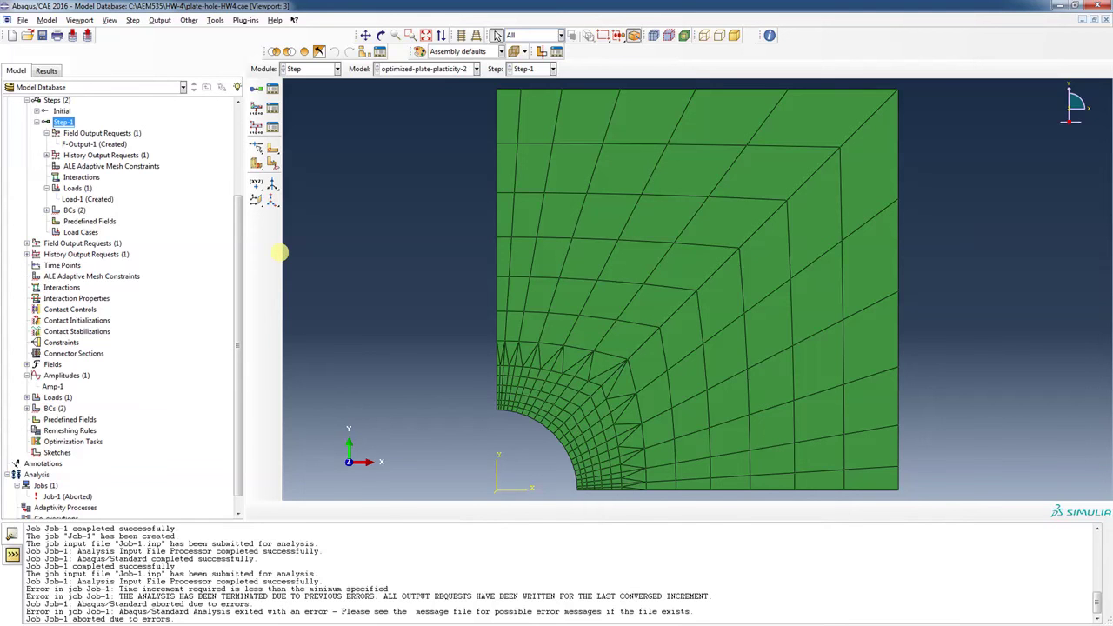
# - Open the results of the aborted Job-1 and plot the stress contours on the deformed plate
pyautogui.scroll(-1, 228, 368)
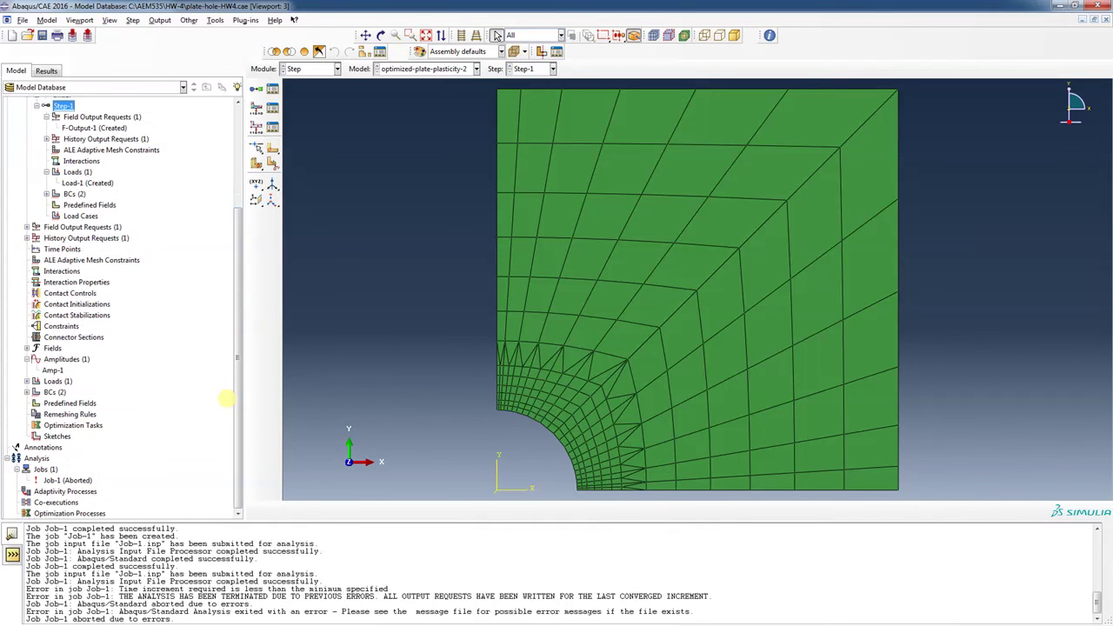
pyautogui.rightClick(78, 480)
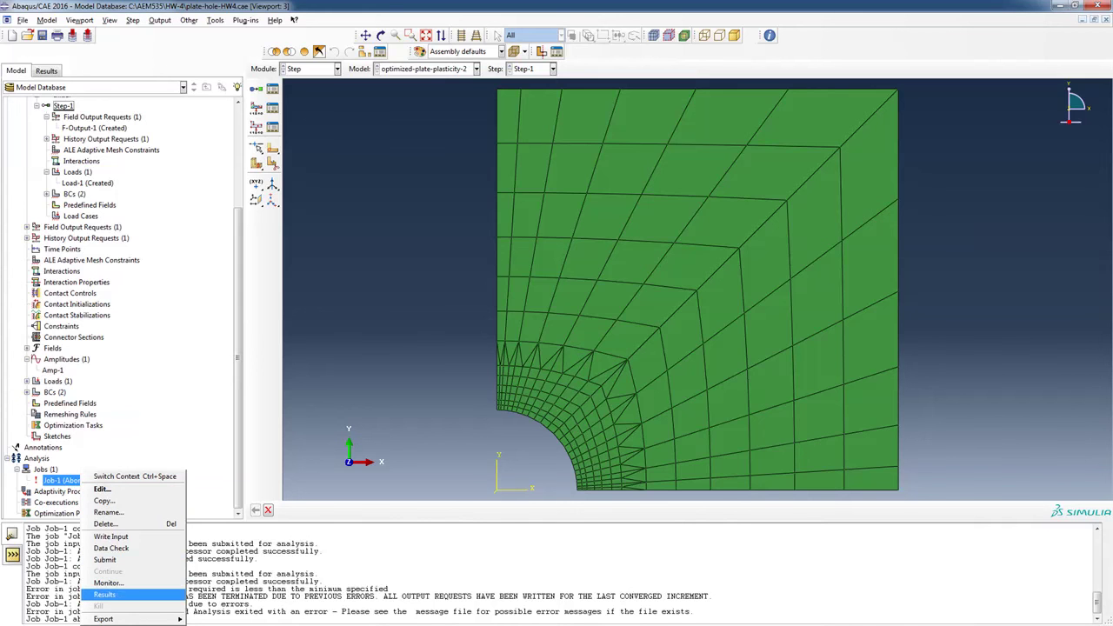
pyautogui.click(104, 593)
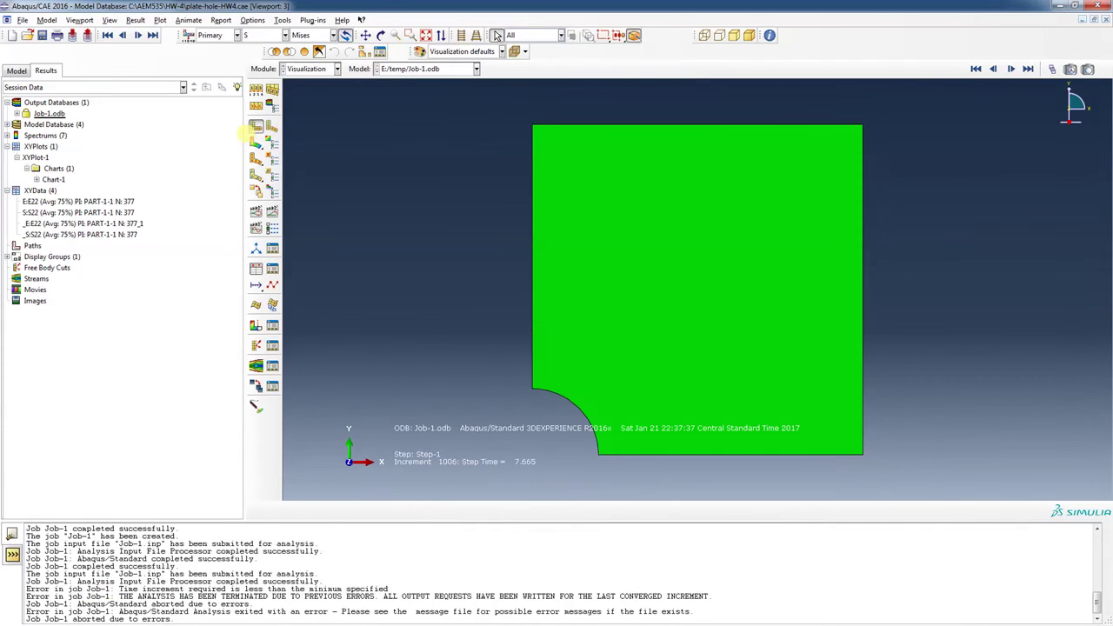
pyautogui.click(255, 143)
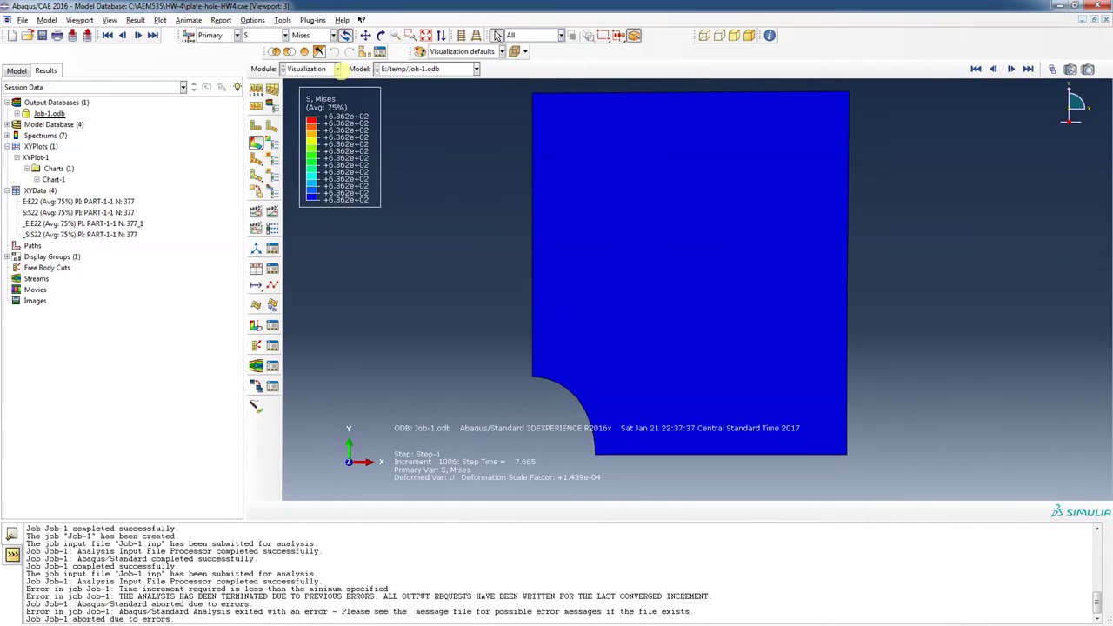
# - Show the plastic strain PE contours, animate them through the time history and go to the last frame
pyautogui.click(284, 35)
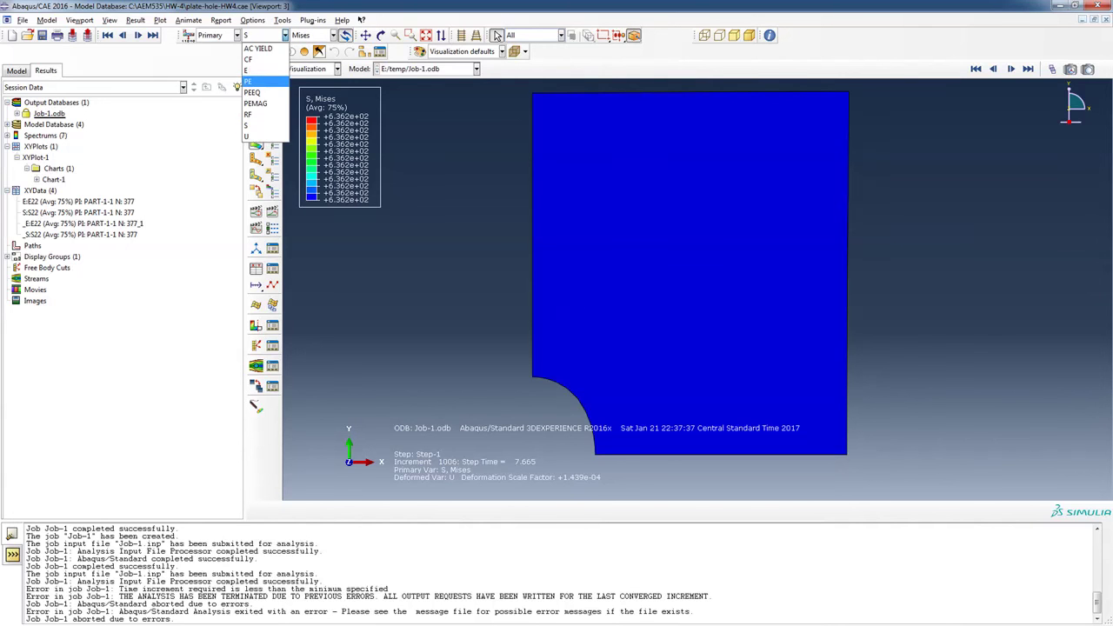
pyautogui.click(251, 81)
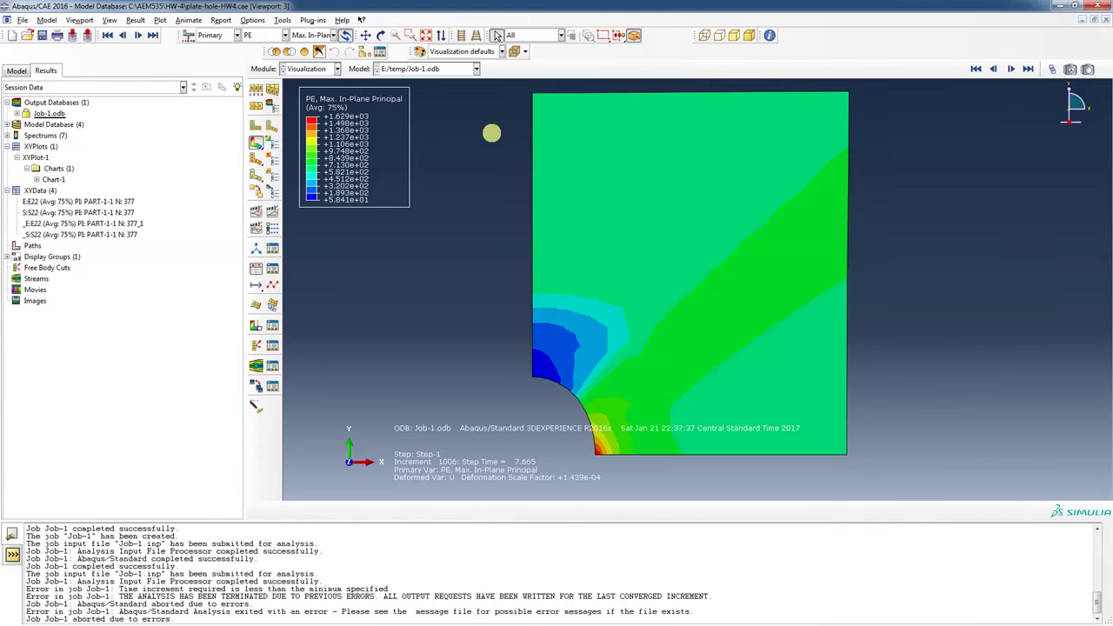
pyautogui.click(256, 403)
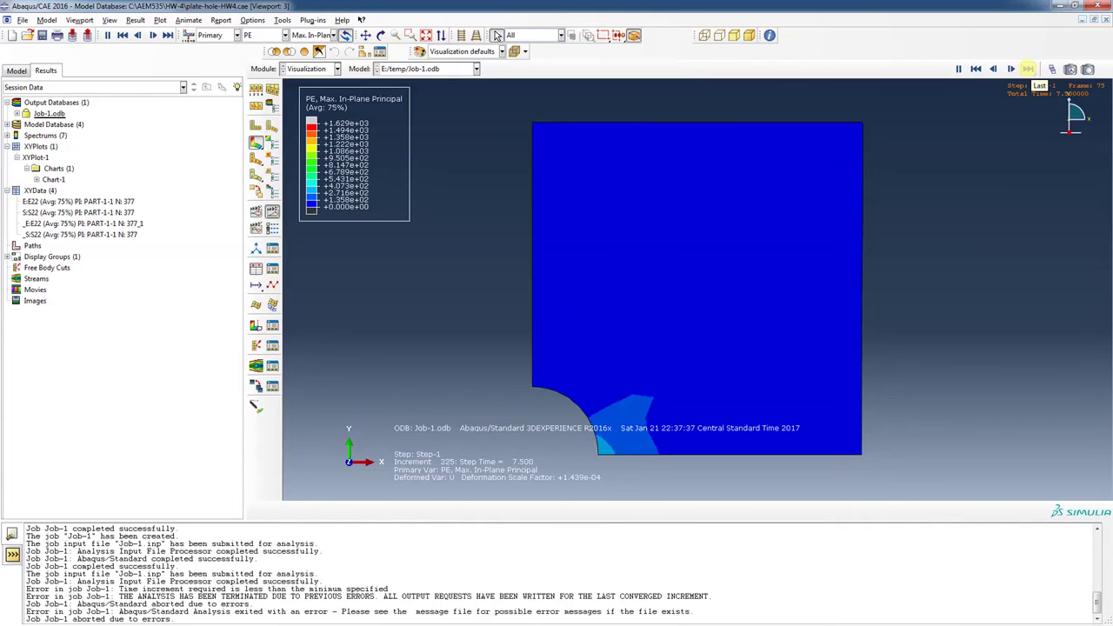
pyautogui.click(1027, 68)
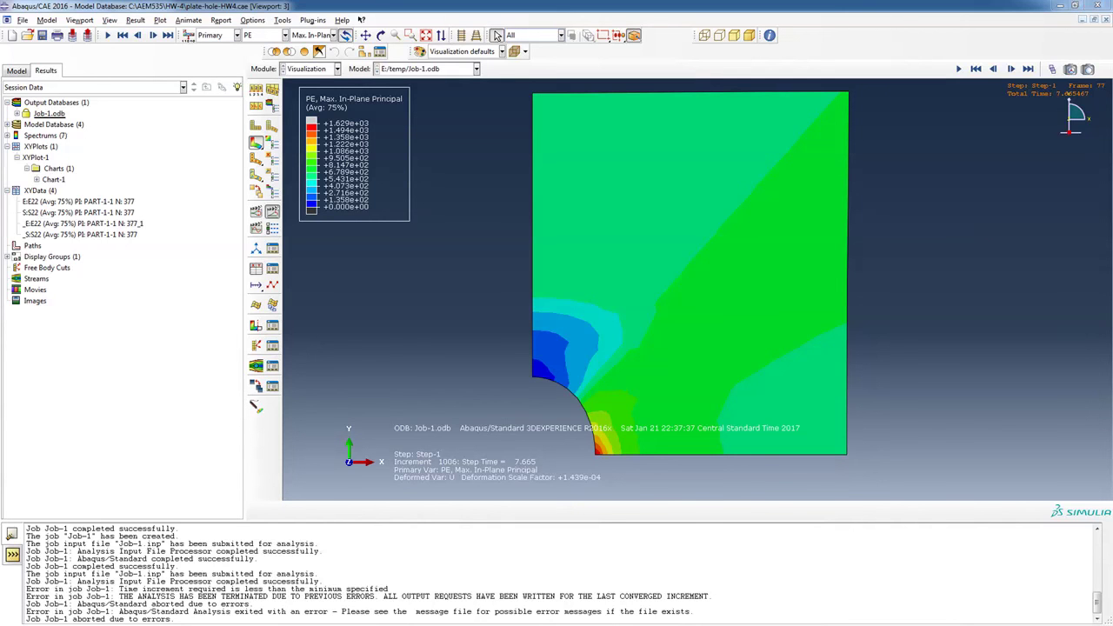
# - Switch to Excel and review the selected P91 stress and plastic strain points, the tensile curves and the time-amplitude table
pyautogui.hotkey('alt', 'Tab')
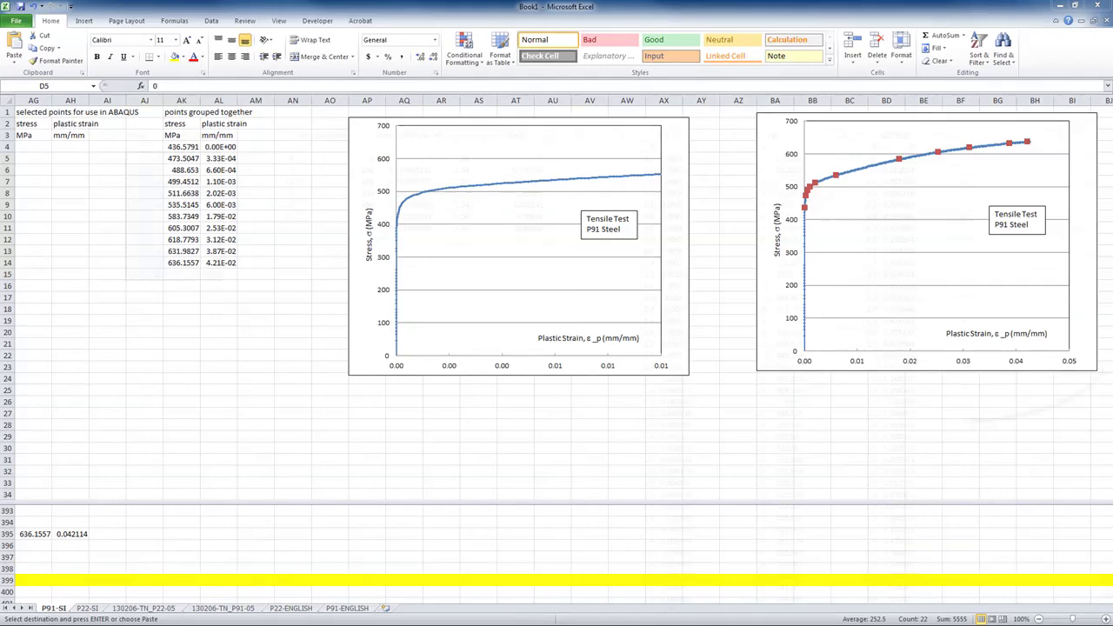
pyautogui.hotkey('alt', 'Tab')
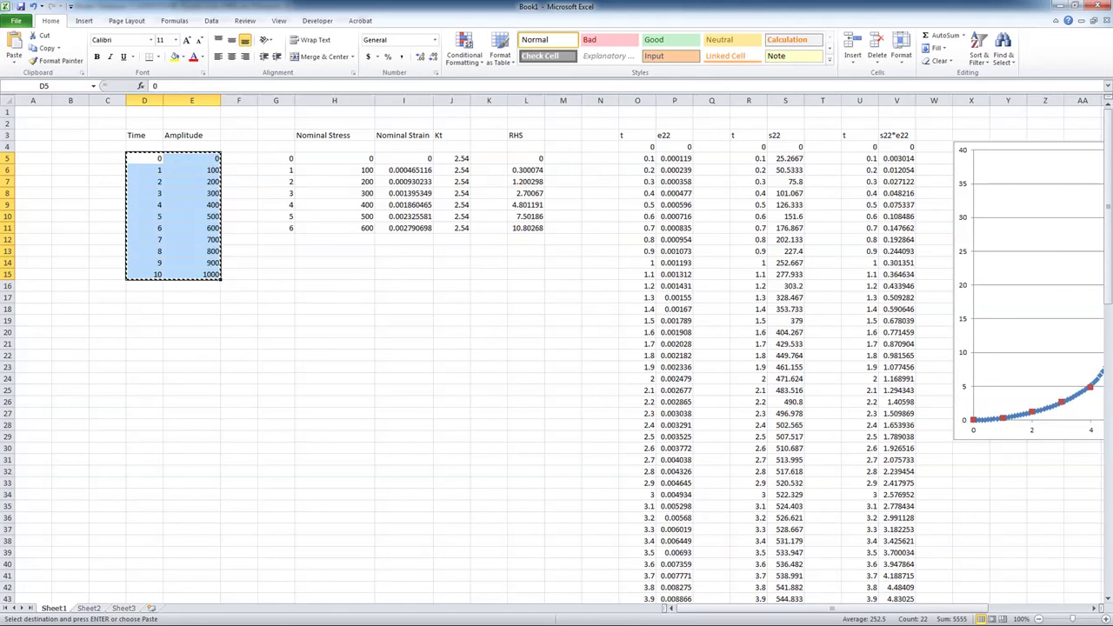
# - Bring up the Job-1 monitor, look back through the time increments before the abort and close the monitor
pyautogui.hotkey('alt', 'Tab')
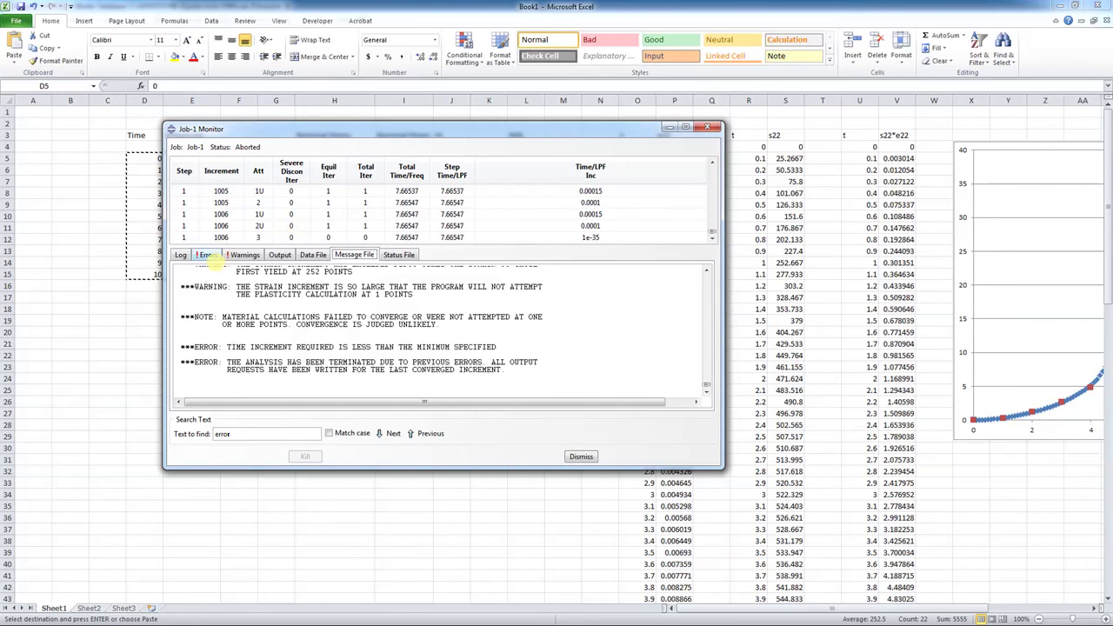
pyautogui.click(502, 215)
pyautogui.scroll(3, 504, 217)
pyautogui.scroll(-4, 508, 217)
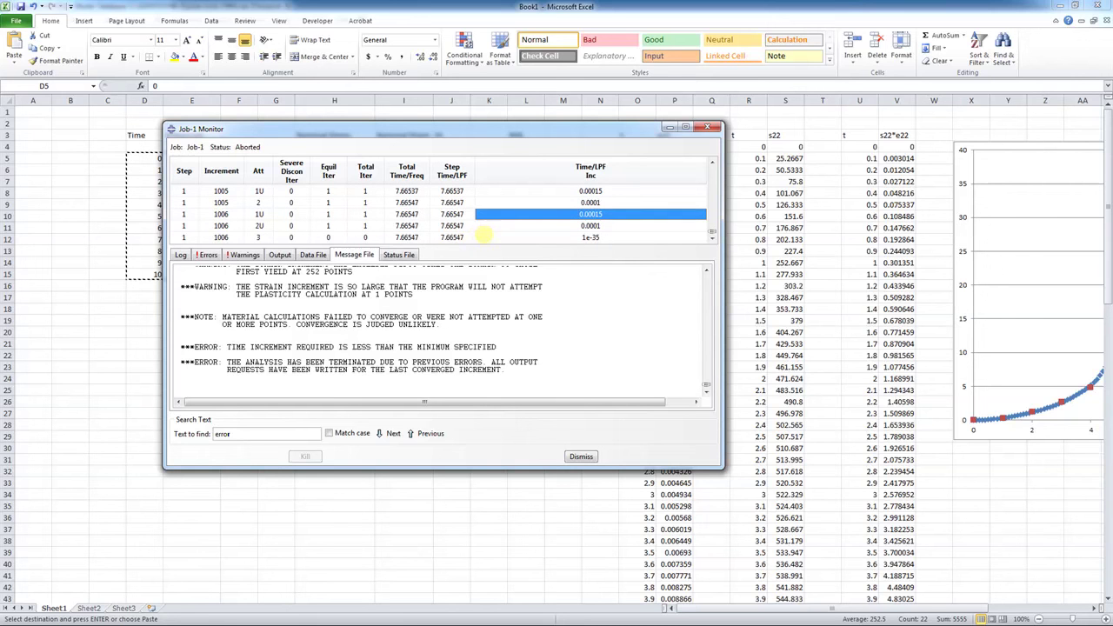
pyautogui.scroll(5, 469, 233)
pyautogui.scroll(10, 470, 233)
pyautogui.scroll(3, 469, 233)
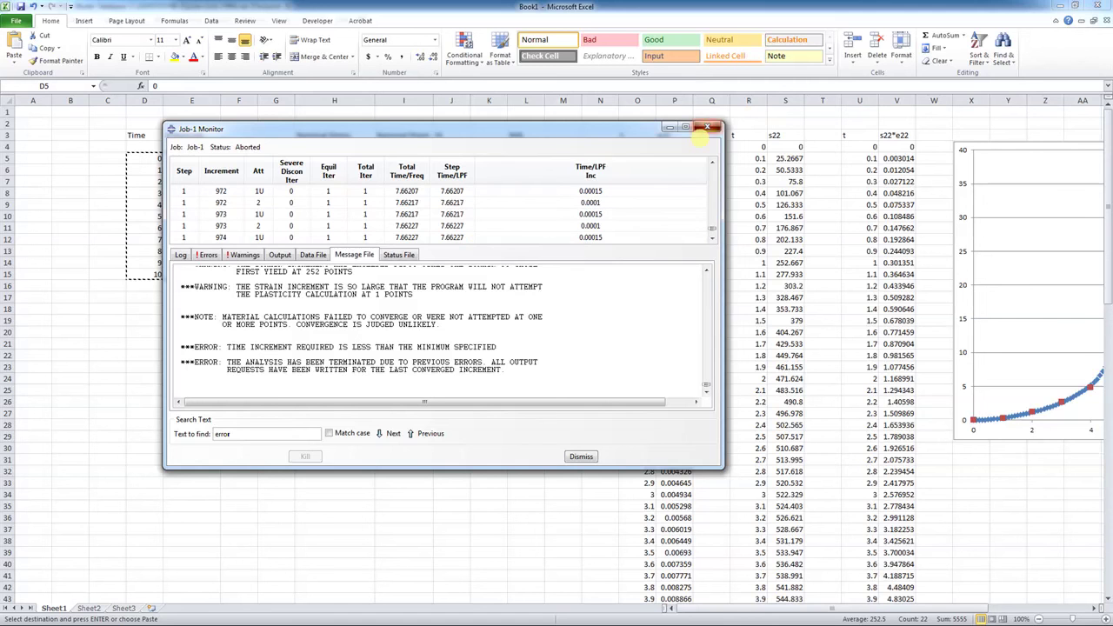
pyautogui.click(707, 127)
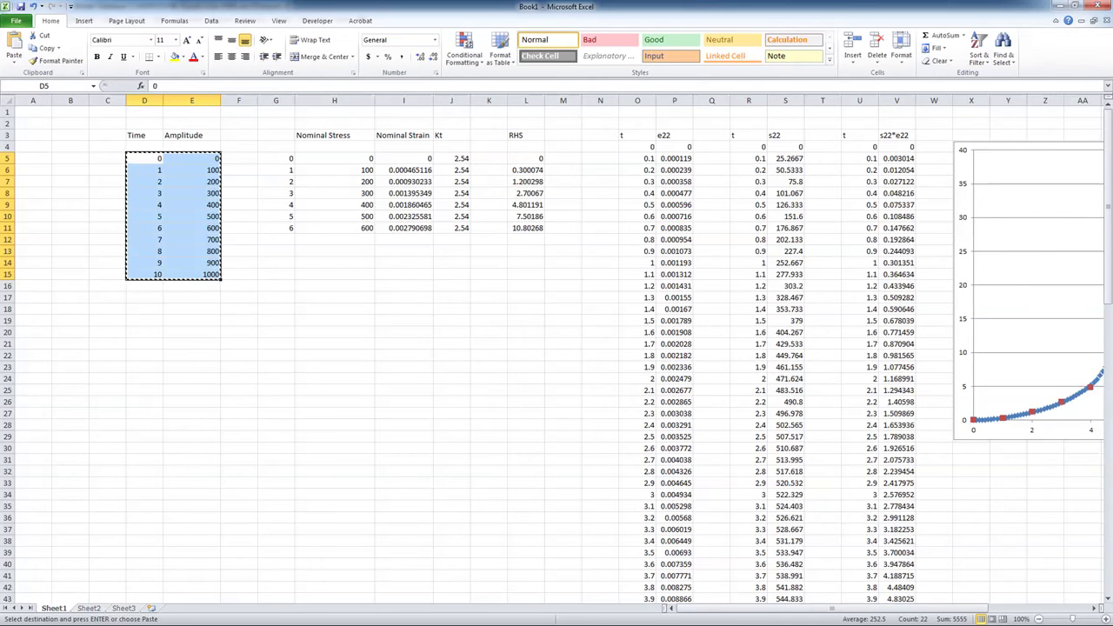
# - Return to Abaqus and set the time period of Step-1 to 7
pyautogui.hotkey('alt', 'Tab')
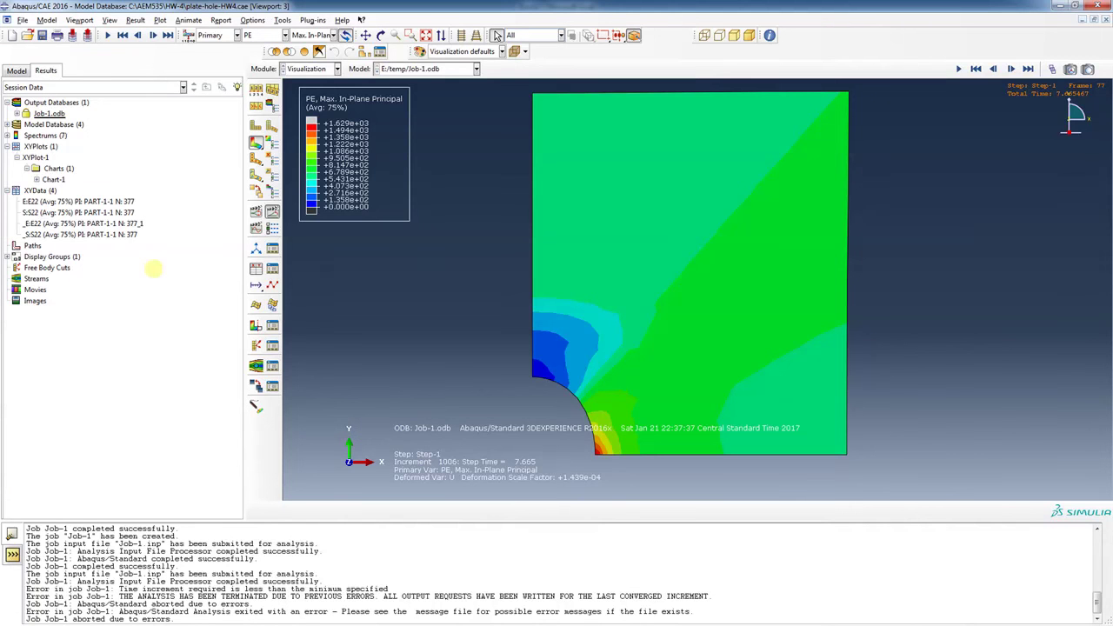
pyautogui.click(17, 71)
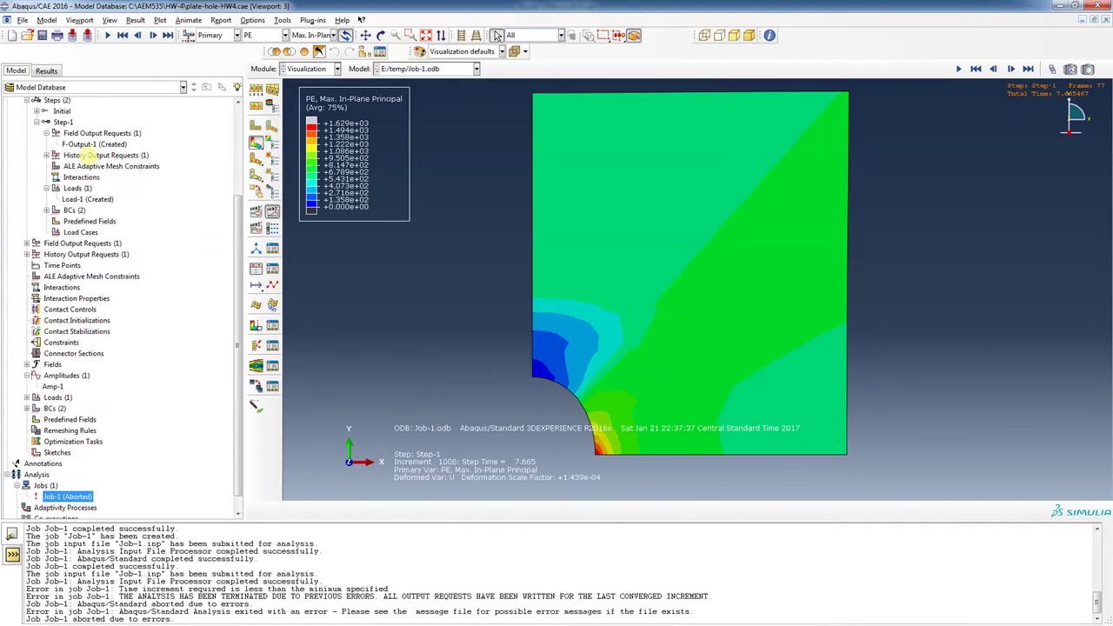
pyautogui.doubleClick(63, 122)
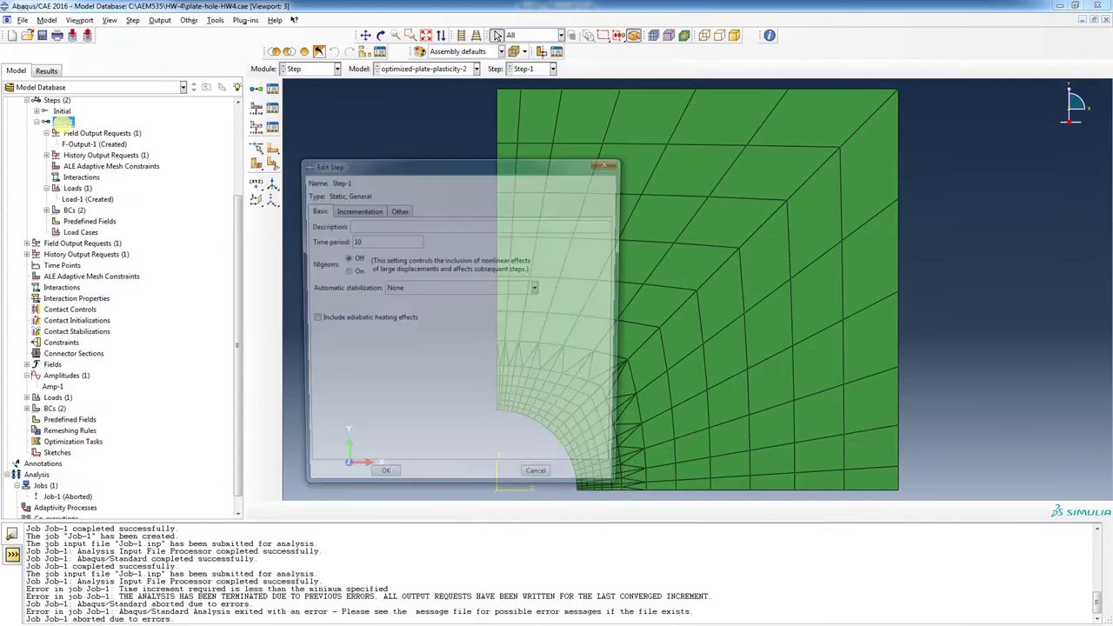
pyautogui.moveTo(362, 242); pyautogui.dragTo(344, 242)
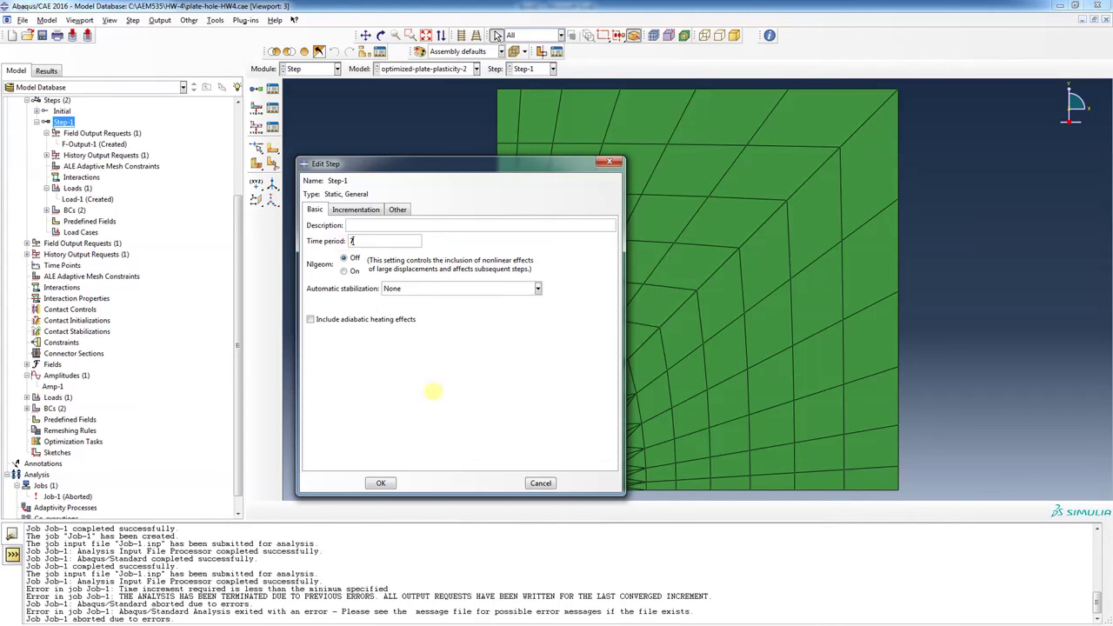
pyautogui.click(380, 483)
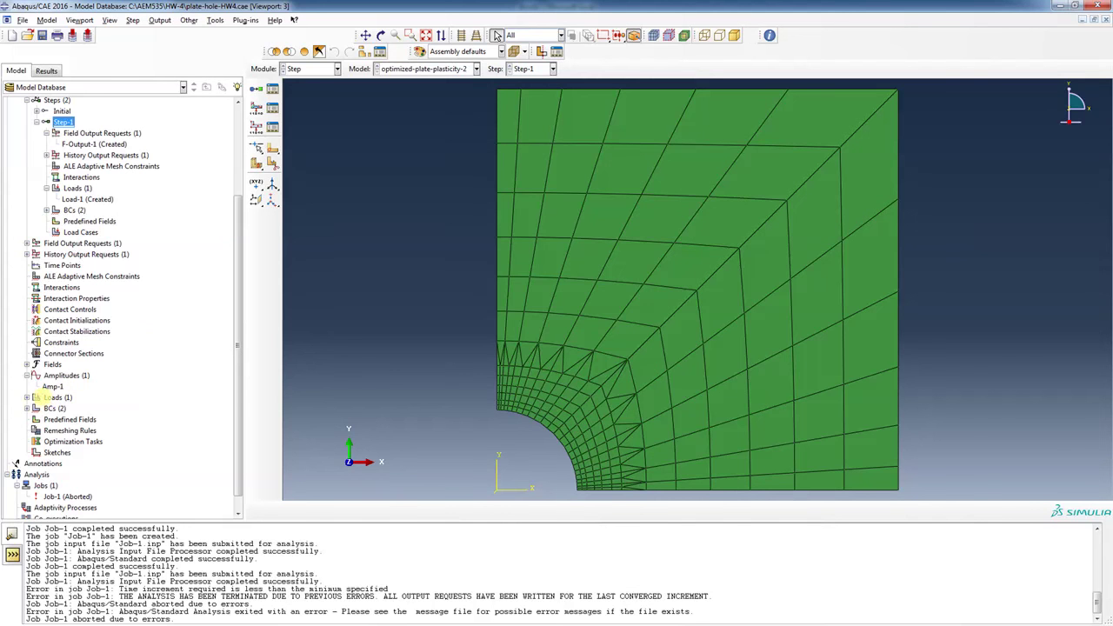
# - Delete the rows for times 8, 9 and 10 from the tabular amplitude Amp-1
pyautogui.doubleClick(52, 386)
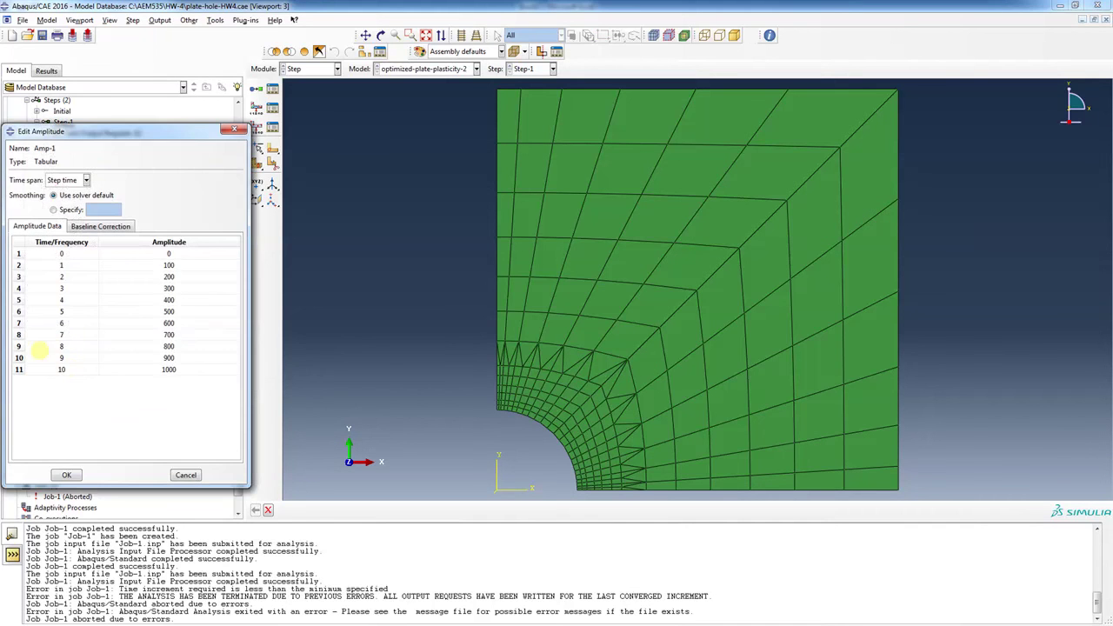
pyautogui.click(18, 346)
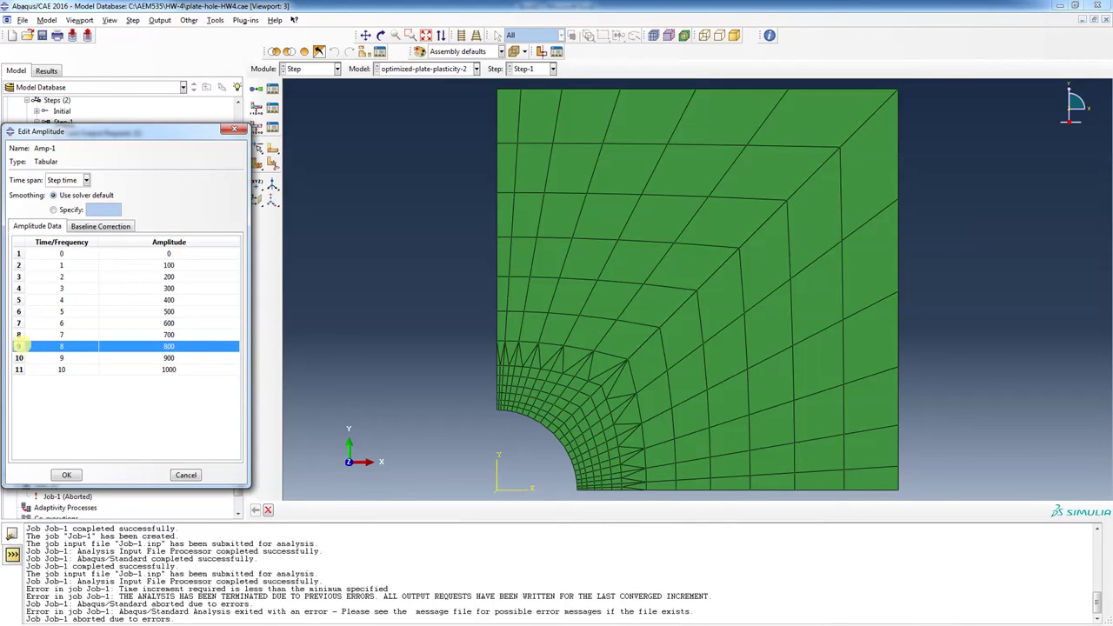
pyautogui.keyDown('shift'); pyautogui.click(18, 369); pyautogui.keyUp('shift')
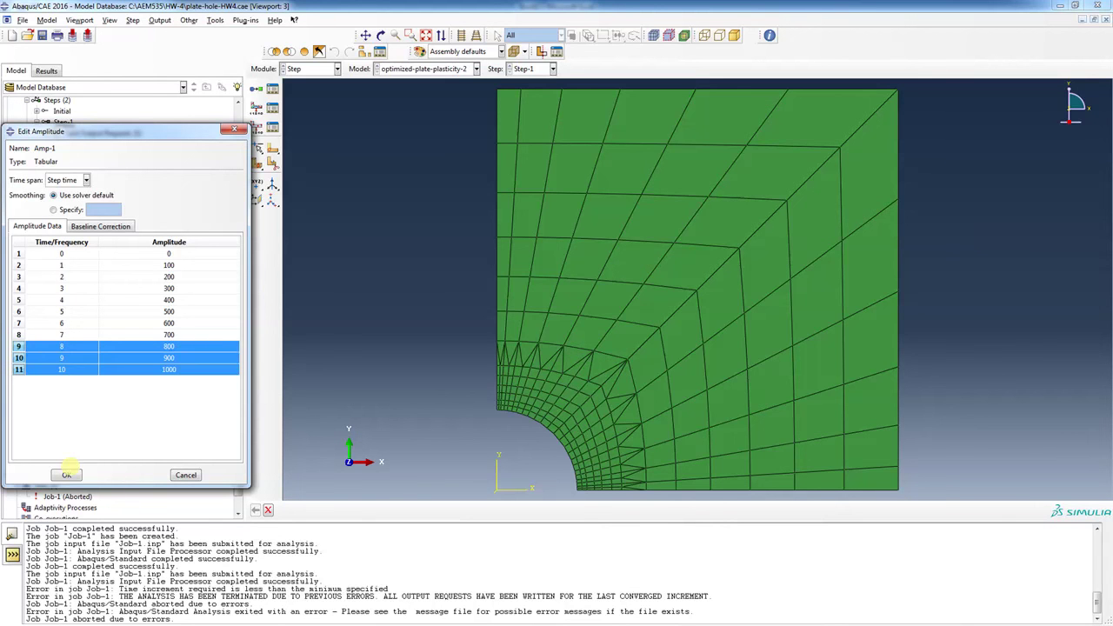
pyautogui.rightClick(57, 351)
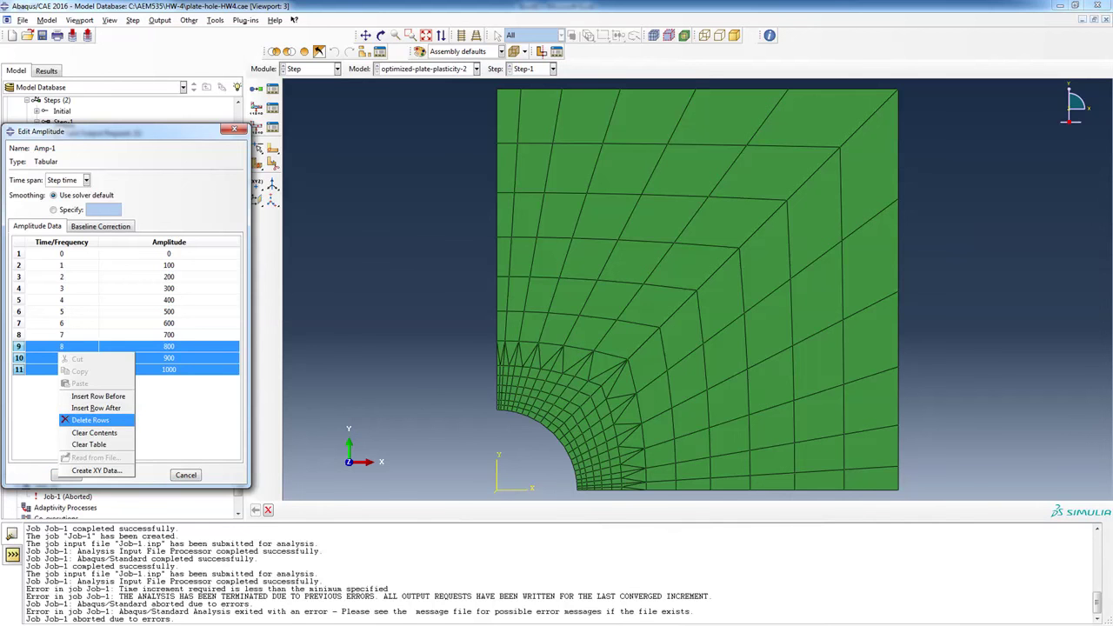
pyautogui.click(90, 419)
pyautogui.click(66, 475)
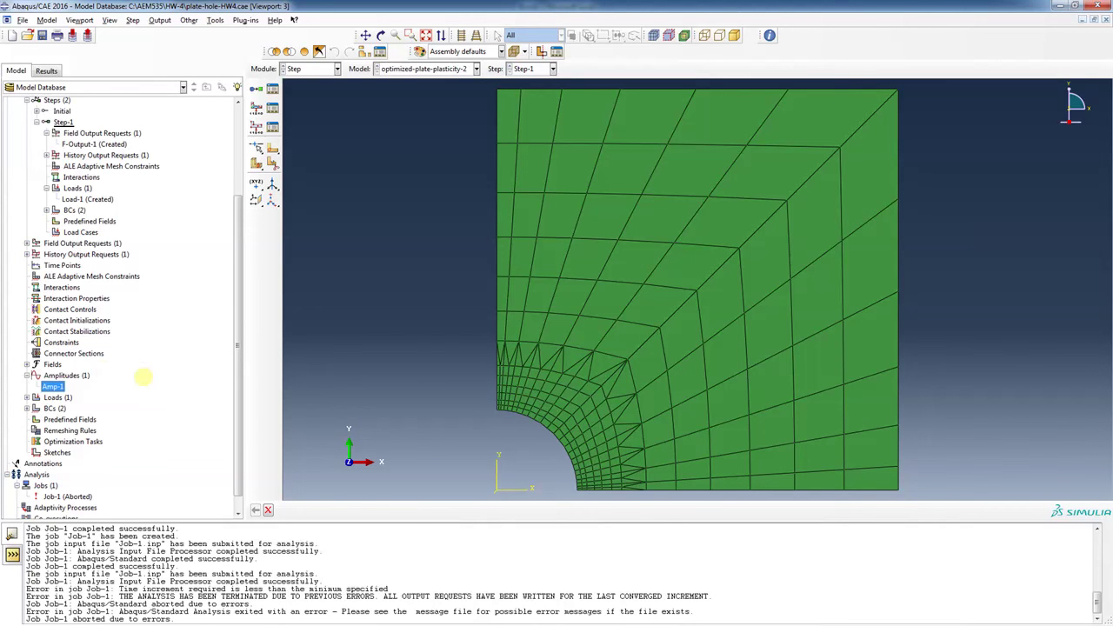
# - Resubmit Job-1 for analysis and overwrite its existing job files
pyautogui.moveTo(240, 299); pyautogui.dragTo(240, 314)
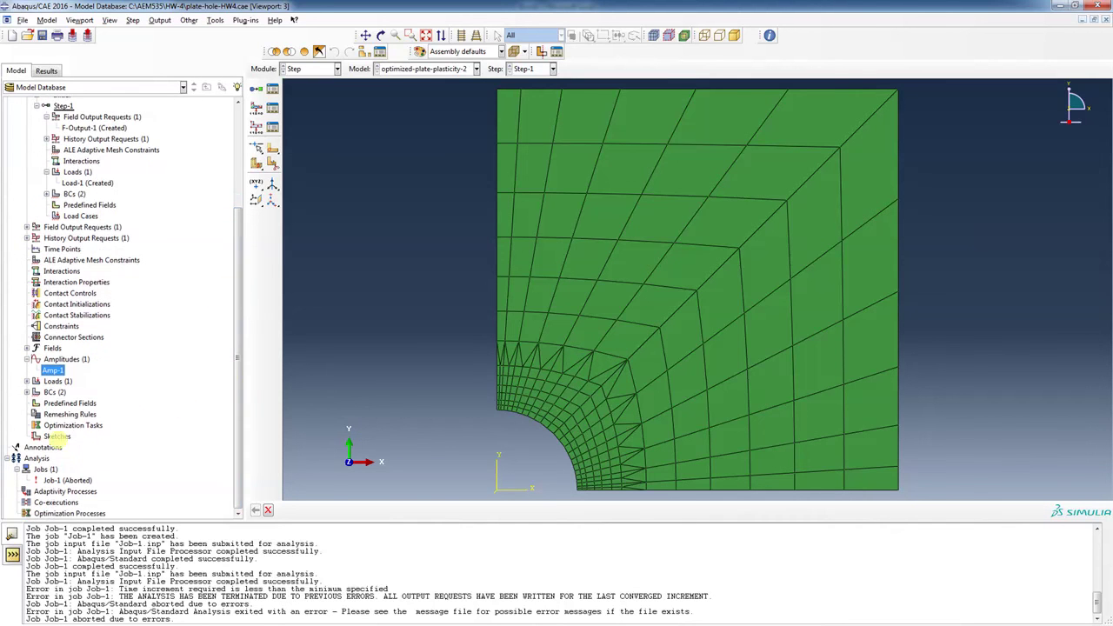
pyautogui.rightClick(65, 480)
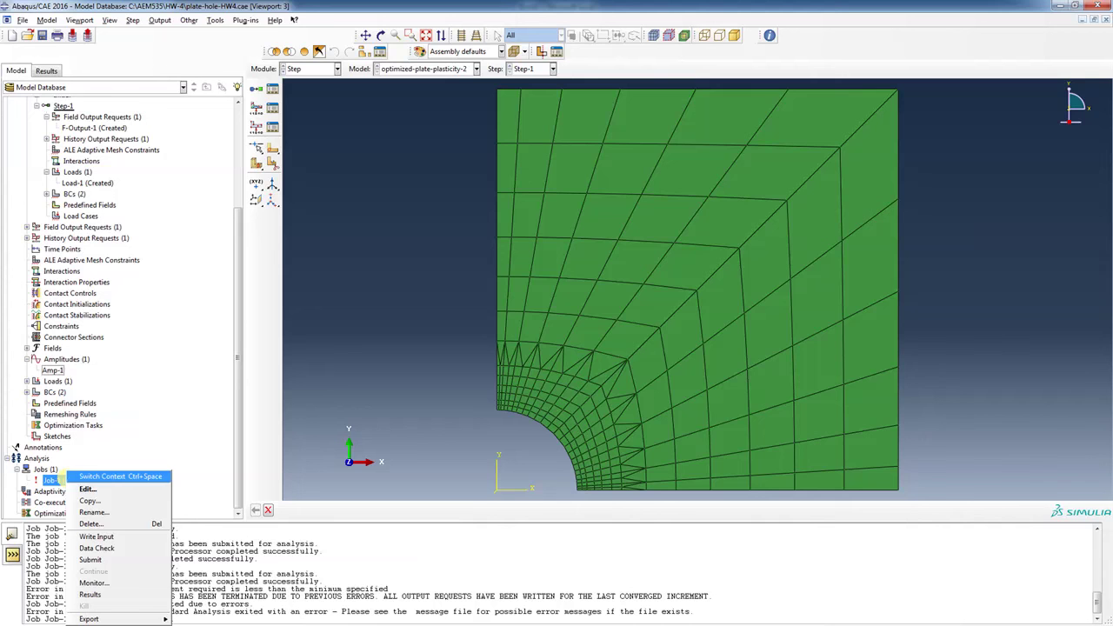
pyautogui.click(96, 553)
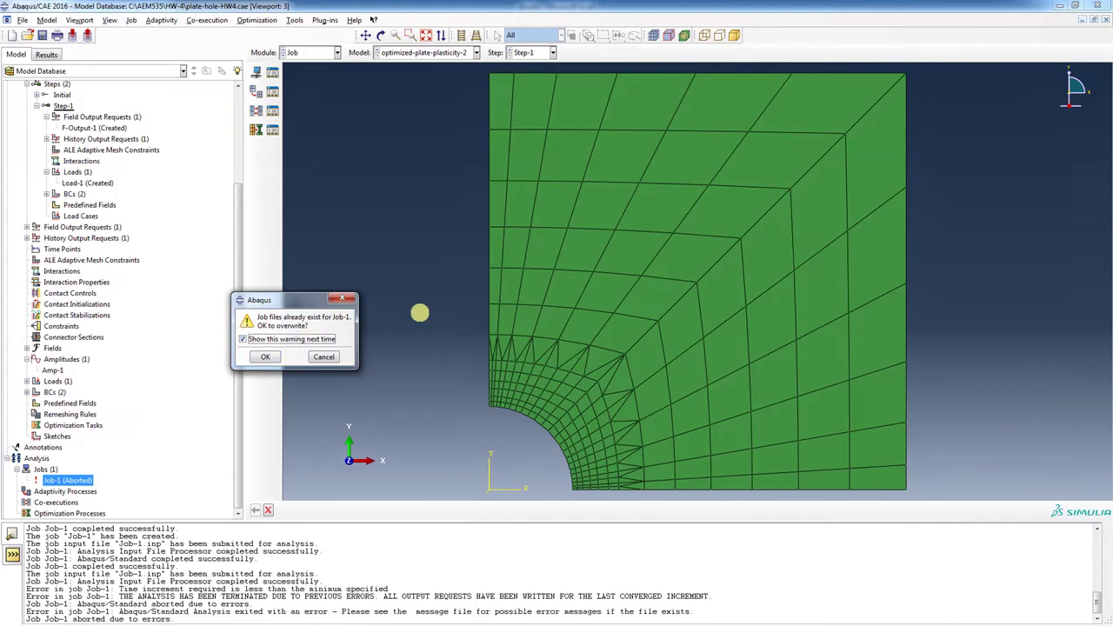
pyautogui.click(264, 359)
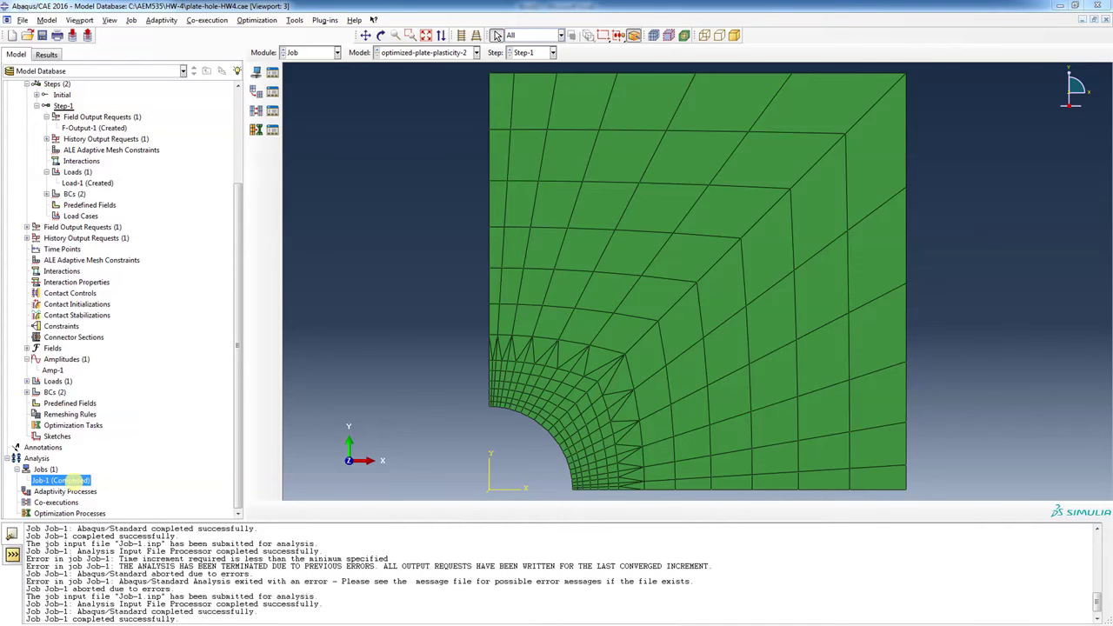
# - Open the results of the rerun Job-1 and plot the Mises stress contours on the deformed plate
pyautogui.rightClick(74, 480)
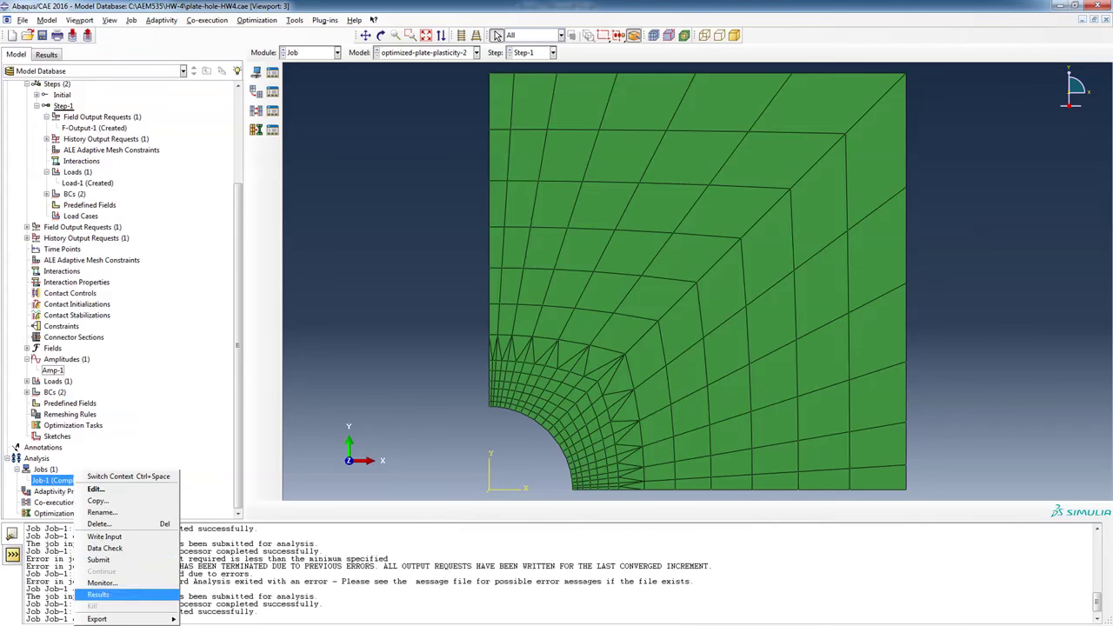
pyautogui.click(100, 595)
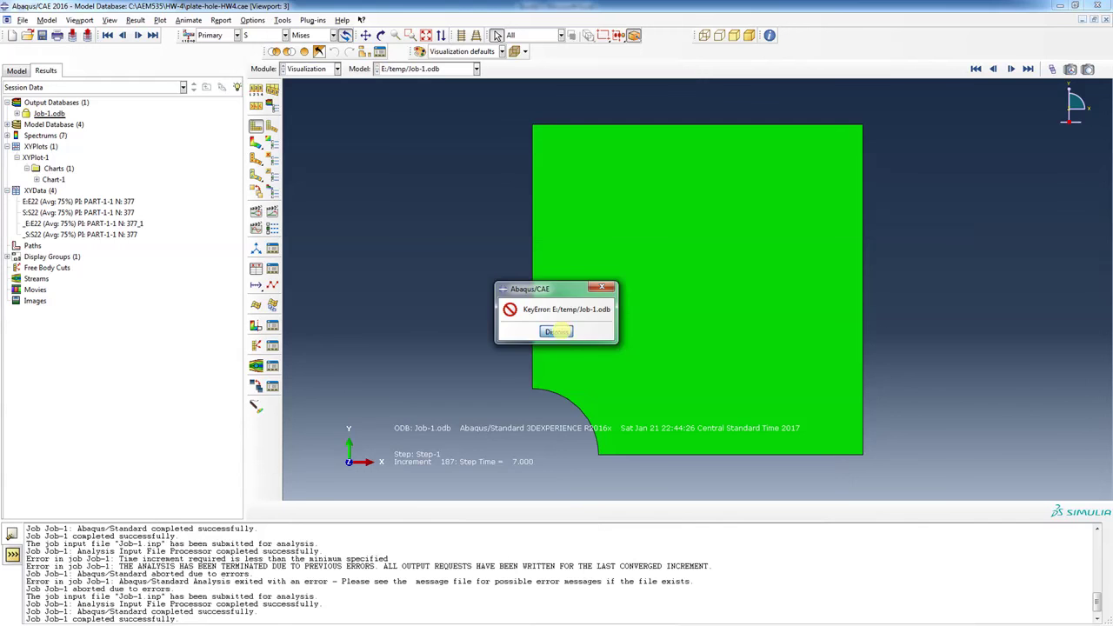
pyautogui.click(556, 331)
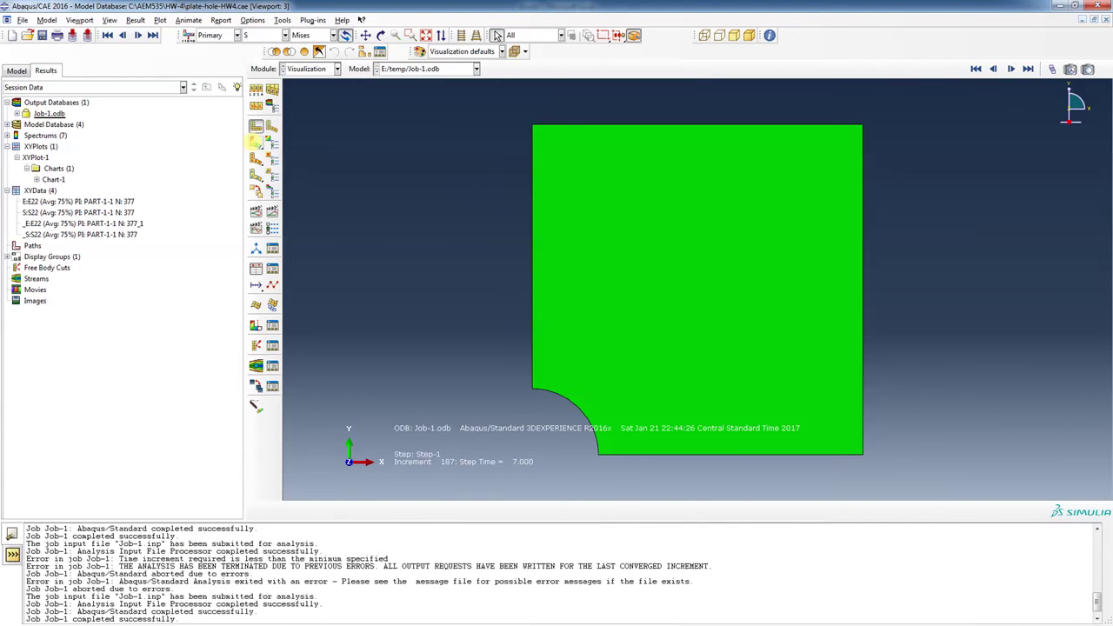
pyautogui.click(256, 143)
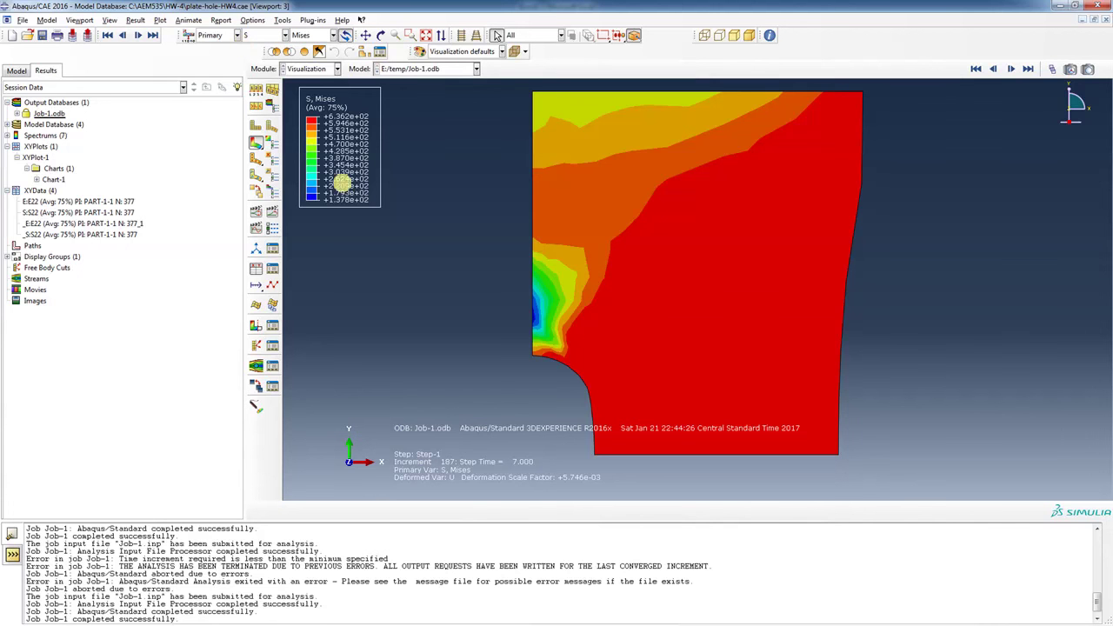
# - Check the deformation scale factor in the common plot options, keep the settings and animate the Mises stress over the time history
pyautogui.click(252, 20)
pyautogui.click(267, 32)
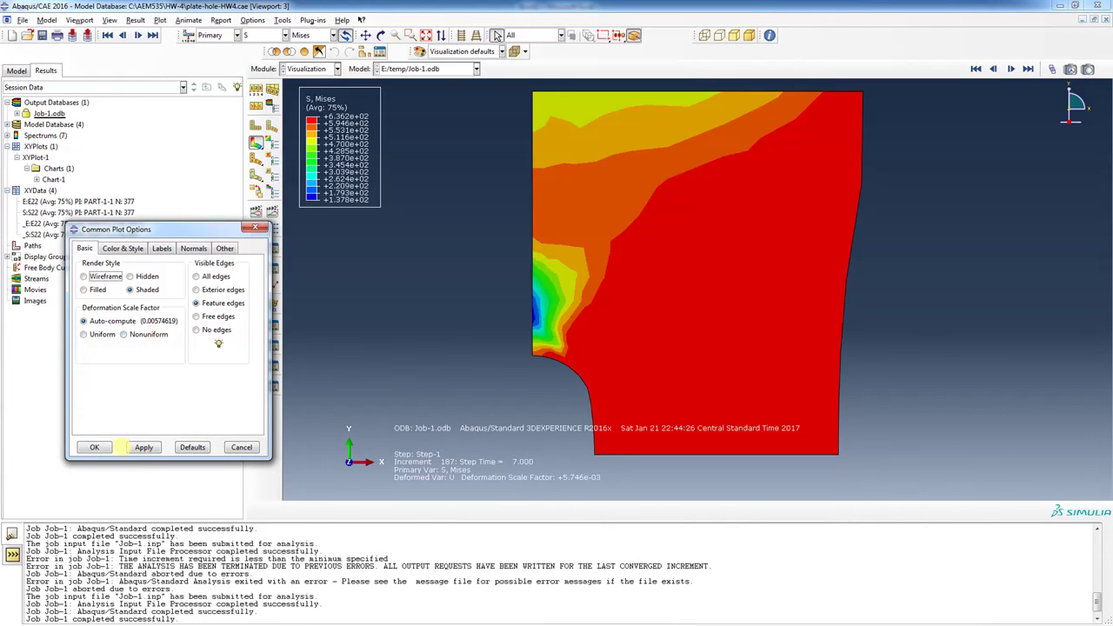
pyautogui.click(93, 447)
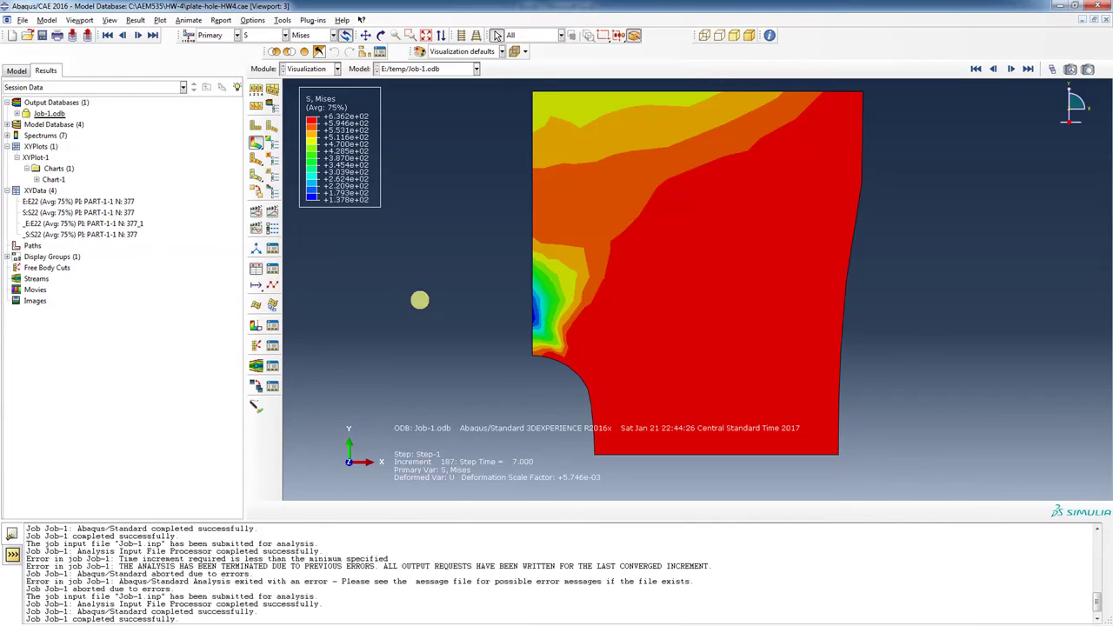
pyautogui.click(271, 193)
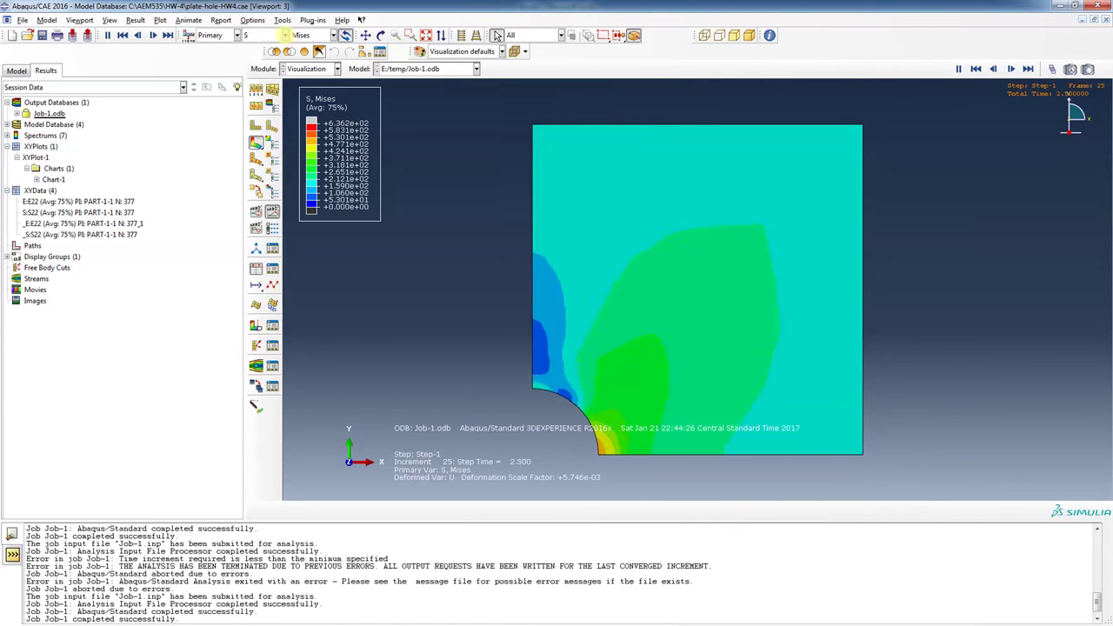
# - Animate the plastic strain PE, Max. In-Plane Principal, over the time history and stop at the last frame
pyautogui.click(285, 34)
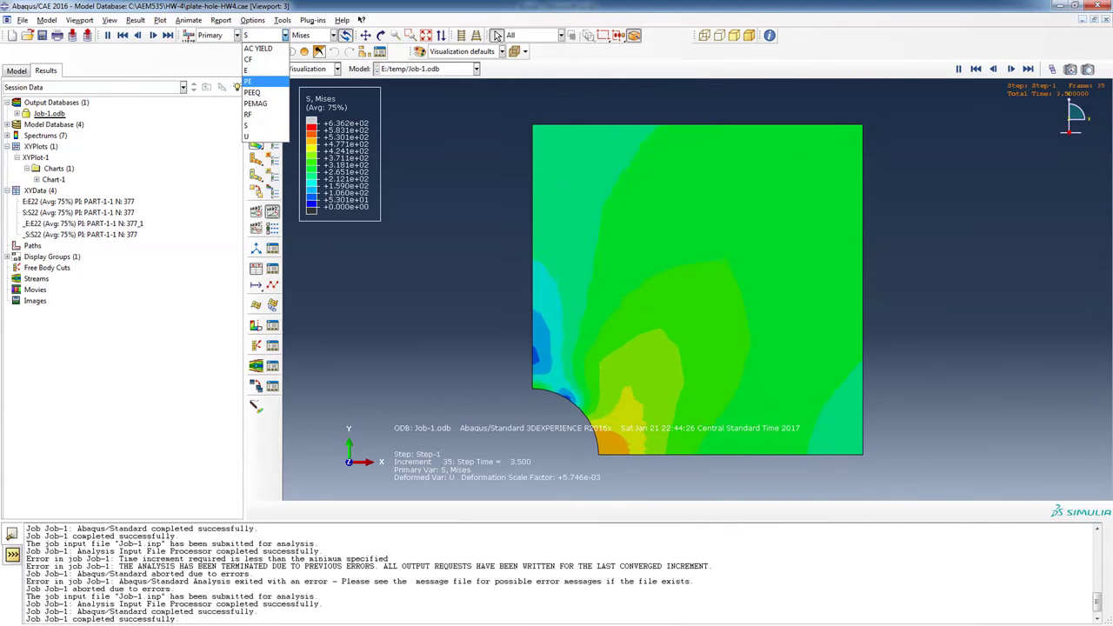
pyautogui.click(254, 81)
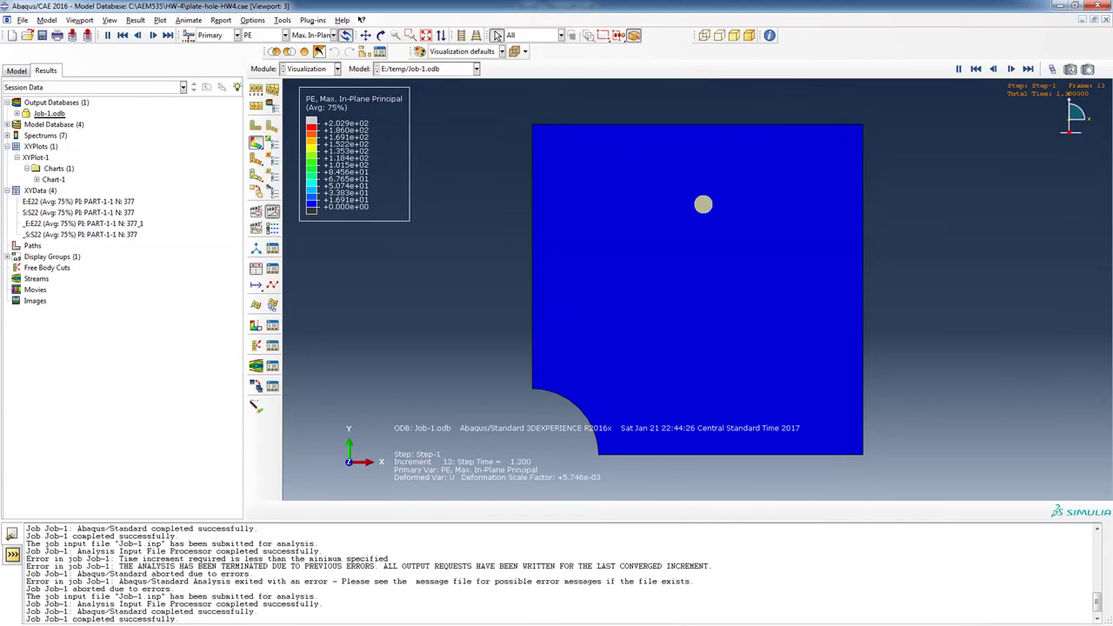
pyautogui.click(1028, 69)
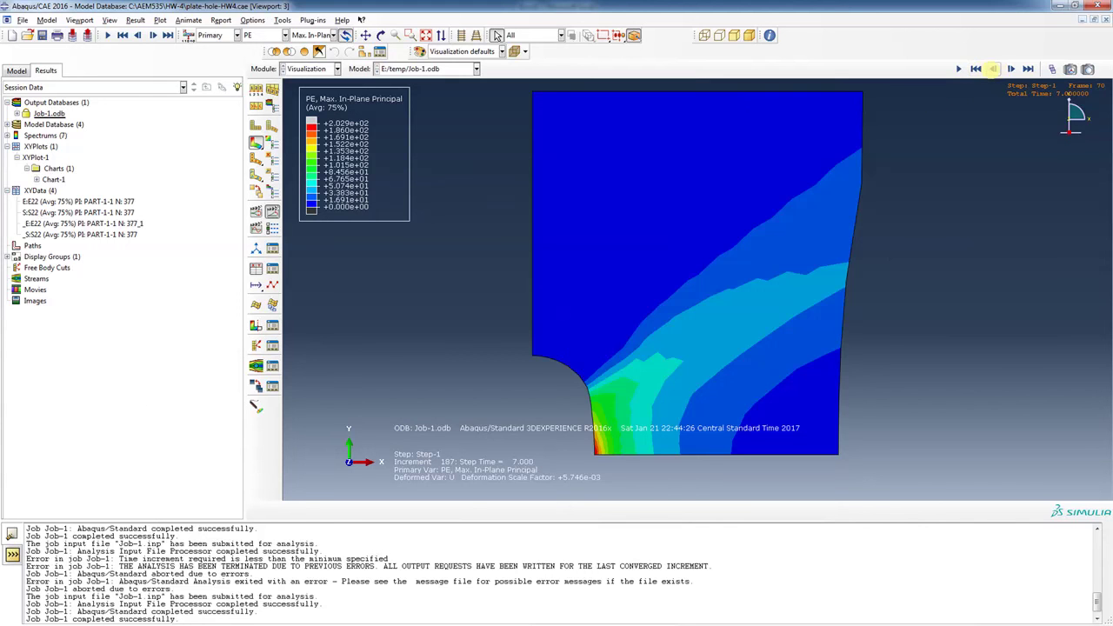
# - Step the plastic strain result back frame by frame from the last frame to step time 6.0
pyautogui.click(991, 69)
pyautogui.click(991, 70)
pyautogui.click(992, 70)
pyautogui.click(992, 70)
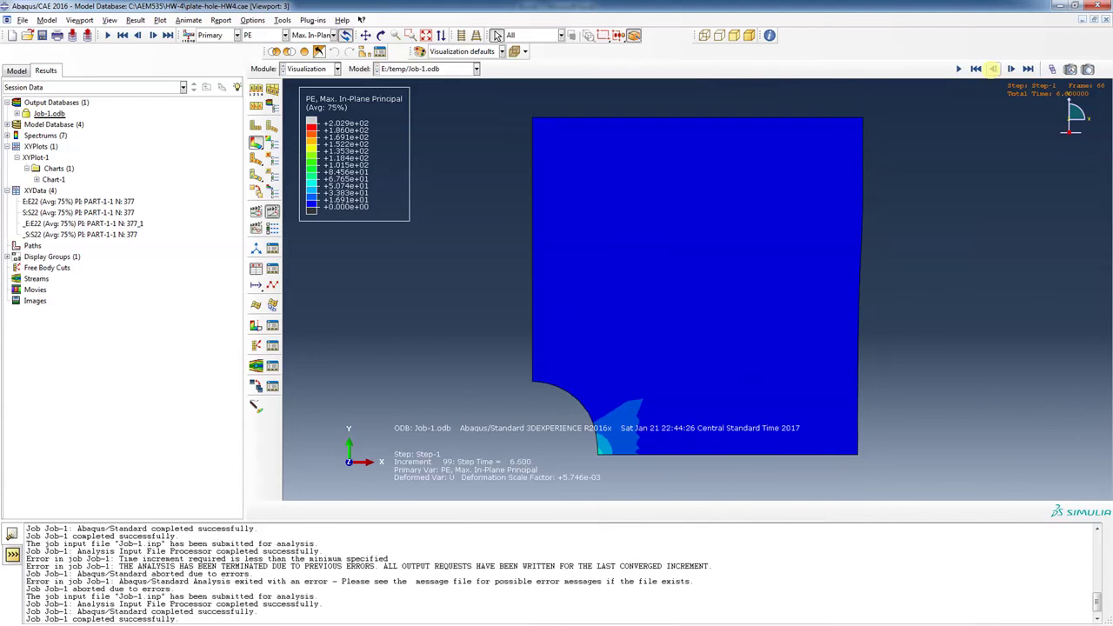
pyautogui.click(991, 70)
pyautogui.click(992, 70)
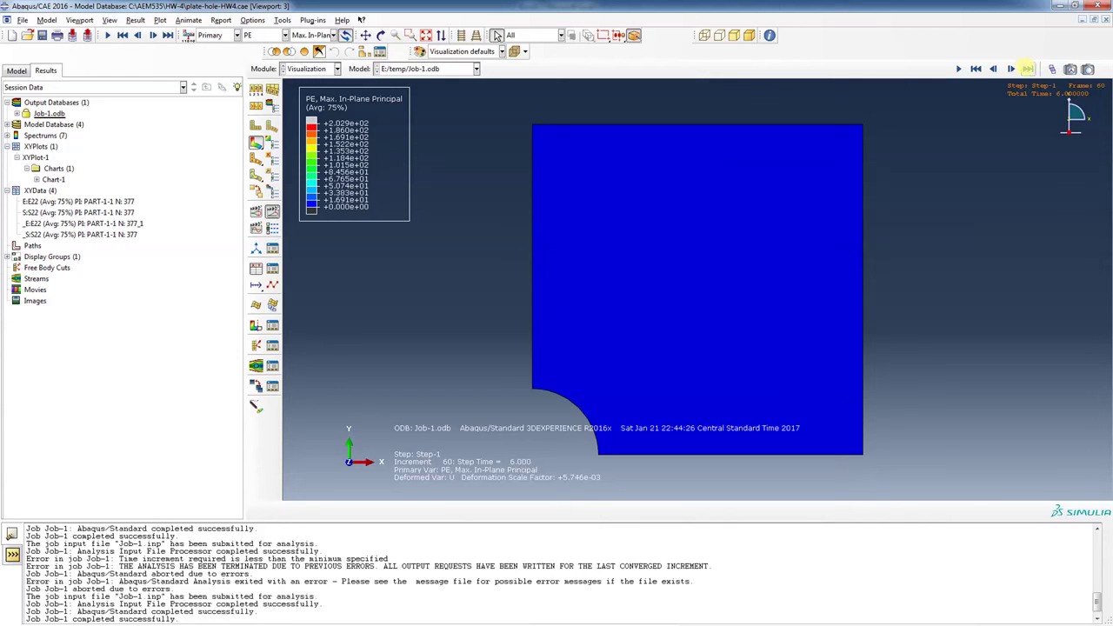
# - Examine the non-animated PE contours with per-frame limits from yield onset to step time 6.0, and go back to step time 5.7
pyautogui.click(976, 69)
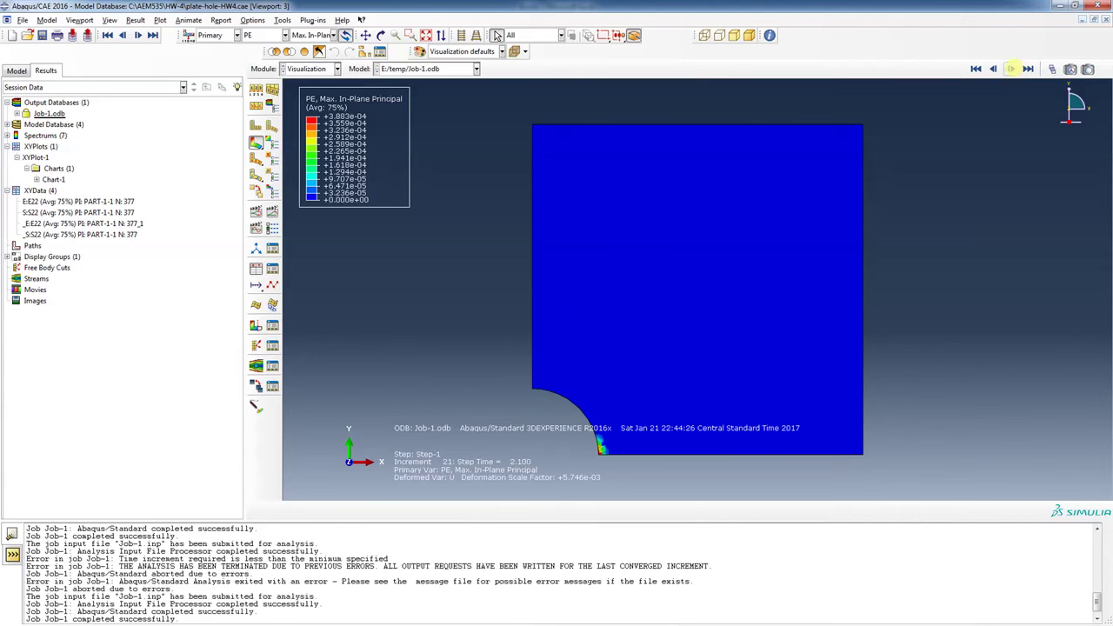
pyautogui.click(1011, 69)
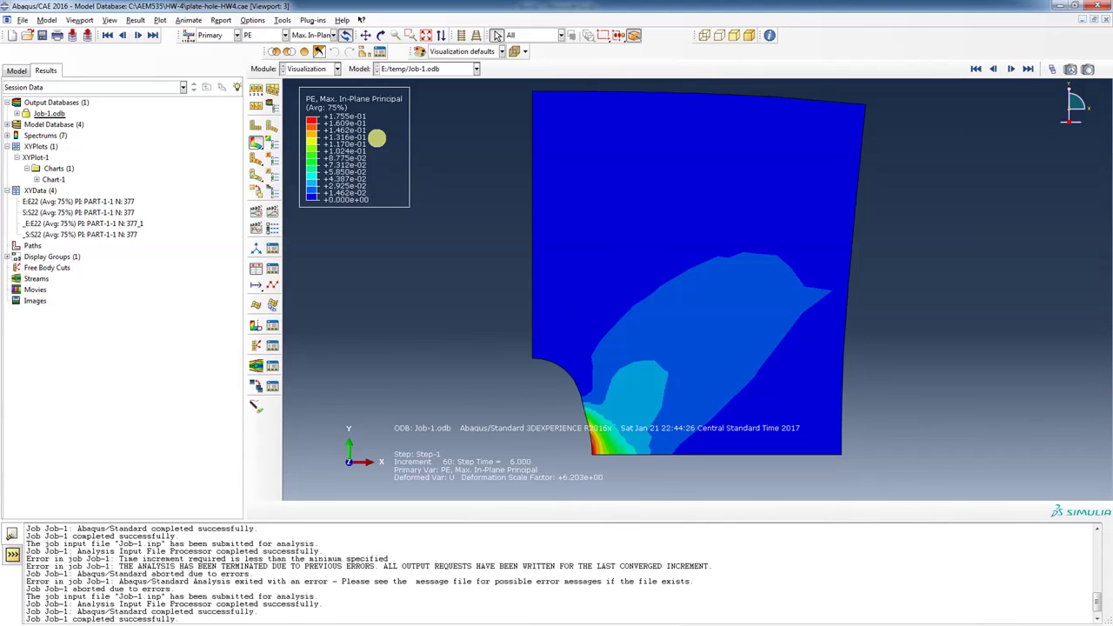
pyautogui.click(992, 69)
pyautogui.click(992, 69)
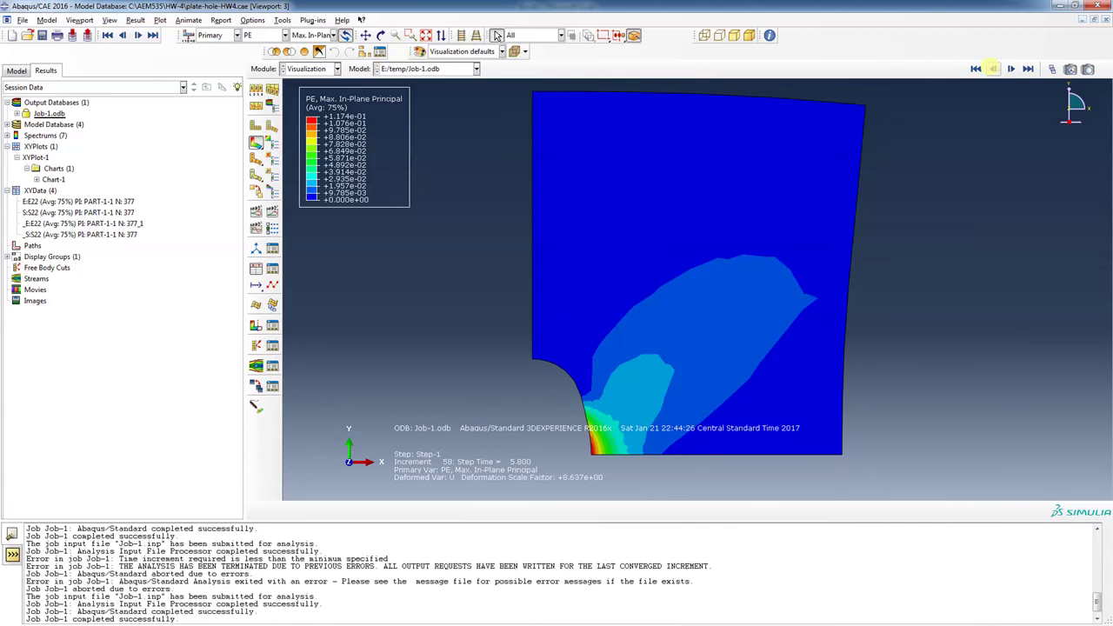
pyautogui.click(992, 68)
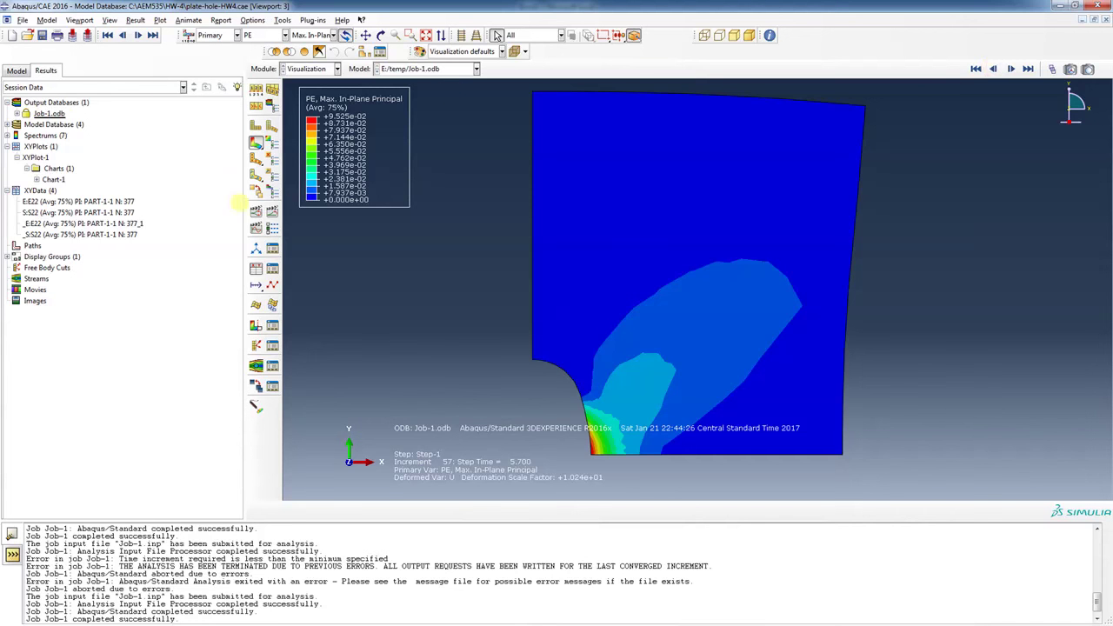
pyautogui.click(18, 71)
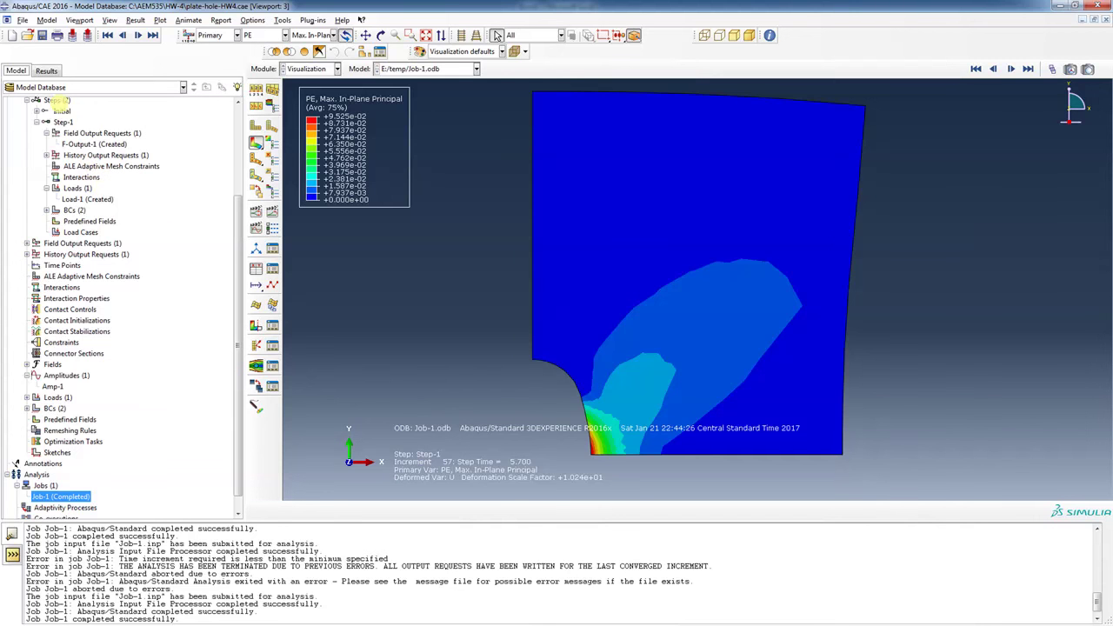
pyautogui.doubleClick(57, 101)
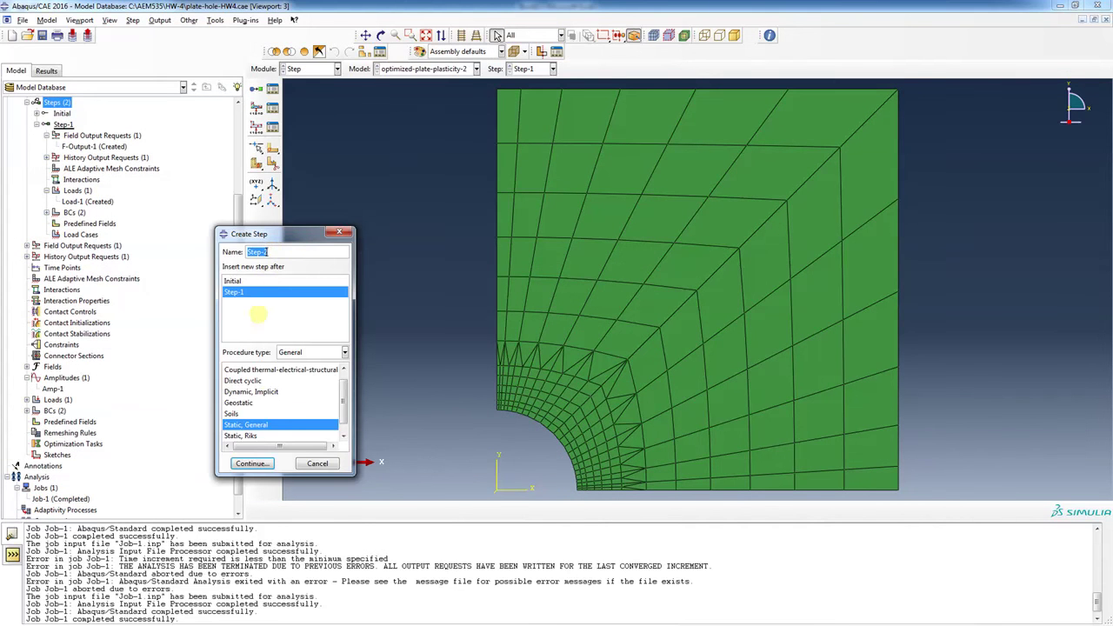
pyautogui.click(318, 463)
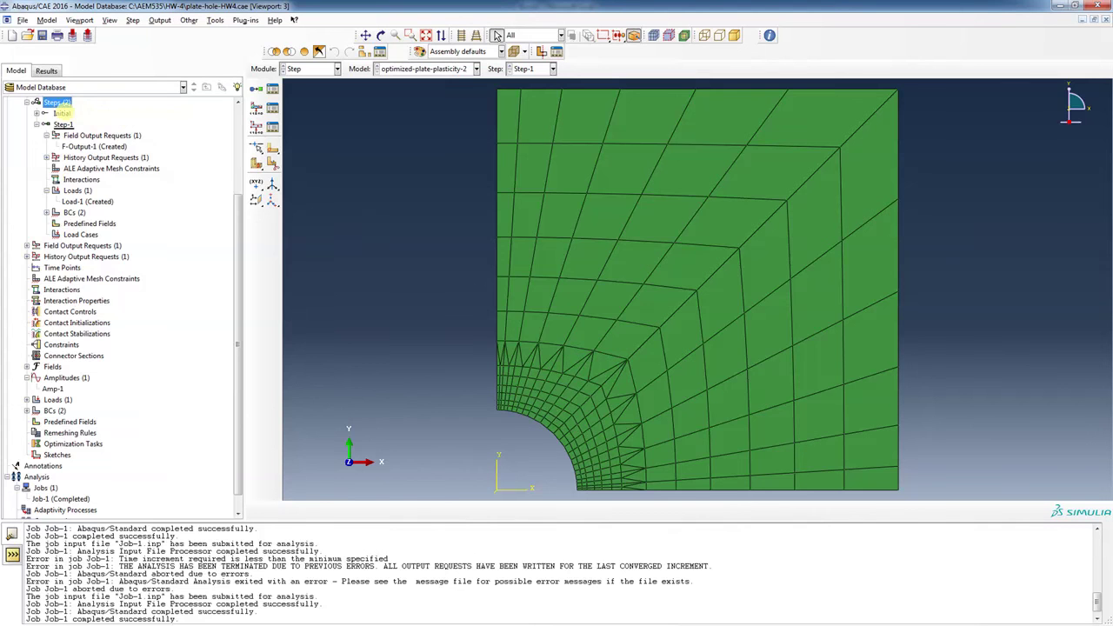
pyautogui.scroll(3, 234, 290)
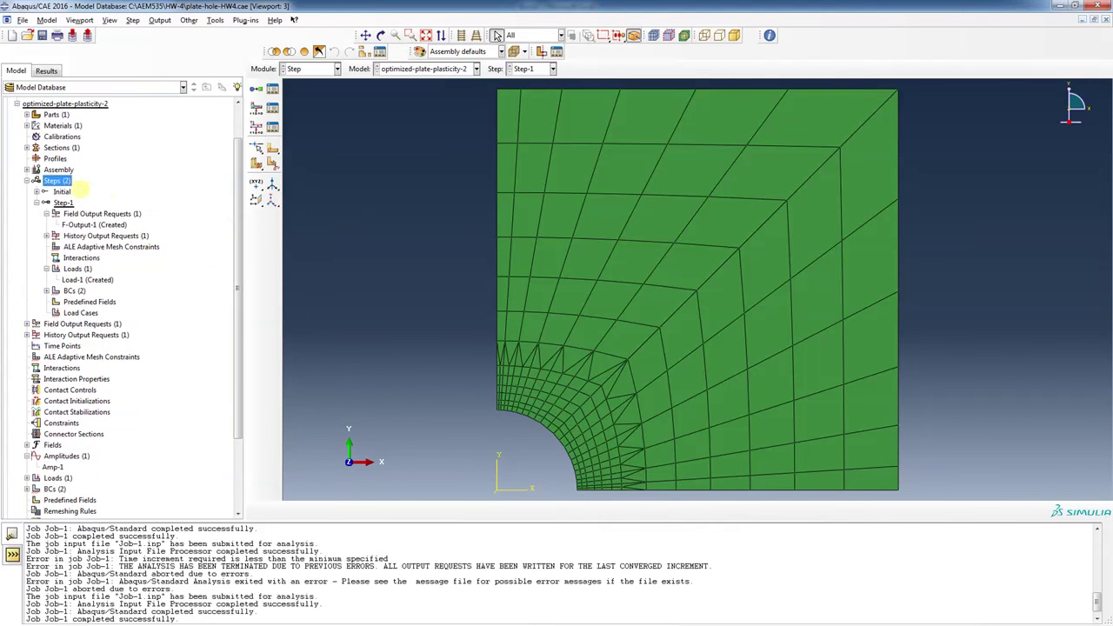
pyautogui.doubleClick(57, 180)
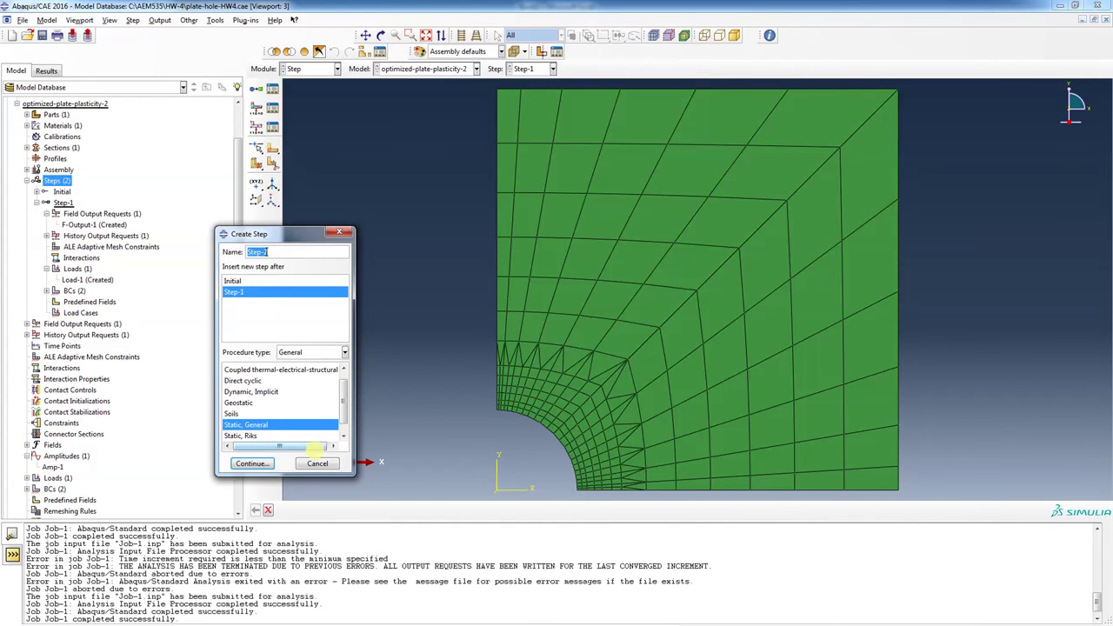
pyautogui.click(316, 462)
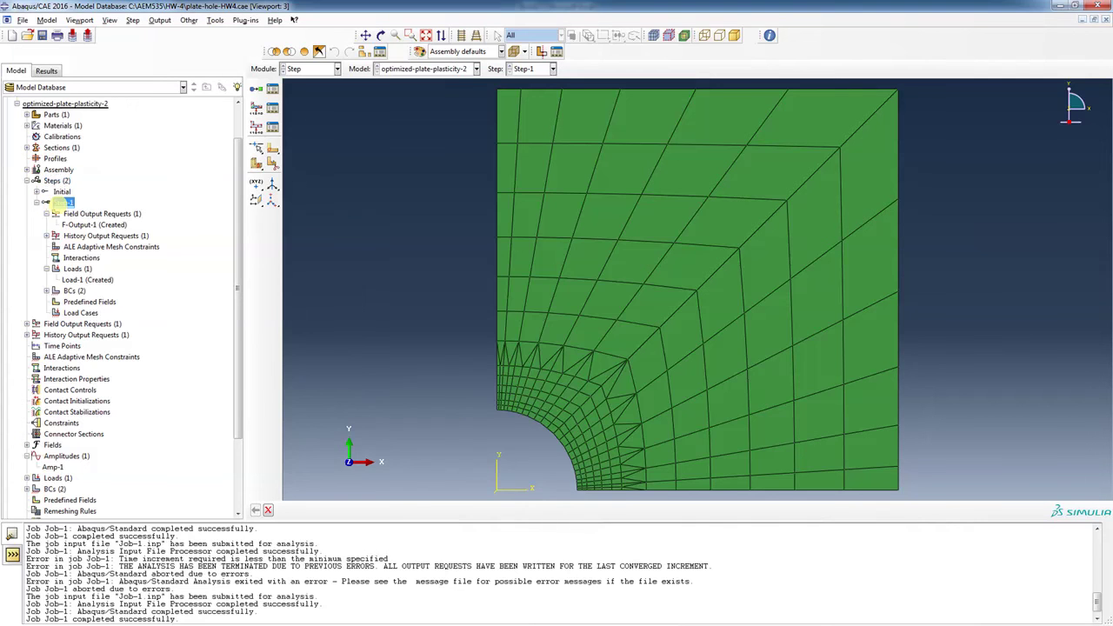
# - Set the time period of Step-1 to 6
pyautogui.doubleClick(61, 202)
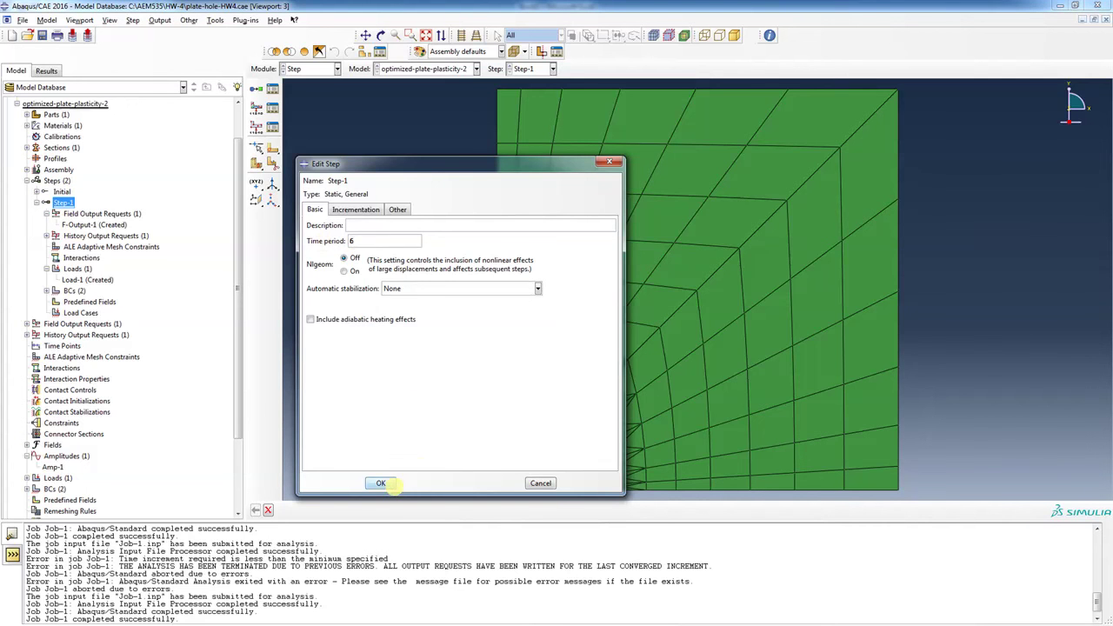
pyautogui.click(380, 483)
# - Delete the row for time 7 with amplitude 700 from the tabular amplitude Amp-1
pyautogui.scroll(-3, 225, 287)
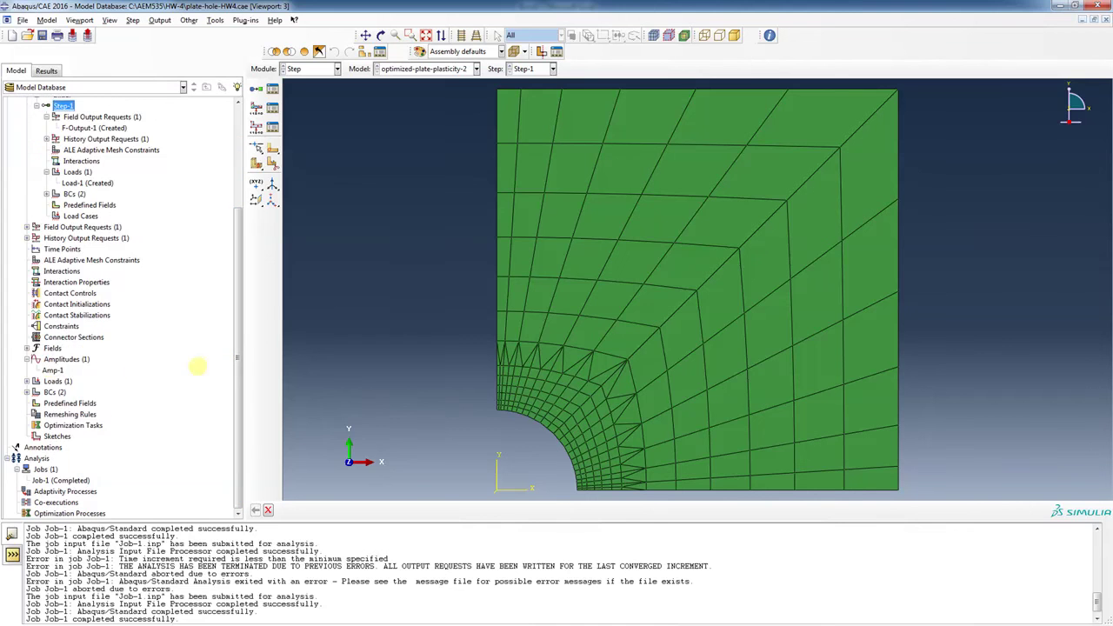
pyautogui.doubleClick(52, 369)
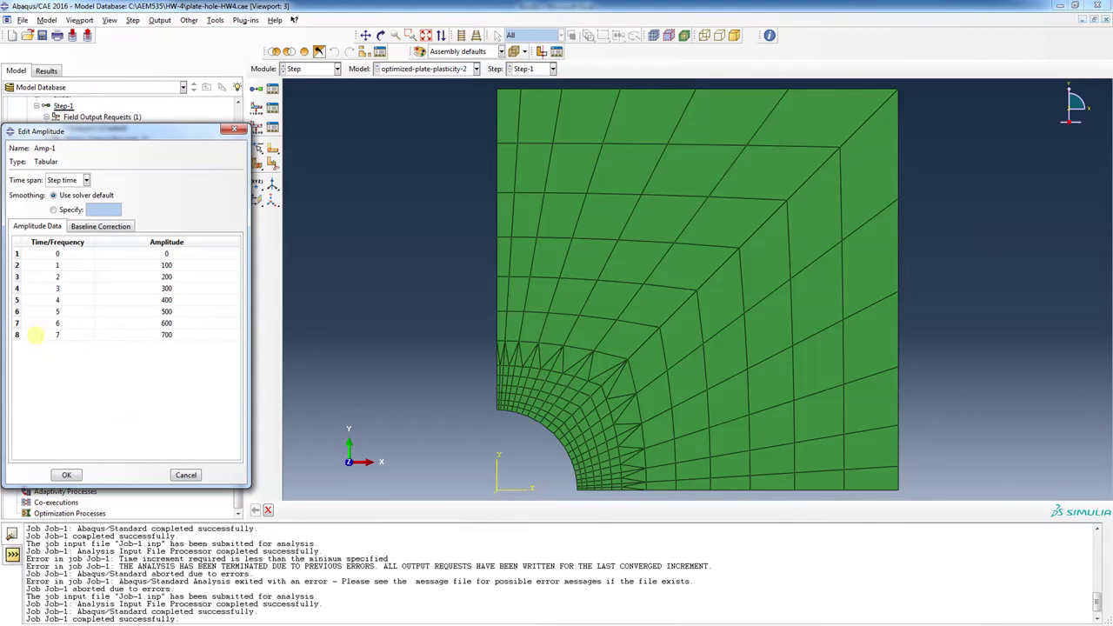
pyautogui.click(17, 334)
pyautogui.rightClick(18, 337)
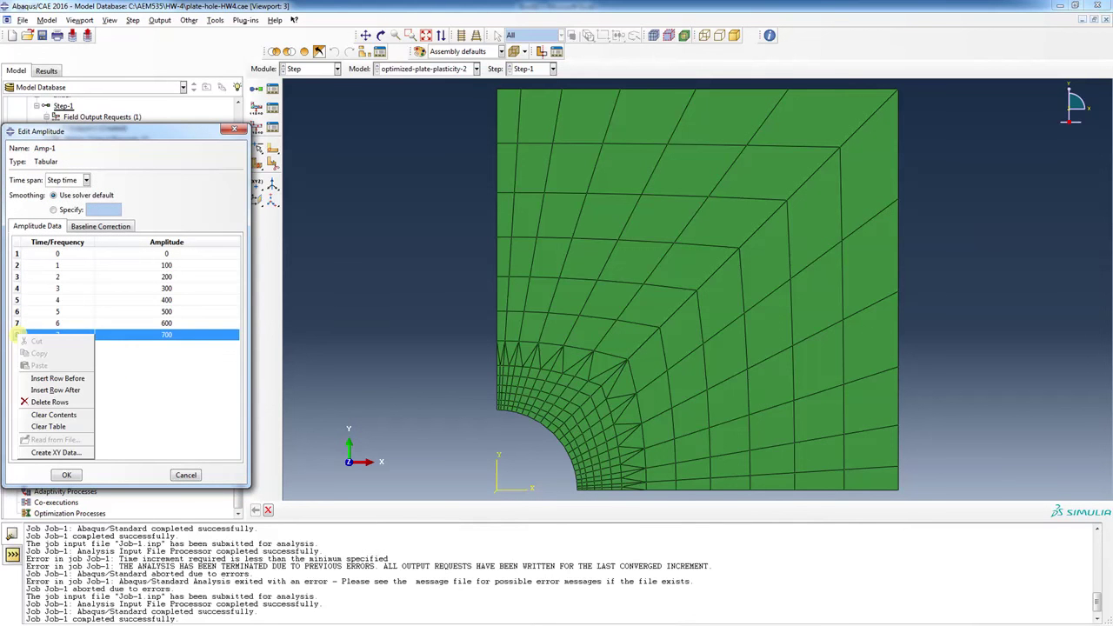
pyautogui.click(48, 401)
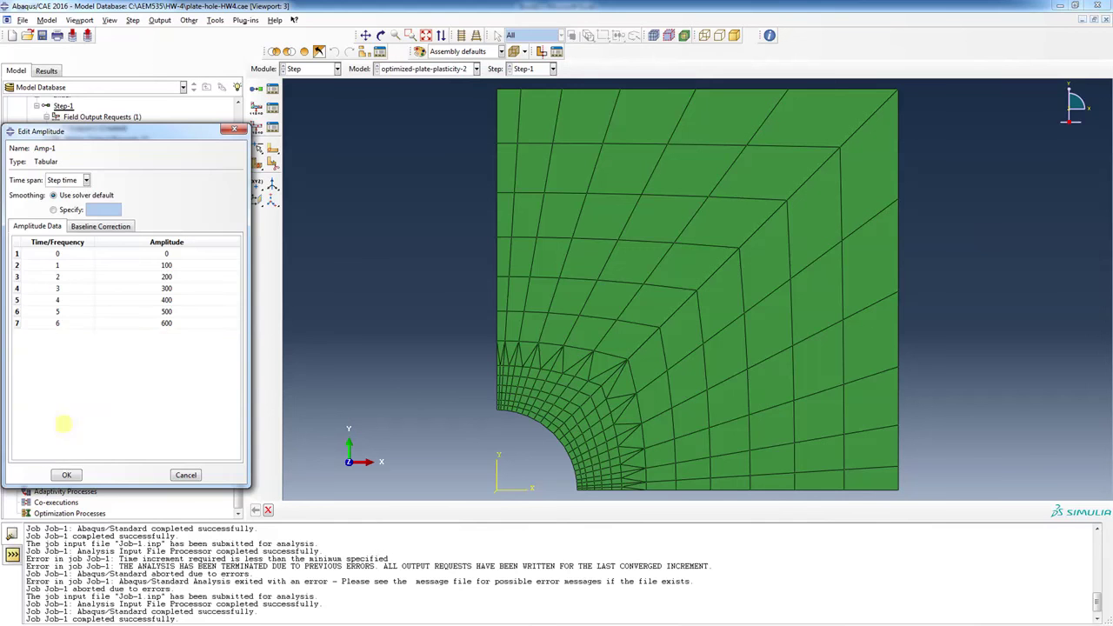
pyautogui.click(66, 474)
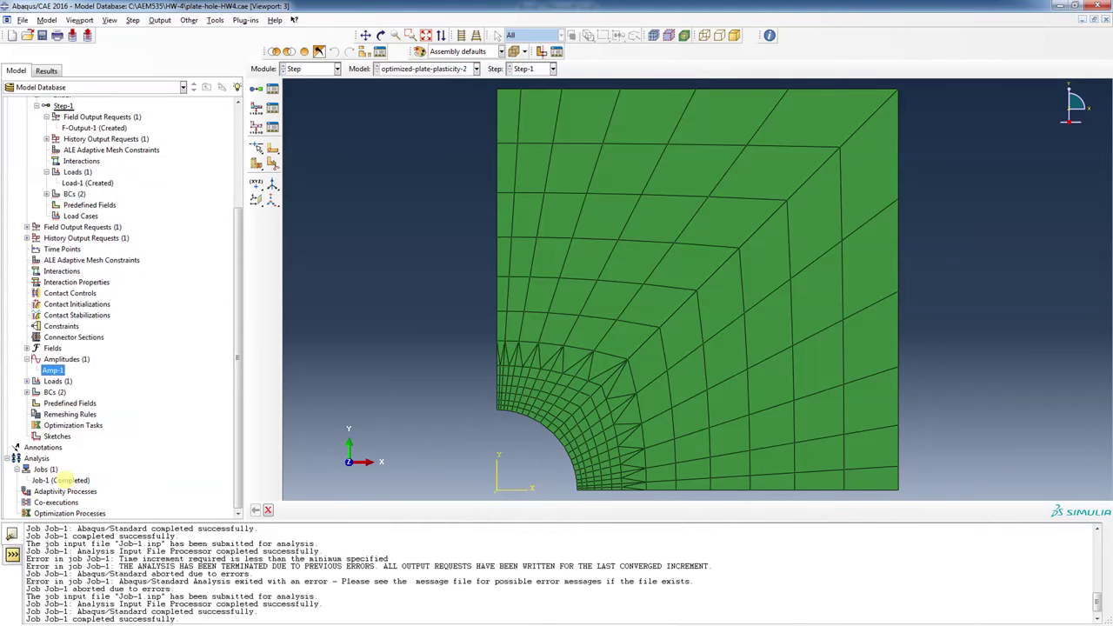
# - Resubmit Job-1 with the shortened step and overwrite its existing job files
pyautogui.rightClick(70, 480)
pyautogui.click(89, 559)
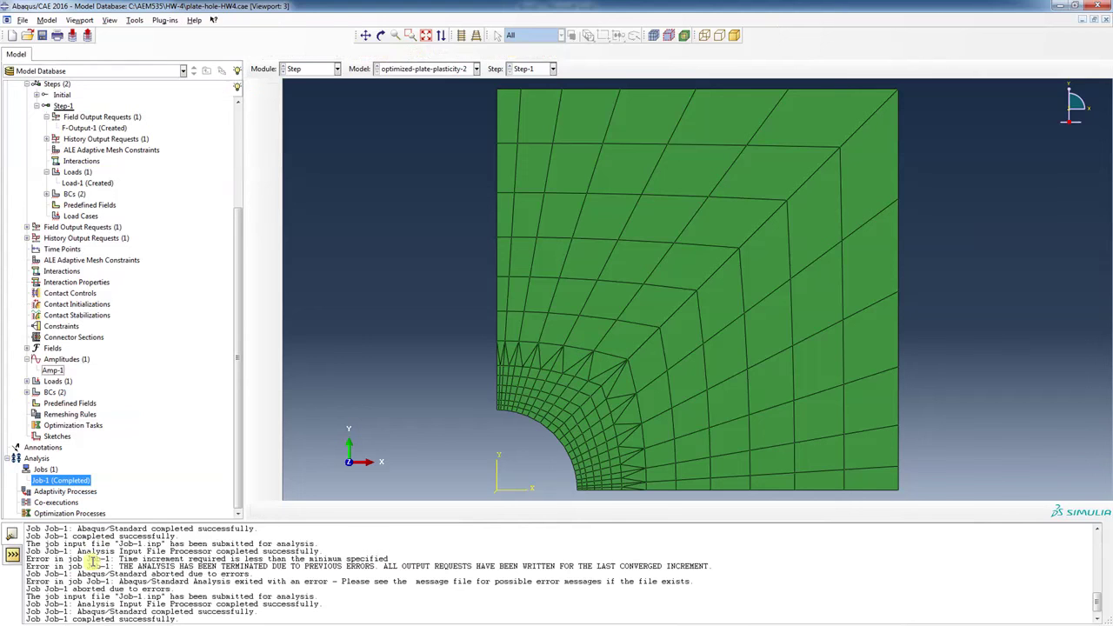
pyautogui.click(265, 356)
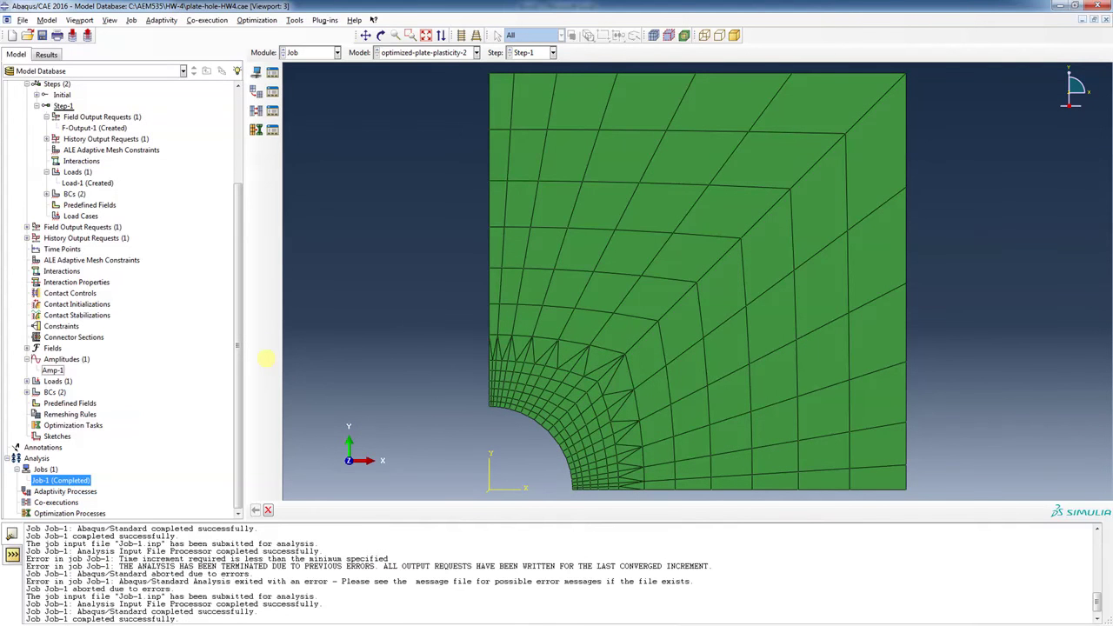
# - Minimize the Excel workbook and the temp folder window and switch to the SketchBook Pro page titled Isotropic vs Kinematic Hardening
pyautogui.hotkey('alt', 'Tab')
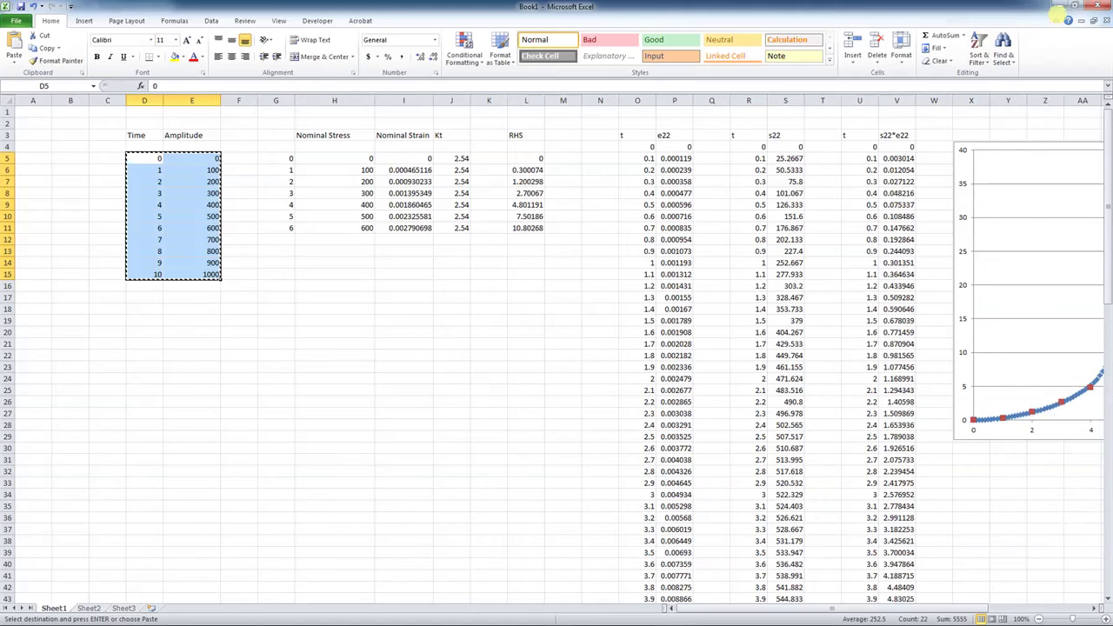
pyautogui.click(1061, 6)
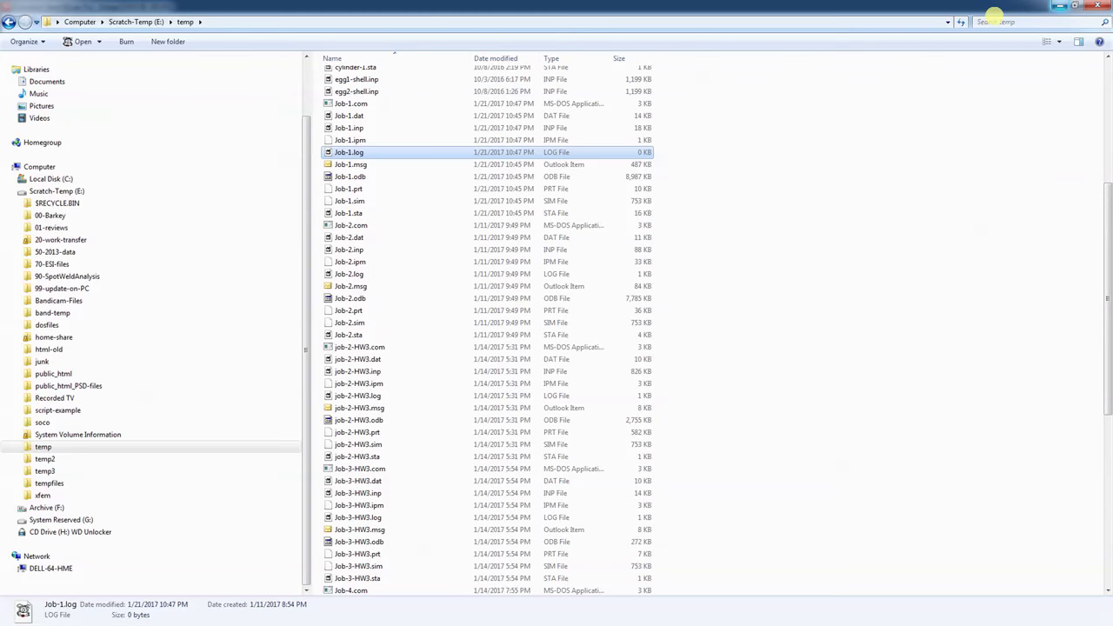
pyautogui.click(1059, 7)
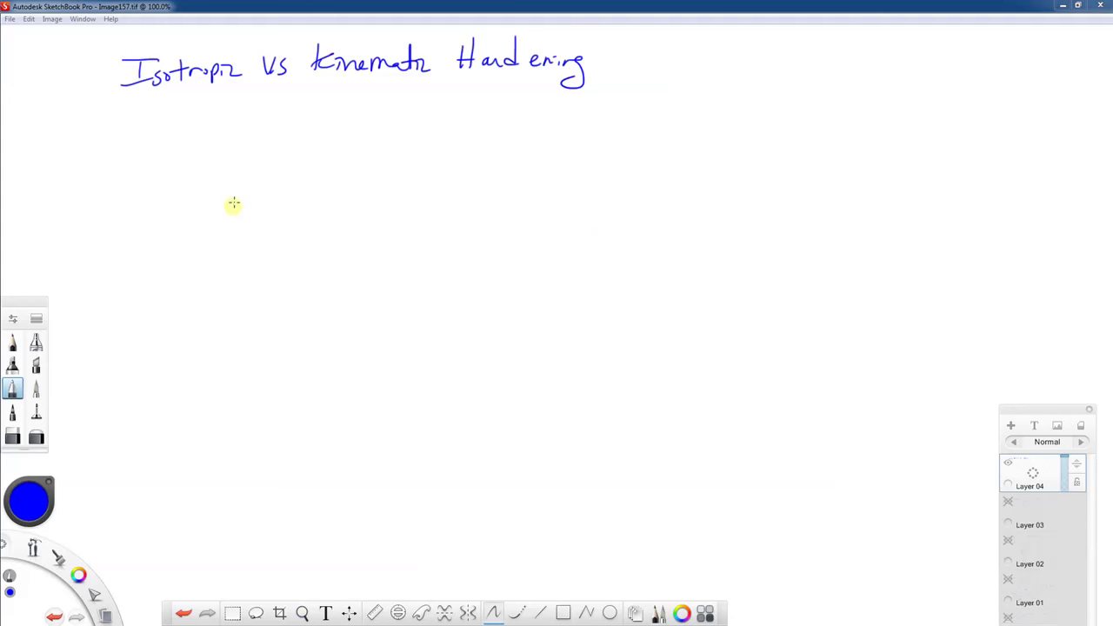
# - Draw a large circle beneath the title and label its inner edge "yield surface" with a short pointer mark
pyautogui.moveTo(241, 179)
pyautogui.mouseDown()
pyautogui.moveTo(196, 236)
pyautogui.moveTo(370, 261)
pyautogui.moveTo(217, 179)
pyautogui.mouseUp()
pyautogui.moveTo(208, 218)
pyautogui.mouseDown()
pyautogui.moveTo(232, 233)
pyautogui.moveTo(231, 220)
pyautogui.moveTo(240, 228)
pyautogui.moveTo(271, 210)
pyautogui.mouseUp()
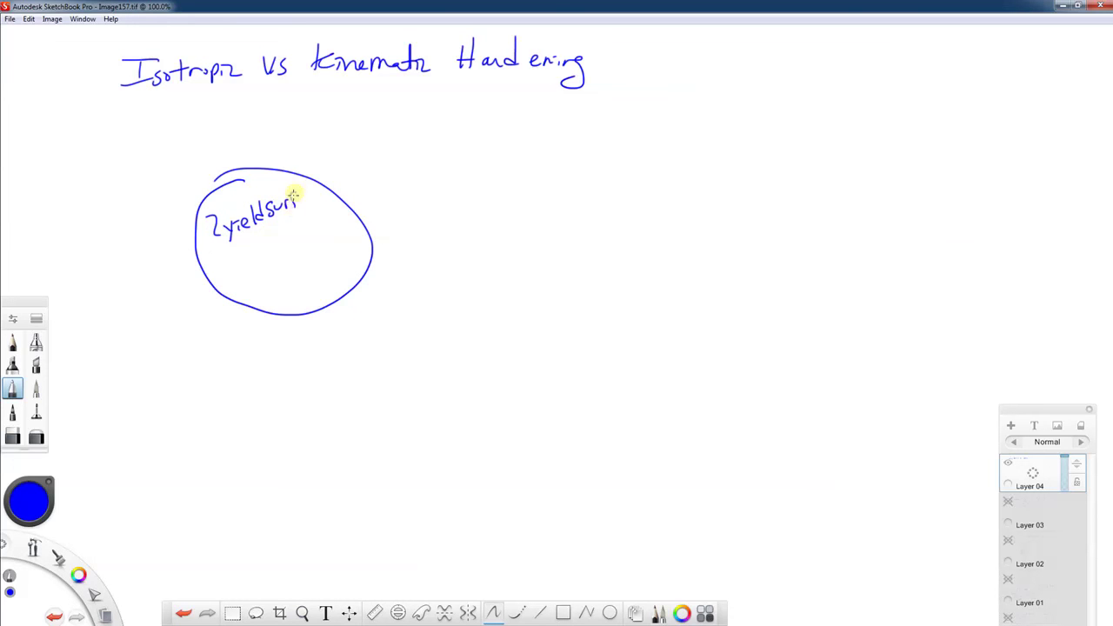
pyautogui.moveTo(315, 200); pyautogui.dragTo(324, 201)
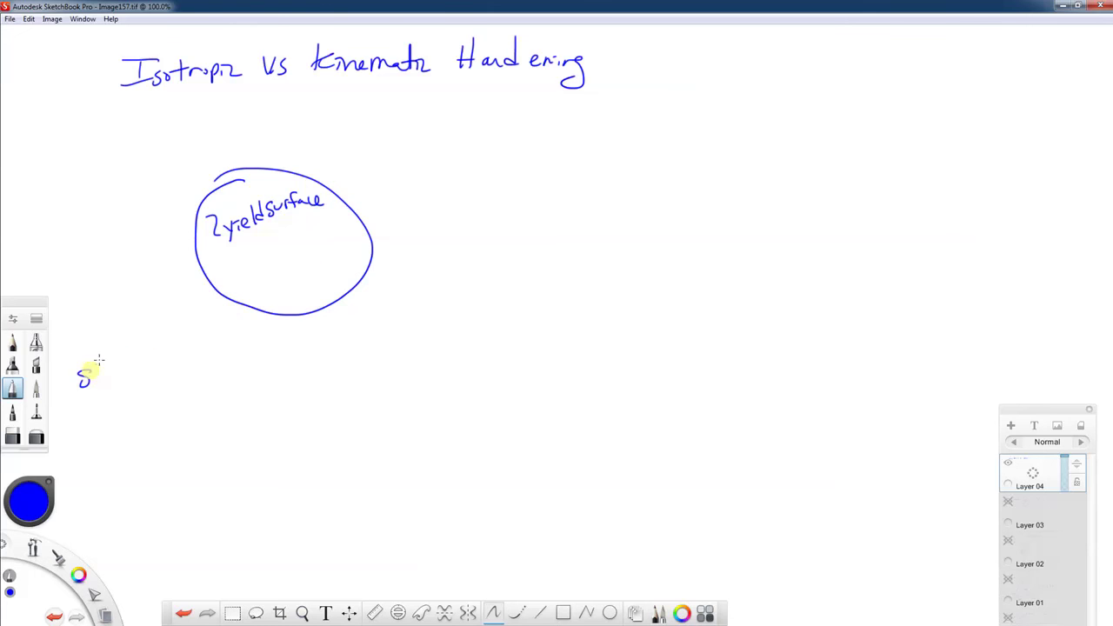
# - Write "stress space" and "9-D" below the circle and sketch labelled X, Y and Z axes beside it
pyautogui.moveTo(102, 374)
pyautogui.mouseDown()
pyautogui.moveTo(157, 383)
pyautogui.moveTo(161, 371)
pyautogui.moveTo(210, 372)
pyautogui.mouseUp()
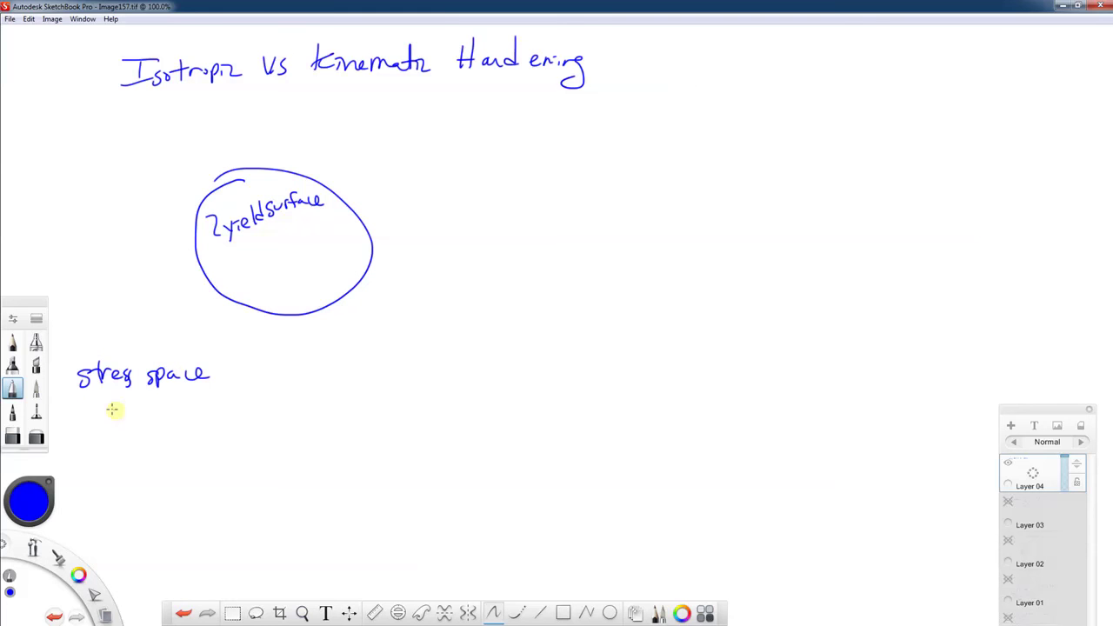
pyautogui.moveTo(97, 401)
pyautogui.mouseDown()
pyautogui.moveTo(94, 417)
pyautogui.moveTo(117, 405)
pyautogui.moveTo(131, 417)
pyautogui.mouseUp()
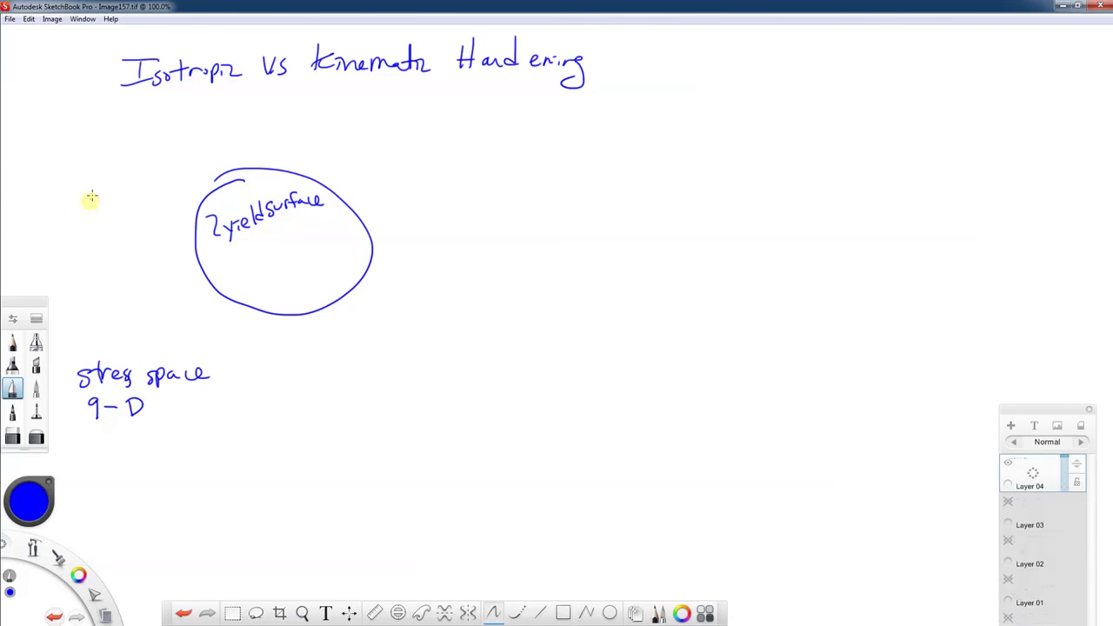
pyautogui.moveTo(73, 207)
pyautogui.mouseDown()
pyautogui.moveTo(69, 245)
pyautogui.moveTo(103, 244)
pyautogui.moveTo(81, 271)
pyautogui.mouseUp()
pyautogui.moveTo(100, 247)
pyautogui.mouseDown()
pyautogui.moveTo(109, 243)
pyautogui.moveTo(108, 259)
pyautogui.mouseUp()
pyautogui.moveTo(59, 182); pyautogui.dragTo(73, 200)
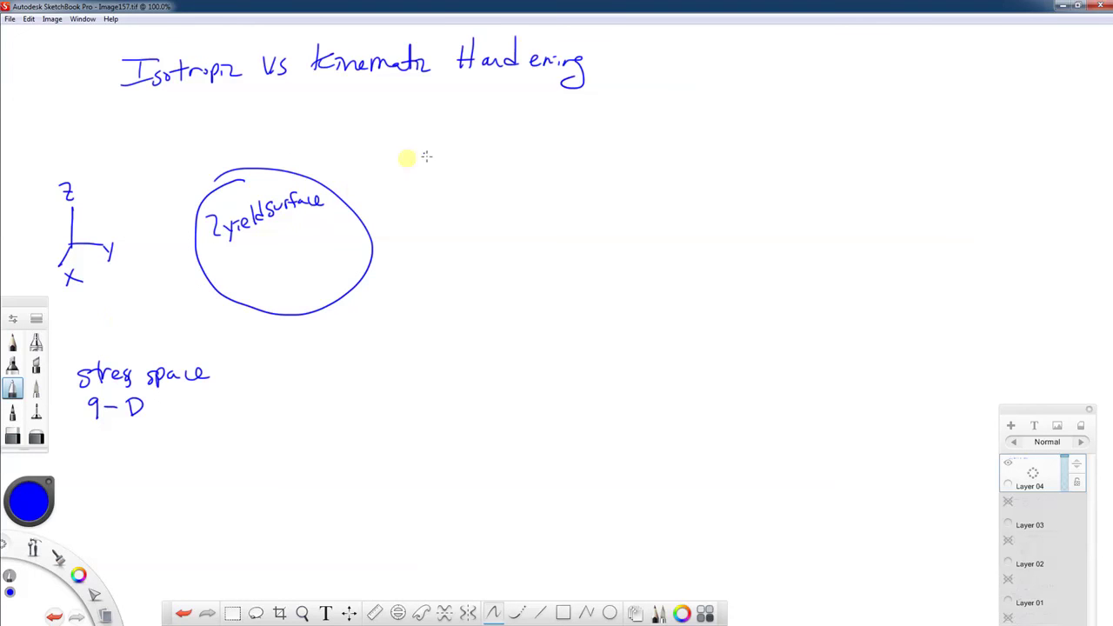
# - List the nine stress components under "9-D": σx, σy, σz, τxy, τxz, τyz, τyx, τzx and τzy
pyautogui.moveTo(162, 440)
pyautogui.mouseDown()
pyautogui.moveTo(181, 457)
pyautogui.moveTo(228, 442)
pyautogui.moveTo(231, 460)
pyautogui.moveTo(261, 435)
pyautogui.moveTo(289, 451)
pyautogui.mouseUp()
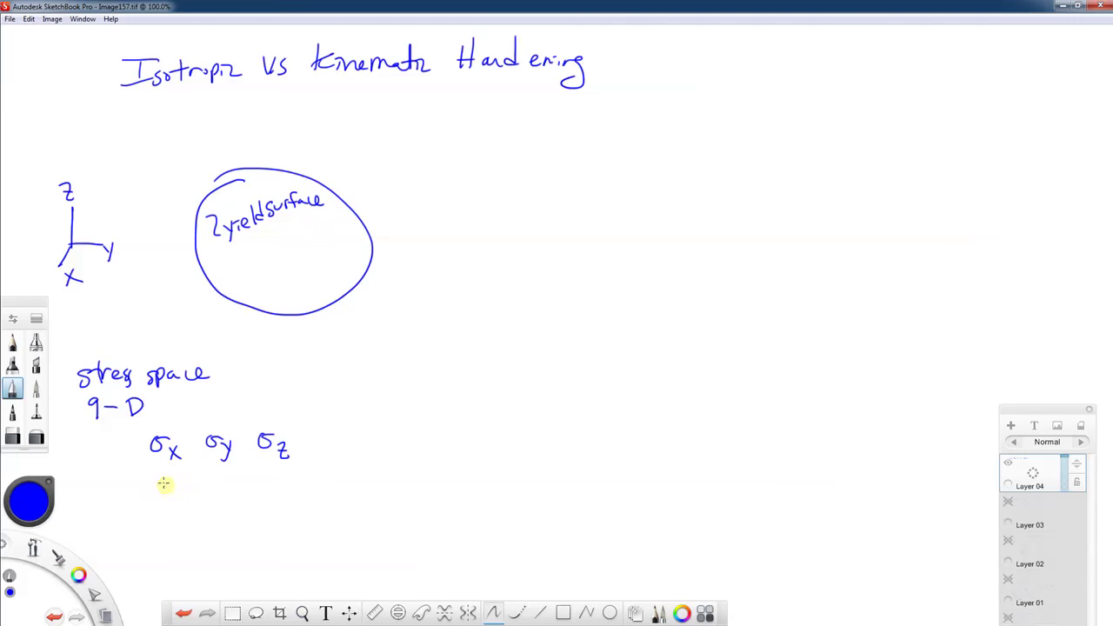
pyautogui.moveTo(165, 480)
pyautogui.mouseDown()
pyautogui.moveTo(221, 483)
pyautogui.moveTo(253, 483)
pyautogui.mouseUp()
pyautogui.moveTo(191, 520)
pyautogui.mouseDown()
pyautogui.moveTo(205, 518)
pyautogui.moveTo(202, 534)
pyautogui.moveTo(214, 539)
pyautogui.mouseUp()
pyautogui.moveTo(219, 523)
pyautogui.mouseDown()
pyautogui.moveTo(231, 536)
pyautogui.moveTo(281, 513)
pyautogui.moveTo(295, 532)
pyautogui.moveTo(259, 554)
pyautogui.mouseUp()
pyautogui.moveTo(251, 554)
pyautogui.mouseDown()
pyautogui.moveTo(252, 571)
pyautogui.moveTo(290, 575)
pyautogui.mouseUp()
pyautogui.moveTo(291, 561); pyautogui.dragTo(275, 576)
pyautogui.moveTo(316, 549)
pyautogui.mouseDown()
pyautogui.moveTo(334, 543)
pyautogui.moveTo(323, 569)
pyautogui.moveTo(346, 570)
pyautogui.mouseUp()
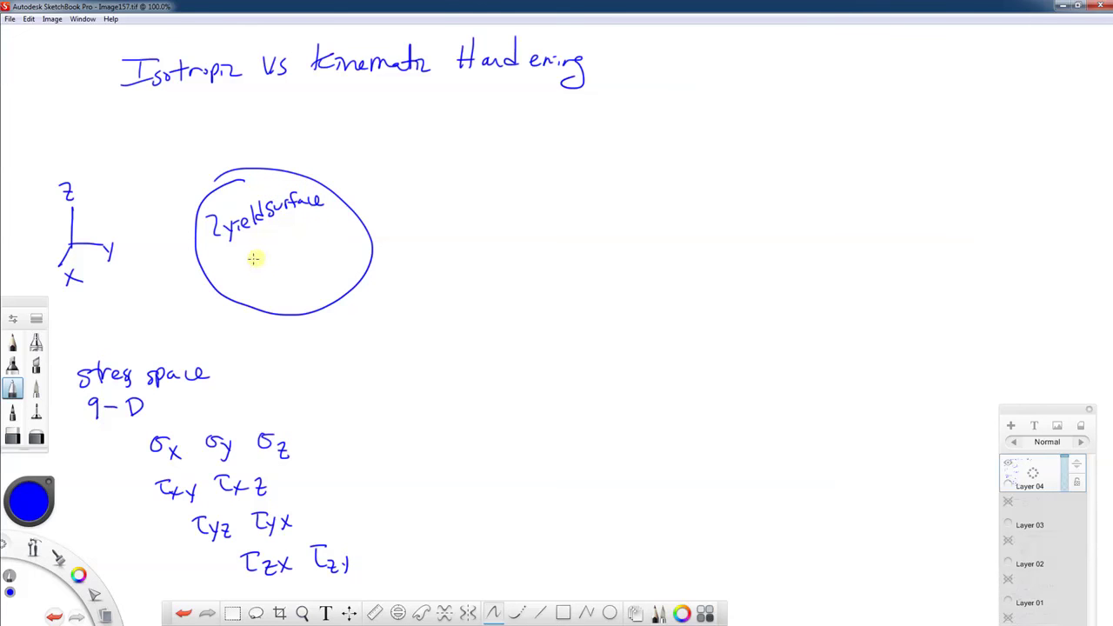
# - Write "elastic" inside the yield surface and mark a point on its boundary with a leader labelled "plastic"
pyautogui.moveTo(261, 265); pyautogui.dragTo(276, 259)
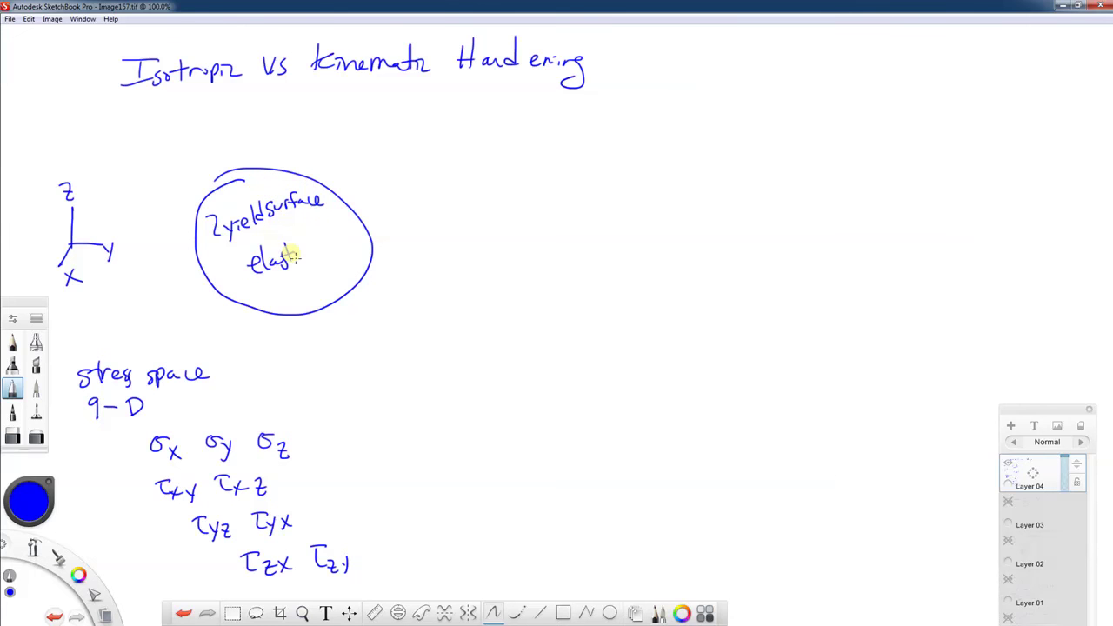
pyautogui.moveTo(278, 172)
pyautogui.mouseDown()
pyautogui.moveTo(316, 125)
pyautogui.moveTo(365, 125)
pyautogui.mouseUp()
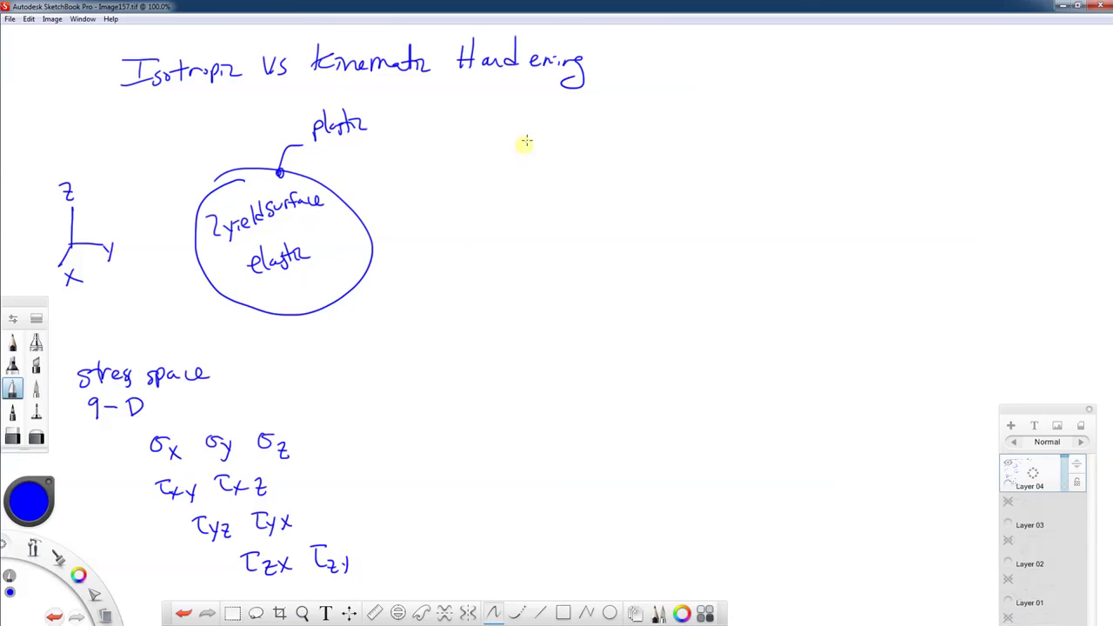
# - Draw three nested yield surfaces of increasing size beside the labelled yield surface
pyautogui.moveTo(530, 141)
pyautogui.mouseDown()
pyautogui.moveTo(504, 148)
pyautogui.moveTo(503, 268)
pyautogui.moveTo(643, 229)
pyautogui.moveTo(535, 145)
pyautogui.mouseUp()
pyautogui.moveTo(482, 119)
pyautogui.mouseDown()
pyautogui.moveTo(445, 148)
pyautogui.moveTo(434, 234)
pyautogui.moveTo(464, 280)
pyautogui.moveTo(579, 315)
pyautogui.moveTo(649, 297)
pyautogui.moveTo(672, 186)
pyautogui.moveTo(607, 138)
pyautogui.moveTo(476, 118)
pyautogui.moveTo(503, 123)
pyautogui.moveTo(431, 129)
pyautogui.moveTo(409, 173)
pyautogui.moveTo(437, 285)
pyautogui.moveTo(529, 352)
pyautogui.moveTo(667, 350)
pyautogui.moveTo(750, 261)
pyautogui.moveTo(662, 140)
pyautogui.moveTo(461, 111)
pyautogui.mouseUp()
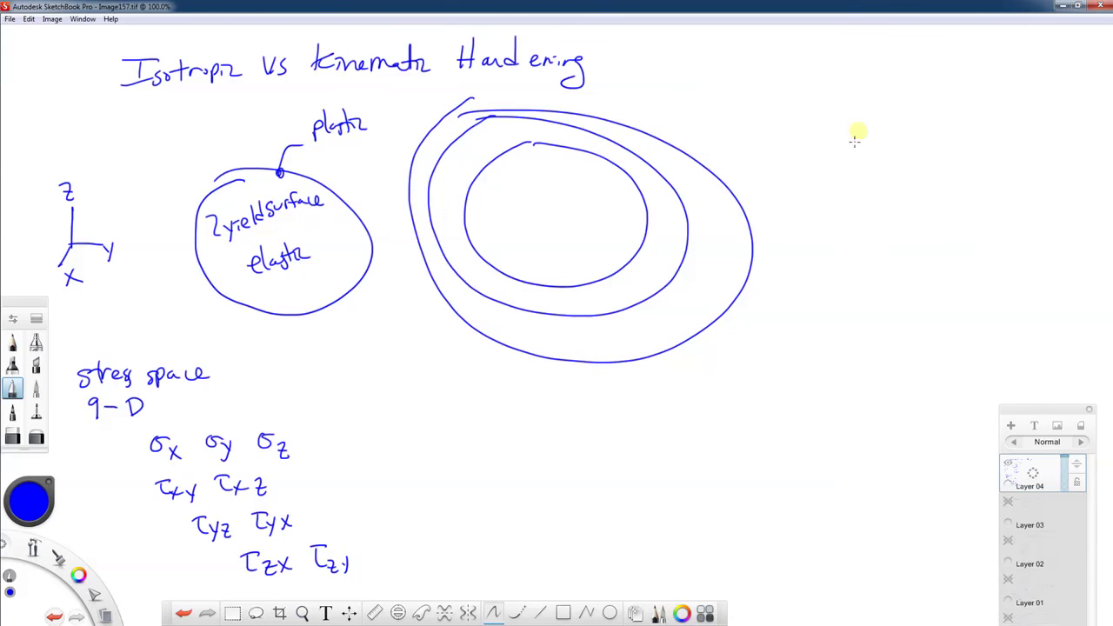
# - Sketch a hardening curve rising from a yield point on the vertical axis, with axes labelled σ and εᵖ
pyautogui.moveTo(850, 110)
pyautogui.mouseDown()
pyautogui.moveTo(851, 258)
pyautogui.moveTo(990, 248)
pyautogui.mouseUp()
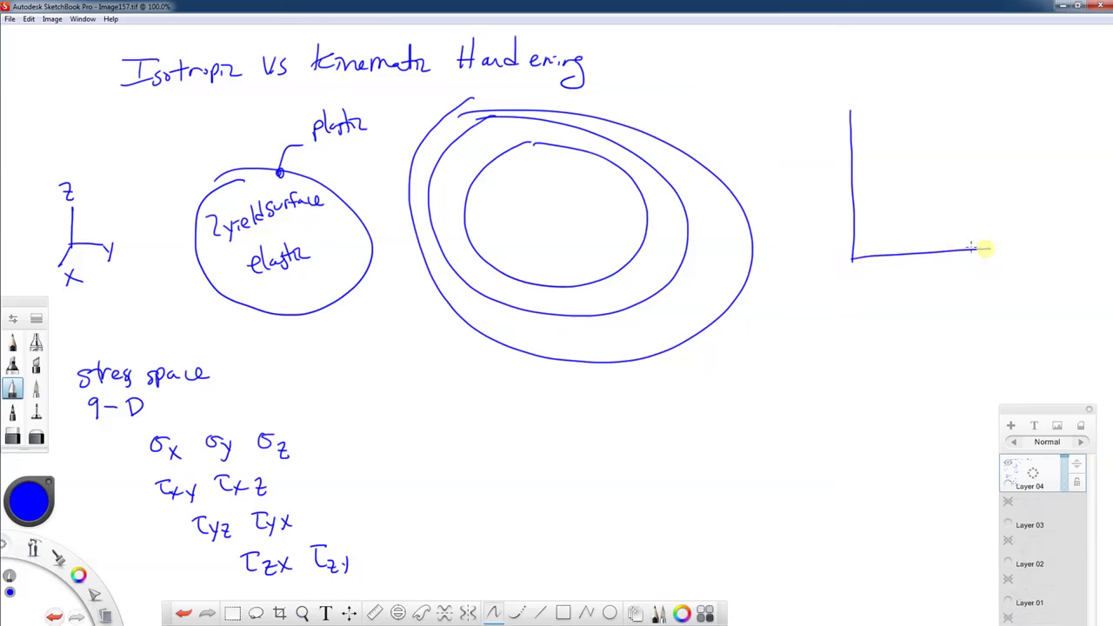
pyautogui.moveTo(853, 185)
pyautogui.mouseDown()
pyautogui.moveTo(874, 148)
pyautogui.moveTo(965, 98)
pyautogui.mouseUp()
pyautogui.moveTo(822, 116); pyautogui.dragTo(842, 108)
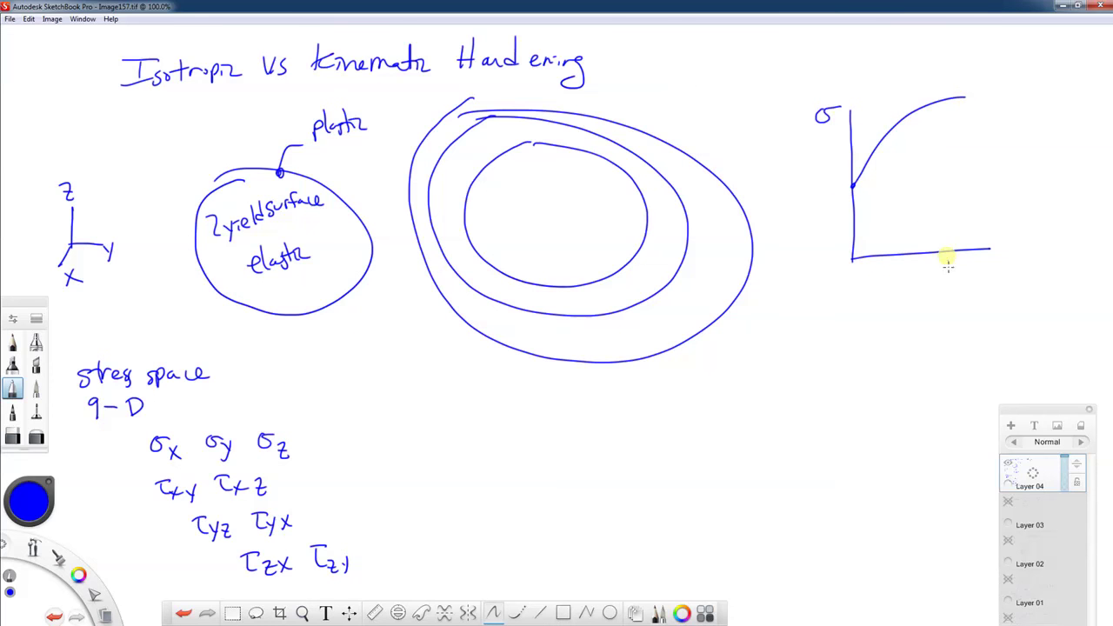
pyautogui.moveTo(967, 271); pyautogui.dragTo(973, 266)
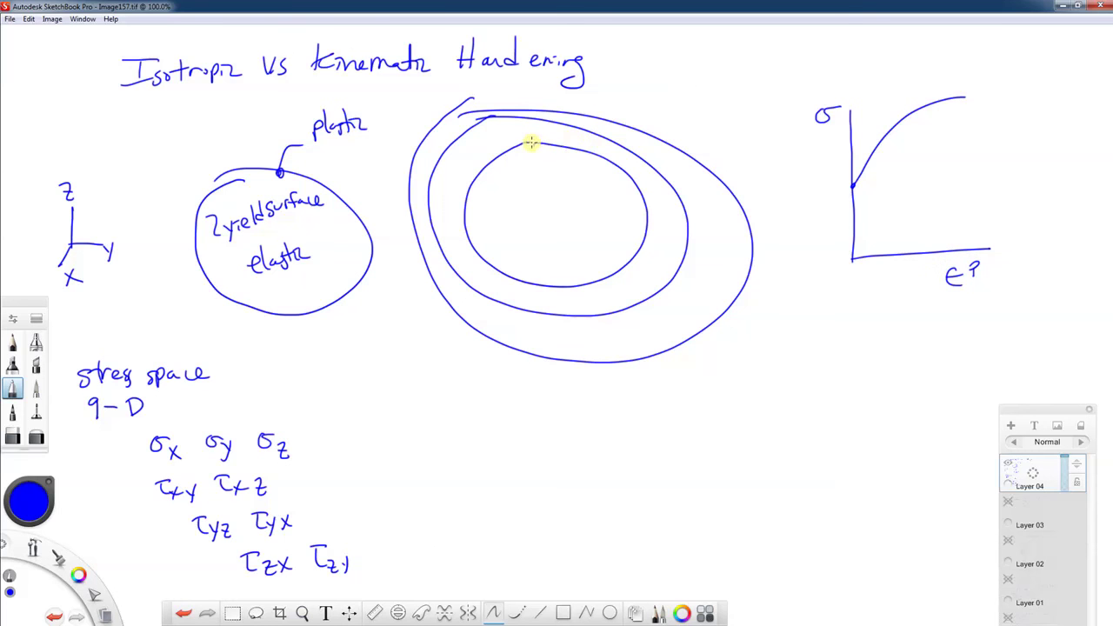
# - Mark two points with slope symbols on the hardening curve and join the nested yield surfaces with short vertical lines
pyautogui.click(883, 139)
pyautogui.click(932, 102)
pyautogui.moveTo(880, 153)
pyautogui.mouseDown()
pyautogui.moveTo(880, 177)
pyautogui.moveTo(889, 167)
pyautogui.mouseUp()
pyautogui.moveTo(913, 121); pyautogui.dragTo(913, 132)
pyautogui.moveTo(901, 130); pyautogui.dragTo(918, 129)
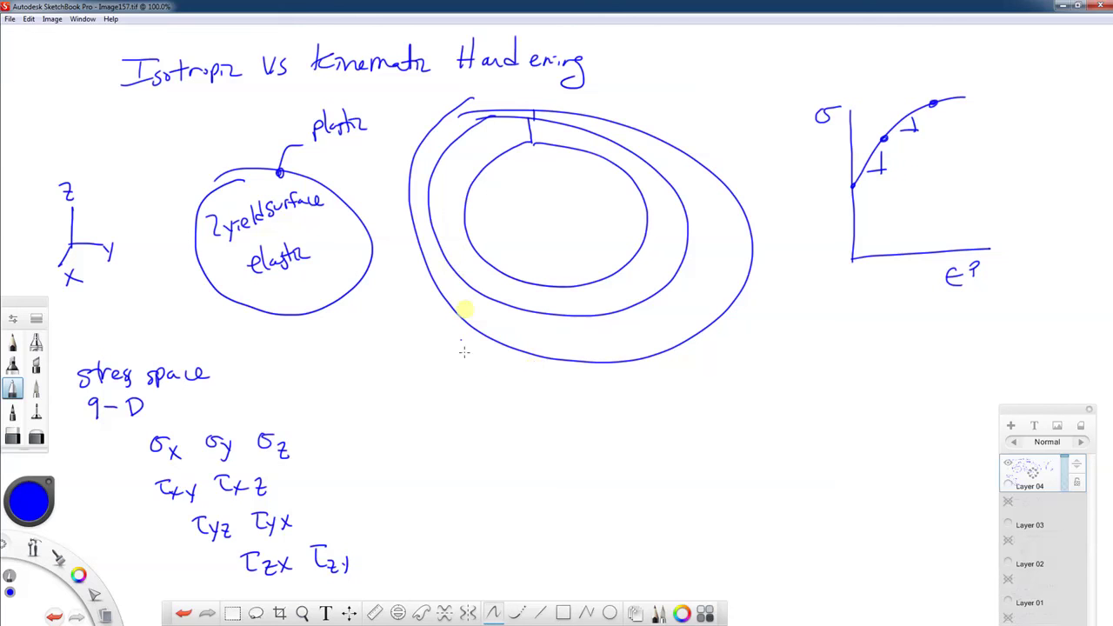
# - Draw a large ellipse around a small dashed circle below the nested surfaces and bracket its height as "new elastic range"
pyautogui.moveTo(555, 412)
pyautogui.mouseDown()
pyautogui.moveTo(501, 450)
pyautogui.moveTo(567, 543)
pyautogui.moveTo(755, 479)
pyautogui.moveTo(605, 395)
pyautogui.moveTo(531, 432)
pyautogui.moveTo(550, 412)
pyautogui.mouseUp()
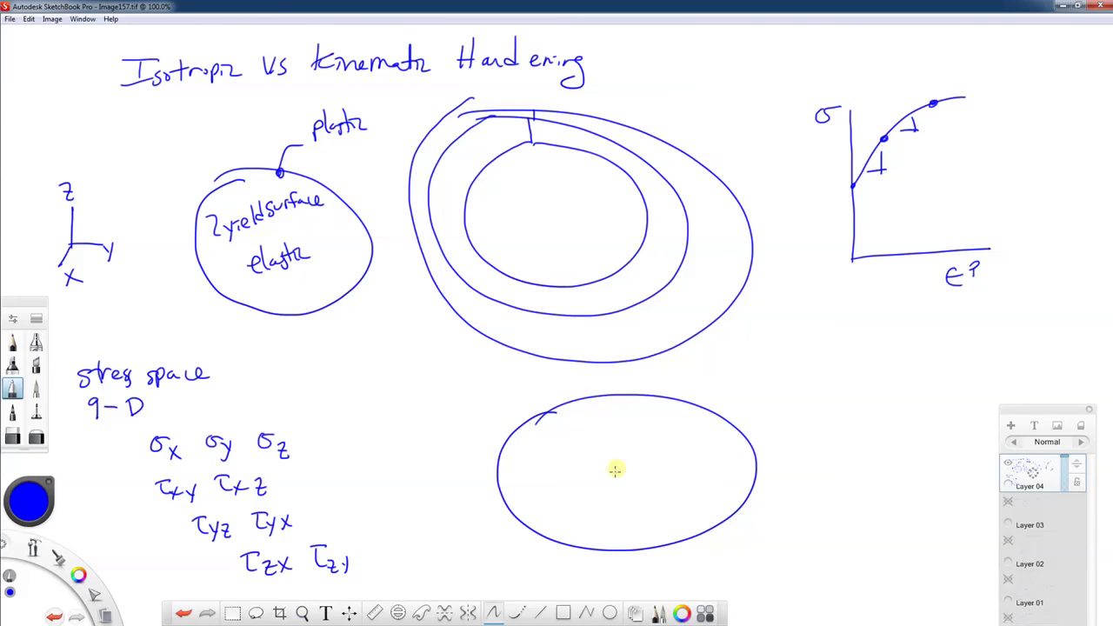
pyautogui.moveTo(597, 454)
pyautogui.mouseDown()
pyautogui.moveTo(586, 480)
pyautogui.moveTo(638, 479)
pyautogui.mouseUp()
pyautogui.moveTo(598, 442)
pyautogui.mouseDown()
pyautogui.moveTo(631, 455)
pyautogui.moveTo(626, 475)
pyautogui.mouseUp()
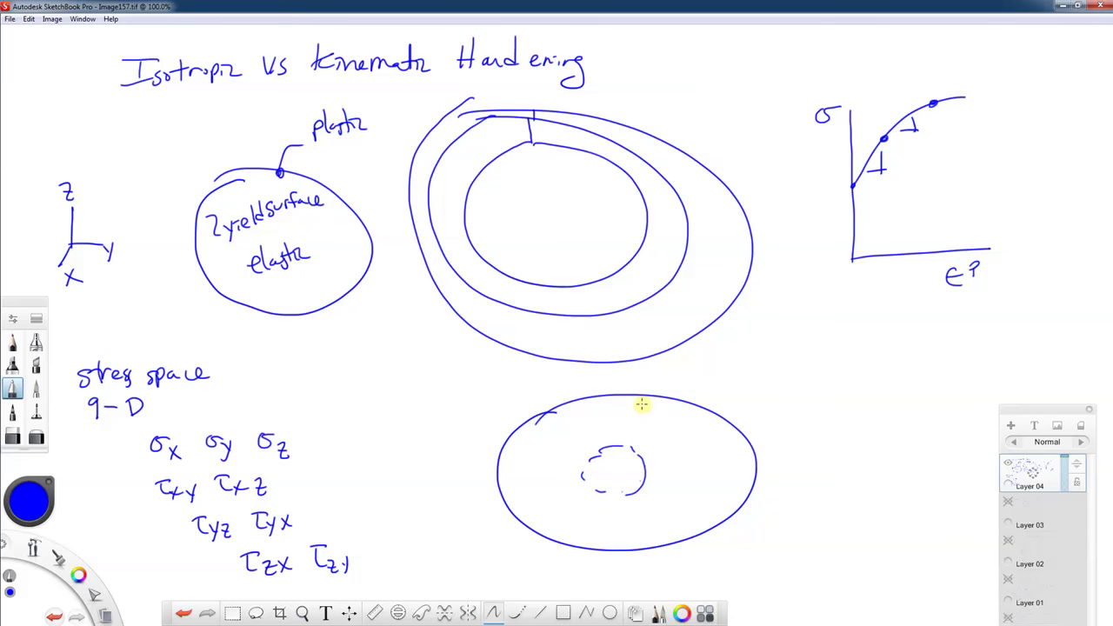
pyautogui.moveTo(635, 401)
pyautogui.mouseDown()
pyautogui.moveTo(657, 432)
pyautogui.moveTo(662, 492)
pyautogui.moveTo(650, 546)
pyautogui.mouseUp()
pyautogui.moveTo(669, 457)
pyautogui.mouseDown()
pyautogui.moveTo(741, 446)
pyautogui.moveTo(748, 426)
pyautogui.moveTo(750, 443)
pyautogui.moveTo(792, 437)
pyautogui.mouseUp()
pyautogui.moveTo(709, 473)
pyautogui.mouseDown()
pyautogui.moveTo(750, 470)
pyautogui.moveTo(751, 492)
pyautogui.moveTo(779, 475)
pyautogui.mouseUp()
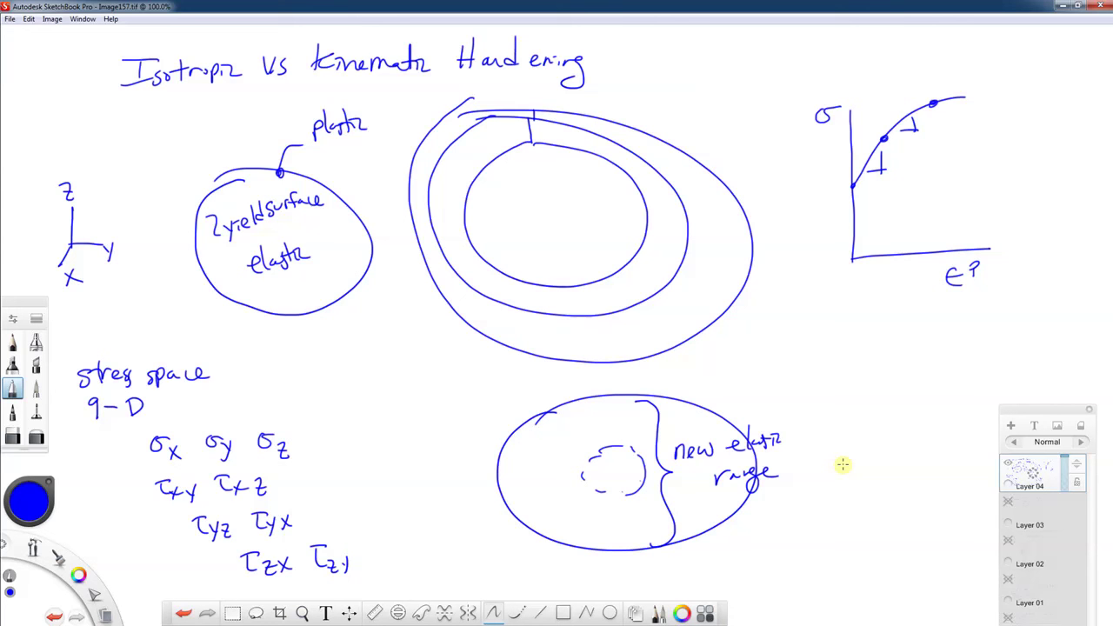
# - On a new blank page, draw three small separate circles in a column and mark each centre with a plus
pyautogui.moveTo(129, 101); pyautogui.dragTo(198, 98)
pyautogui.moveTo(319, 84); pyautogui.dragTo(419, 88)
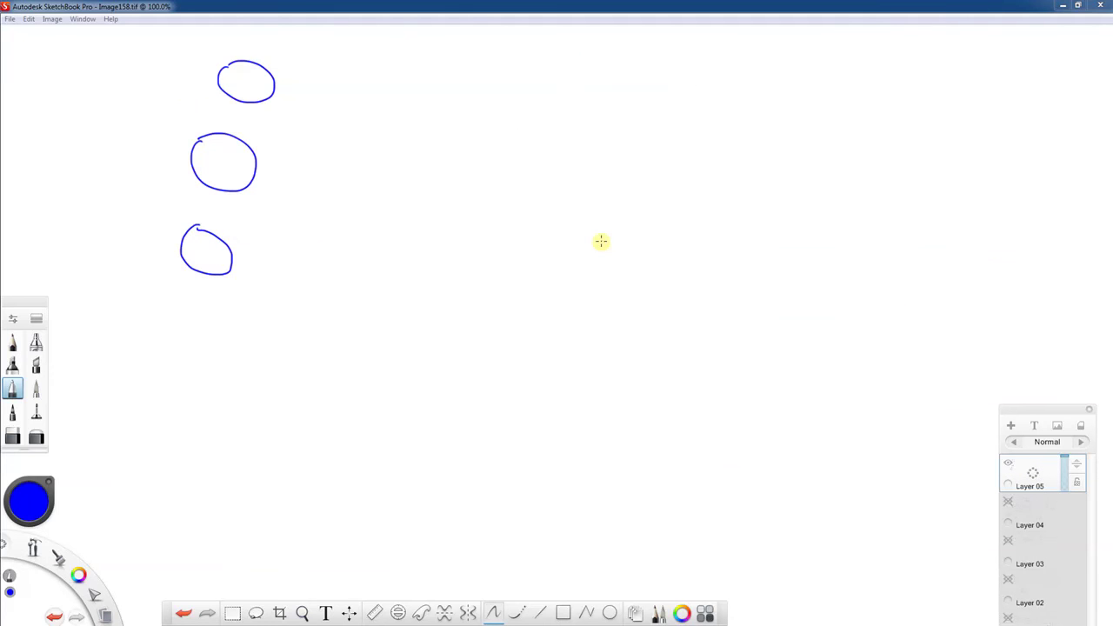
pyautogui.moveTo(199, 249)
pyautogui.mouseDown()
pyautogui.moveTo(216, 248)
pyautogui.moveTo(207, 257)
pyautogui.mouseUp()
pyautogui.moveTo(211, 163)
pyautogui.mouseDown()
pyautogui.moveTo(230, 162)
pyautogui.moveTo(221, 172)
pyautogui.mouseUp()
pyautogui.moveTo(234, 80)
pyautogui.mouseDown()
pyautogui.moveTo(253, 80)
pyautogui.moveTo(244, 90)
pyautogui.mouseUp()
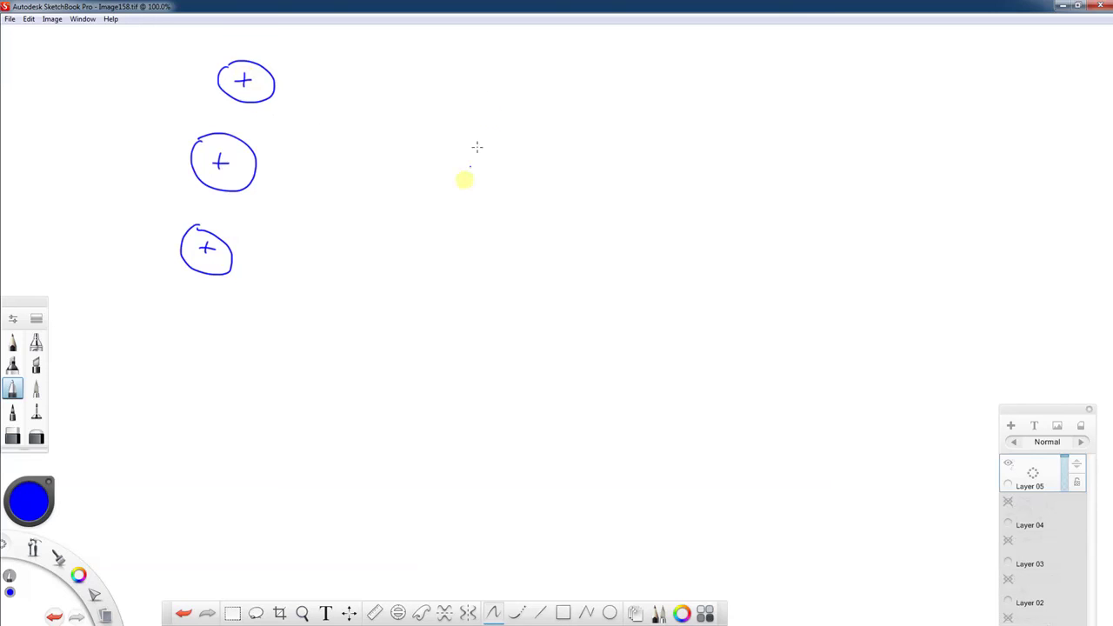
# - Sketch a cyclic stress-strain loop starting at the origin of axes labelled σ and ε
pyautogui.moveTo(487, 69)
pyautogui.mouseDown()
pyautogui.moveTo(505, 262)
pyautogui.moveTo(684, 253)
pyautogui.mouseUp()
pyautogui.moveTo(434, 98); pyautogui.dragTo(452, 96)
pyautogui.moveTo(675, 271); pyautogui.dragTo(676, 278)
pyautogui.moveTo(510, 260)
pyautogui.mouseDown()
pyautogui.moveTo(531, 116)
pyautogui.moveTo(632, 55)
pyautogui.moveTo(590, 340)
pyautogui.moveTo(450, 391)
pyautogui.moveTo(469, 166)
pyautogui.moveTo(460, 182)
pyautogui.moveTo(579, 68)
pyautogui.moveTo(633, 46)
pyautogui.mouseUp()
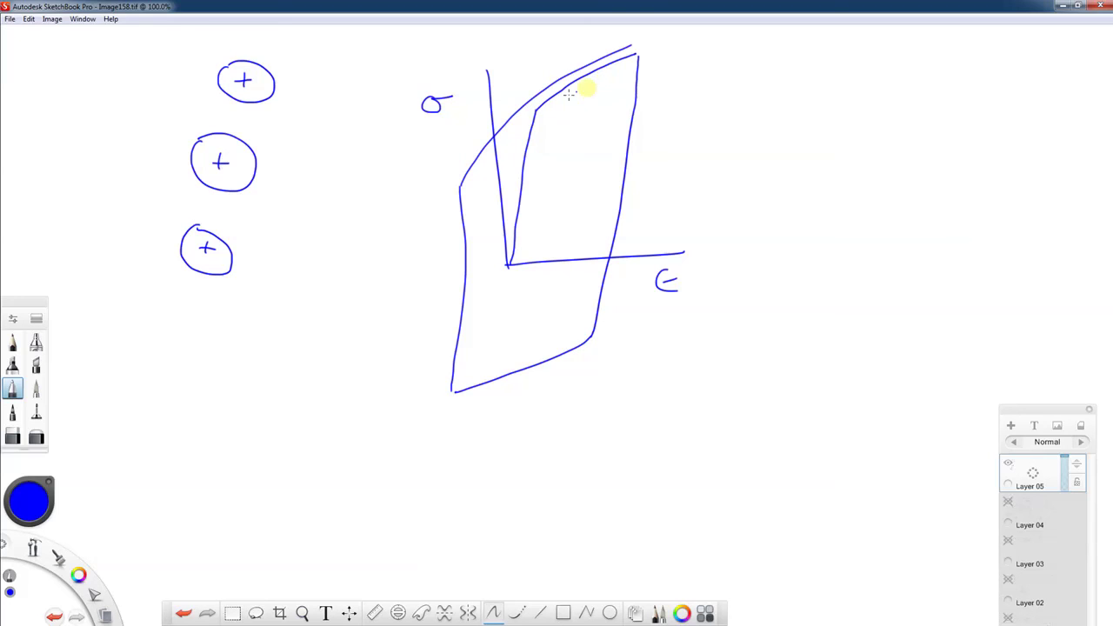
# - Overlay a straight line on the loop's first hardening segment and write "bi-linear response" beside the graph
pyautogui.moveTo(630, 54); pyautogui.dragTo(638, 55)
pyautogui.moveTo(550, 102)
pyautogui.mouseDown()
pyautogui.moveTo(625, 57)
pyautogui.moveTo(541, 107)
pyautogui.moveTo(627, 55)
pyautogui.mouseUp()
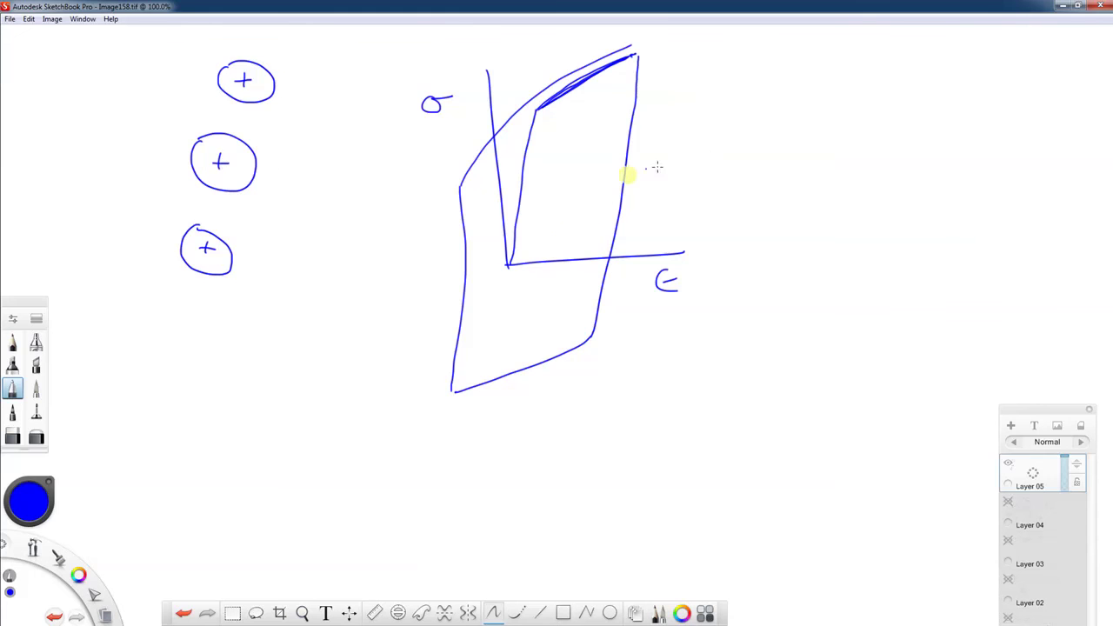
pyautogui.moveTo(738, 69)
pyautogui.mouseDown()
pyautogui.moveTo(738, 99)
pyautogui.moveTo(760, 101)
pyautogui.moveTo(757, 85)
pyautogui.moveTo(779, 76)
pyautogui.moveTo(783, 103)
pyautogui.mouseUp()
pyautogui.moveTo(791, 103)
pyautogui.mouseDown()
pyautogui.moveTo(904, 78)
pyautogui.moveTo(908, 96)
pyautogui.moveTo(973, 87)
pyautogui.mouseUp()
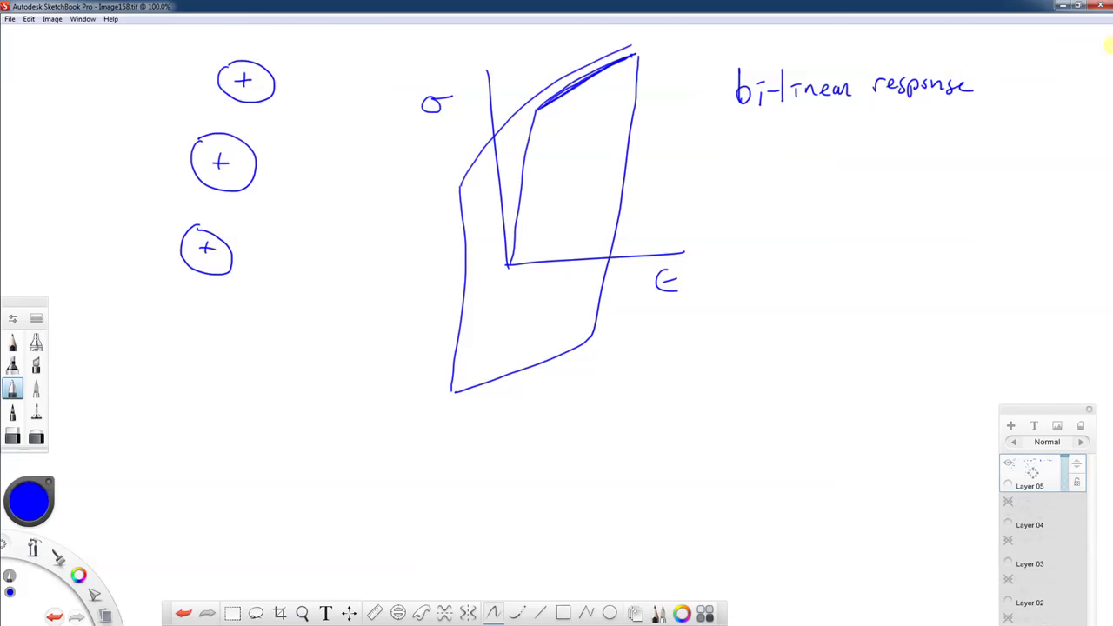
# - Switch to Abaqus/CAE, open the results of Job-1 and plot the Mises stress contours on the deformed shape
pyautogui.hotkey('alt', 'Tab')
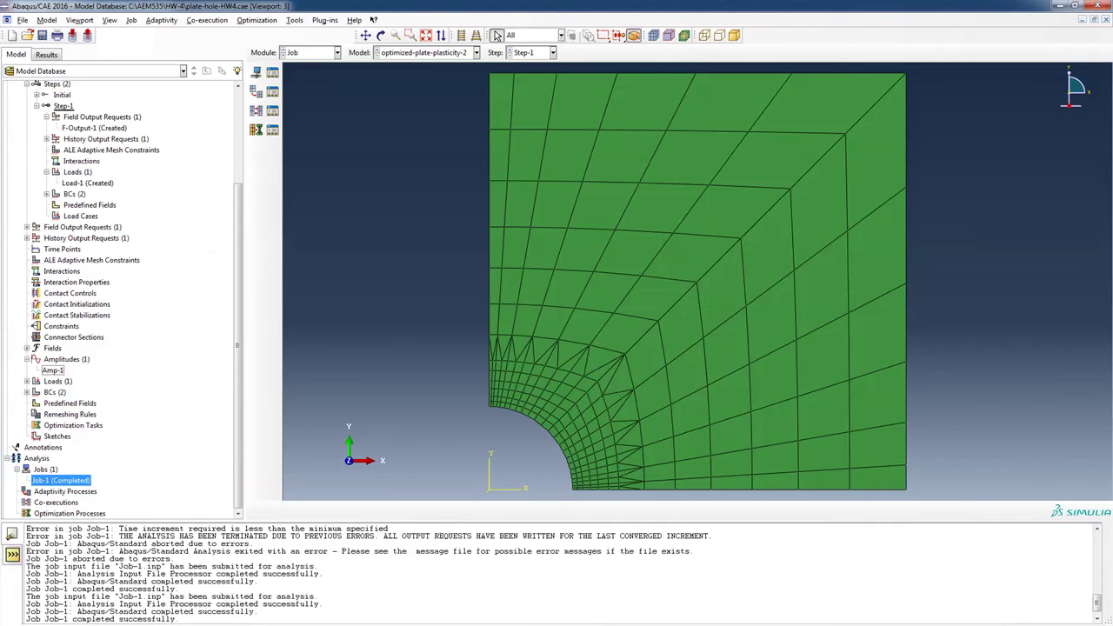
pyautogui.rightClick(83, 480)
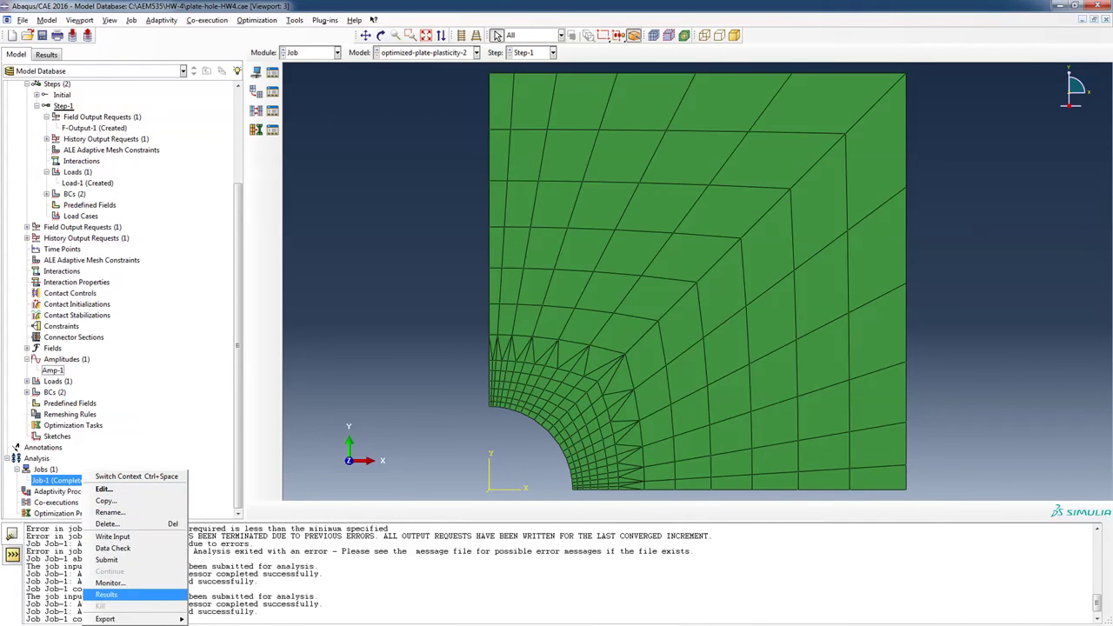
pyautogui.click(106, 594)
pyautogui.click(547, 332)
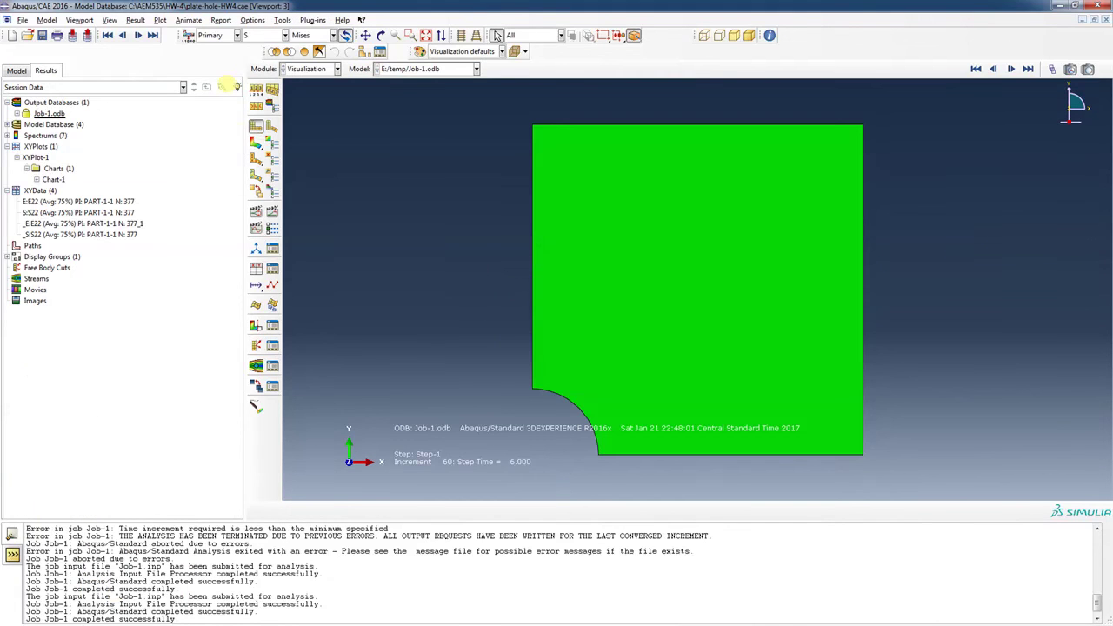
pyautogui.click(255, 142)
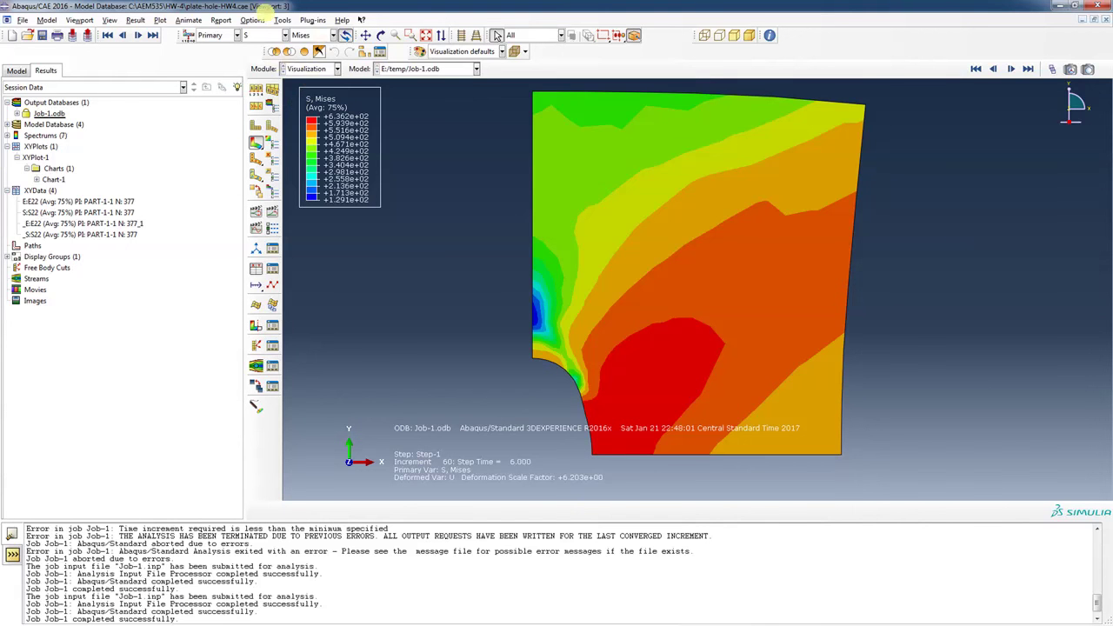
# - Set the plot's deformation scale factor to a uniform value of 1
pyautogui.click(253, 20)
pyautogui.click(266, 32)
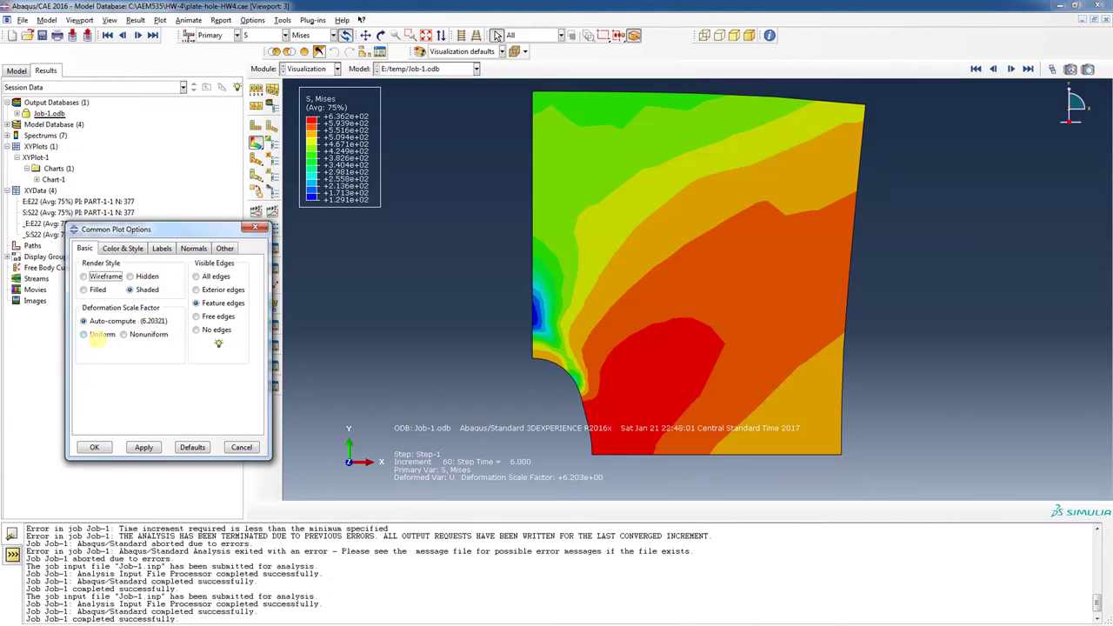
pyautogui.click(91, 335)
pyautogui.moveTo(137, 351); pyautogui.dragTo(92, 350)
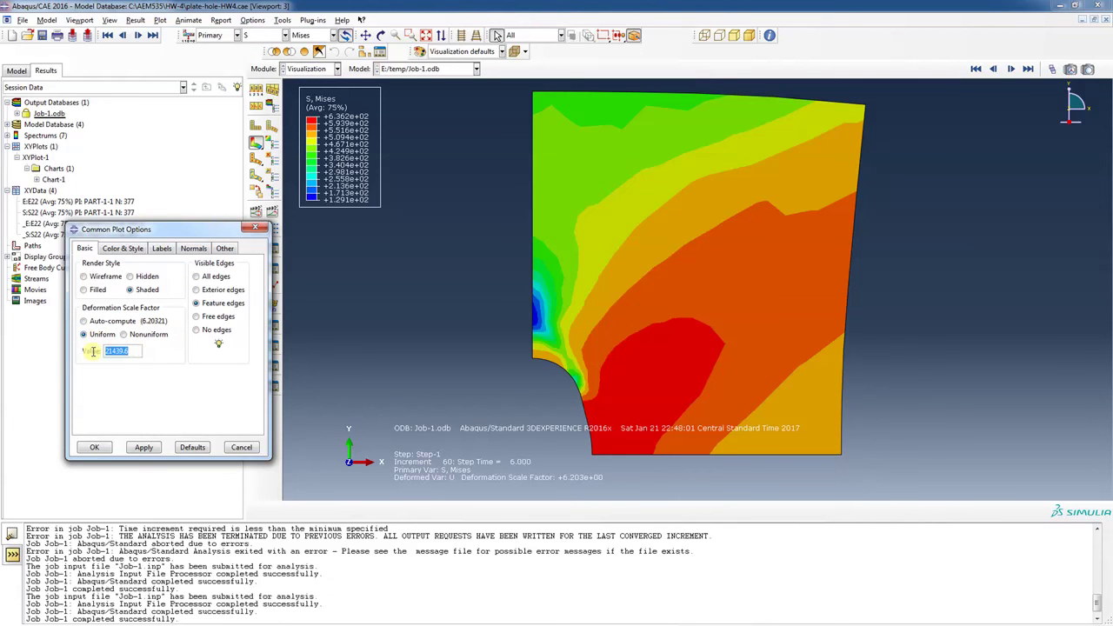
pyautogui.write('1')
pyautogui.click(143, 447)
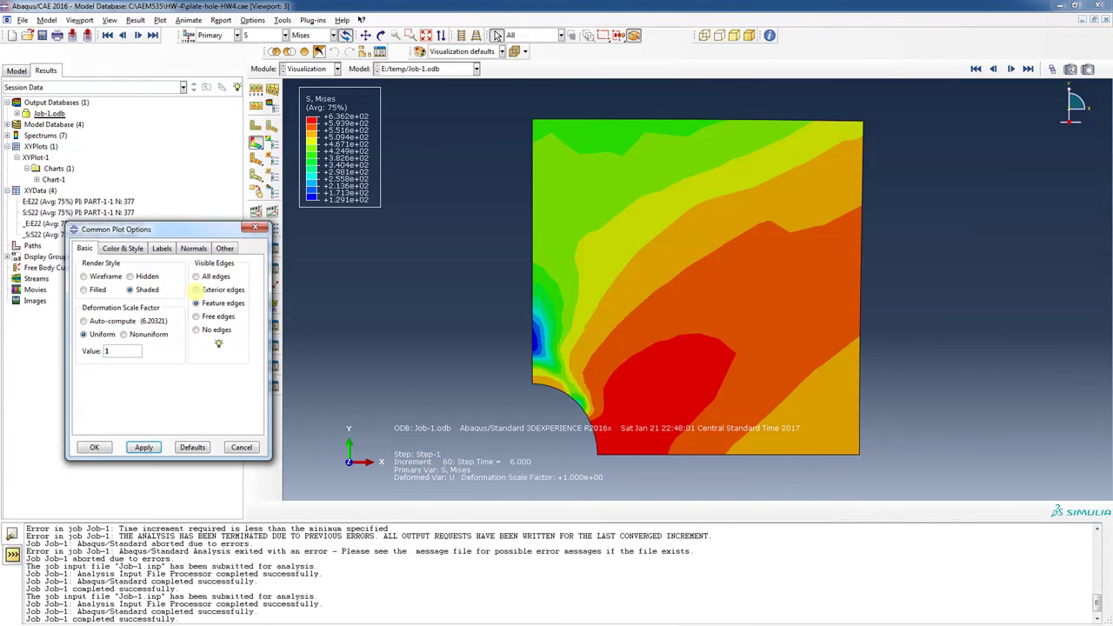
# - Show all element edges on the contour plot, return to feature edges only and close the plot options
pyautogui.click(196, 277)
pyautogui.click(143, 446)
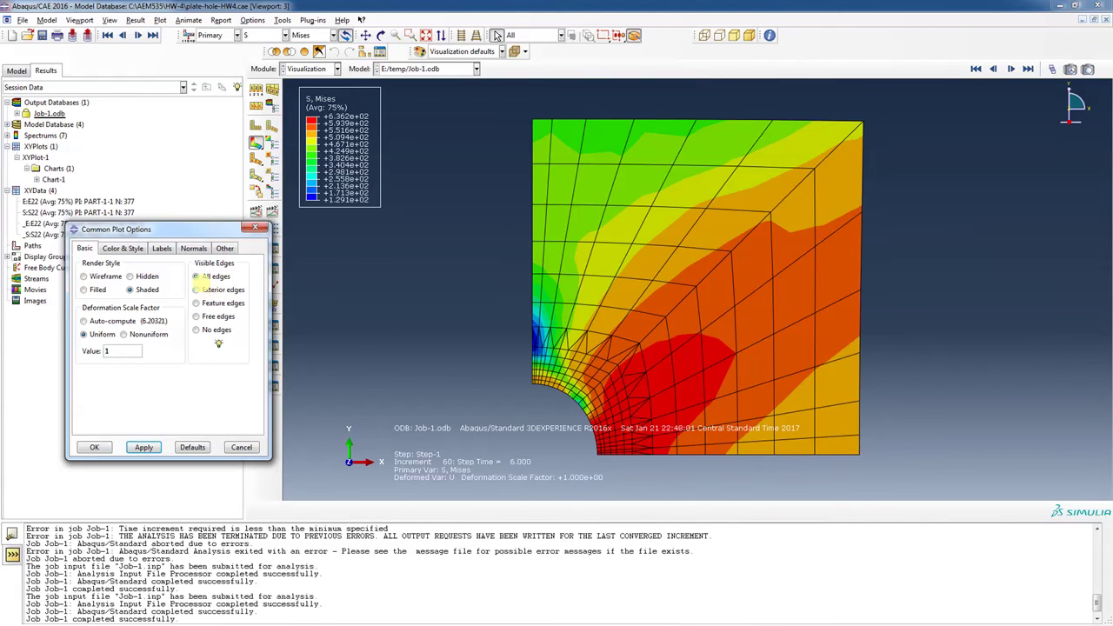
pyautogui.click(196, 303)
pyautogui.click(148, 448)
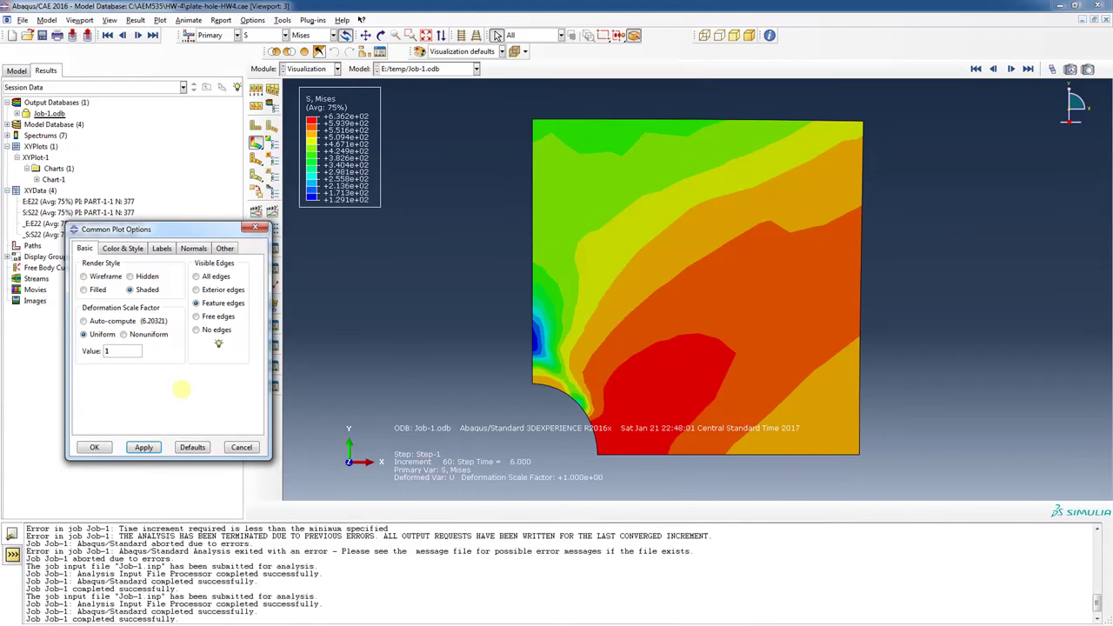
pyautogui.click(95, 447)
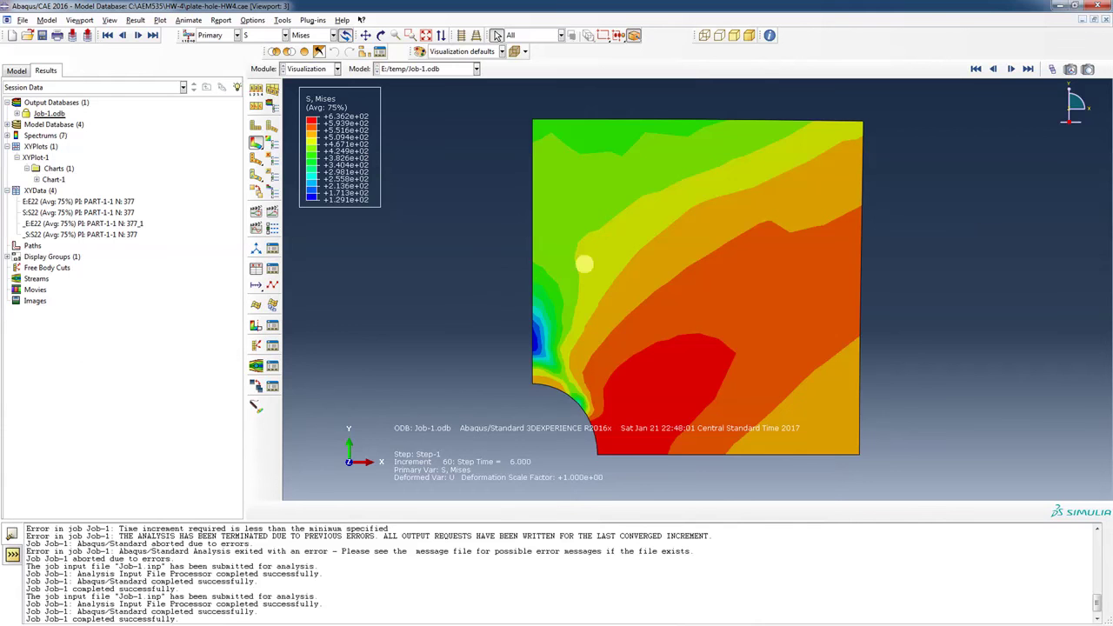
# - Change the contour plot to the plastic strain component PE22
pyautogui.click(698, 391)
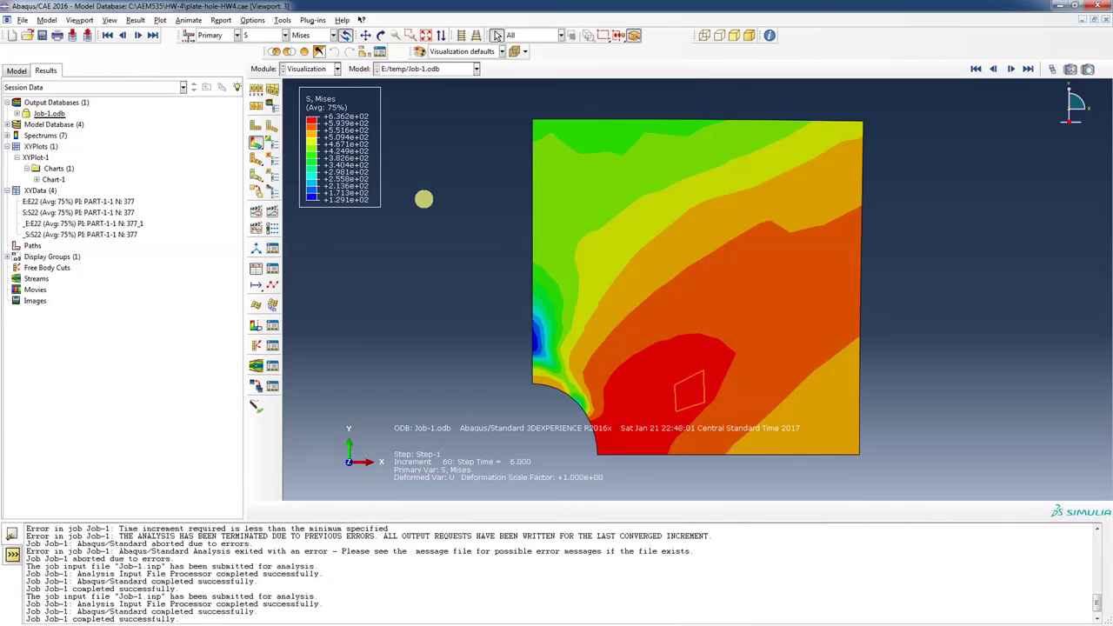
pyautogui.click(285, 35)
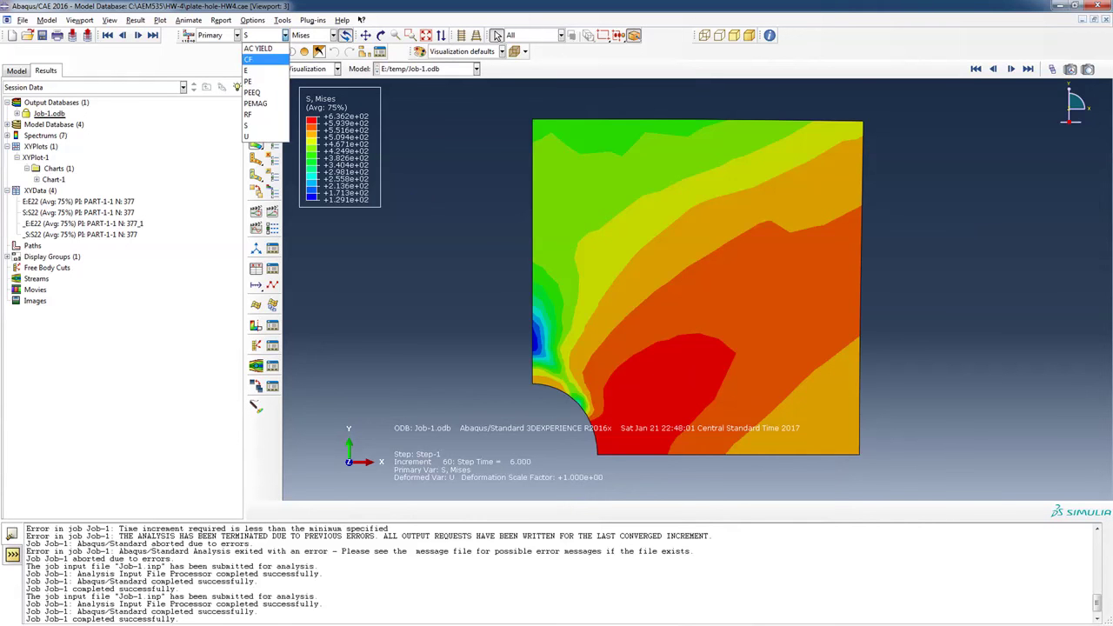
pyautogui.click(252, 81)
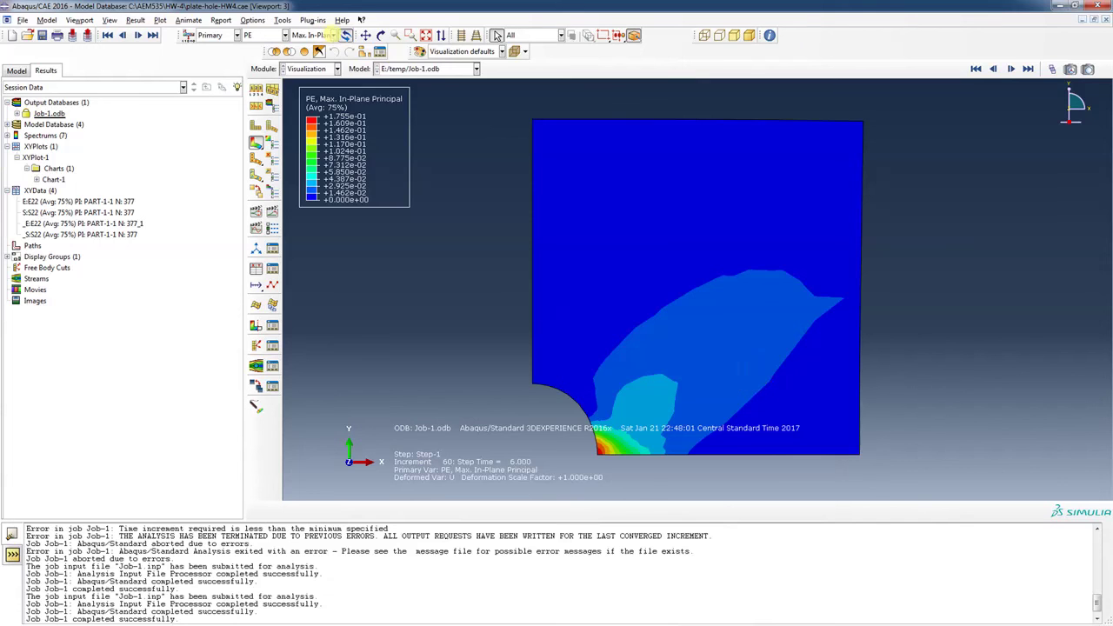
pyautogui.click(333, 34)
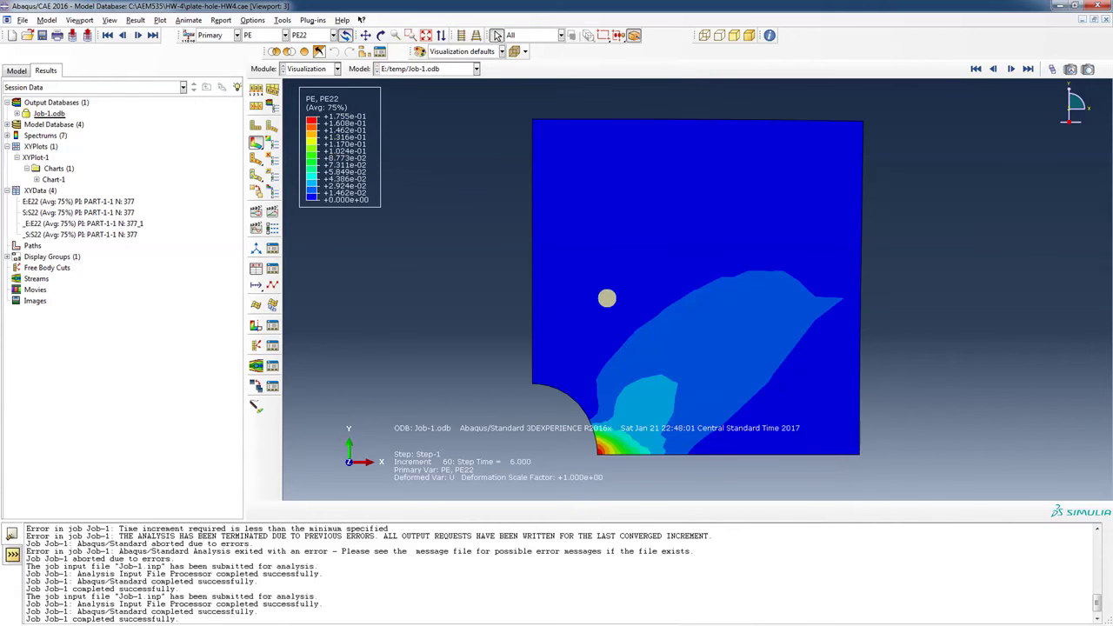
pyautogui.click(687, 364)
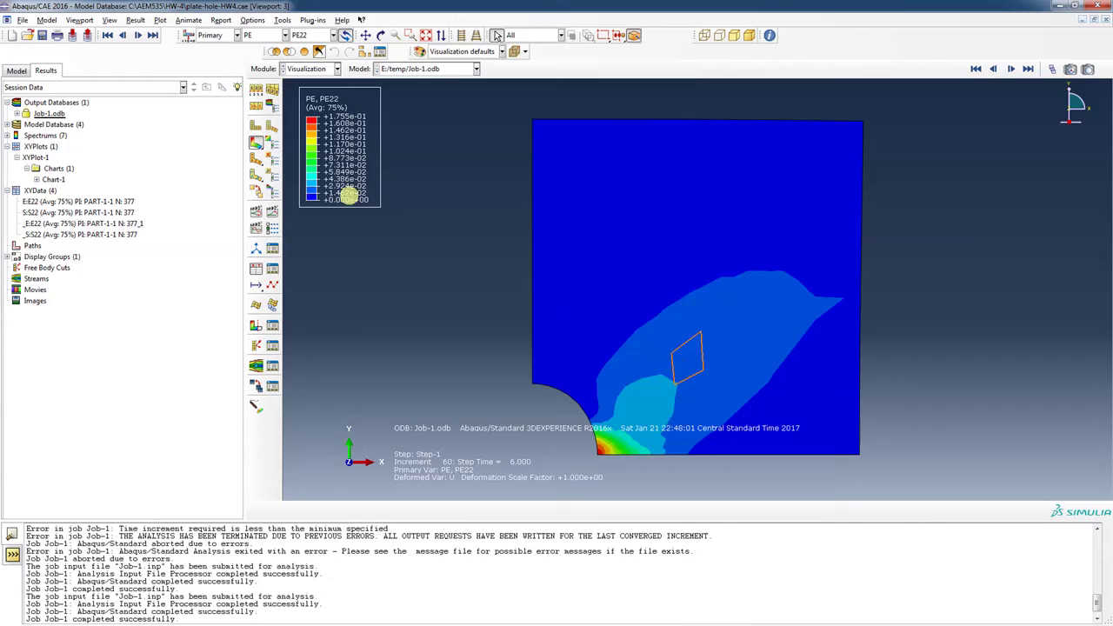
# - Play the time-history animation of PE22, adjust its animation options and stop it on the last frame
pyautogui.click(287, 205)
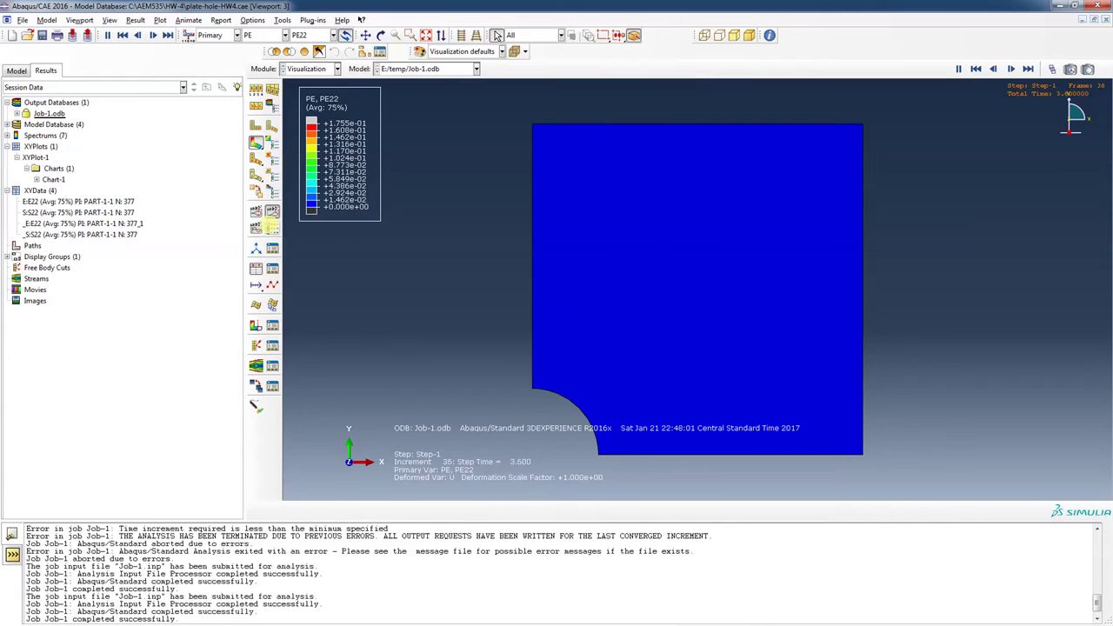
pyautogui.click(272, 228)
pyautogui.moveTo(379, 292); pyautogui.dragTo(412, 293)
pyautogui.click(388, 387)
pyautogui.click(327, 387)
pyautogui.click(1028, 68)
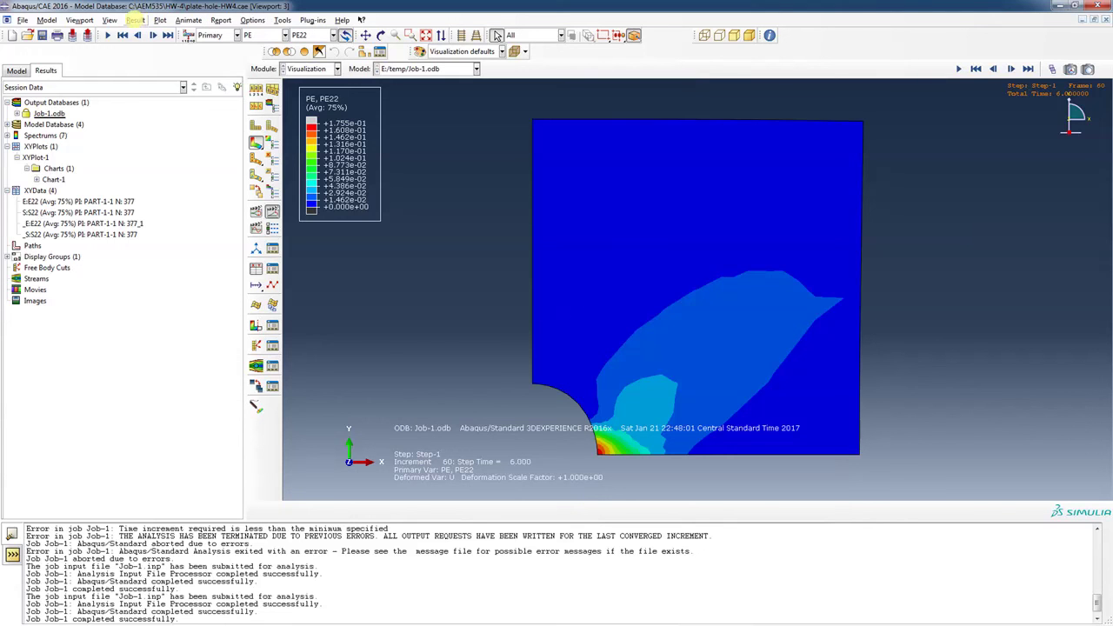
# - Mirror the displayed quarter-plate results about the XZ plane using the ODB display options
pyautogui.click(135, 20)
pyautogui.moveTo(110, 19)
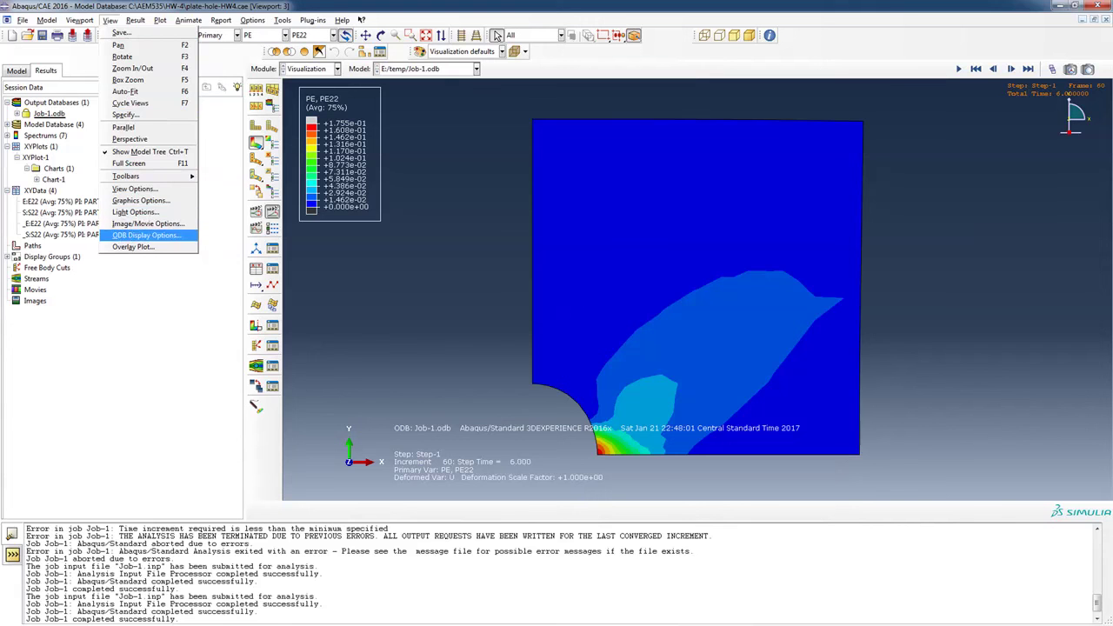
pyautogui.click(146, 235)
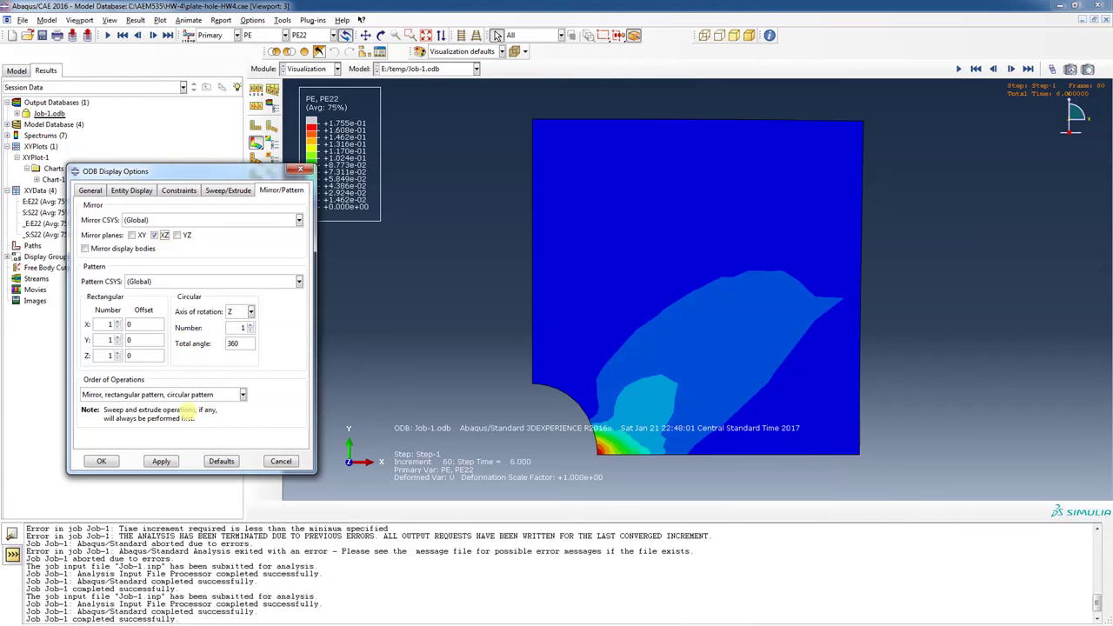
pyautogui.click(161, 461)
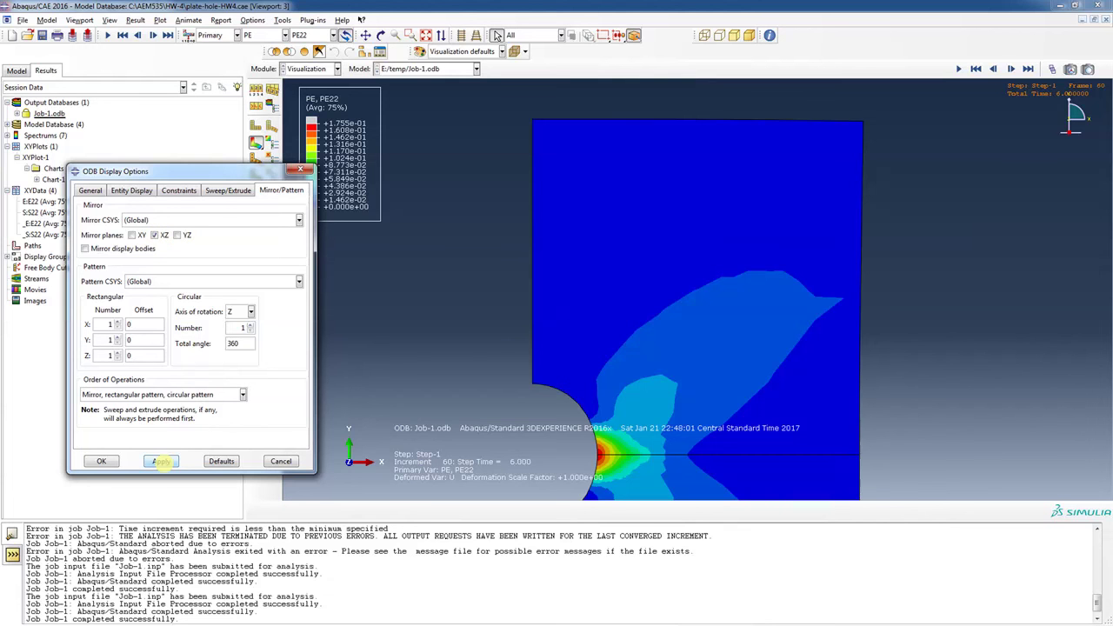
pyautogui.click(425, 34)
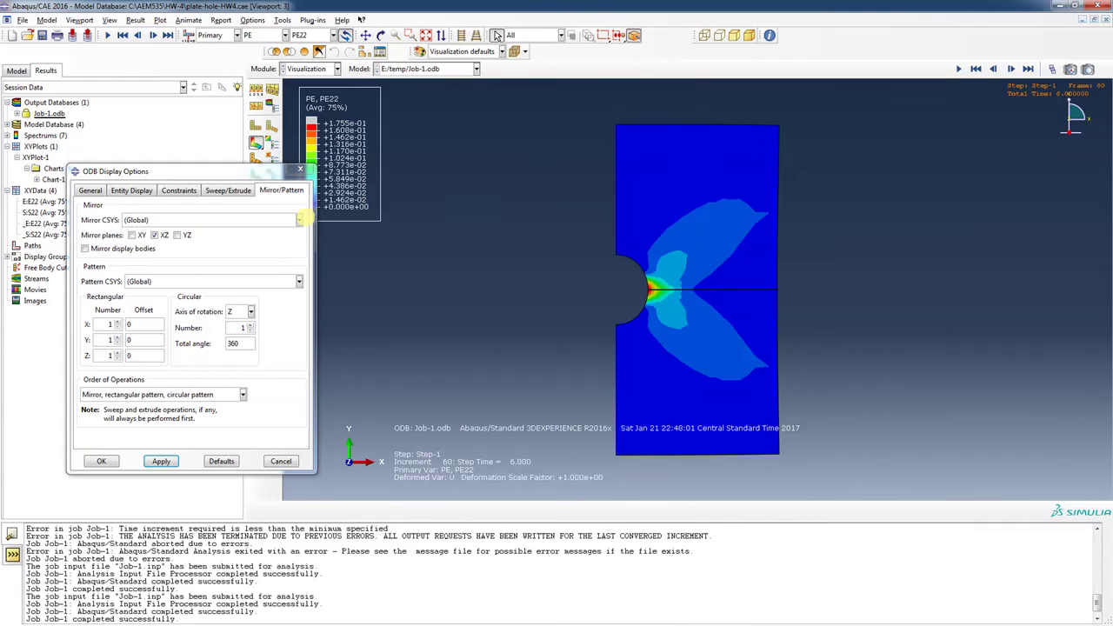
# - Mirror the results about the YZ plane as well to display the full plate, and close the display options
pyautogui.click(178, 234)
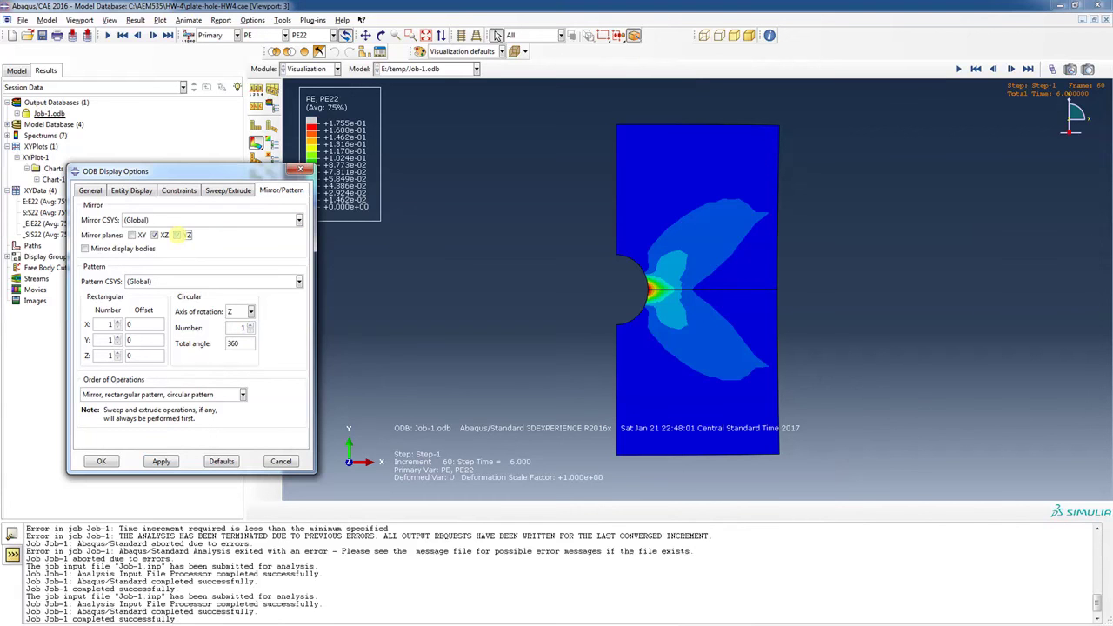
pyautogui.click(162, 461)
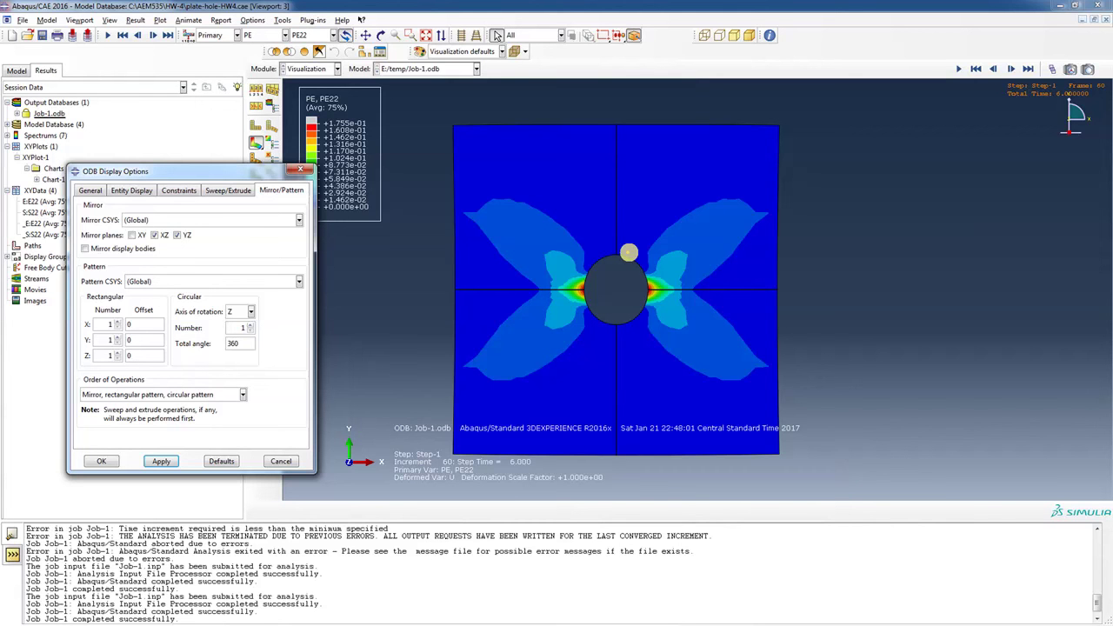
pyautogui.click(105, 461)
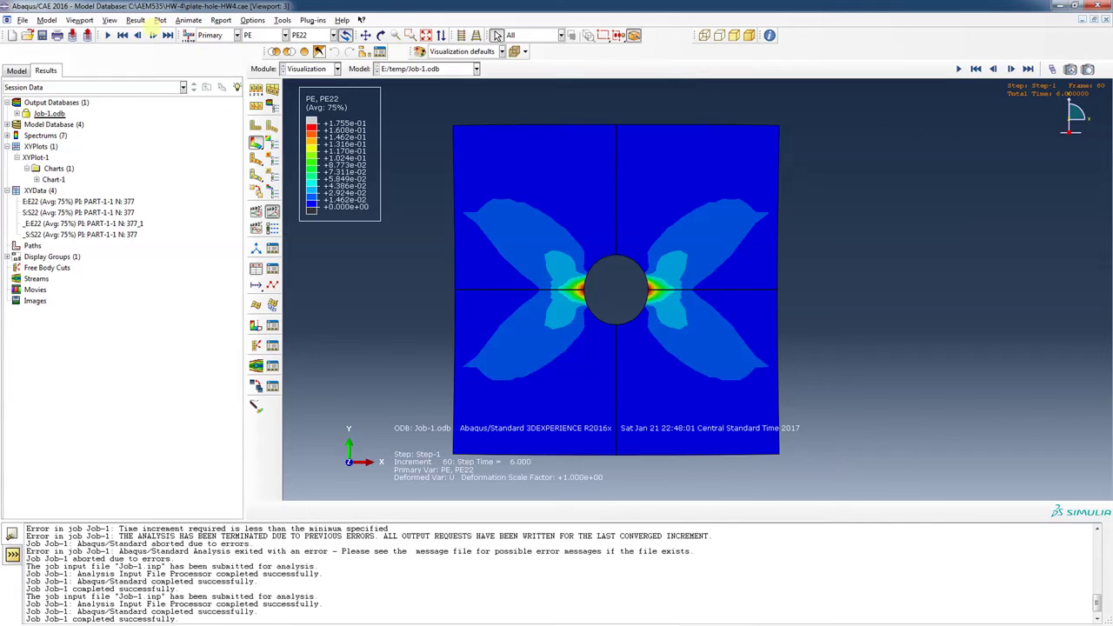
# - Set the visible edges of the mirrored contour plot to No edges and close the plot options
pyautogui.click(252, 20)
pyautogui.click(266, 32)
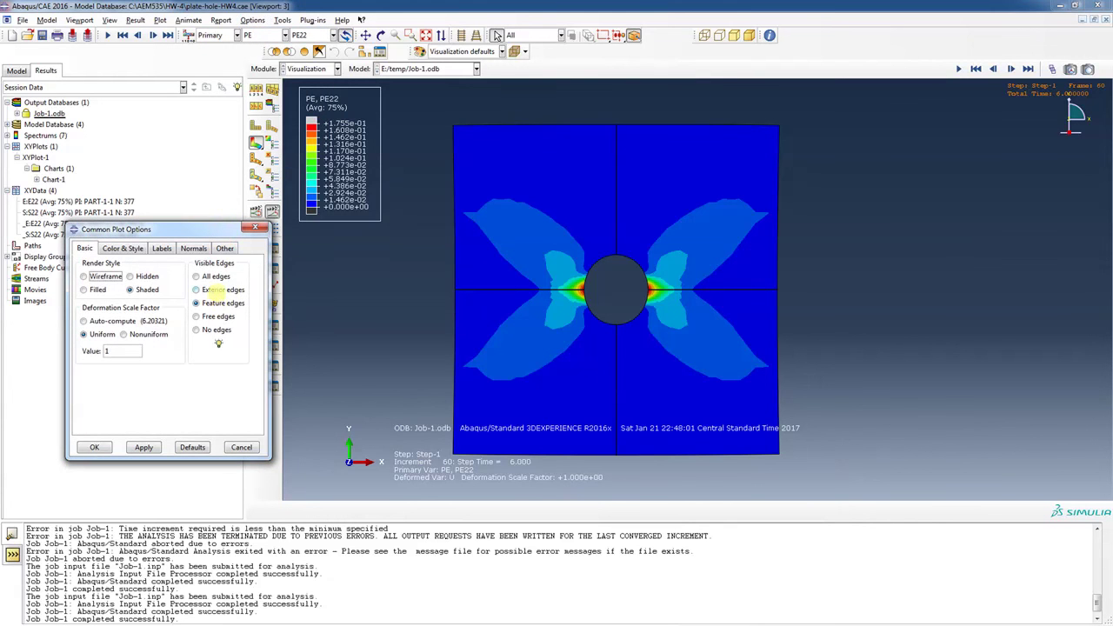
pyautogui.click(197, 329)
pyautogui.click(143, 447)
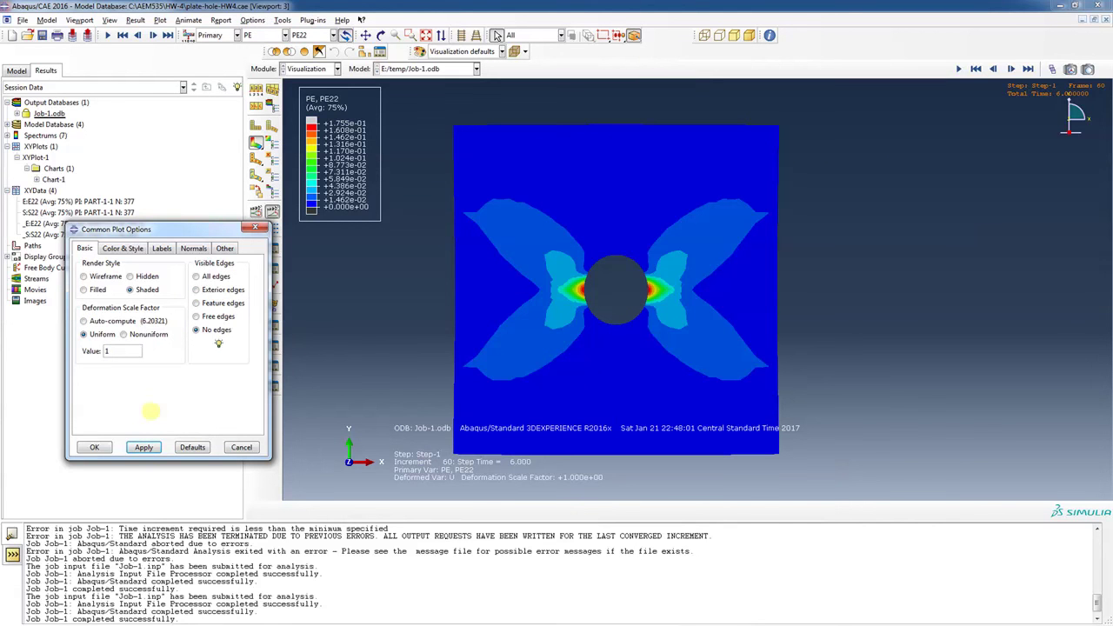
pyautogui.click(95, 447)
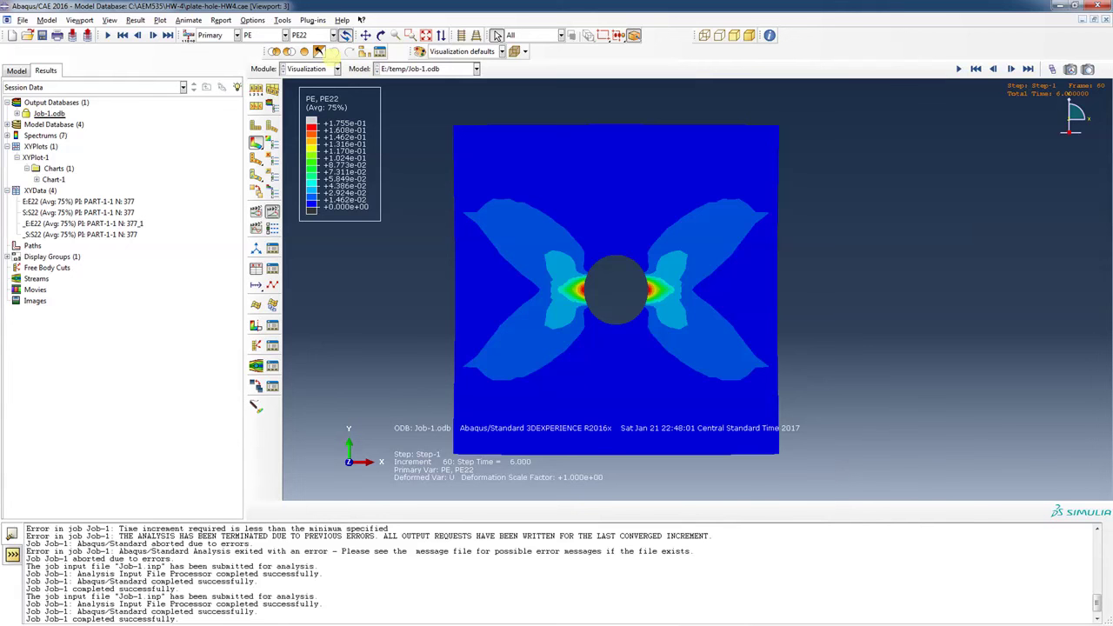
# - Start creating XY data from ODB field output, keeping the output position at Unique Nodal
pyautogui.click(411, 35)
pyautogui.moveTo(601, 258); pyautogui.dragTo(681, 316)
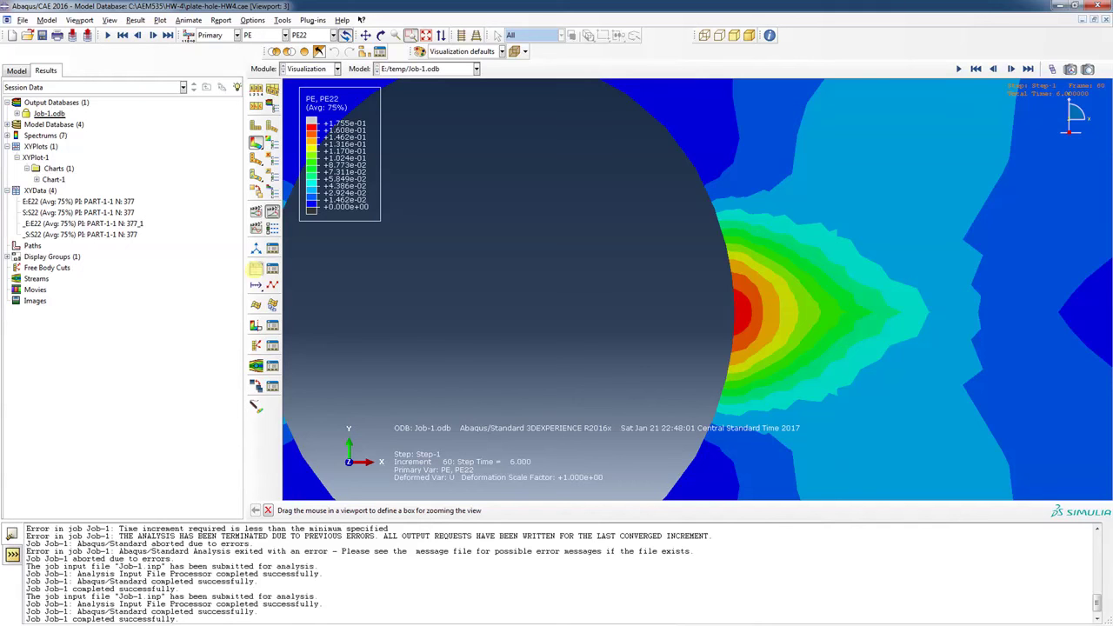
pyautogui.click(255, 269)
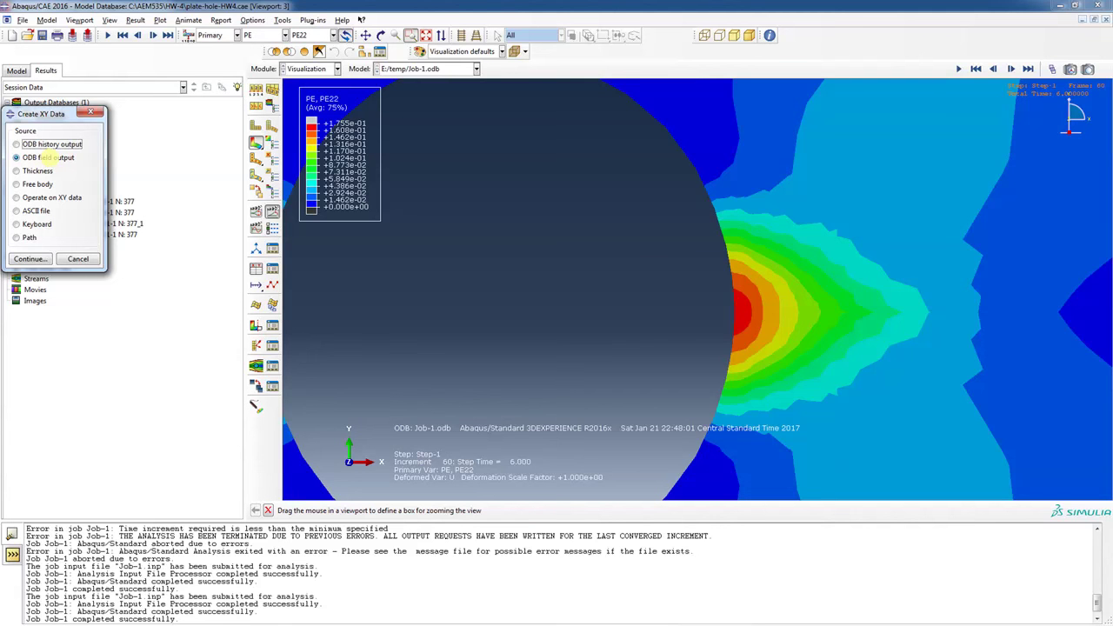
pyautogui.click(29, 258)
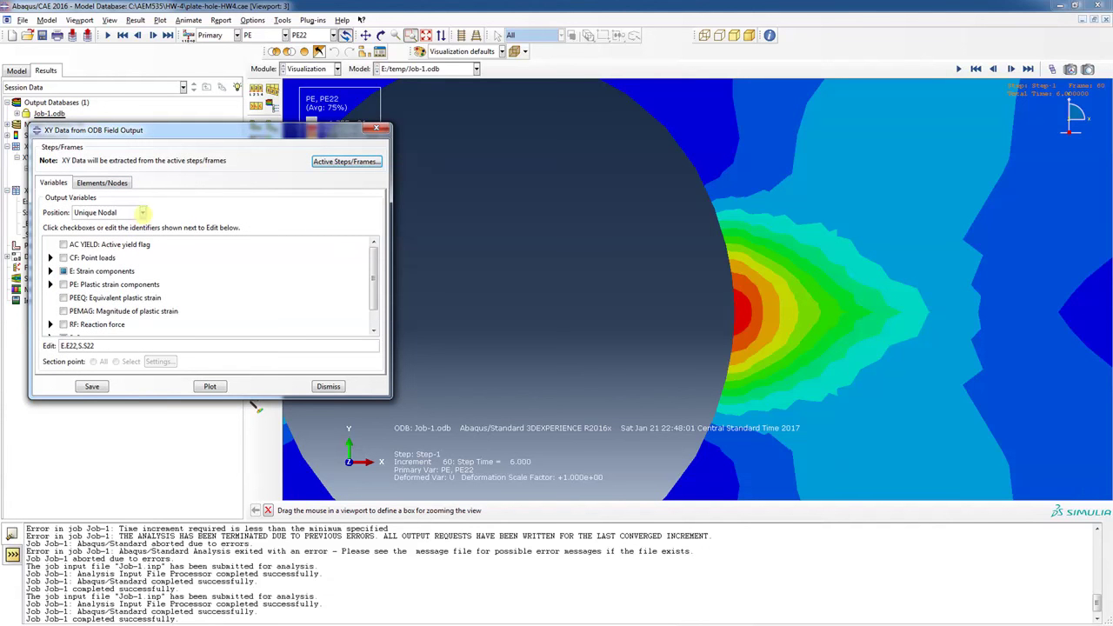
pyautogui.click(142, 212)
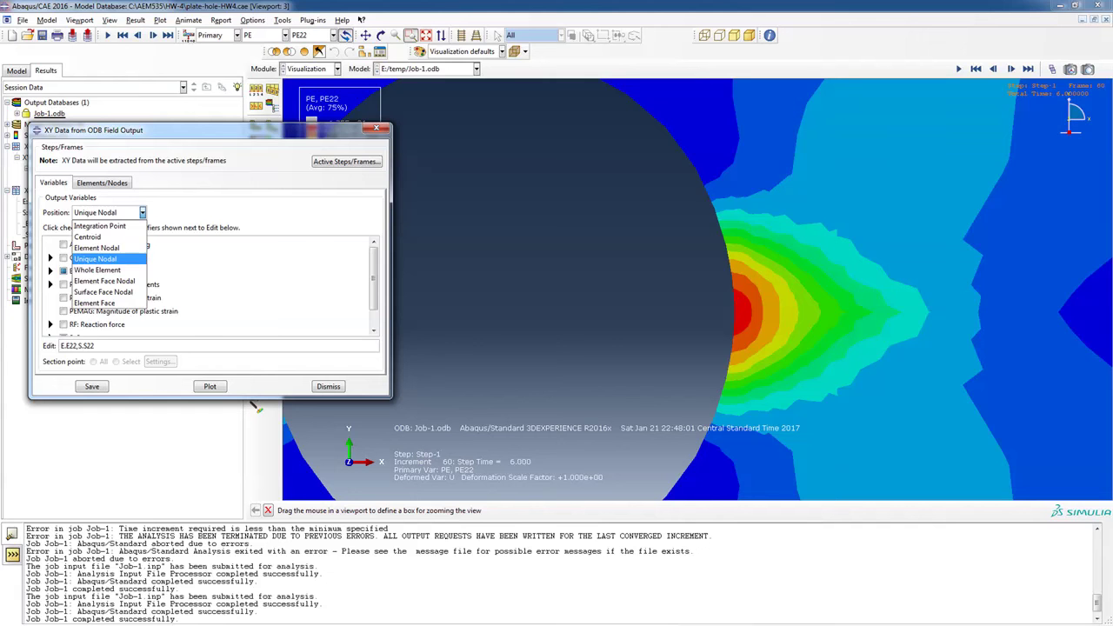
pyautogui.click(142, 212)
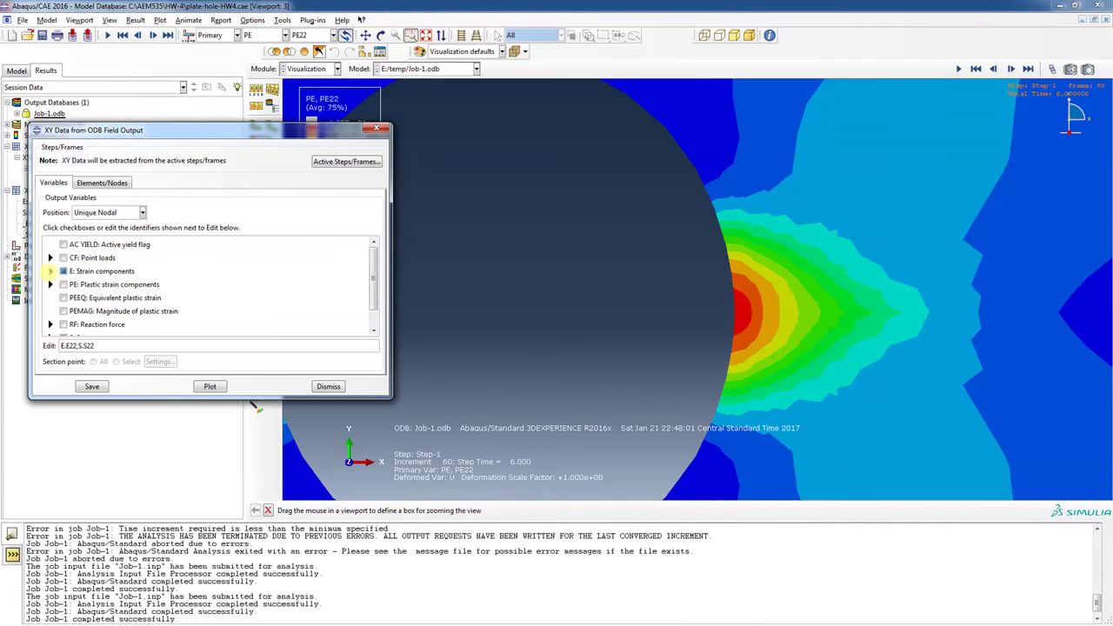
# - Add the plastic strain component PE22 to the output variables alongside strain E22 and stress S22
pyautogui.click(50, 271)
pyautogui.scroll(-3, 189, 260)
pyautogui.scroll(-1, 174, 270)
pyautogui.scroll(2, 144, 280)
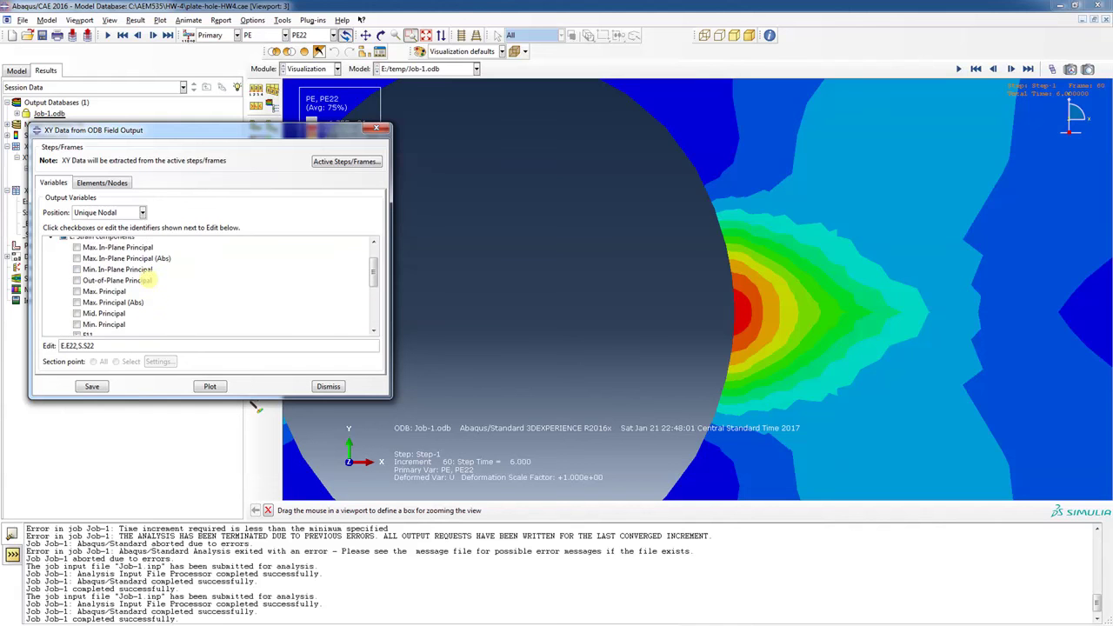
pyautogui.scroll(-3, 199, 281)
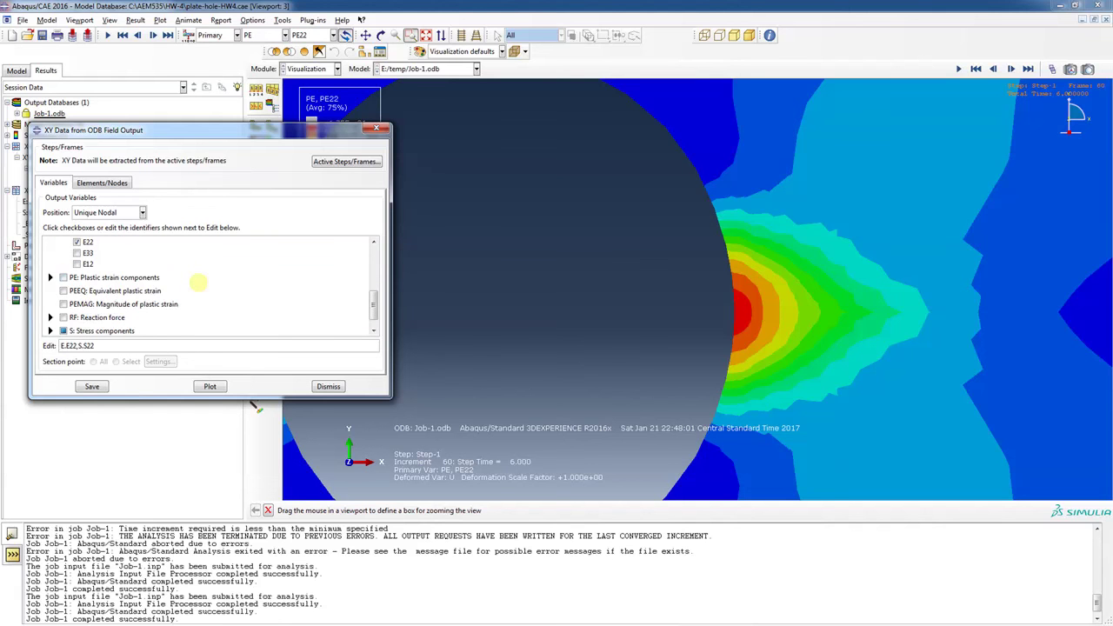
pyautogui.scroll(-1, 150, 283)
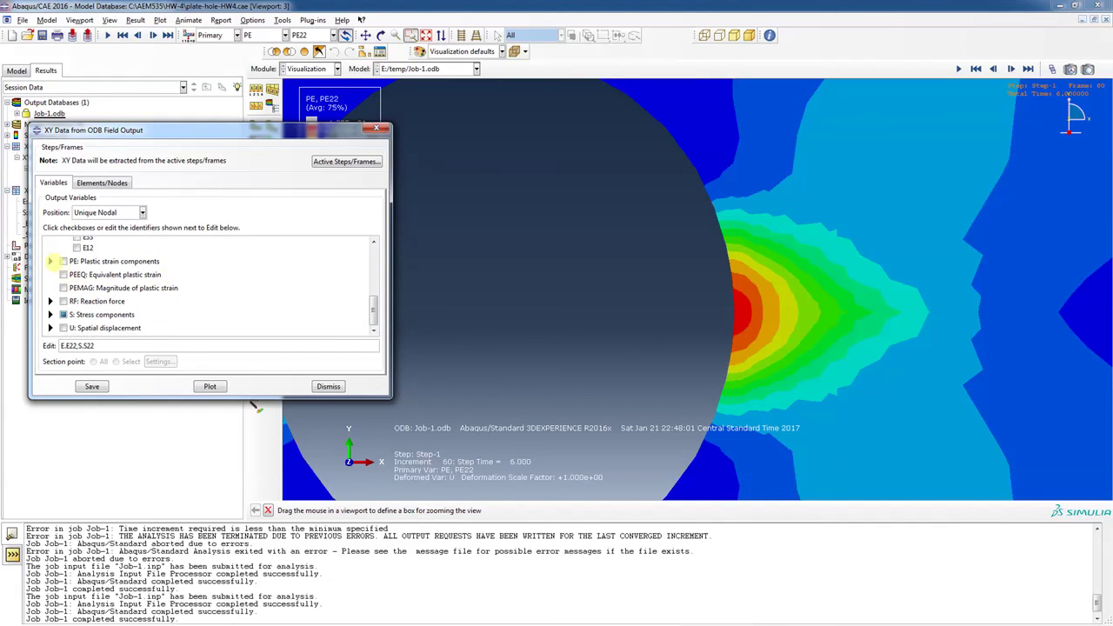
pyautogui.click(50, 261)
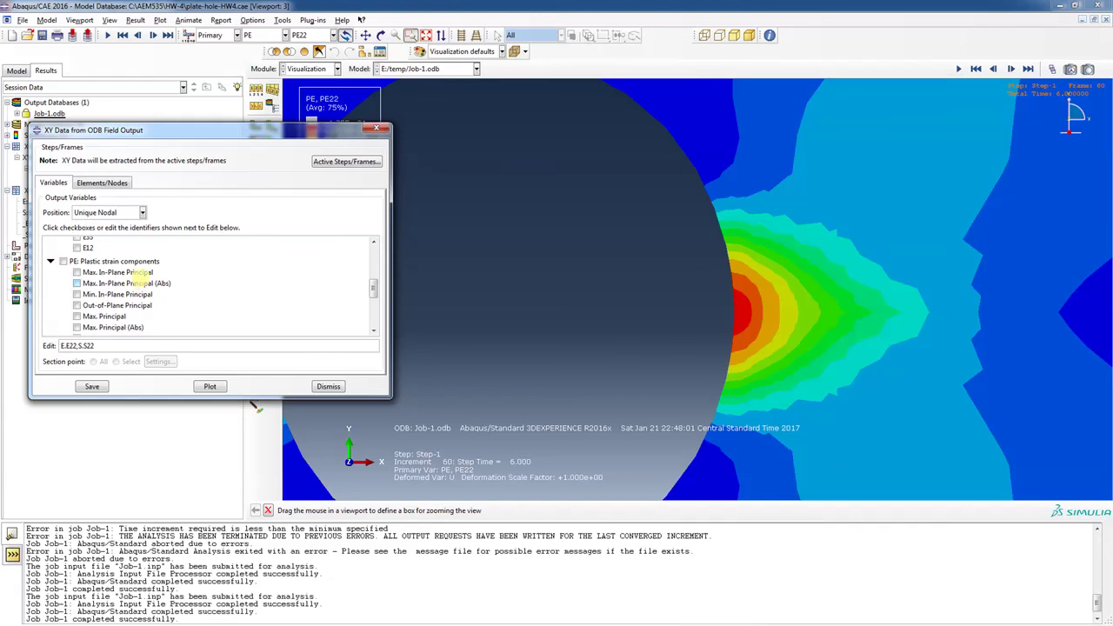
pyautogui.scroll(-3, 139, 280)
pyautogui.click(76, 267)
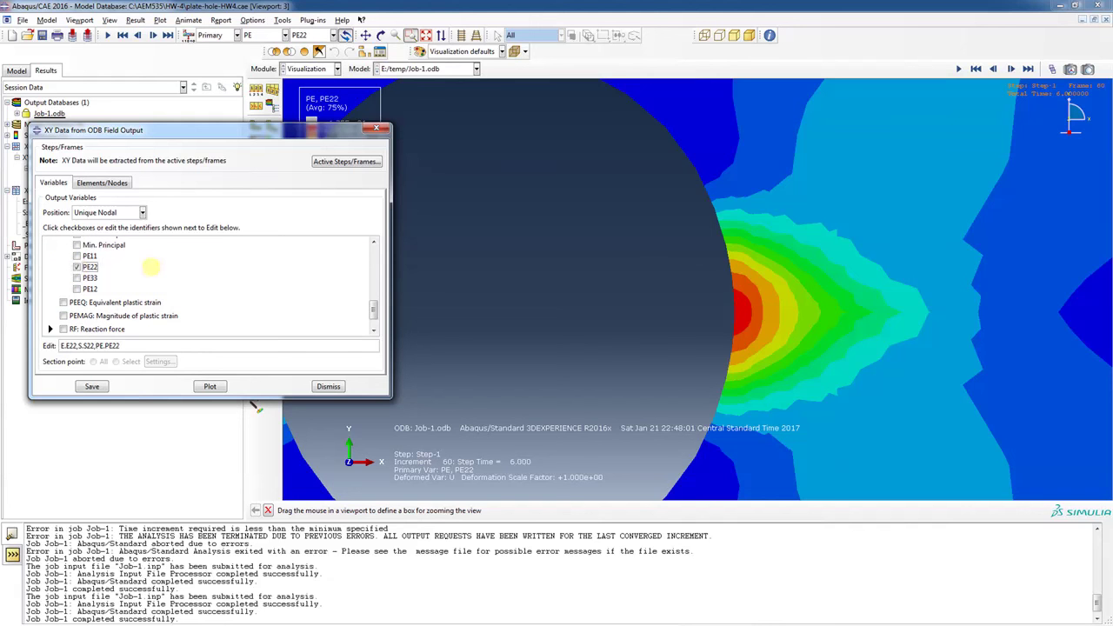
pyautogui.scroll(-2, 151, 267)
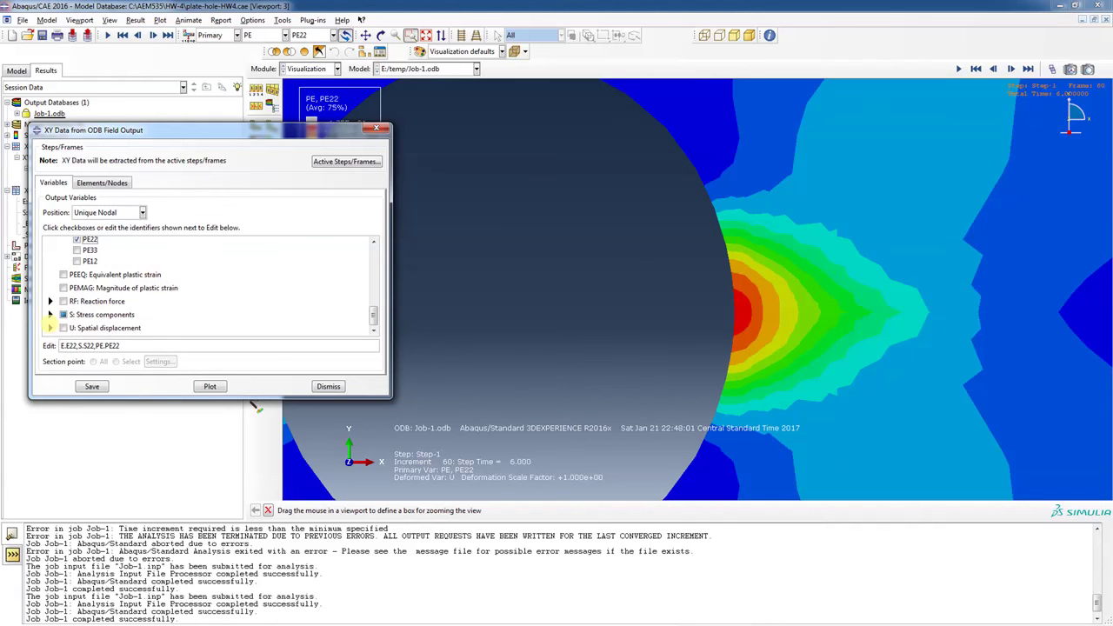
pyautogui.click(51, 313)
pyautogui.scroll(-5, 161, 277)
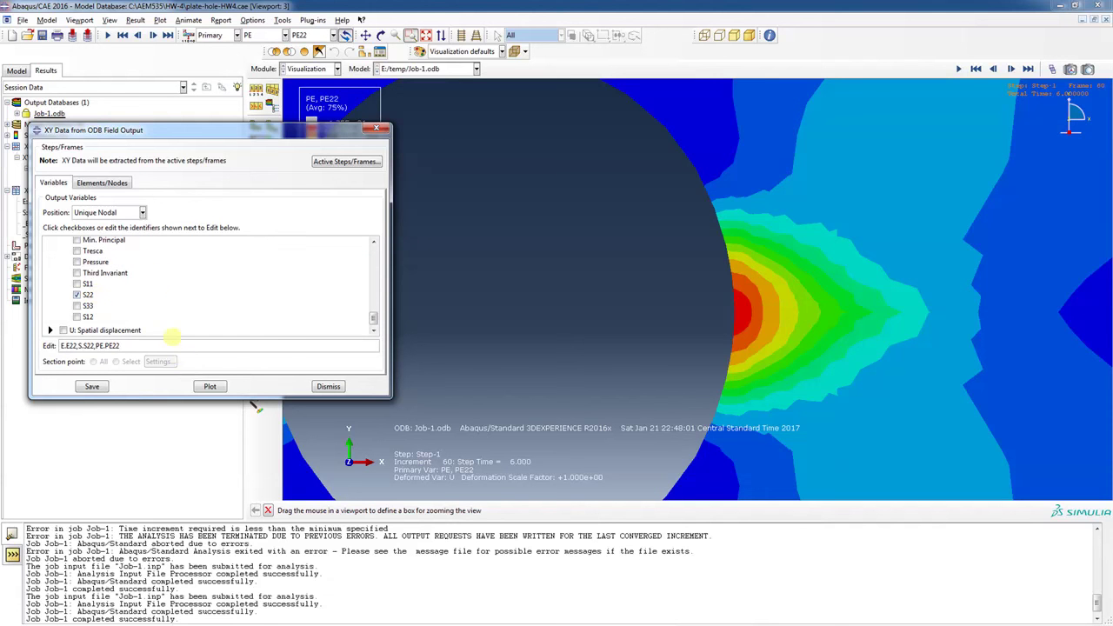
# - Pick the node at the hole's edge in the peak plastic strain zone, plot its E22, PE22 and S22 histories and close the dialog
pyautogui.click(111, 182)
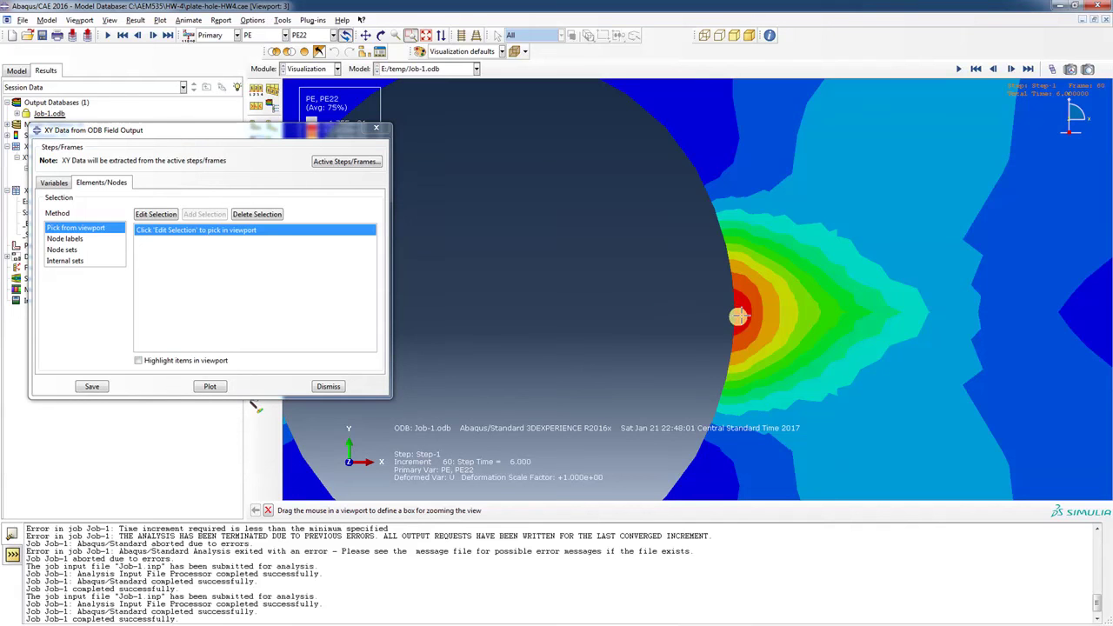
pyautogui.click(155, 214)
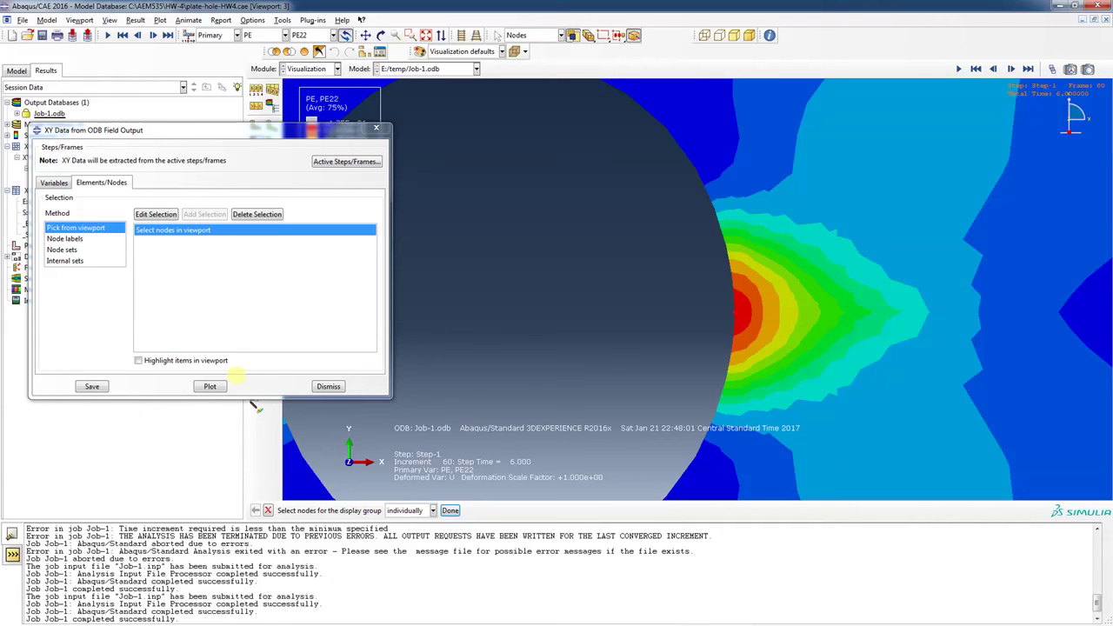
pyautogui.click(209, 386)
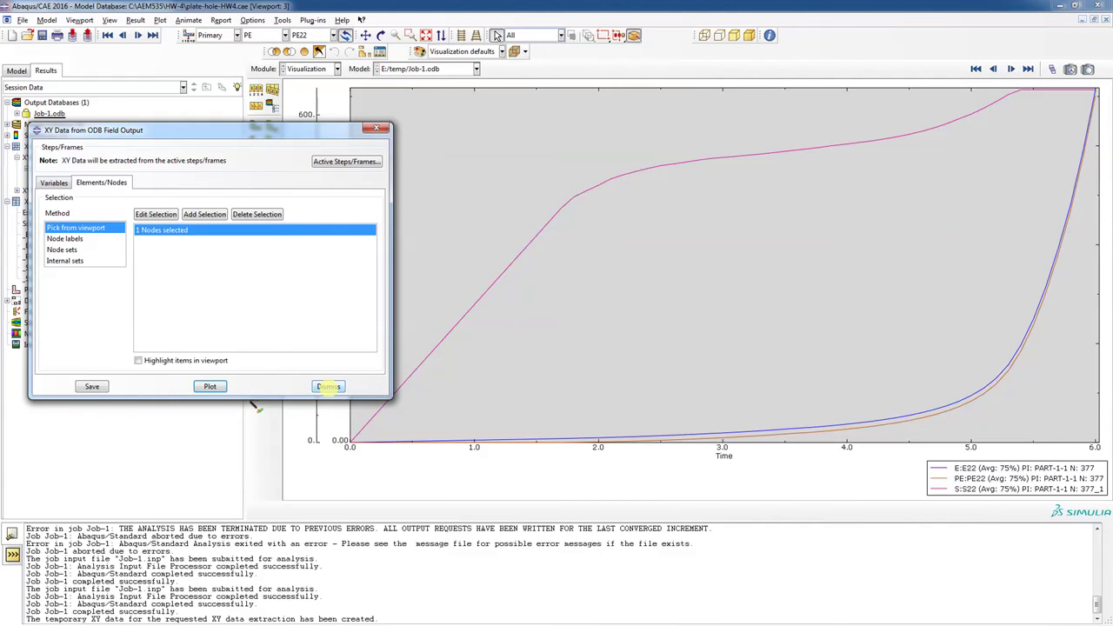
pyautogui.click(329, 386)
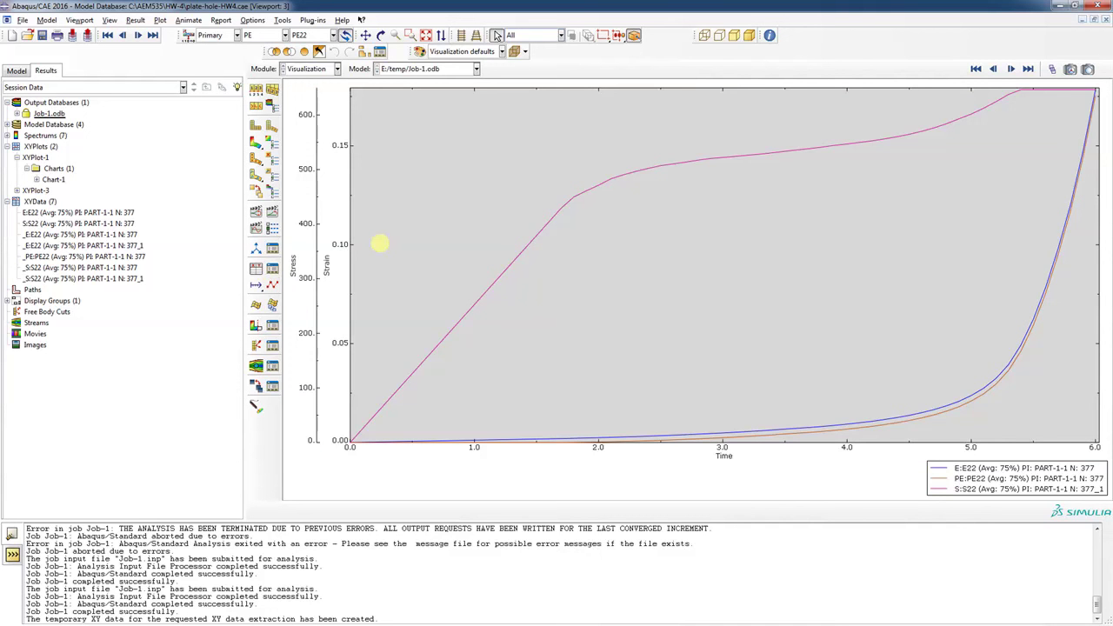
# - Expand the new plot's Chart-2 in the results tree and examine the options of its time axis
pyautogui.rightClick(383, 240)
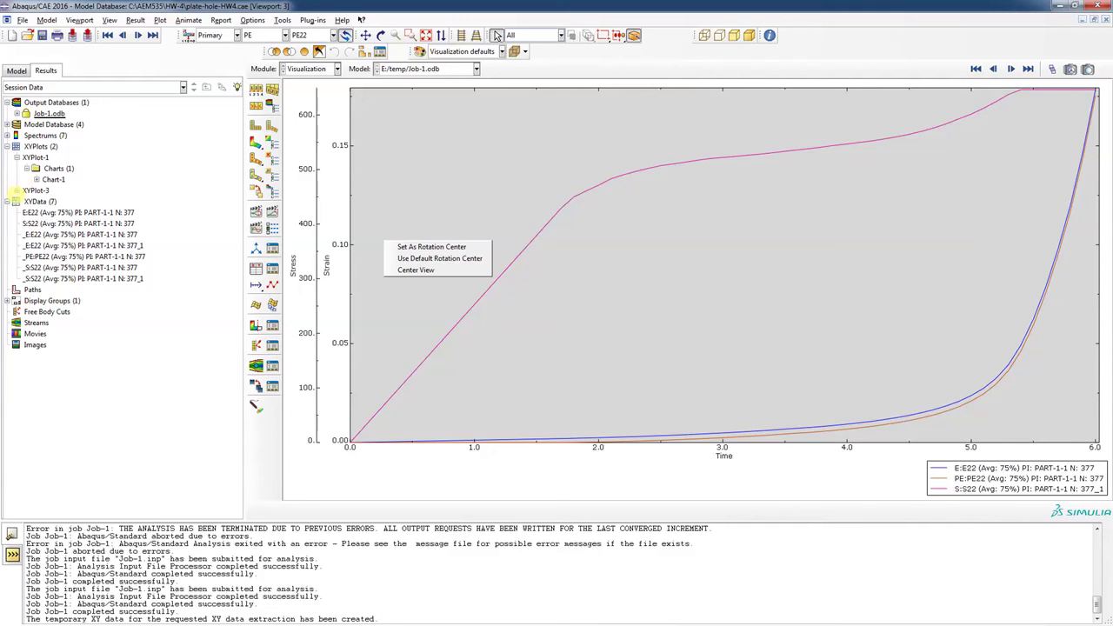
pyautogui.press('Escape')
pyautogui.click(16, 190)
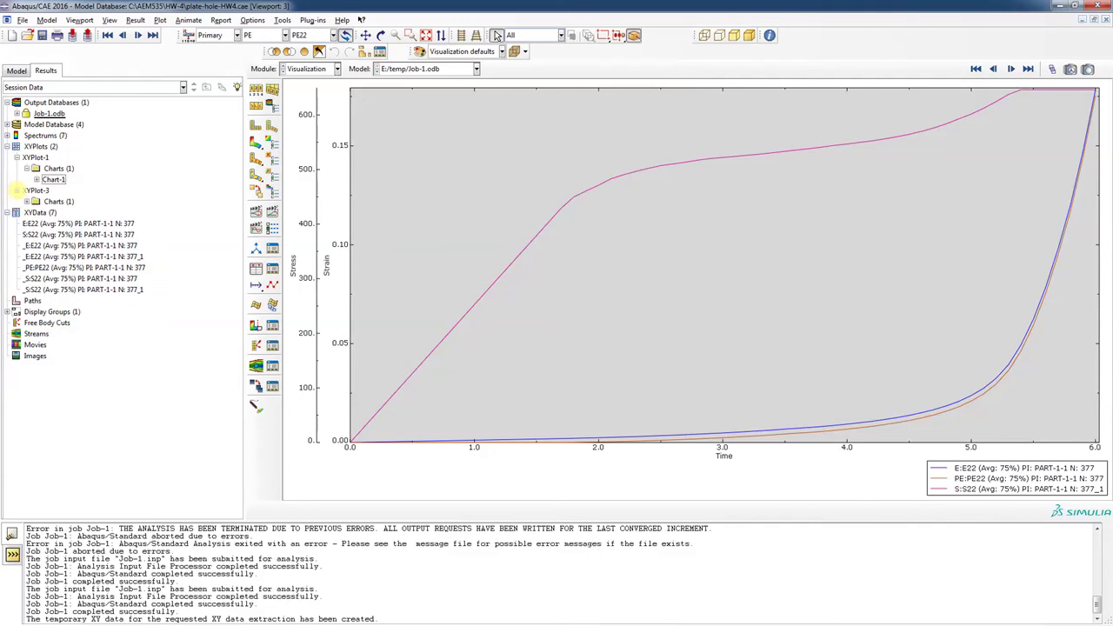
pyautogui.click(26, 201)
pyautogui.click(36, 212)
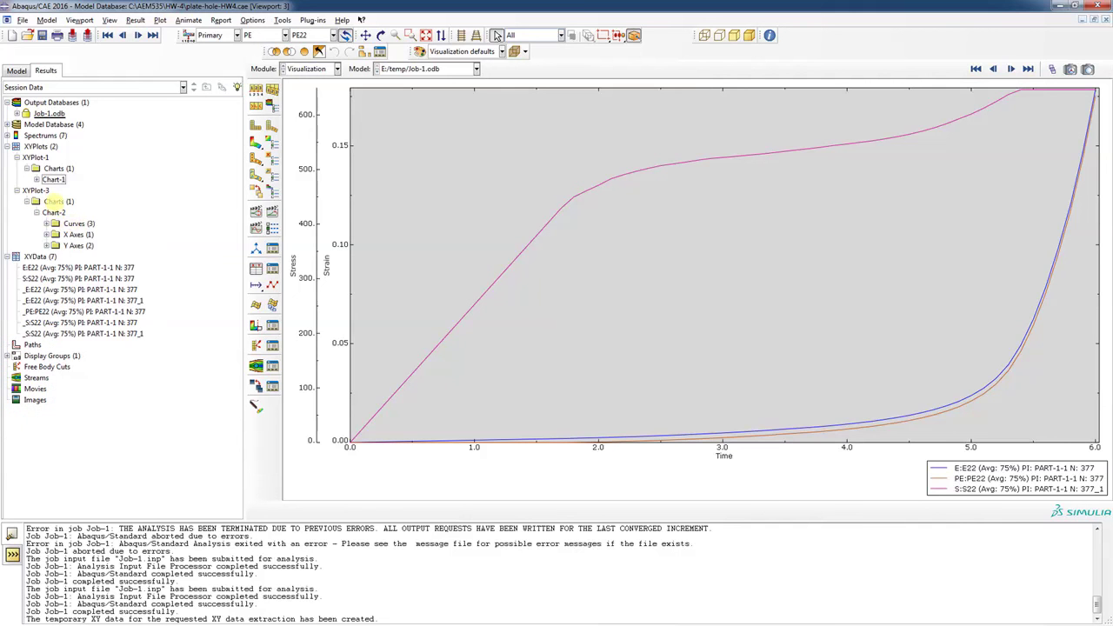
pyautogui.click(54, 200)
pyautogui.click(54, 212)
pyautogui.rightClick(54, 212)
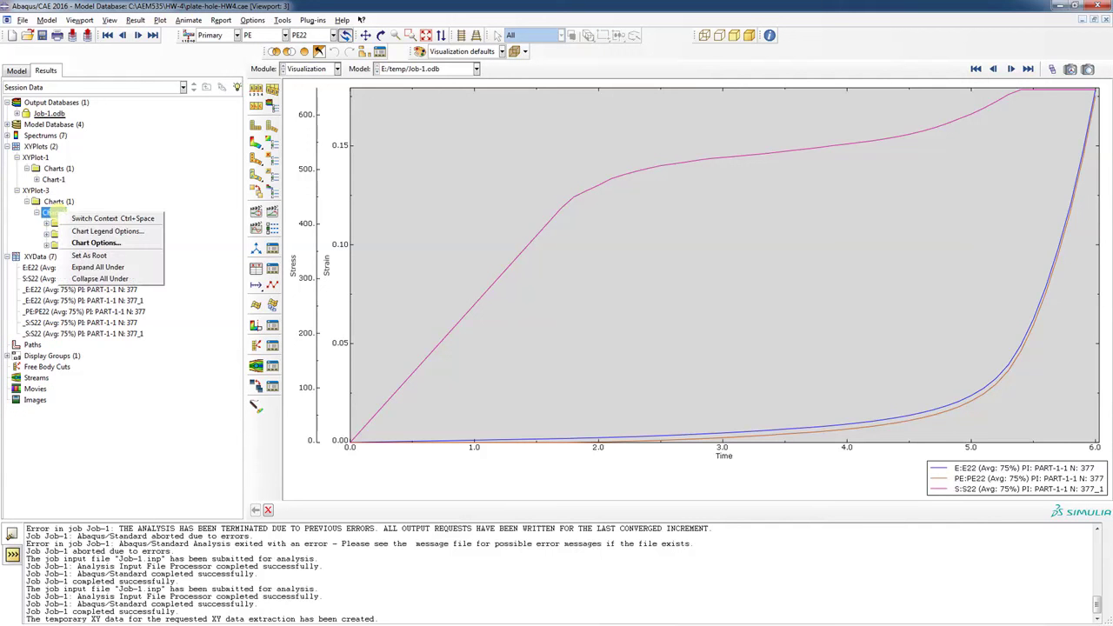
pyautogui.click(188, 177)
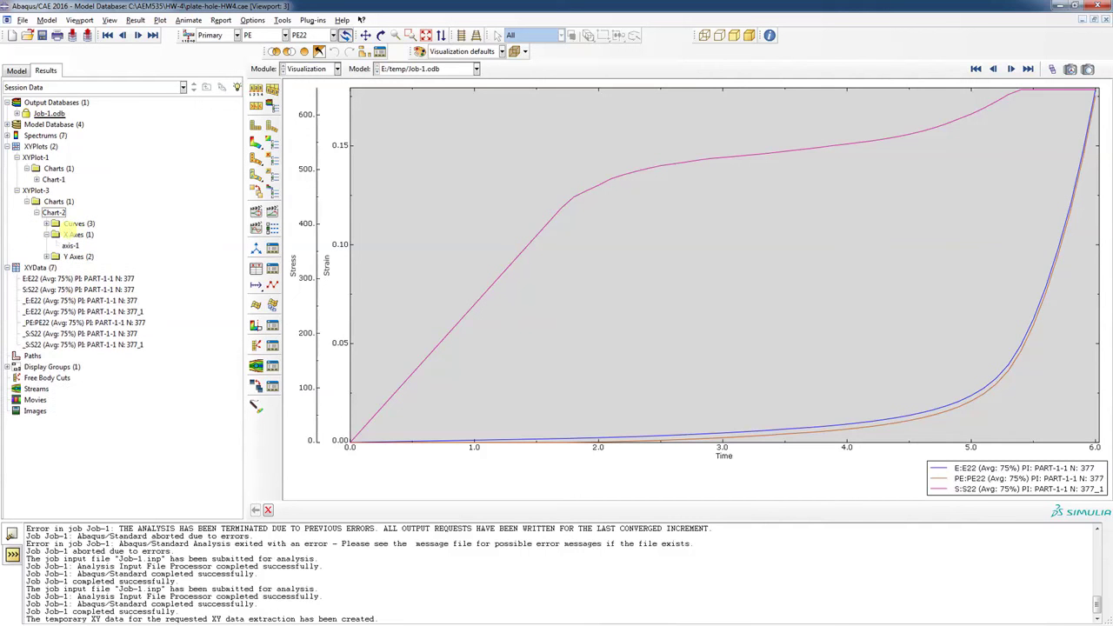
pyautogui.click(46, 235)
pyautogui.doubleClick(70, 246)
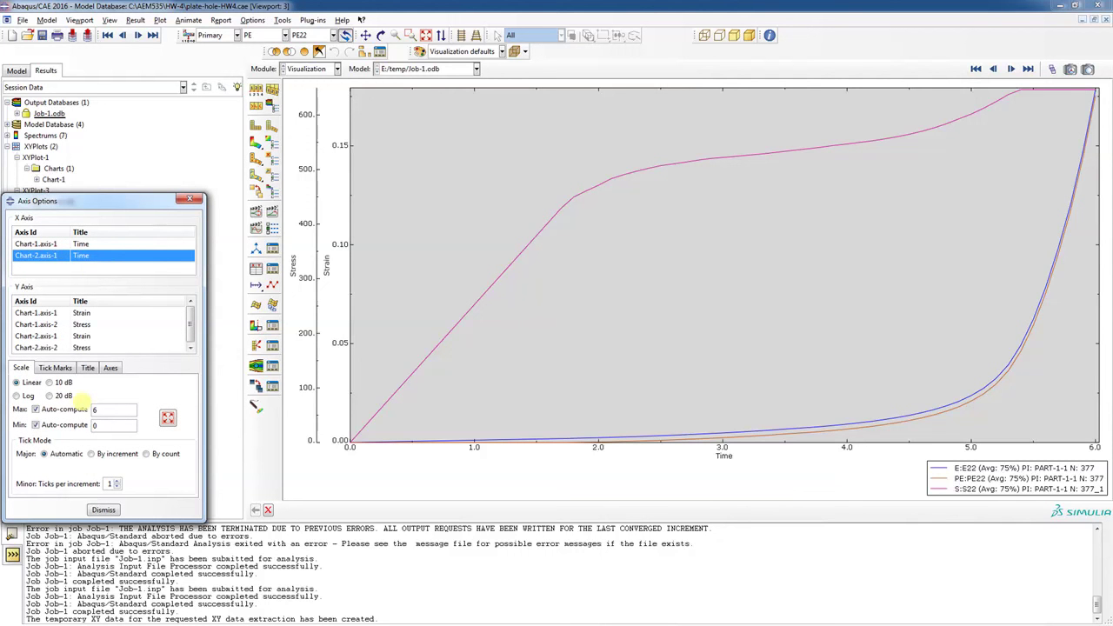
pyautogui.click(164, 257)
pyautogui.click(189, 199)
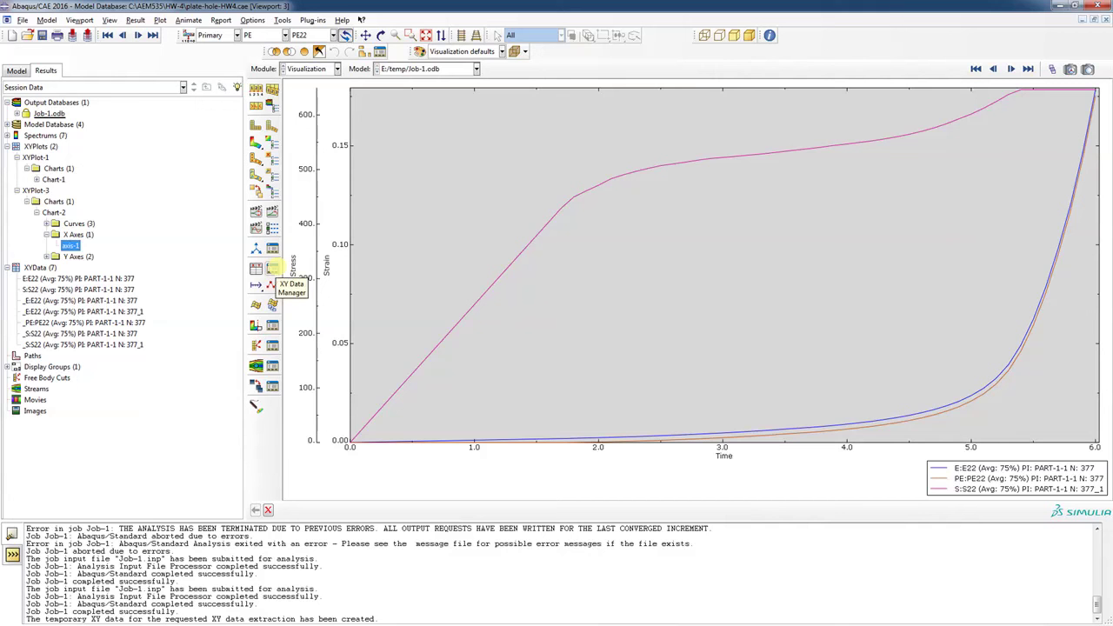
# - Examine the time and strain values of the hole-edge node's PE22 data set in the XY Data Manager and close the manager
pyautogui.click(272, 269)
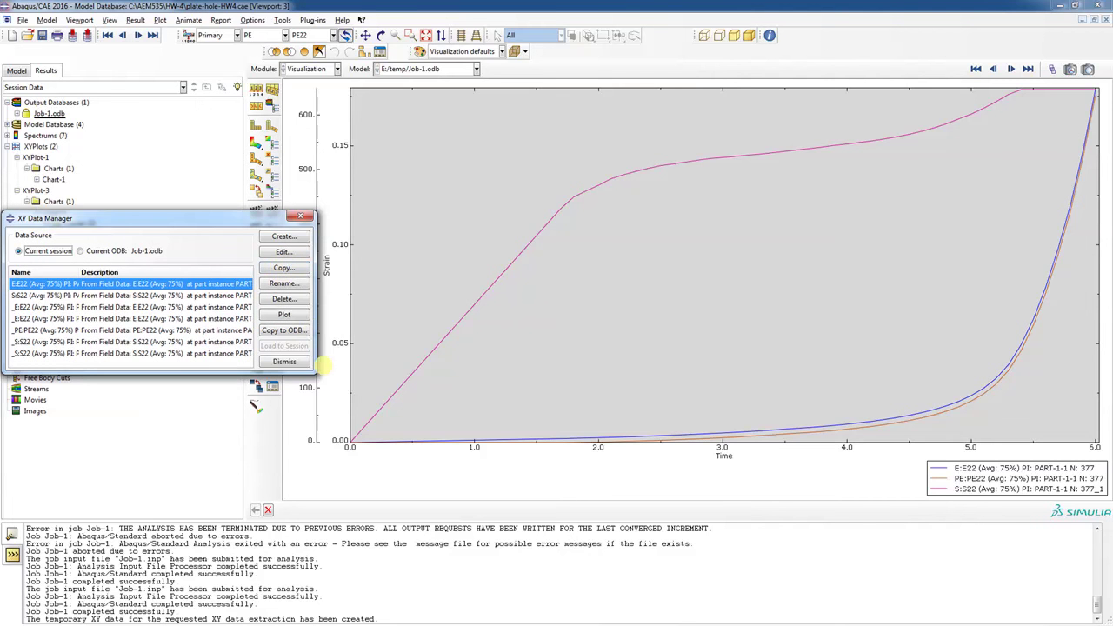
pyautogui.moveTo(316, 374); pyautogui.dragTo(497, 434)
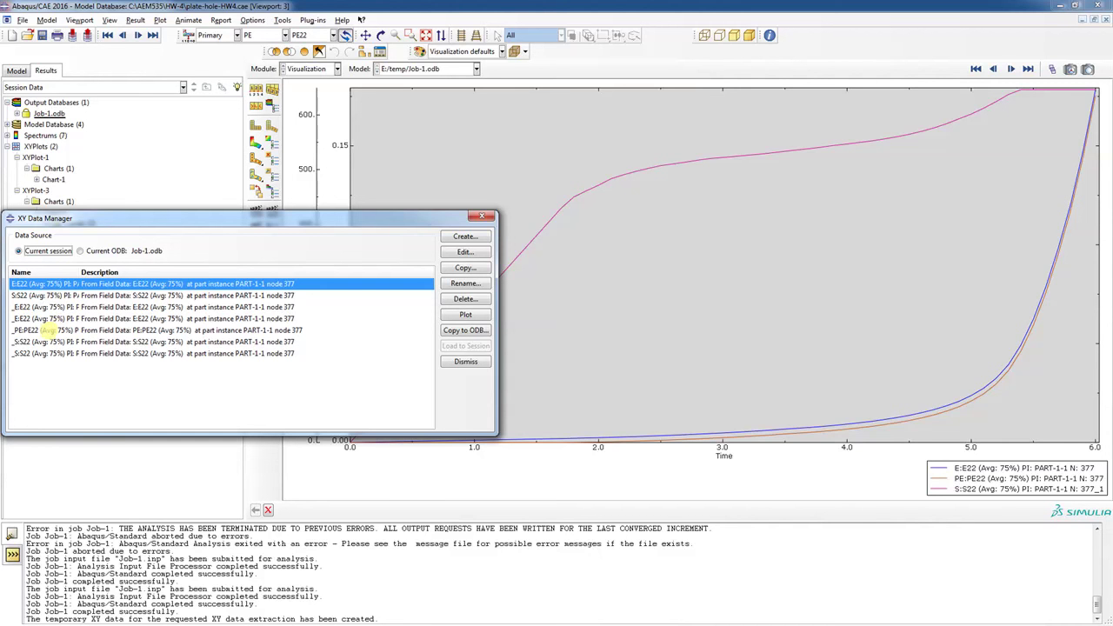
pyautogui.click(49, 330)
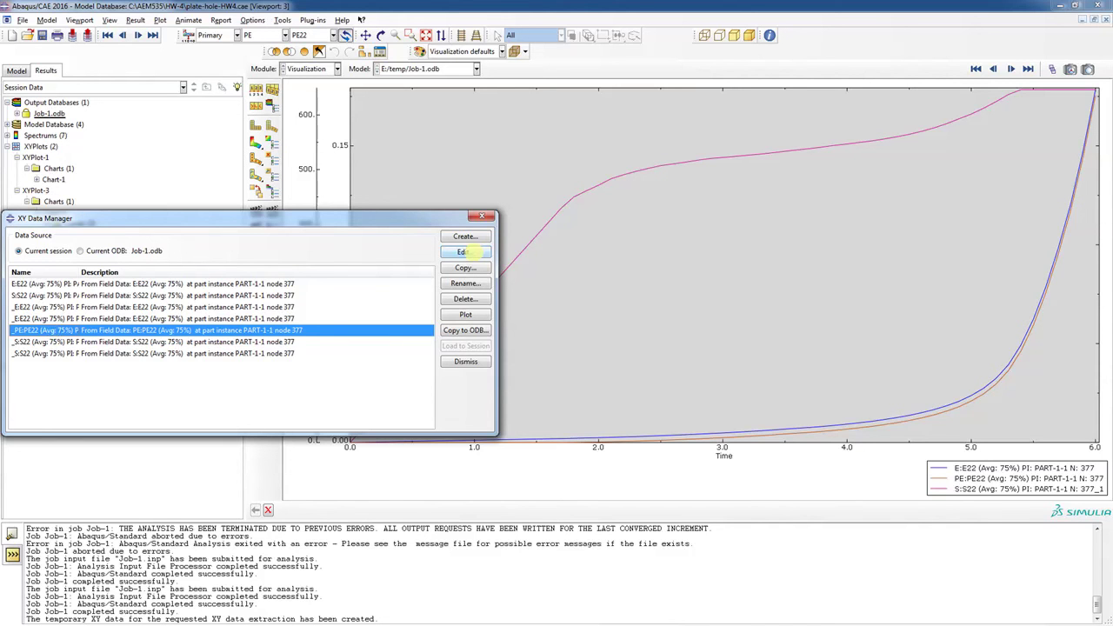
pyautogui.click(462, 252)
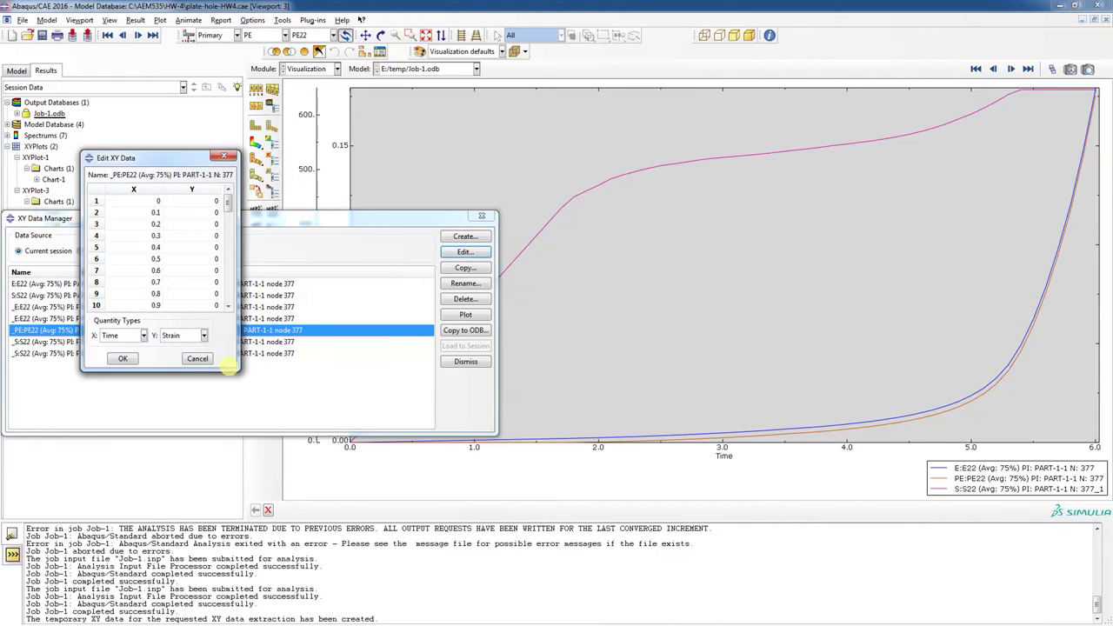
pyautogui.moveTo(235, 372); pyautogui.dragTo(503, 496)
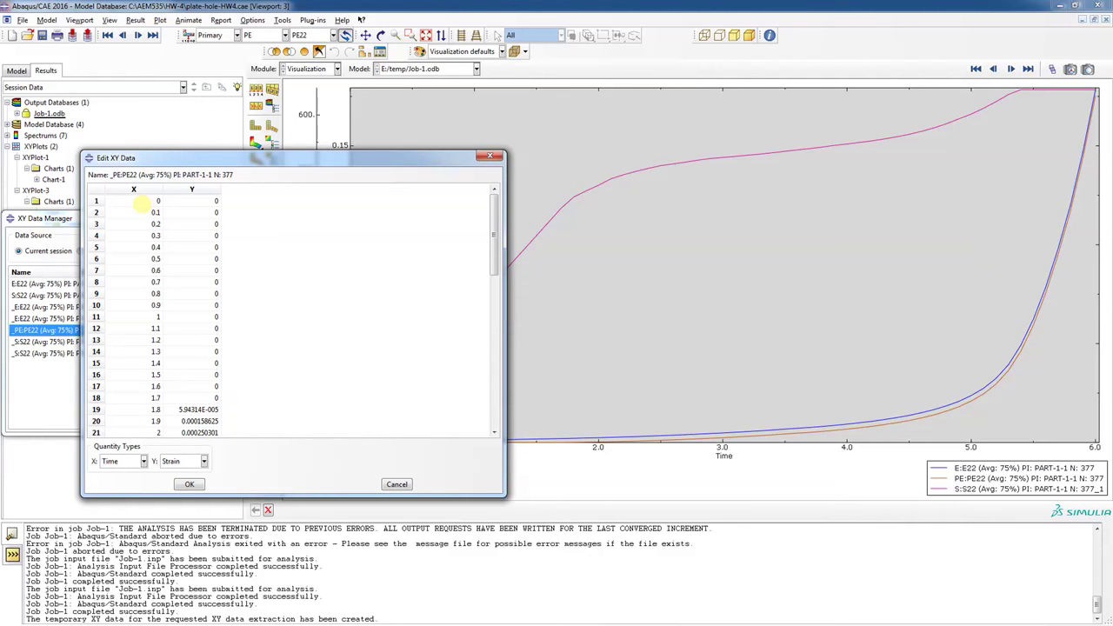
pyautogui.moveTo(181, 201); pyautogui.dragTo(193, 416)
pyautogui.click(484, 156)
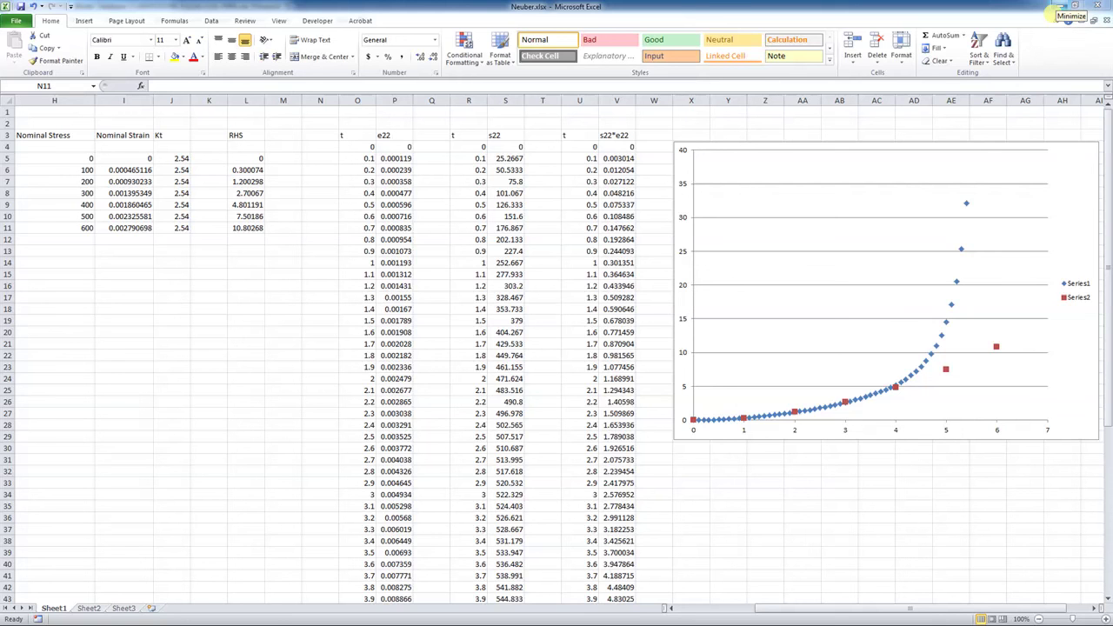
pyautogui.click(1062, 7)
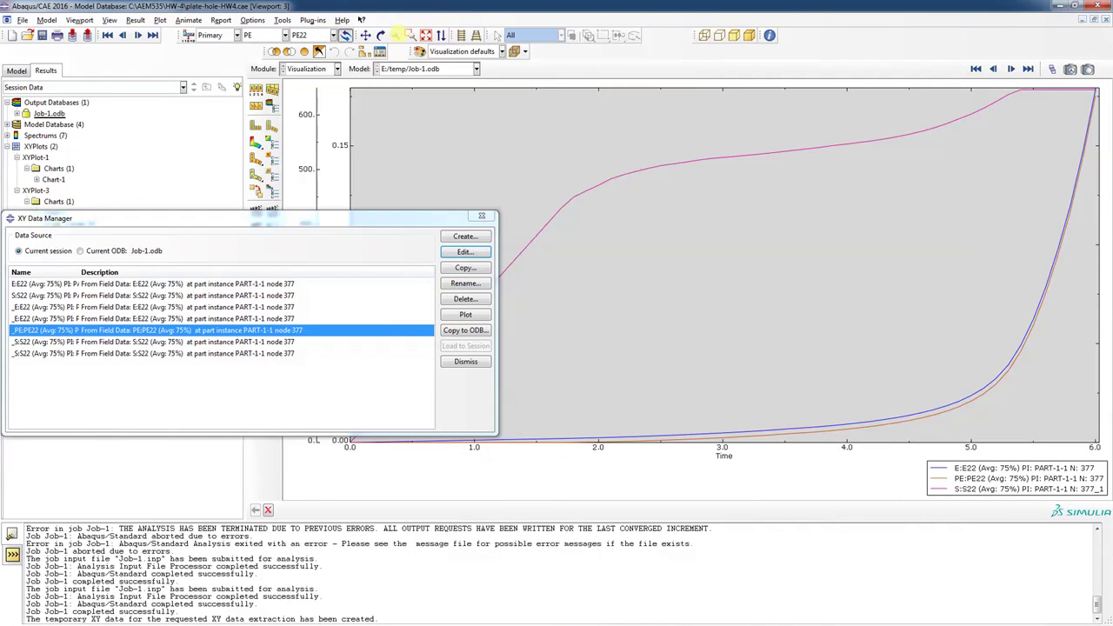
pyautogui.click(466, 362)
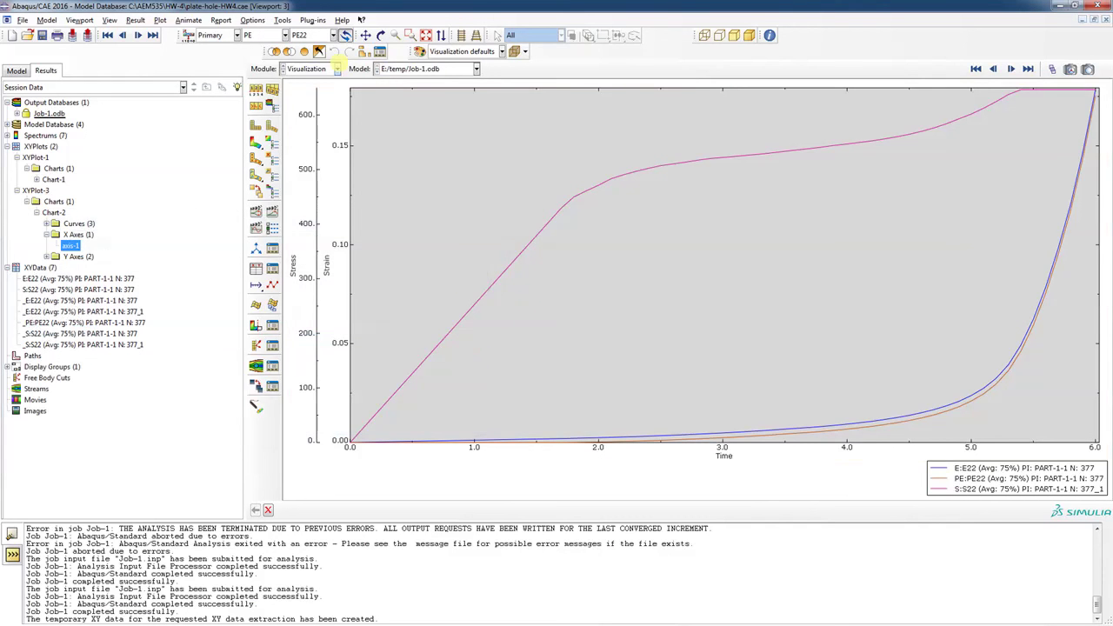
# - Print the E22, PE22 and S22 history plot to a PNG file named graph1 and close the print dialog
pyautogui.click(23, 19)
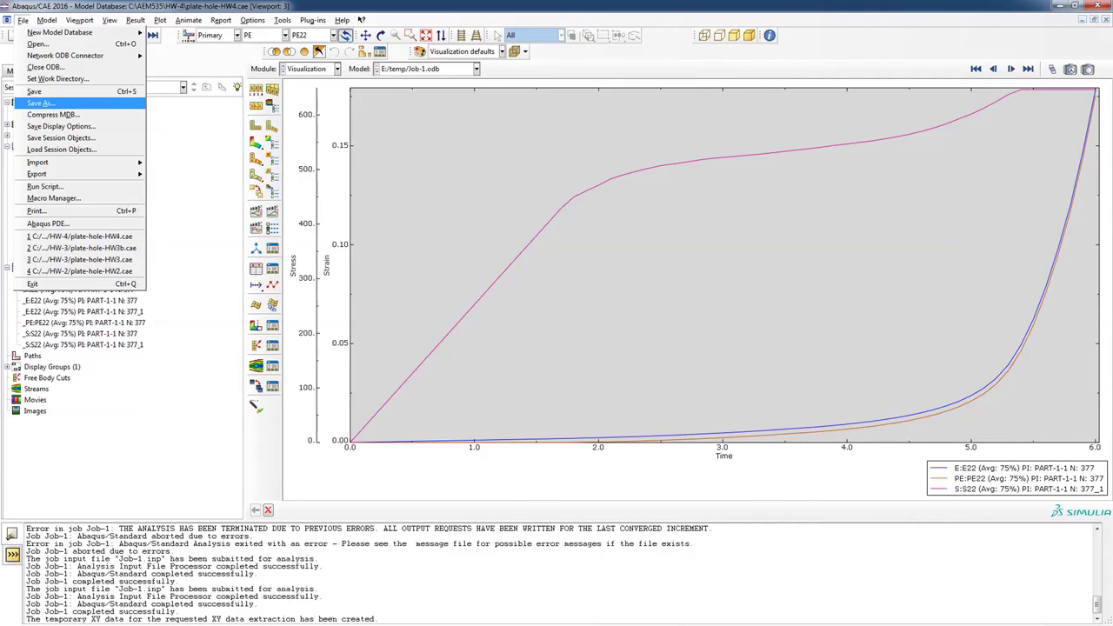
pyautogui.moveTo(109, 19)
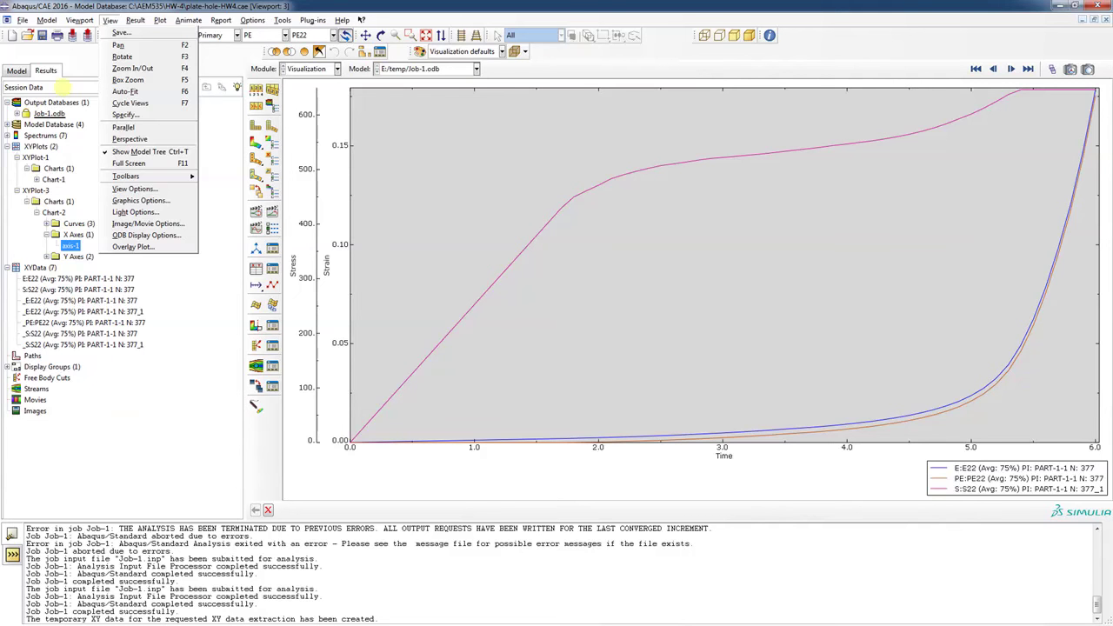
pyautogui.moveTo(19, 19)
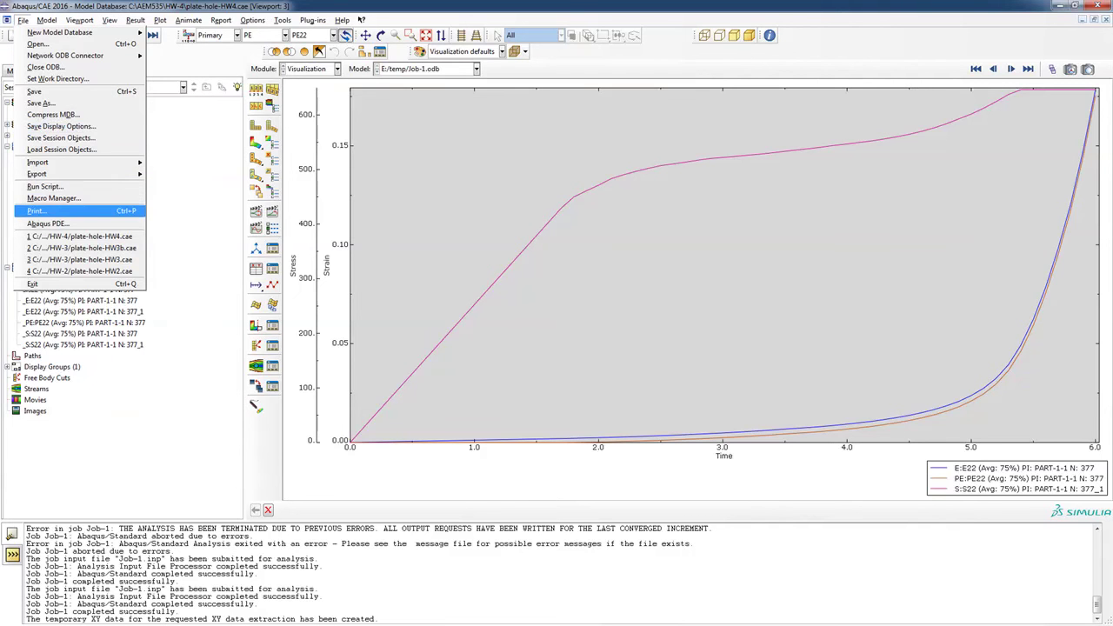
pyautogui.click(36, 210)
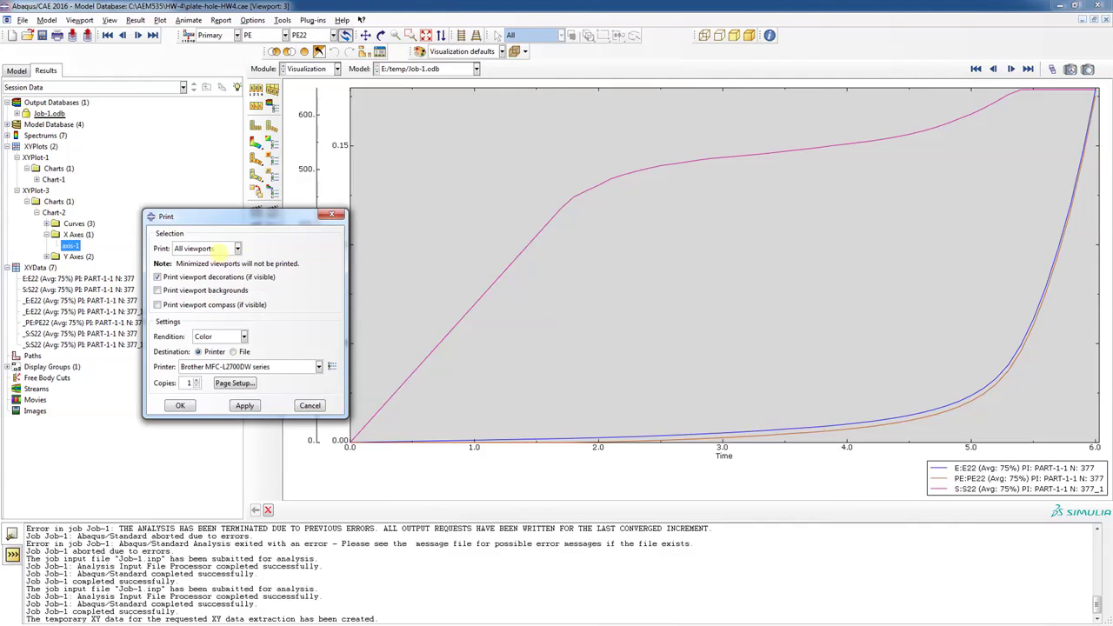
pyautogui.click(233, 352)
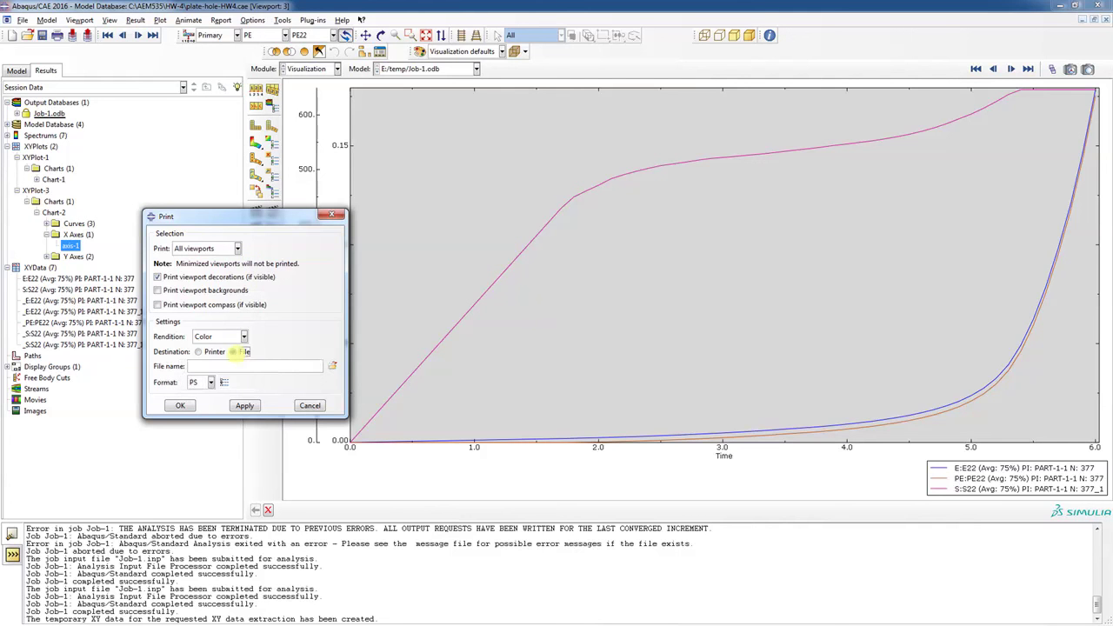
pyautogui.click(211, 382)
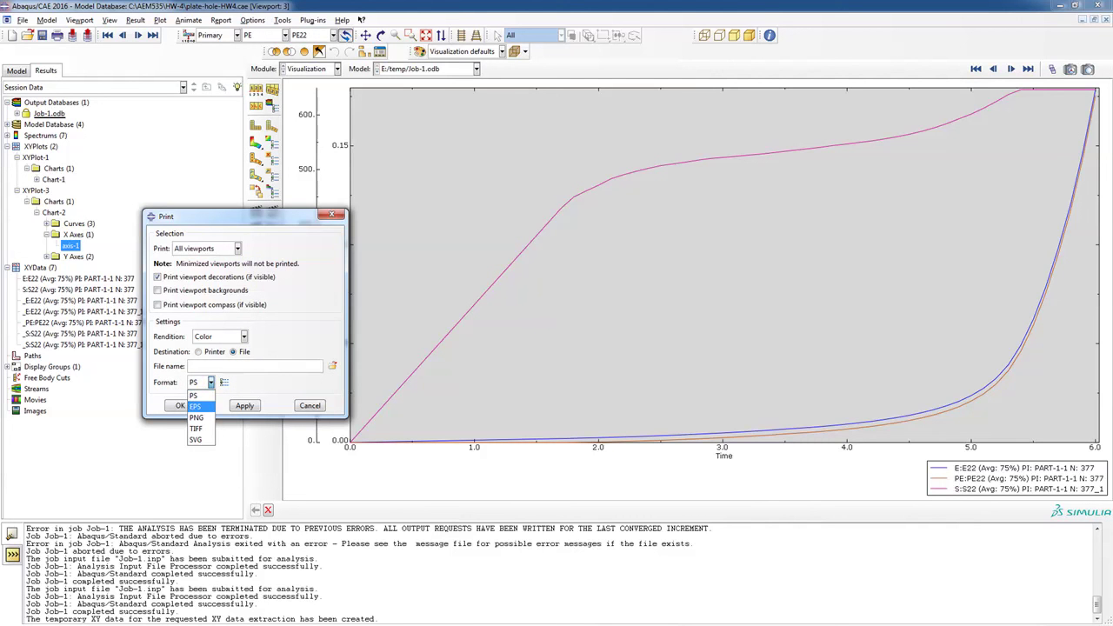
pyautogui.click(198, 417)
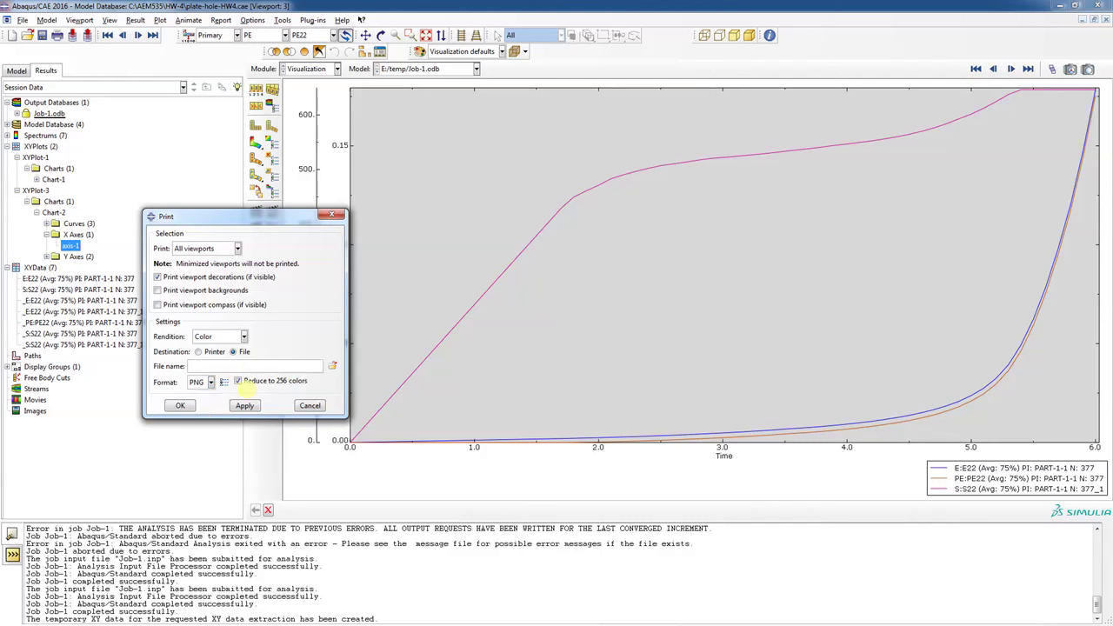
pyautogui.click(244, 405)
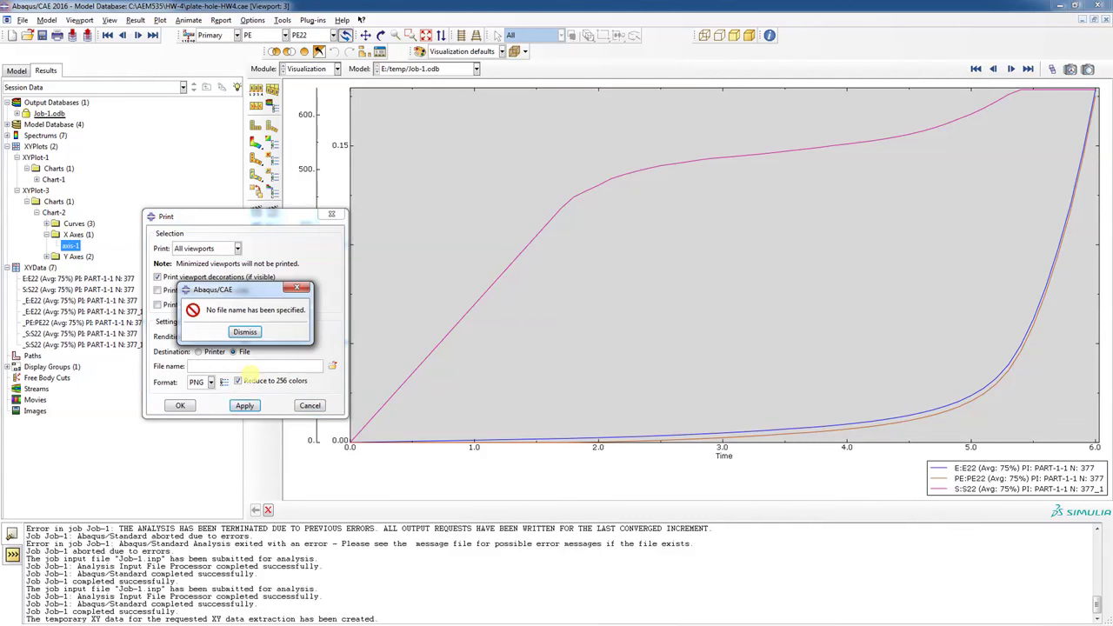
pyautogui.click(245, 331)
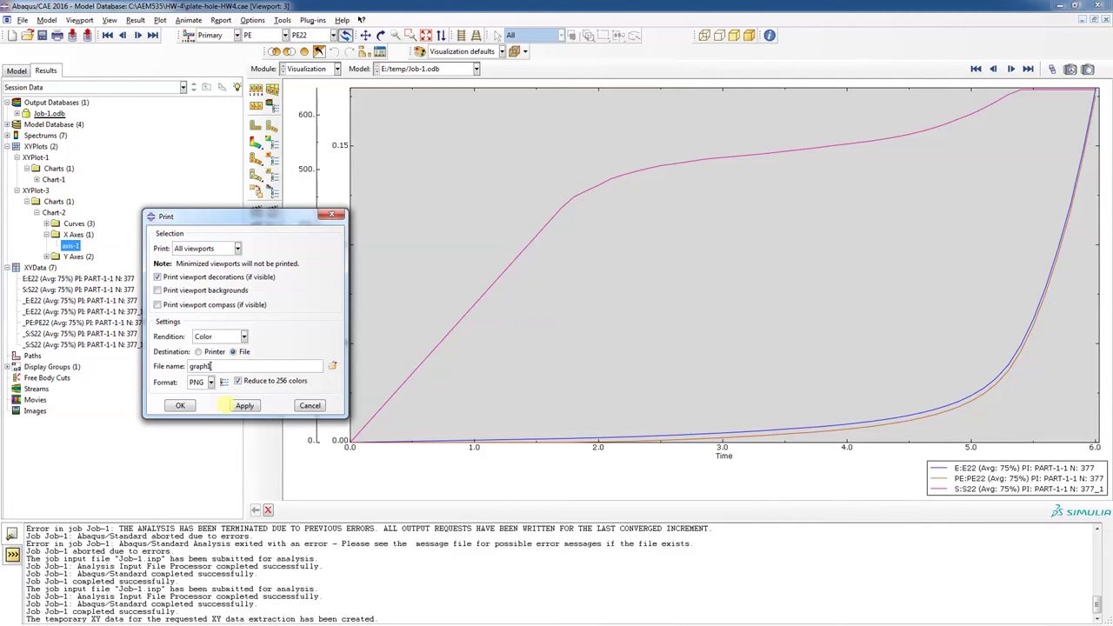
pyautogui.click(244, 406)
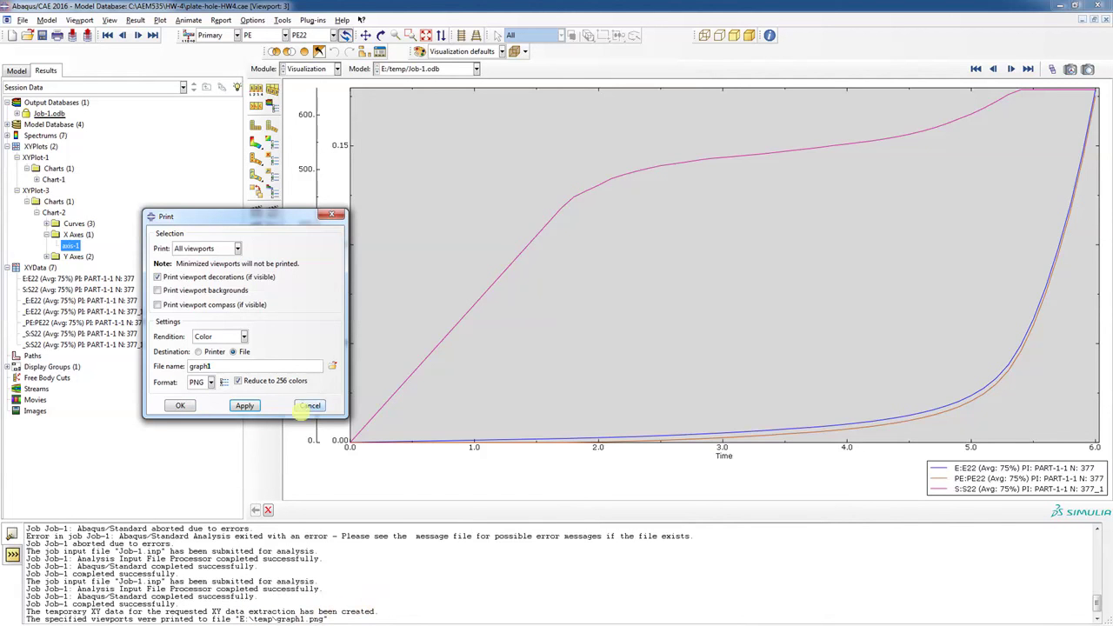
pyautogui.click(309, 406)
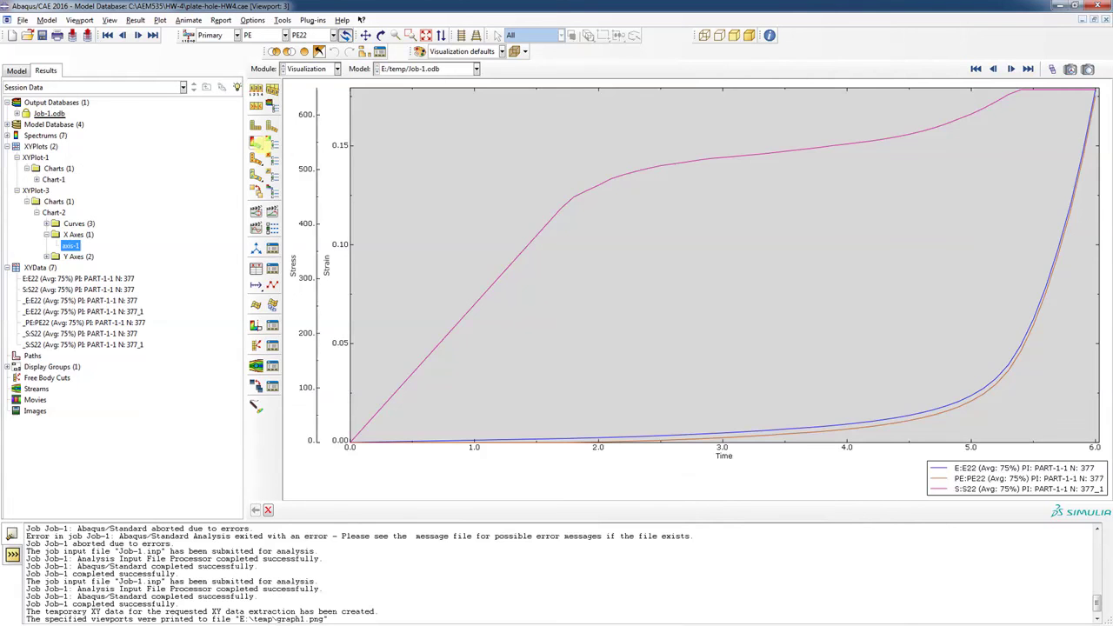
# - Show the PE22 contours on the whole deformed plate and print them to a PNG file named plate1
pyautogui.click(257, 142)
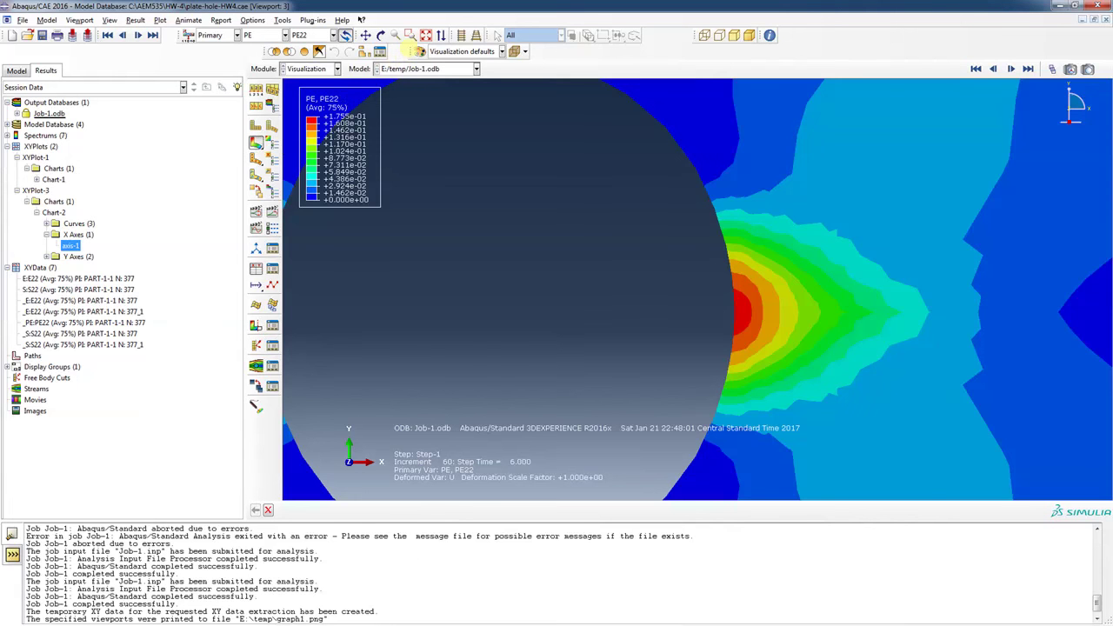
pyautogui.click(425, 35)
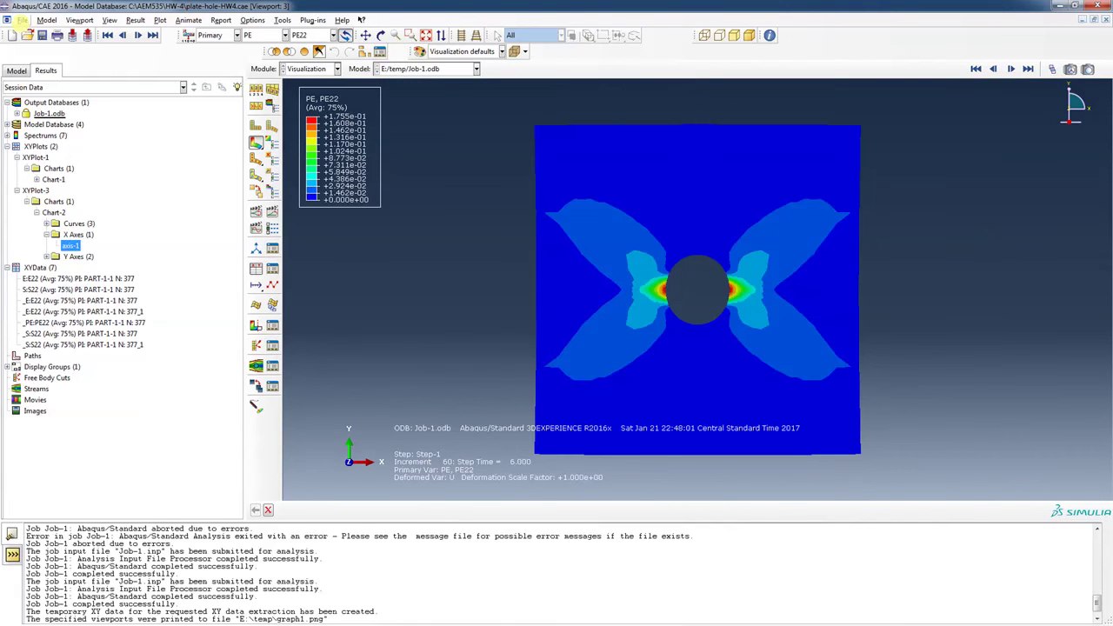
pyautogui.click(22, 19)
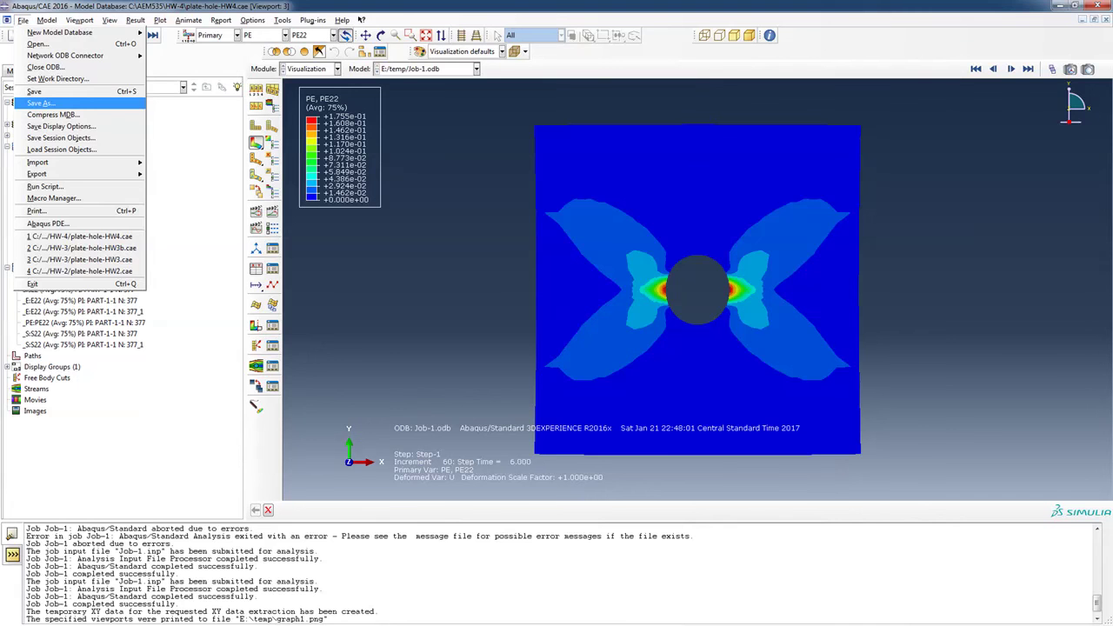
pyautogui.click(21, 19)
pyautogui.click(21, 19)
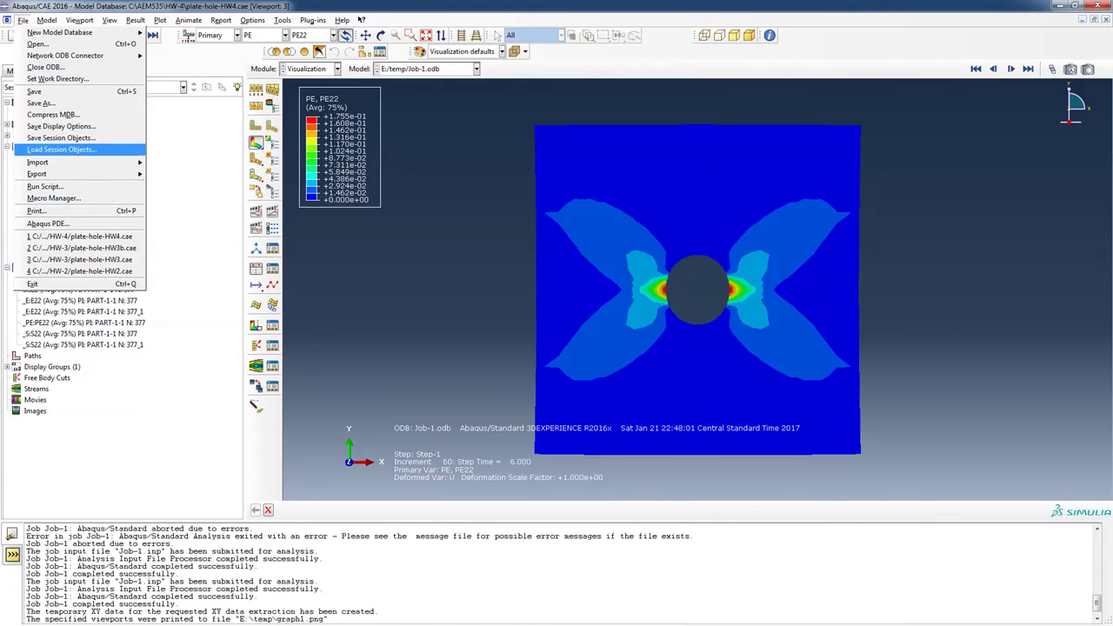
pyautogui.click(35, 211)
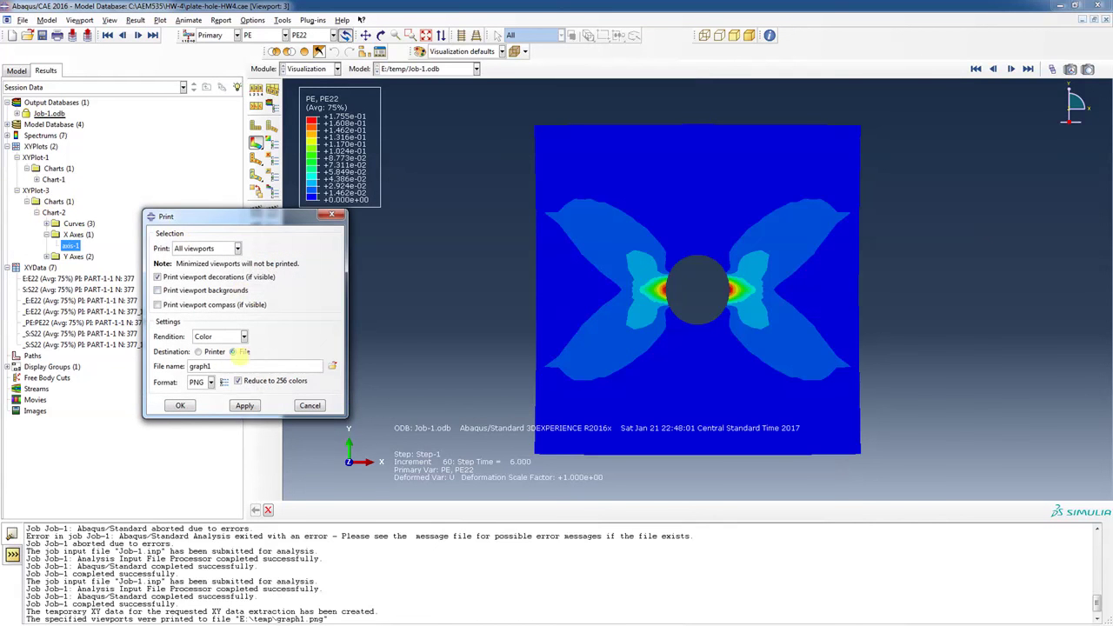
pyautogui.doubleClick(225, 368)
pyautogui.write('plate1')
pyautogui.click(244, 406)
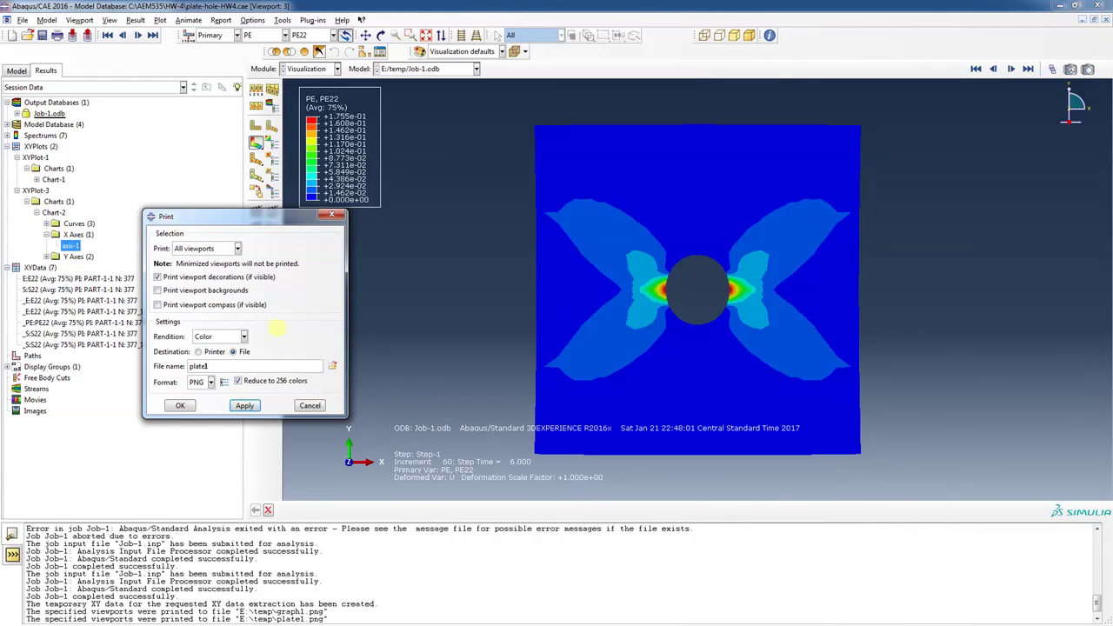
pyautogui.click(331, 214)
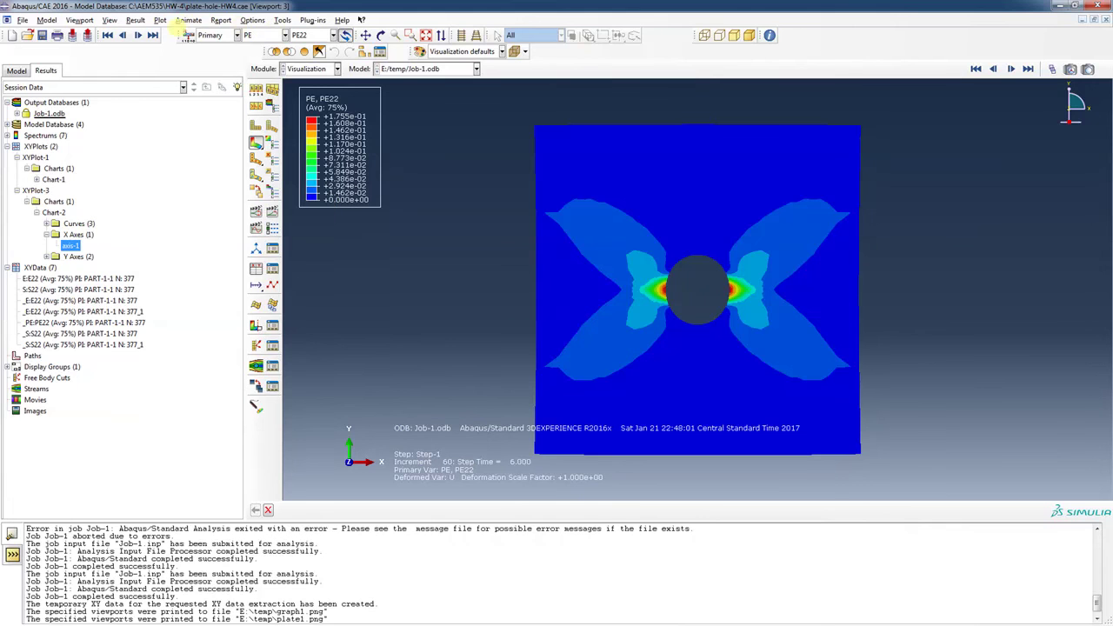
# - Save the plate view as an AVI animation named plate1, keeping the default capture options and frame rate
pyautogui.click(188, 20)
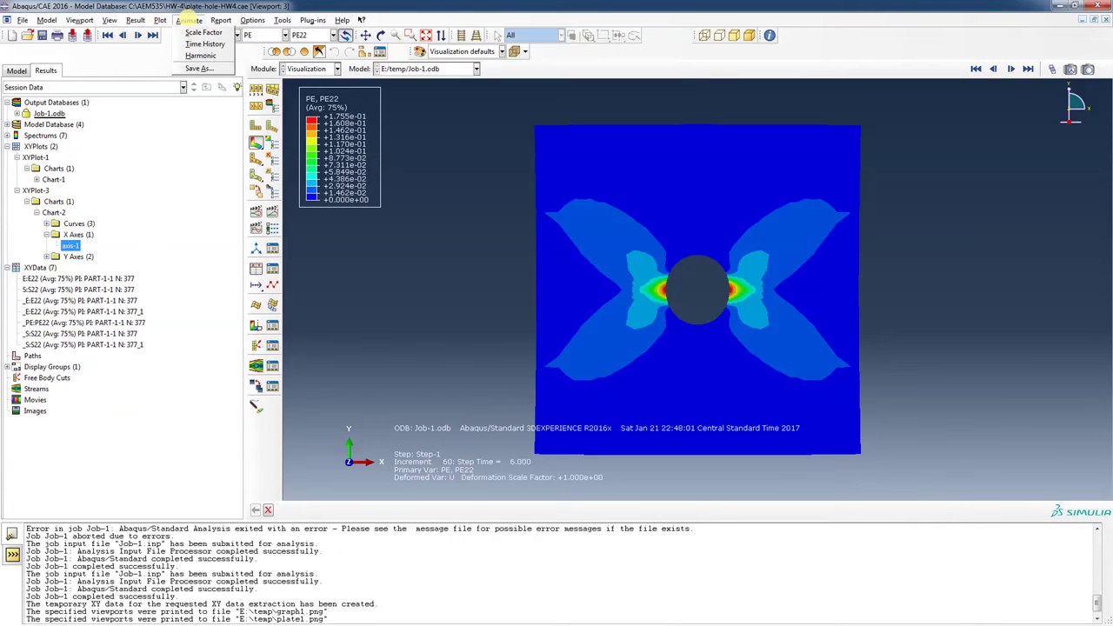
pyautogui.click(199, 68)
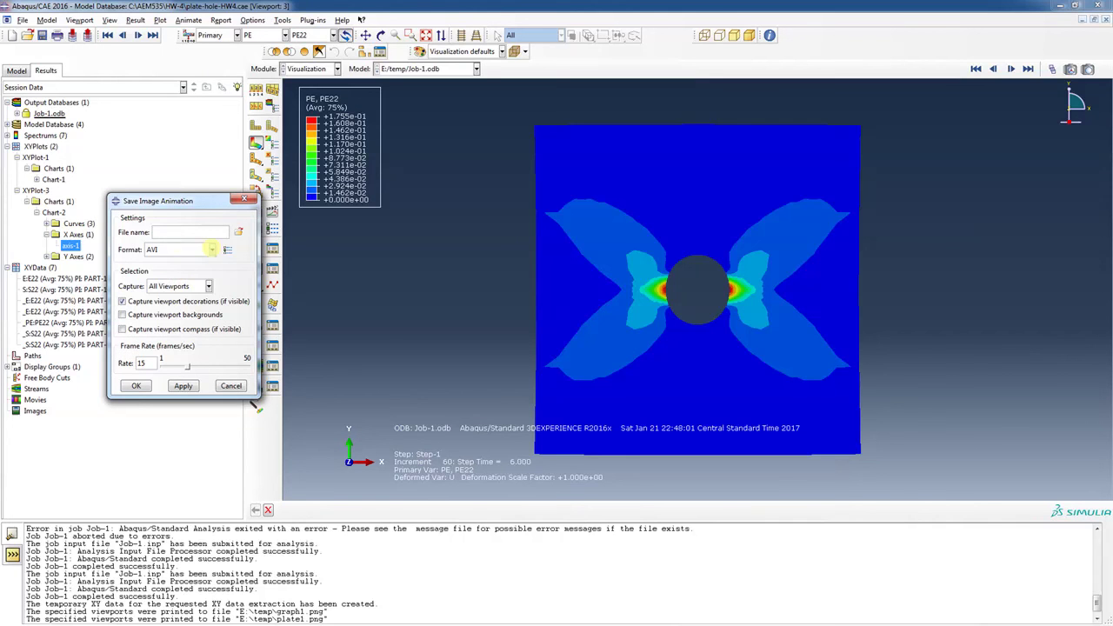
pyautogui.click(211, 250)
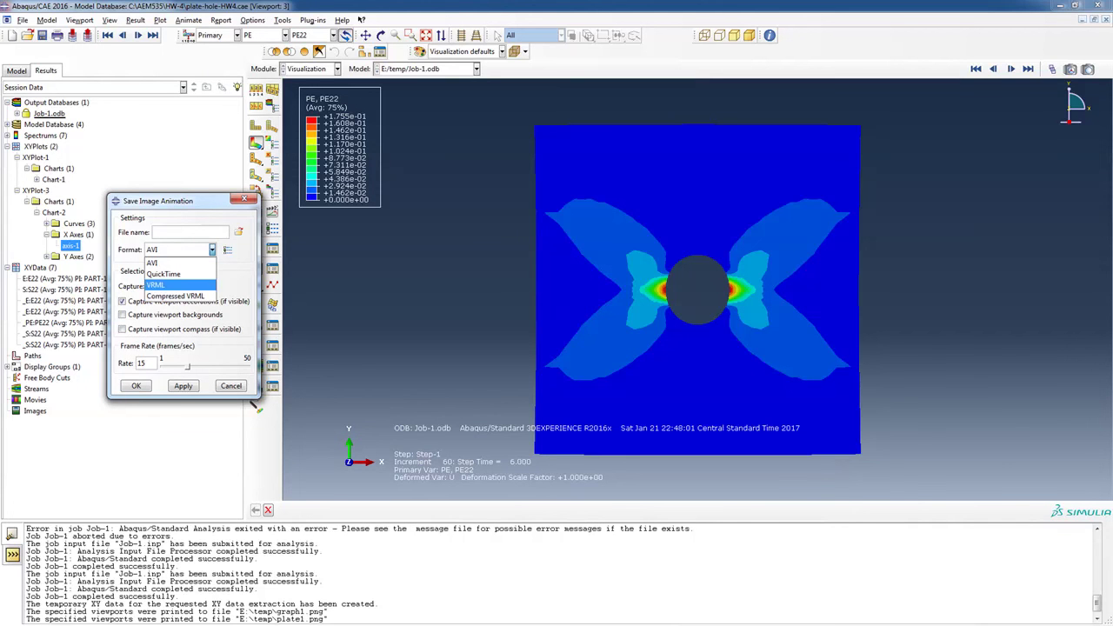
pyautogui.click(200, 262)
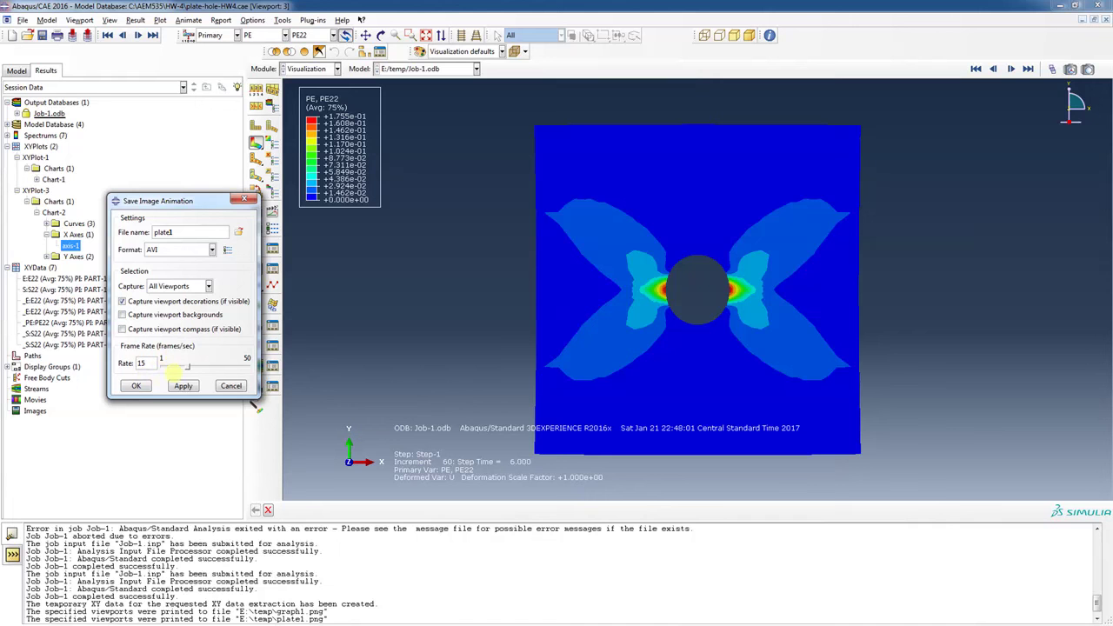
pyautogui.click(184, 386)
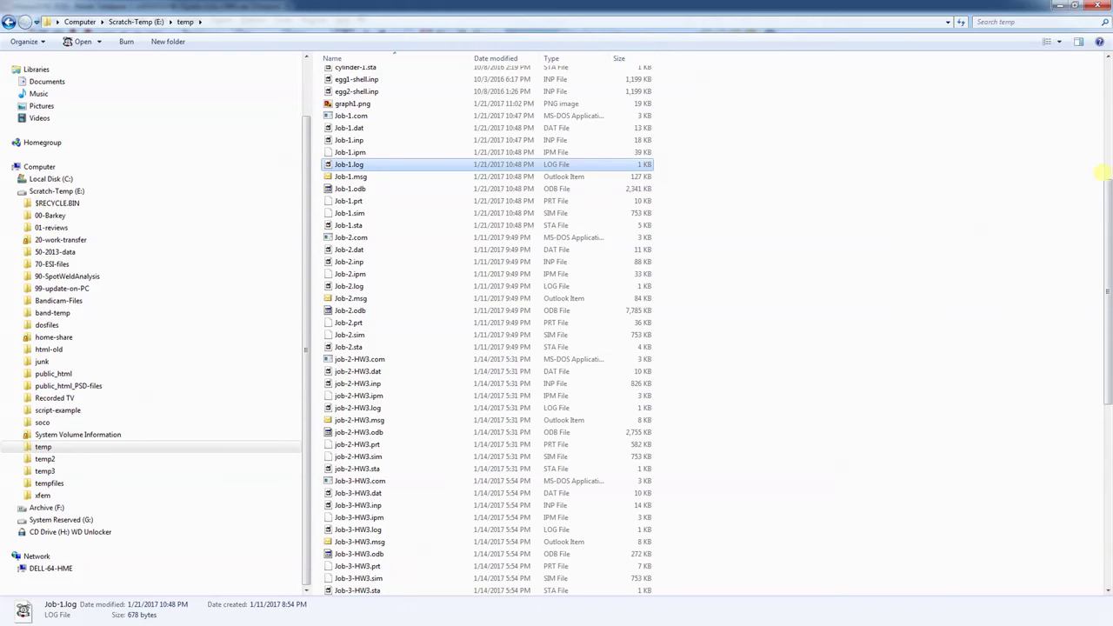
# - Switch to Windows Explorer, sort the E:\temp folder by modification date and play plate1.avi
pyautogui.scroll(8, 1102, 174)
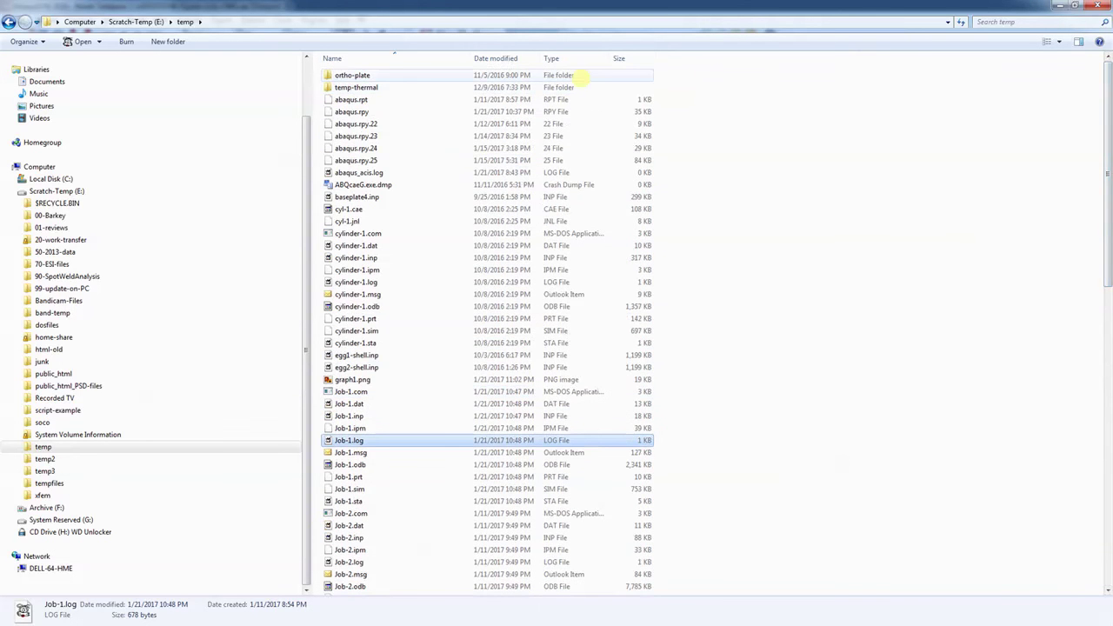
pyautogui.click(517, 57)
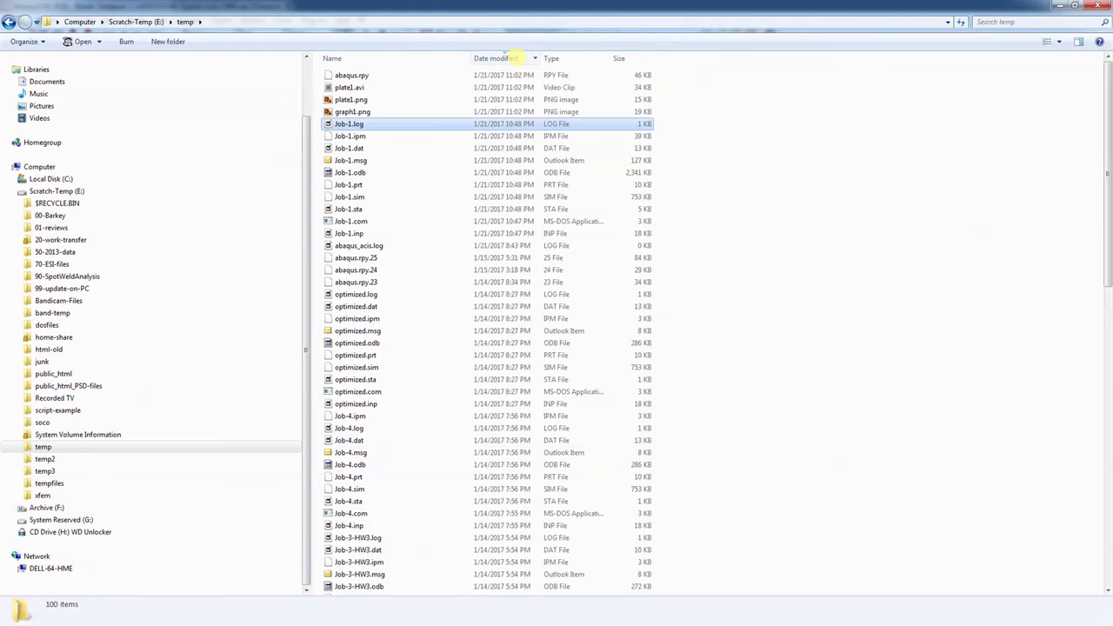
pyautogui.click(348, 88)
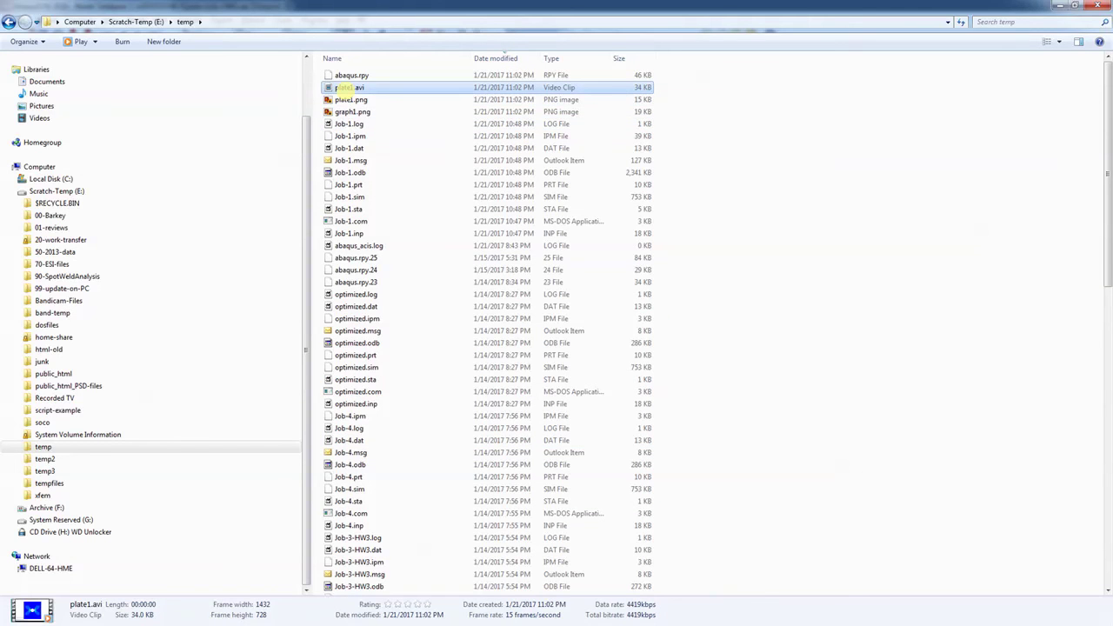
pyautogui.doubleClick(348, 88)
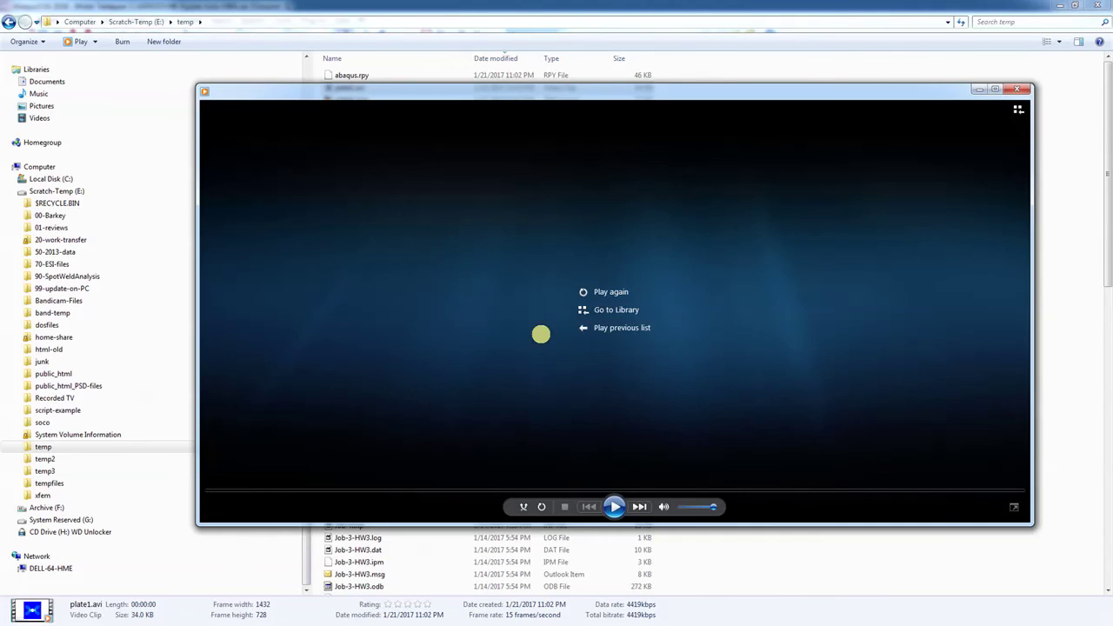
# - Replay plate1.avi, close the player and return to Abaqus/CAE, dismissing the Save Image Animation dialog
pyautogui.click(615, 506)
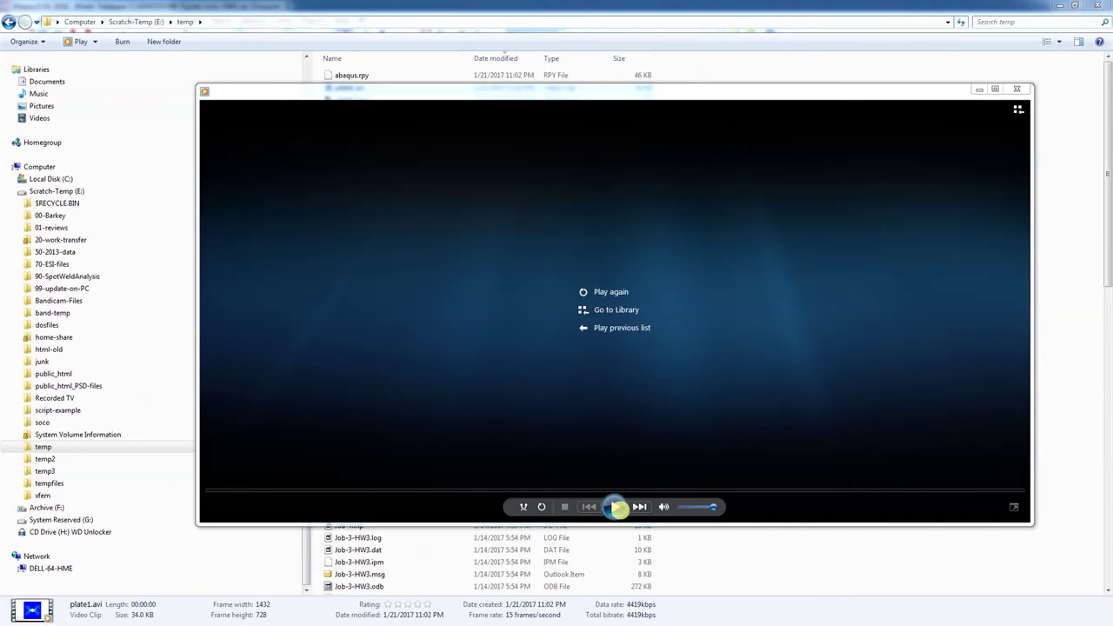
pyautogui.click(1015, 89)
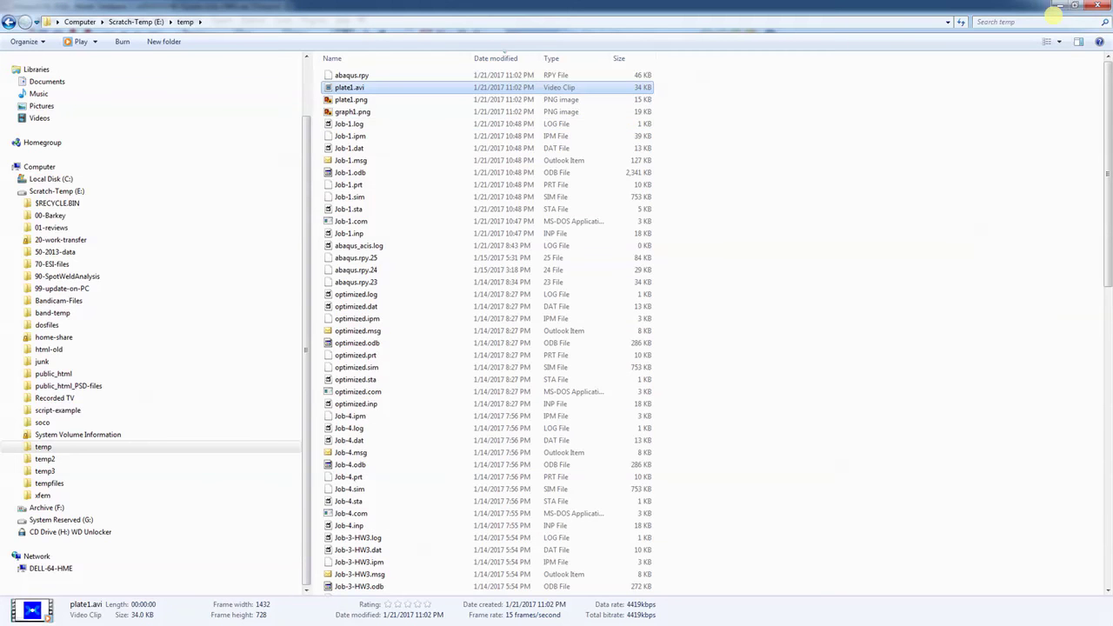
pyautogui.click(1054, 6)
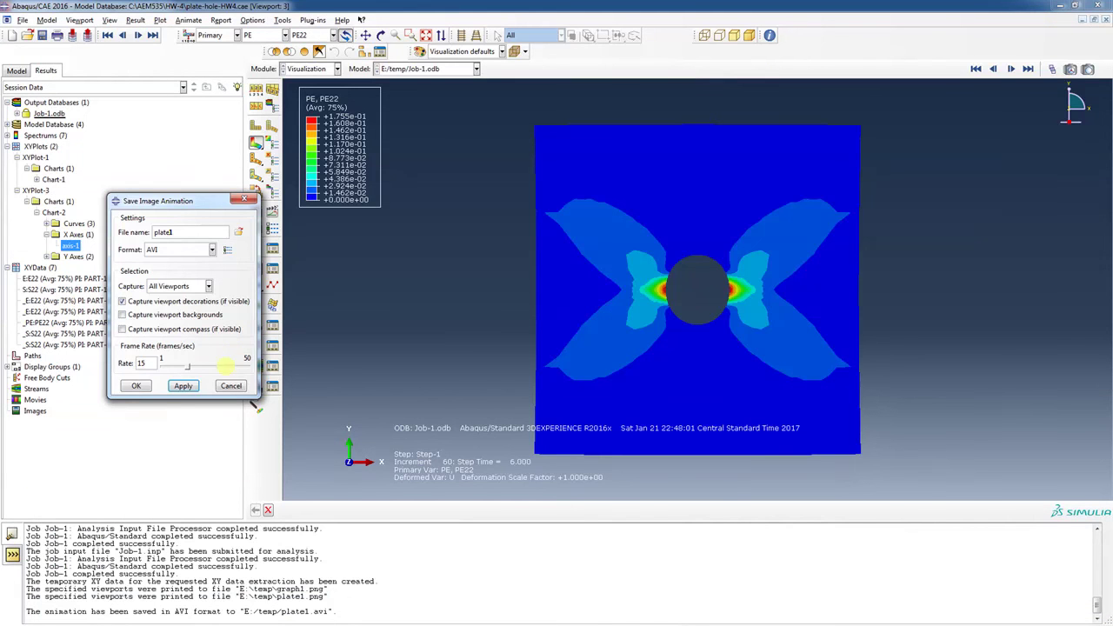
pyautogui.click(231, 386)
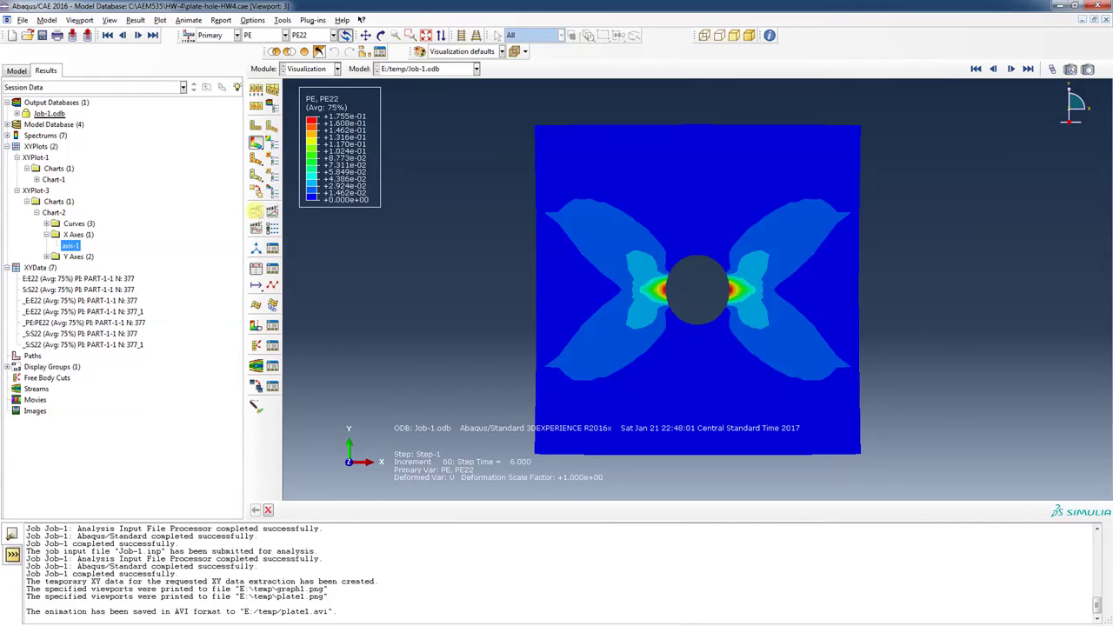
# - Start the time history animation of the PE22 contours and save it as AVI file plate1, overwriting the existing file
pyautogui.click(271, 211)
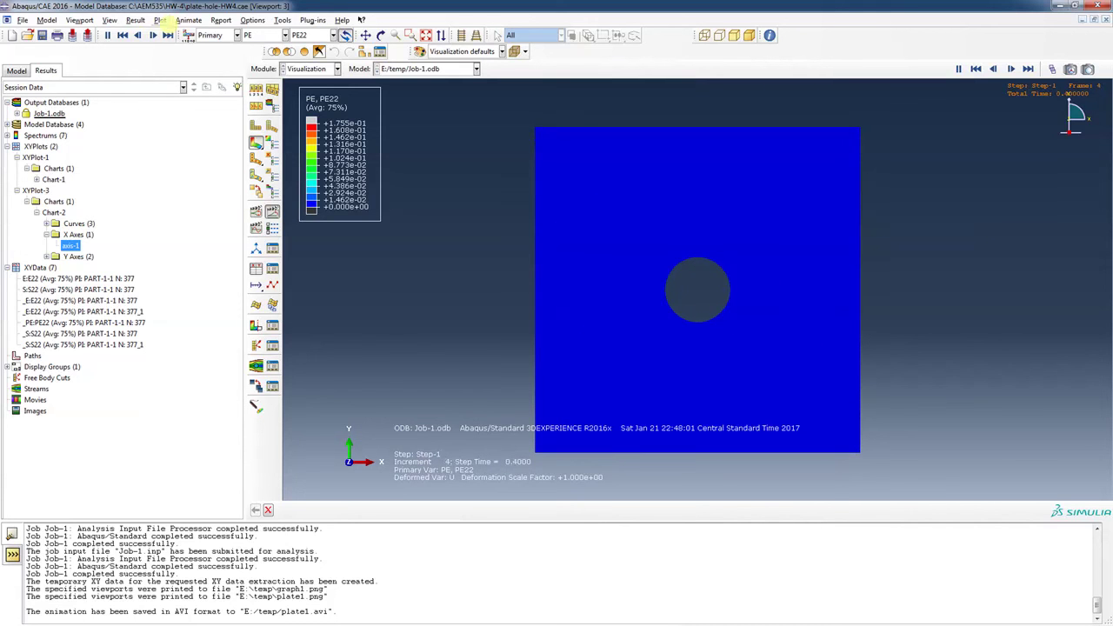
pyautogui.click(188, 20)
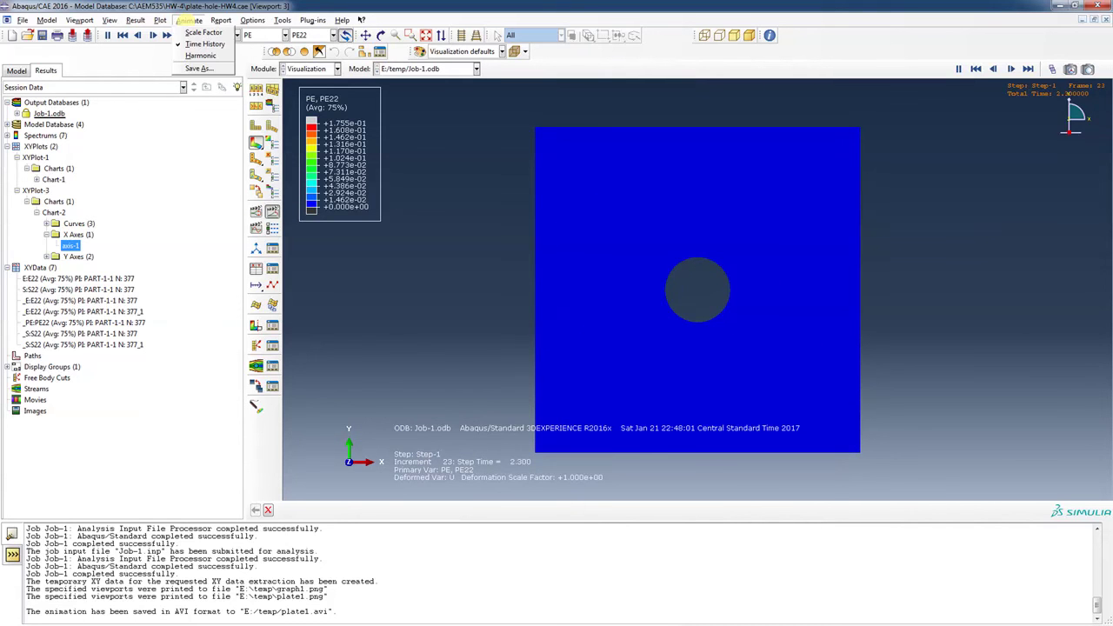
pyautogui.click(199, 68)
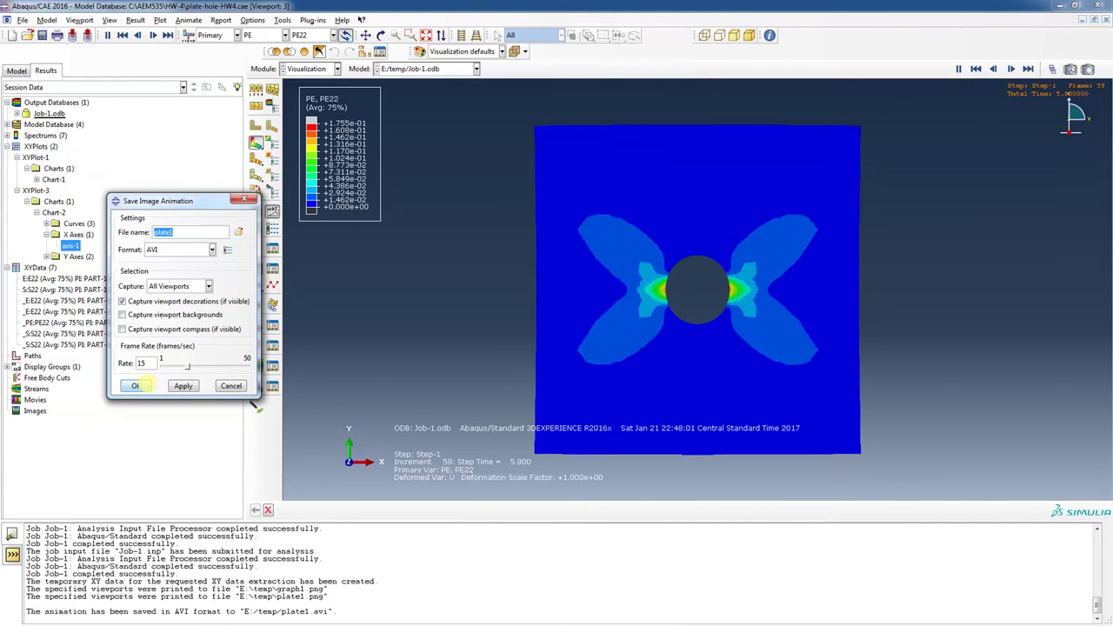
pyautogui.click(137, 385)
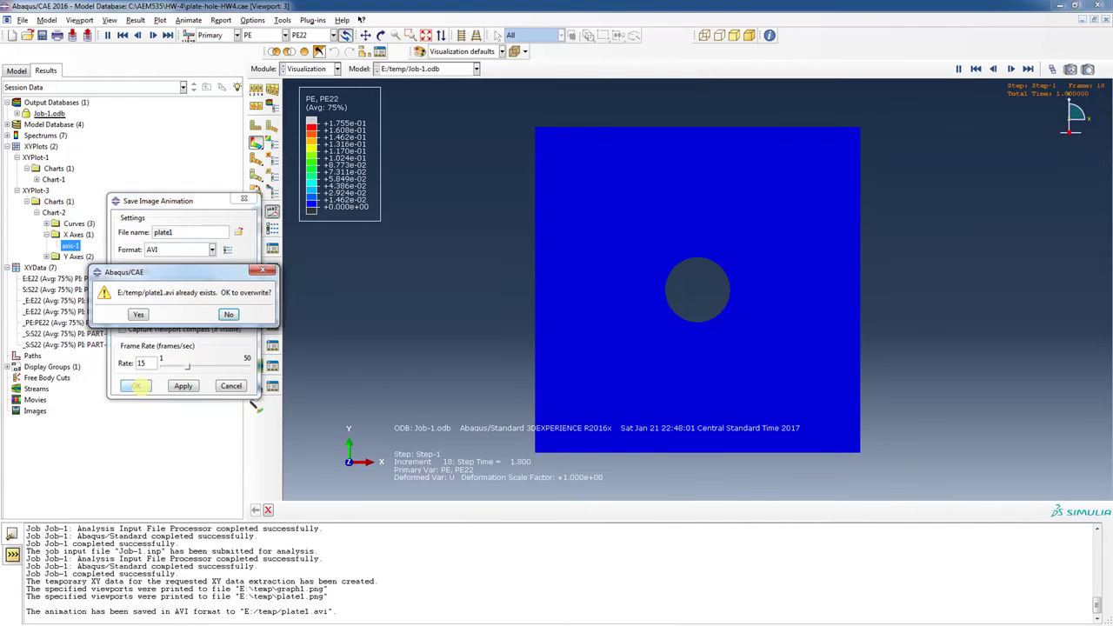
pyautogui.click(140, 315)
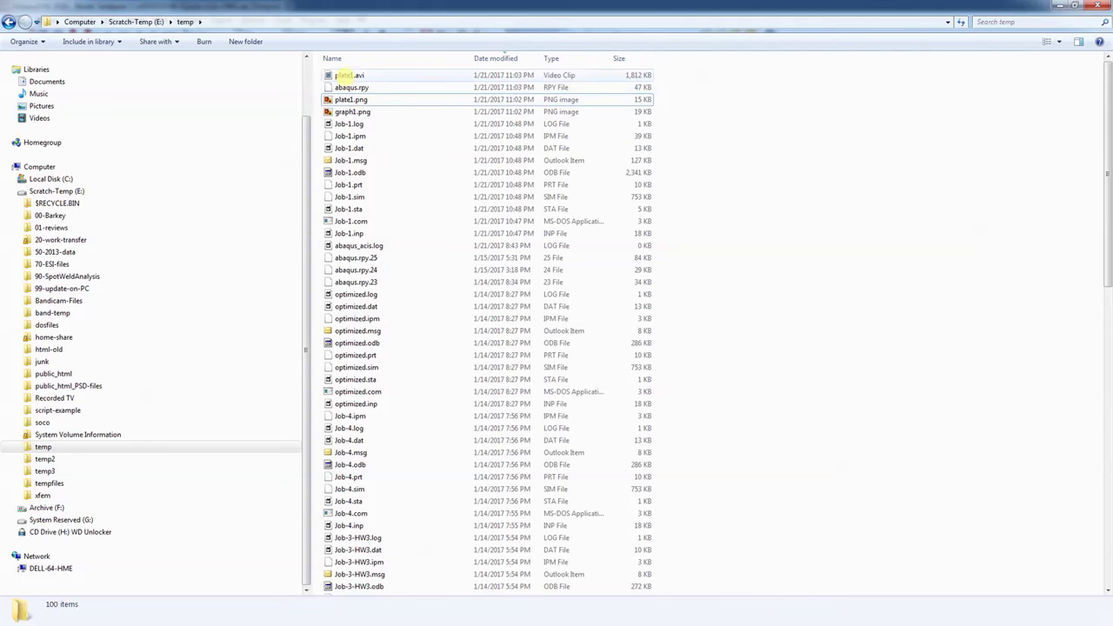
# - Play the re-saved plate1.avi from the E:\temp folder, close it and stop the time history animation in Abaqus/CAE
pyautogui.doubleClick(347, 76)
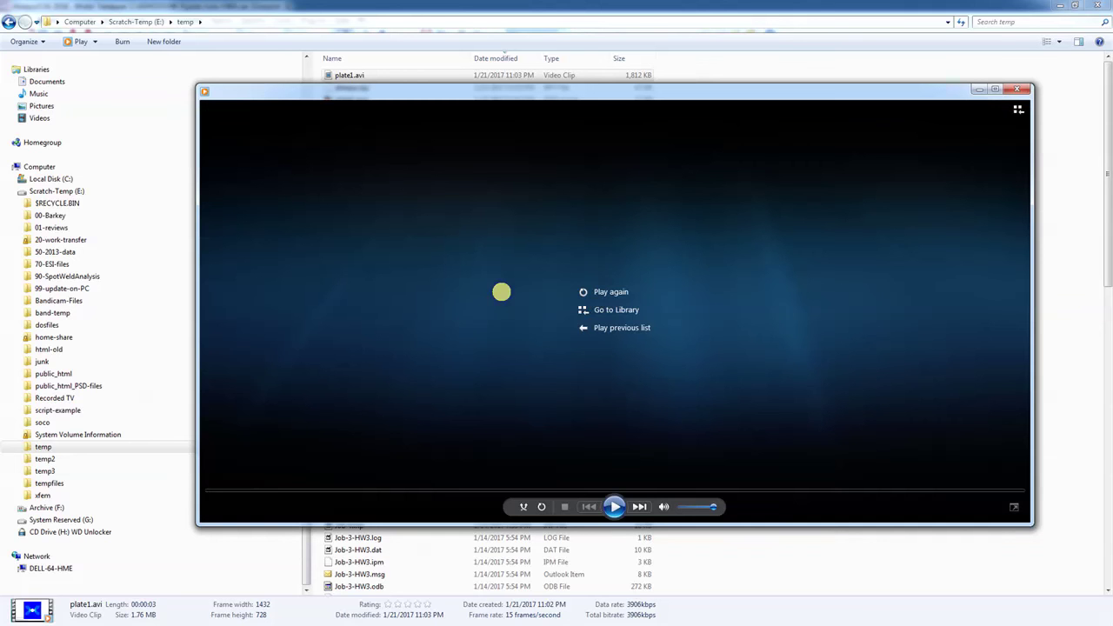
pyautogui.click(1015, 90)
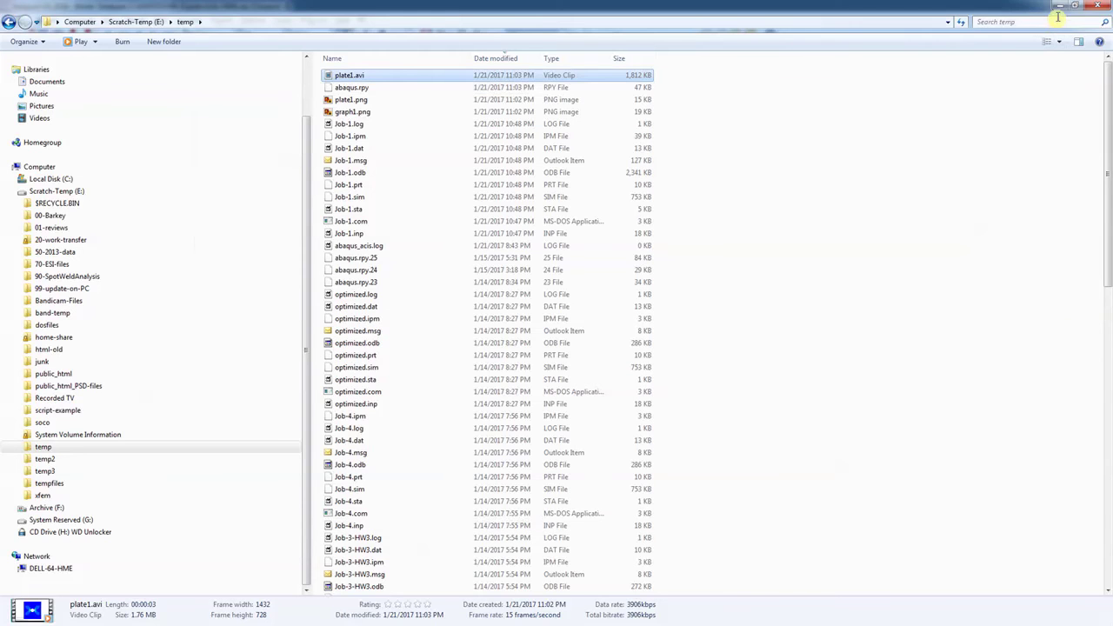
pyautogui.click(1059, 6)
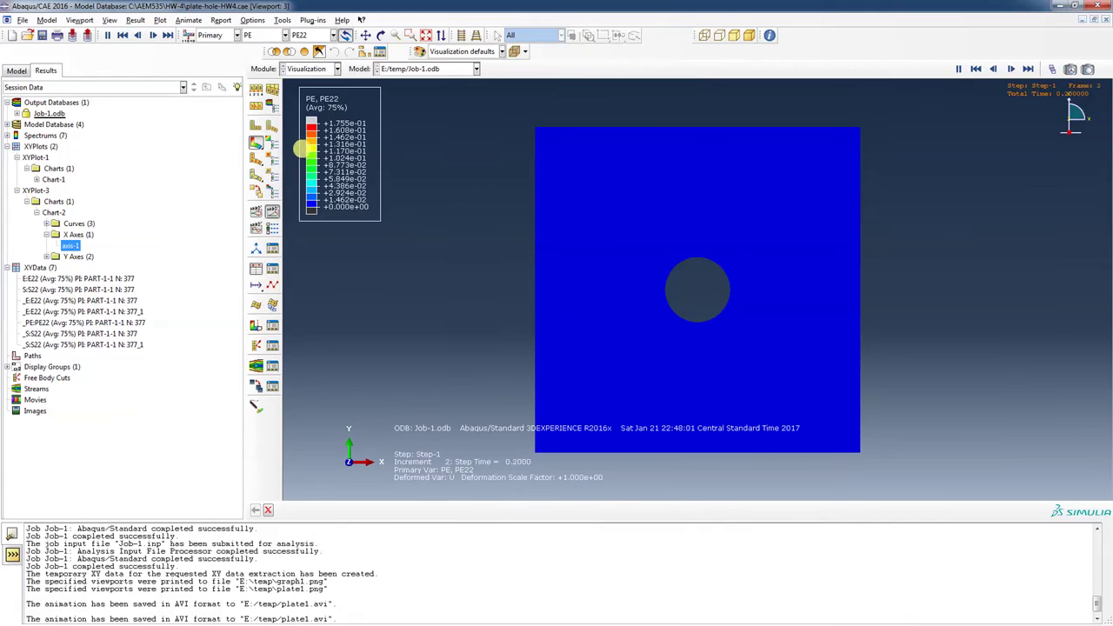
pyautogui.click(272, 211)
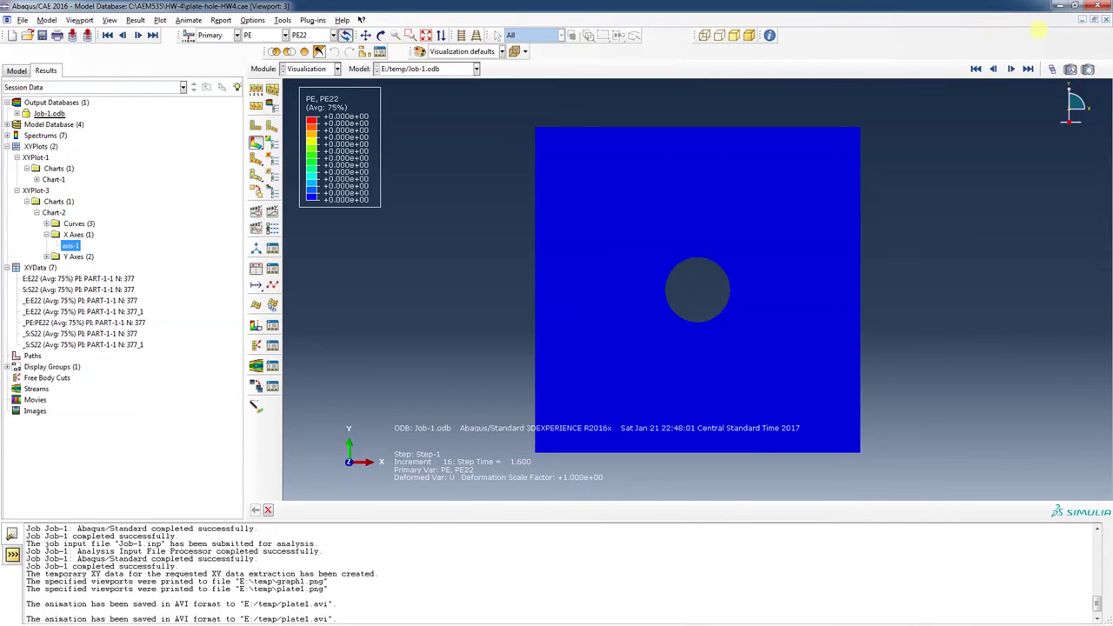
# - Switch to SketchBook Pro and add a new blank layer above Layer 05
pyautogui.click(1059, 7)
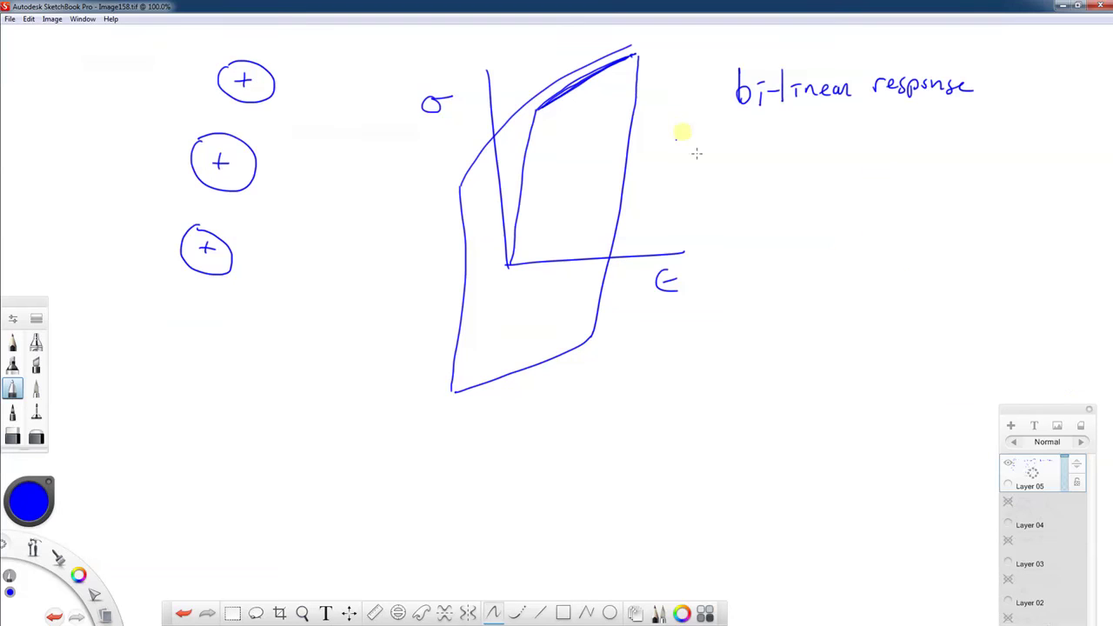
pyautogui.click(1010, 425)
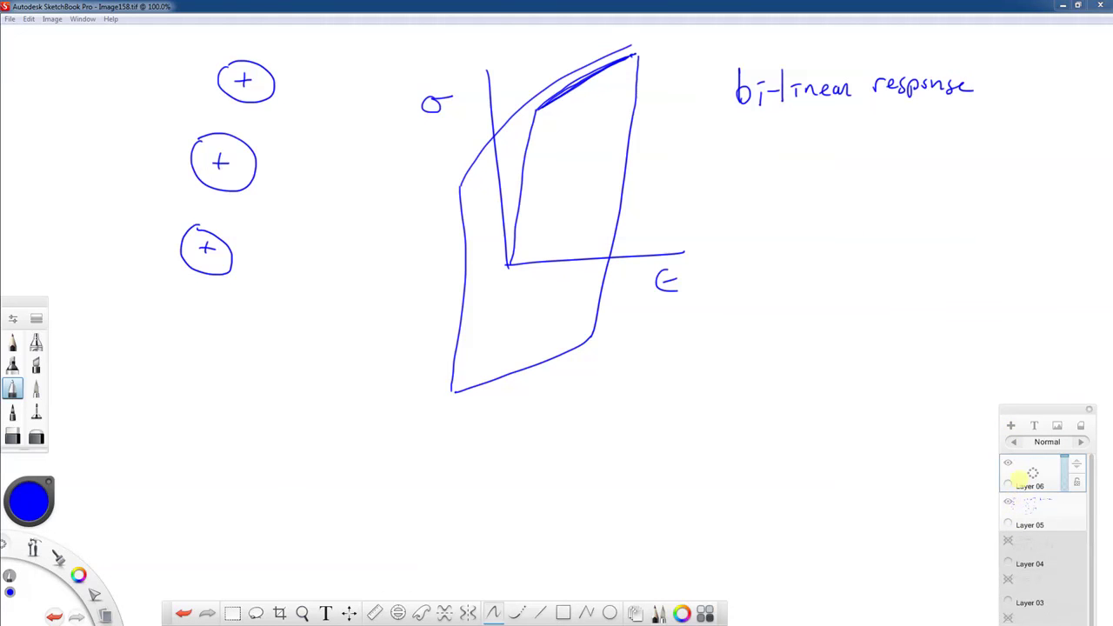
pyautogui.click(1008, 502)
pyautogui.click(1008, 502)
# - Save the sketch as Image159.tif in the HW-4 folder and hide Layer 05
pyautogui.click(10, 18)
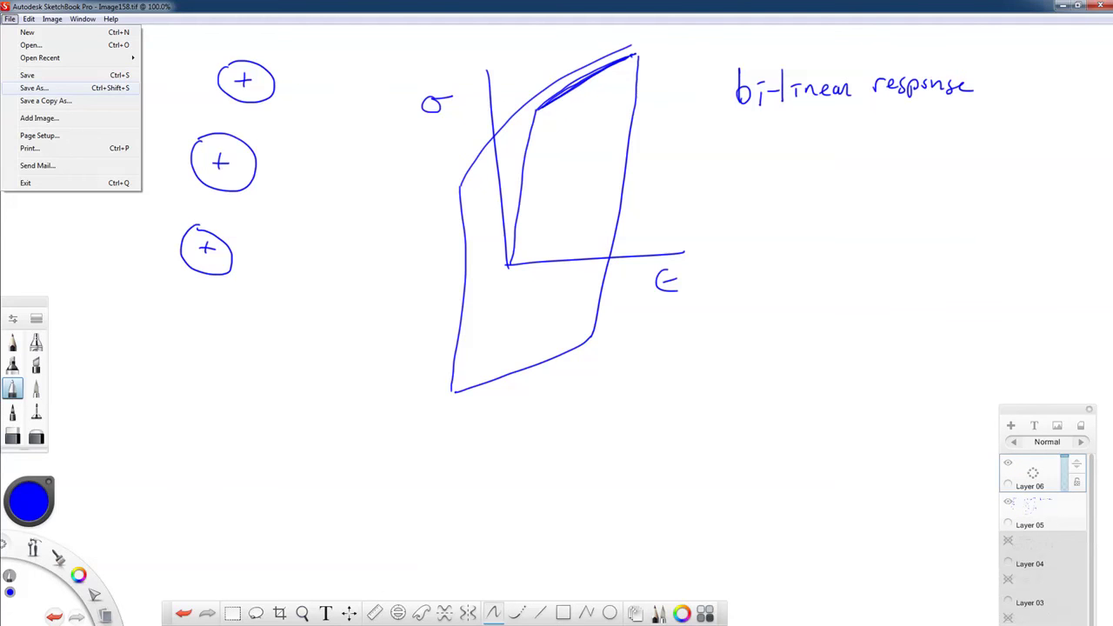
pyautogui.click(35, 88)
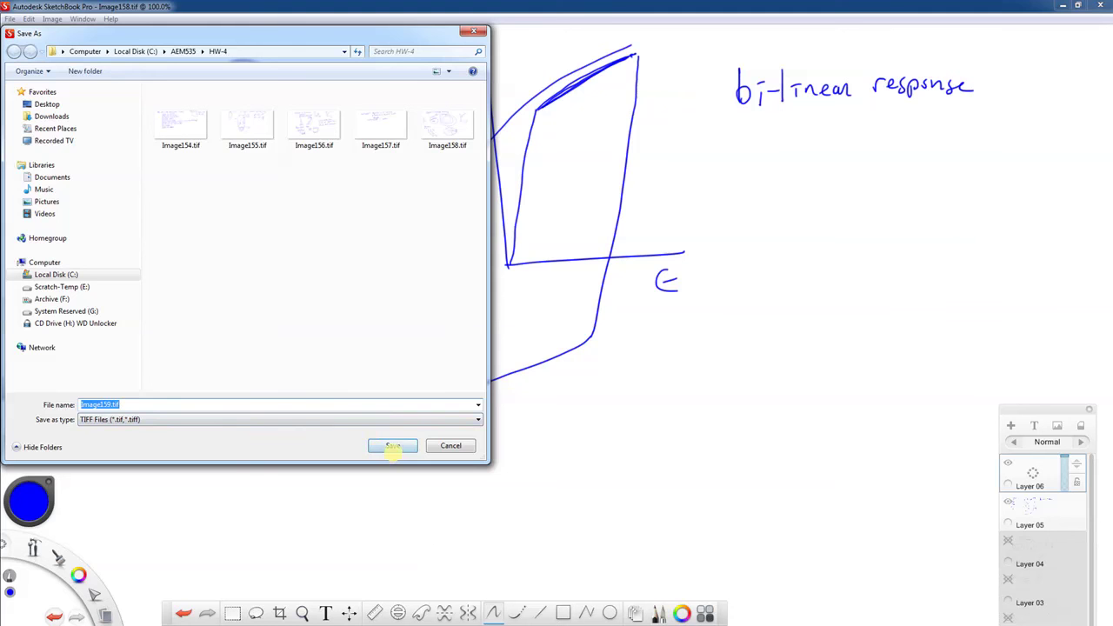
pyautogui.click(395, 445)
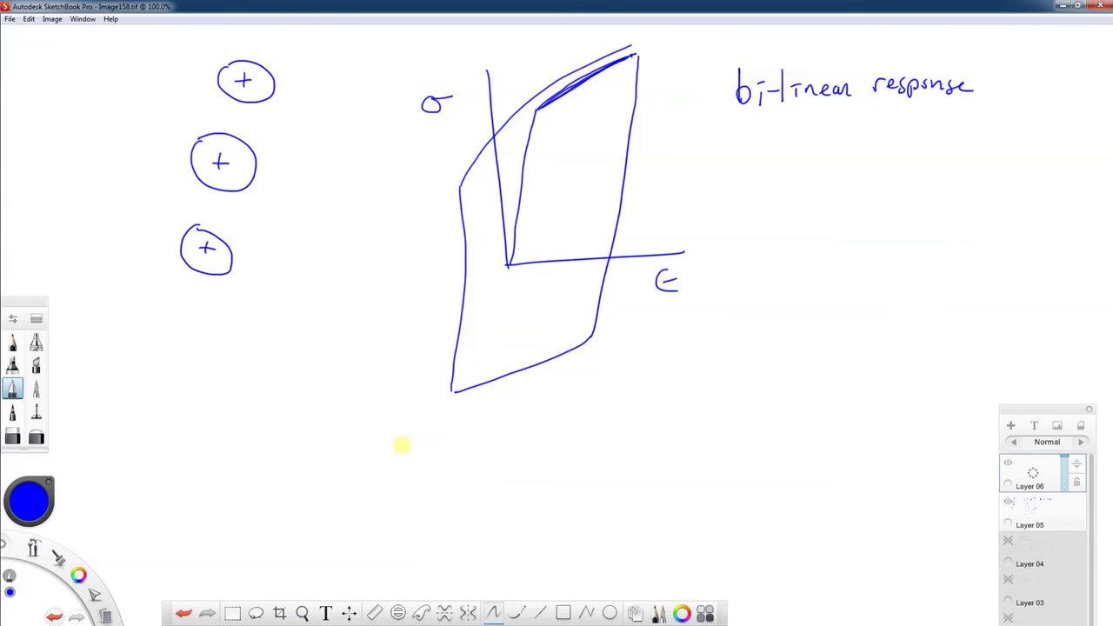
pyautogui.click(1008, 502)
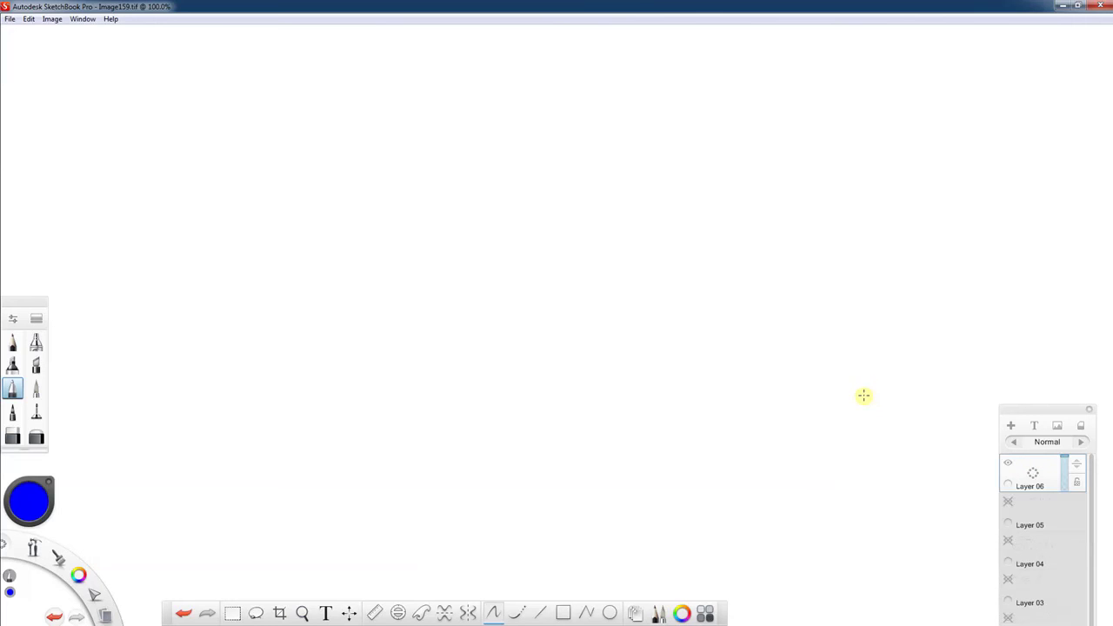
# - Handwrite the heading "Neuber's Rule" near the upper edge of the blank canvas
pyautogui.moveTo(119, 92)
pyautogui.mouseDown()
pyautogui.moveTo(141, 65)
pyautogui.moveTo(147, 87)
pyautogui.moveTo(230, 79)
pyautogui.mouseUp()
pyautogui.click(267, 119)
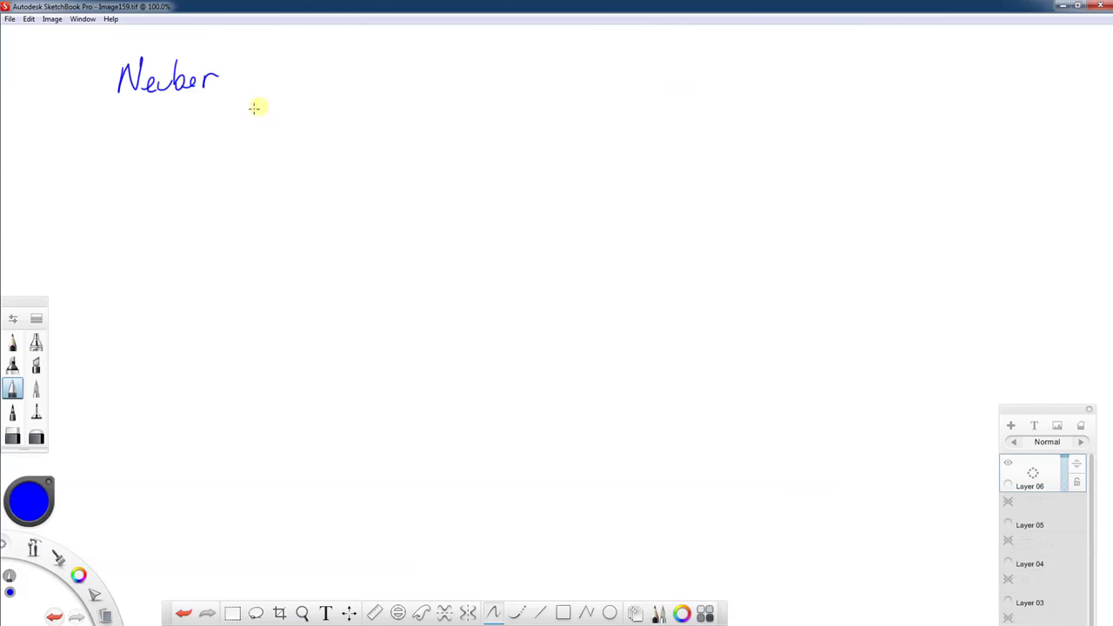
pyautogui.moveTo(227, 61)
pyautogui.mouseDown()
pyautogui.moveTo(273, 57)
pyautogui.moveTo(262, 77)
pyautogui.moveTo(289, 84)
pyautogui.moveTo(297, 71)
pyautogui.moveTo(328, 85)
pyautogui.mouseUp()
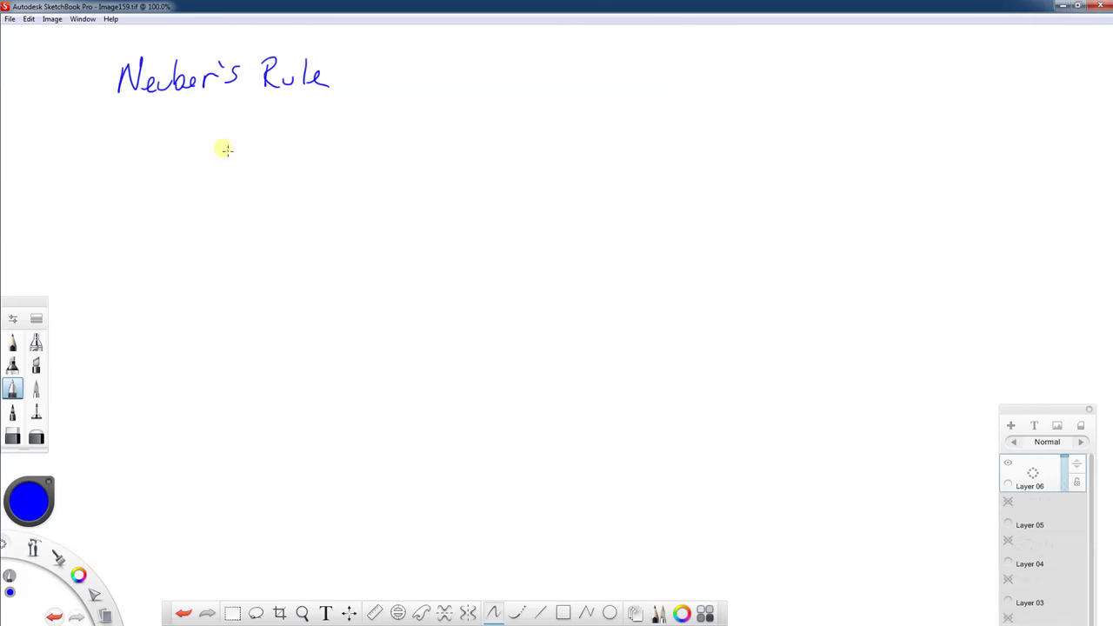
# - Write σε = S e Kt² under the heading, with braces labelled "at notch" and "nominal stress & strain"
pyautogui.moveTo(219, 143)
pyautogui.mouseDown()
pyautogui.moveTo(202, 150)
pyautogui.moveTo(235, 142)
pyautogui.moveTo(268, 167)
pyautogui.moveTo(261, 154)
pyautogui.mouseUp()
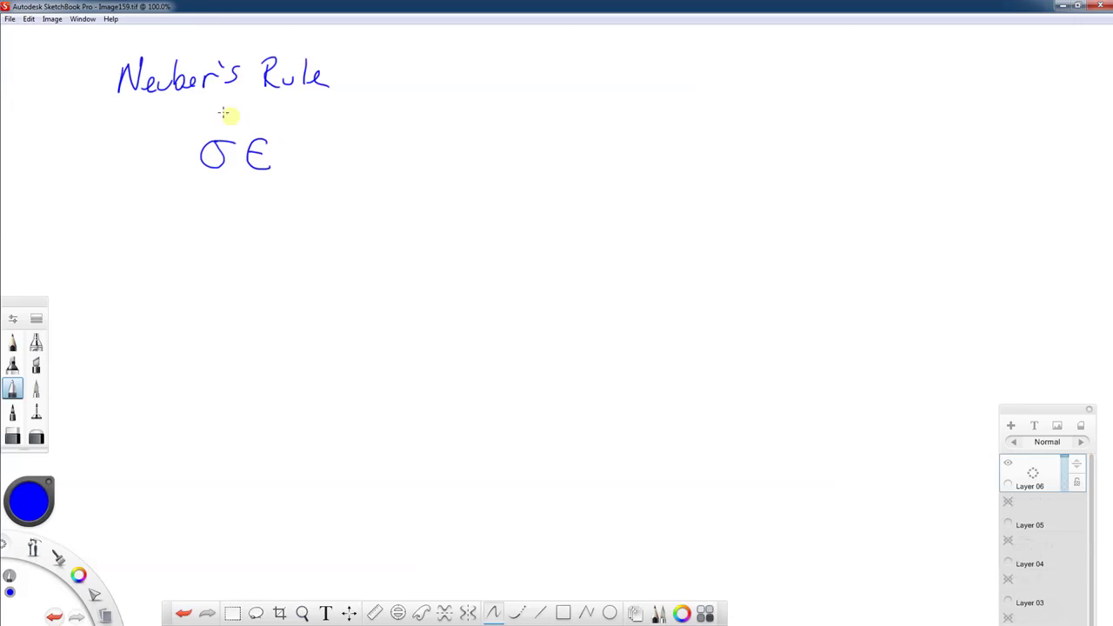
pyautogui.moveTo(211, 130)
pyautogui.mouseDown()
pyautogui.moveTo(264, 124)
pyautogui.moveTo(239, 100)
pyautogui.moveTo(296, 99)
pyautogui.moveTo(349, 135)
pyautogui.mouseUp()
pyautogui.moveTo(337, 142)
pyautogui.mouseDown()
pyautogui.moveTo(381, 156)
pyautogui.moveTo(437, 139)
pyautogui.moveTo(442, 155)
pyautogui.moveTo(482, 153)
pyautogui.moveTo(496, 124)
pyautogui.moveTo(503, 130)
pyautogui.mouseUp()
pyautogui.moveTo(384, 111)
pyautogui.mouseDown()
pyautogui.moveTo(412, 100)
pyautogui.moveTo(508, 104)
pyautogui.mouseUp()
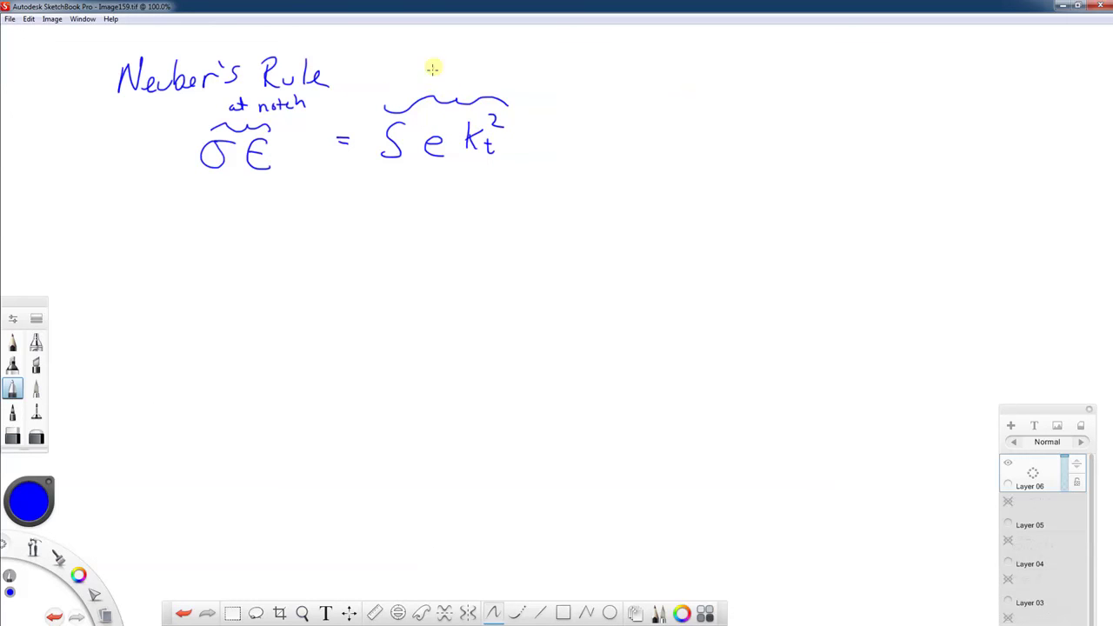
pyautogui.moveTo(415, 80)
pyautogui.mouseDown()
pyautogui.moveTo(520, 60)
pyautogui.moveTo(540, 70)
pyautogui.moveTo(585, 54)
pyautogui.moveTo(615, 75)
pyautogui.moveTo(661, 68)
pyautogui.mouseUp()
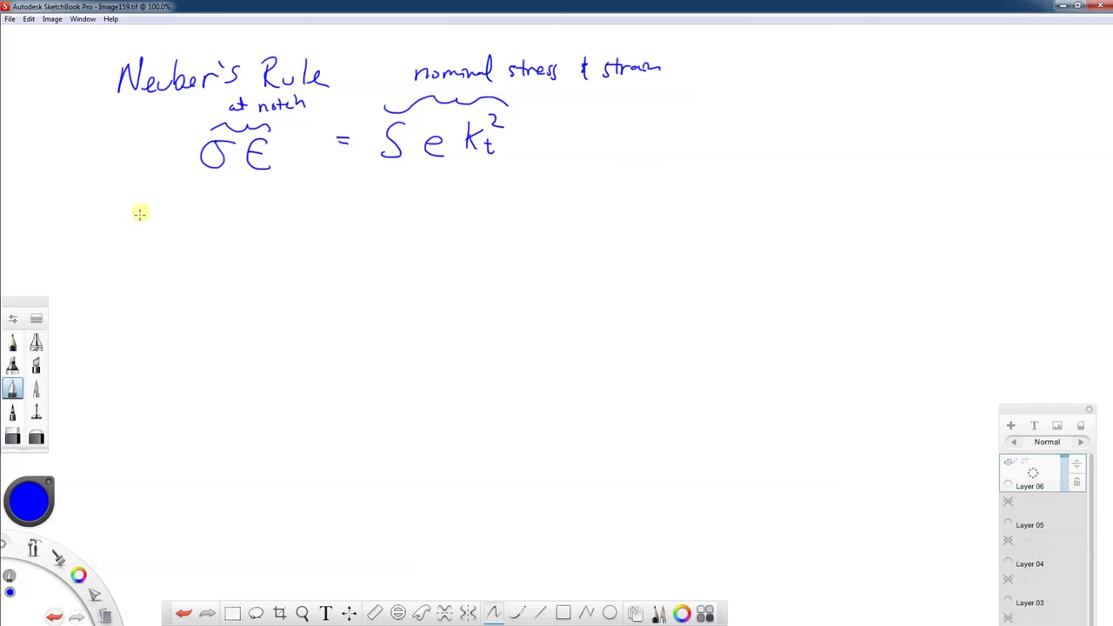
# - Write the Ramberg-Osgood equation ε = σ/E + (σ/K)^(1/n) with its title below the Neuber equation
pyautogui.moveTo(134, 229)
pyautogui.mouseDown()
pyautogui.moveTo(122, 247)
pyautogui.moveTo(137, 253)
pyautogui.mouseUp()
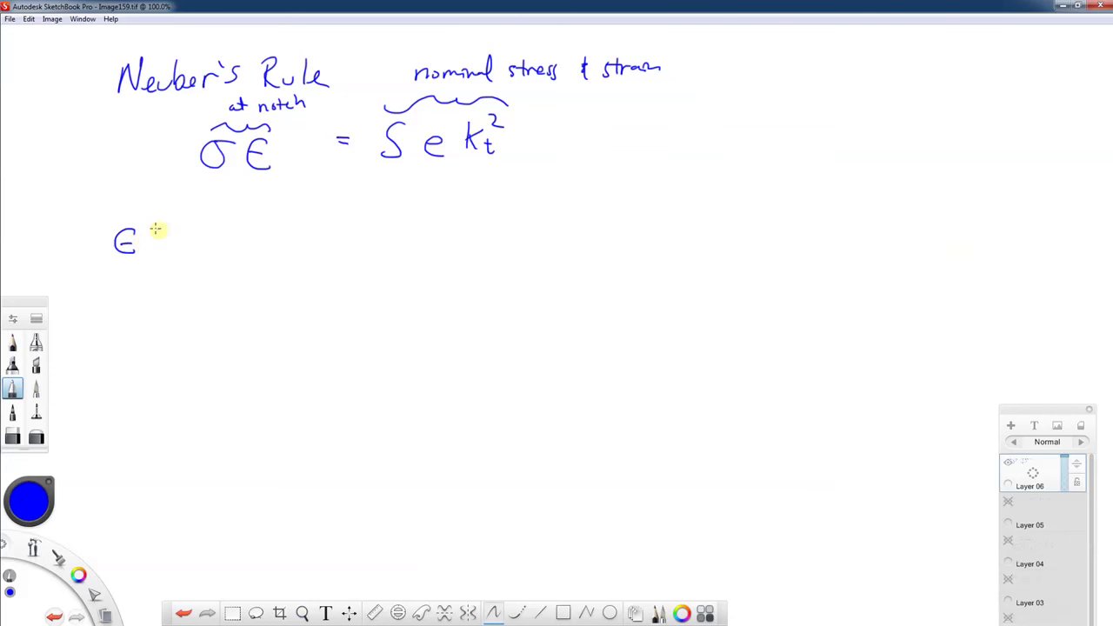
pyautogui.moveTo(31, 209)
pyautogui.mouseDown()
pyautogui.moveTo(127, 214)
pyautogui.moveTo(218, 199)
pyautogui.moveTo(252, 208)
pyautogui.mouseUp()
pyautogui.moveTo(165, 246); pyautogui.dragTo(171, 246)
pyautogui.moveTo(160, 251)
pyautogui.mouseDown()
pyautogui.moveTo(198, 259)
pyautogui.moveTo(230, 233)
pyautogui.mouseUp()
pyautogui.moveTo(193, 257)
pyautogui.mouseDown()
pyautogui.moveTo(226, 259)
pyautogui.moveTo(212, 282)
pyautogui.moveTo(262, 250)
pyautogui.mouseUp()
pyautogui.moveTo(254, 243); pyautogui.dragTo(255, 259)
pyautogui.moveTo(296, 228); pyautogui.dragTo(291, 259)
pyautogui.moveTo(312, 232); pyautogui.dragTo(320, 227)
pyautogui.moveTo(303, 246)
pyautogui.mouseDown()
pyautogui.moveTo(321, 244)
pyautogui.moveTo(327, 261)
pyautogui.mouseUp()
pyautogui.moveTo(330, 223)
pyautogui.mouseDown()
pyautogui.moveTo(340, 261)
pyautogui.moveTo(344, 220)
pyautogui.moveTo(350, 228)
pyautogui.mouseUp()
pyautogui.moveTo(357, 228); pyautogui.dragTo(367, 229)
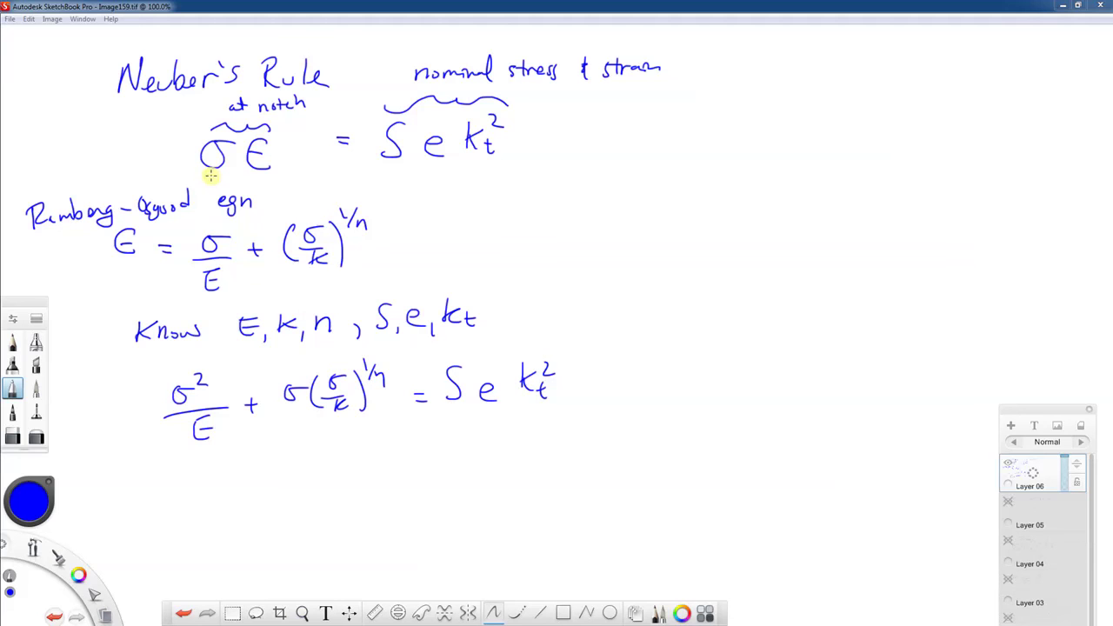
# - Underline the σε product and write "assume e = S/E" beside the Neuber equation
pyautogui.moveTo(205, 176); pyautogui.dragTo(268, 172)
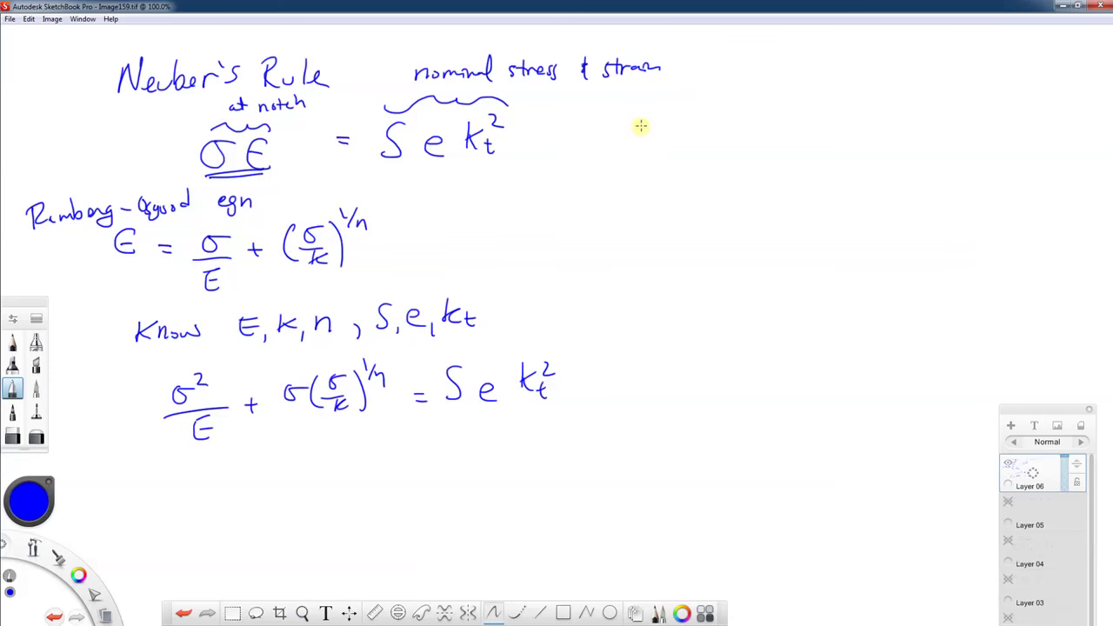
pyautogui.moveTo(623, 127)
pyautogui.mouseDown()
pyautogui.moveTo(715, 132)
pyautogui.moveTo(765, 122)
pyautogui.moveTo(759, 113)
pyautogui.moveTo(772, 129)
pyautogui.moveTo(799, 119)
pyautogui.mouseUp()
pyautogui.moveTo(788, 127); pyautogui.dragTo(800, 126)
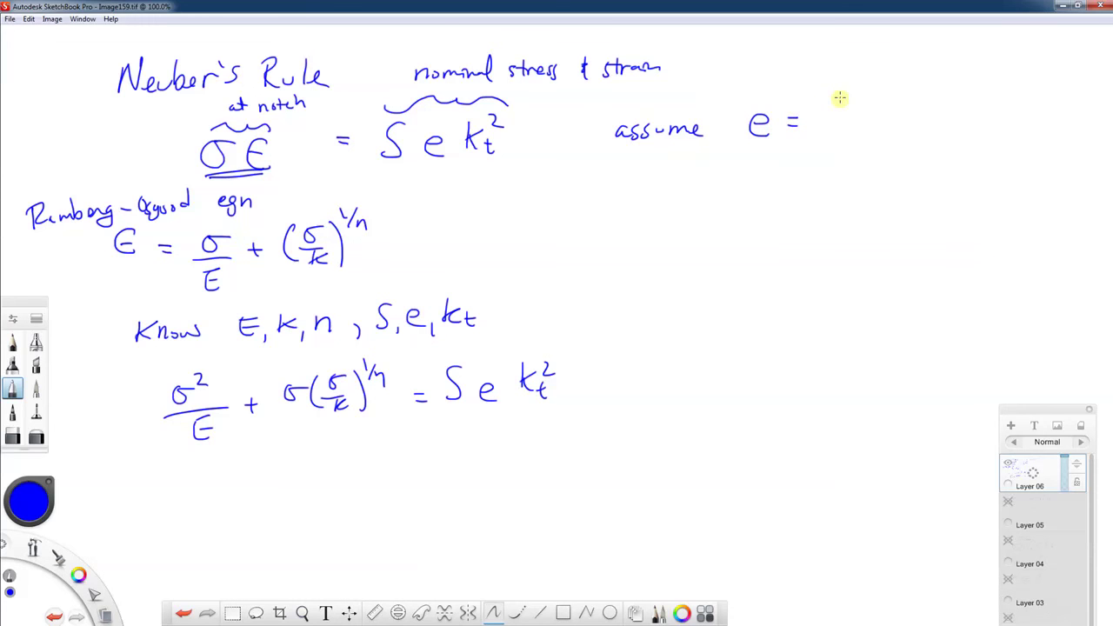
pyautogui.moveTo(843, 93)
pyautogui.mouseDown()
pyautogui.moveTo(824, 114)
pyautogui.moveTo(857, 131)
pyautogui.moveTo(848, 162)
pyautogui.moveTo(846, 140)
pyautogui.mouseUp()
pyautogui.moveTo(828, 151); pyautogui.dragTo(842, 151)
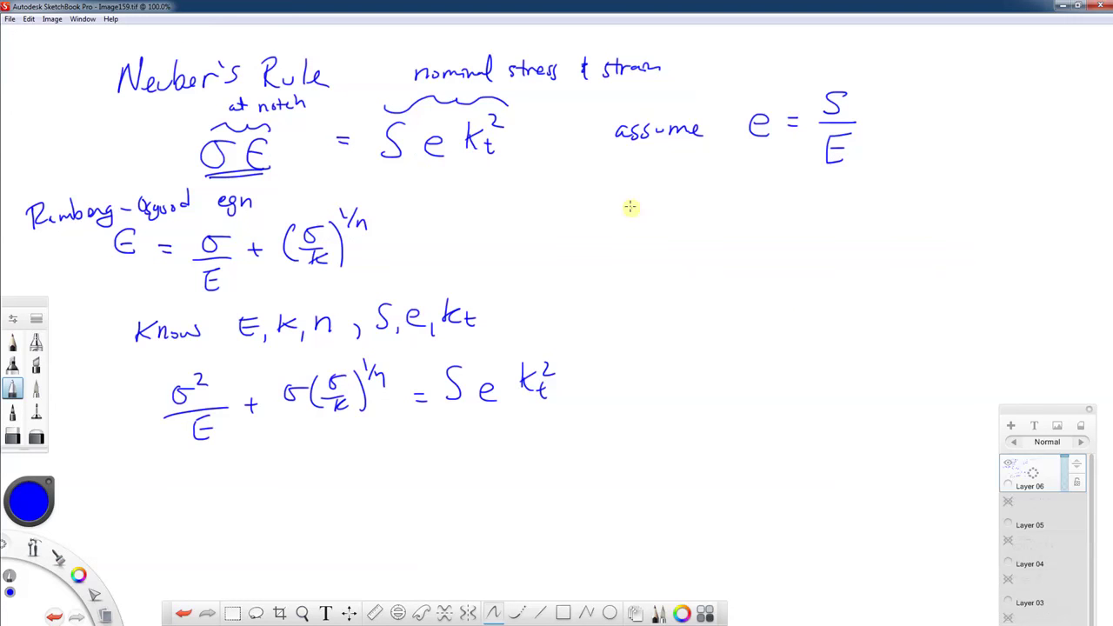
# - Write "Kt S, Kt e" and "elastic notch stress & strain" below the e = S/E assumption
pyautogui.moveTo(606, 185)
pyautogui.mouseDown()
pyautogui.moveTo(625, 209)
pyautogui.moveTo(644, 207)
pyautogui.mouseUp()
pyautogui.moveTo(716, 180)
pyautogui.mouseDown()
pyautogui.moveTo(738, 205)
pyautogui.moveTo(769, 201)
pyautogui.mouseUp()
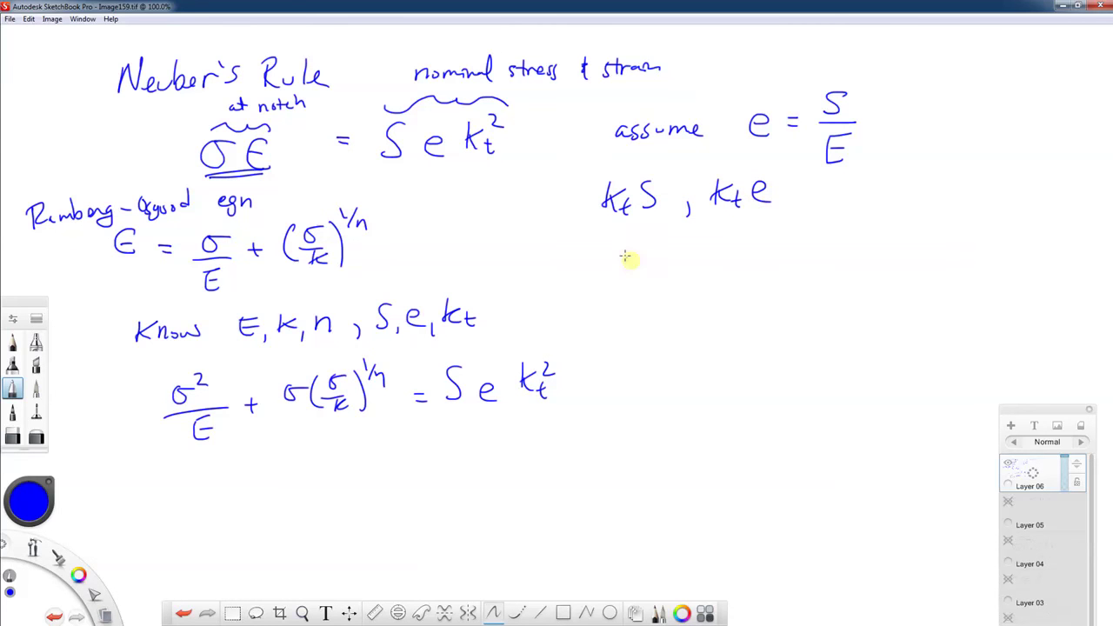
pyautogui.moveTo(608, 266)
pyautogui.mouseDown()
pyautogui.moveTo(655, 245)
pyautogui.moveTo(653, 265)
pyautogui.moveTo(741, 257)
pyautogui.moveTo(760, 235)
pyautogui.moveTo(765, 249)
pyautogui.moveTo(799, 252)
pyautogui.moveTo(850, 236)
pyautogui.moveTo(841, 251)
pyautogui.moveTo(871, 230)
pyautogui.moveTo(889, 235)
pyautogui.moveTo(887, 250)
pyautogui.moveTo(944, 228)
pyautogui.mouseUp()
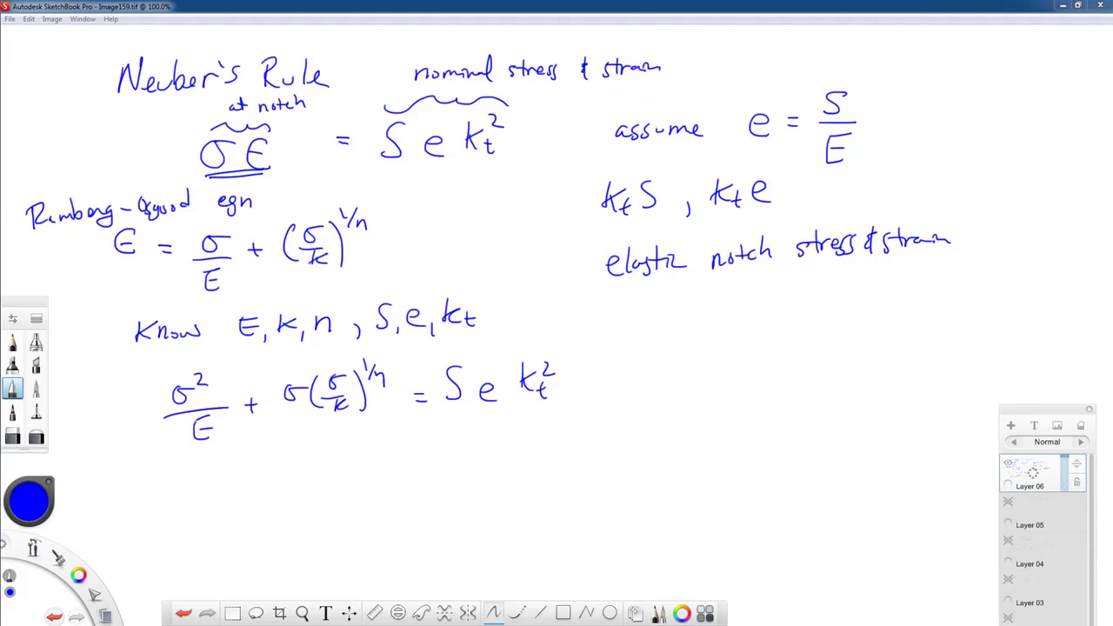
# - Switch to the Neuber.xlsx workbook in Excel and examine the RHS formula in L5 and the two plotted series in the chart
pyautogui.hotkey('alt', 'Tab')
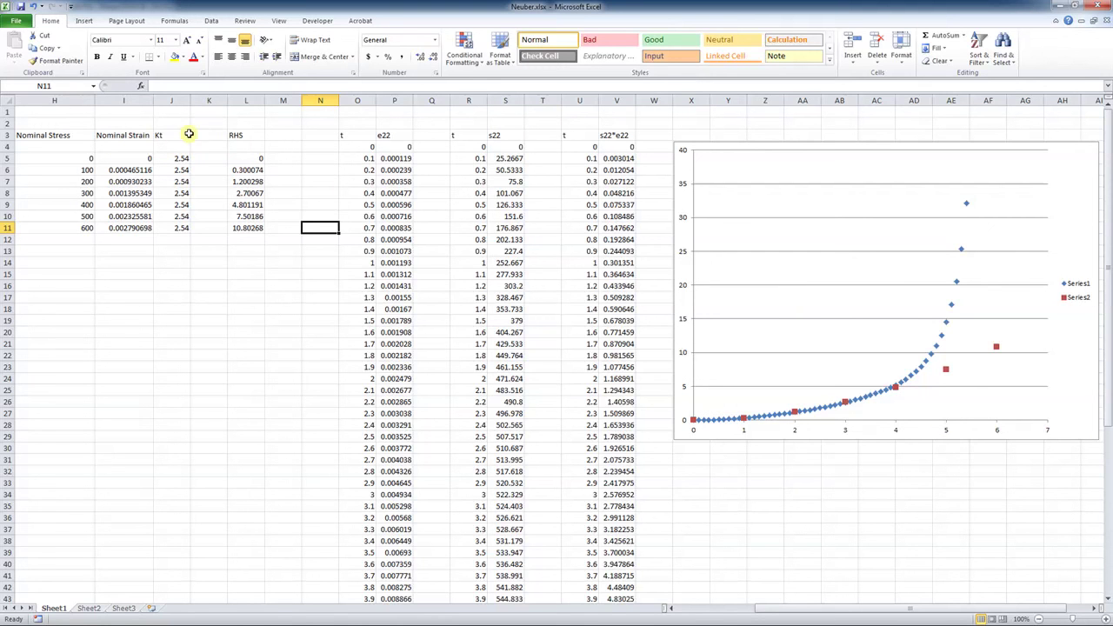
pyautogui.click(253, 157)
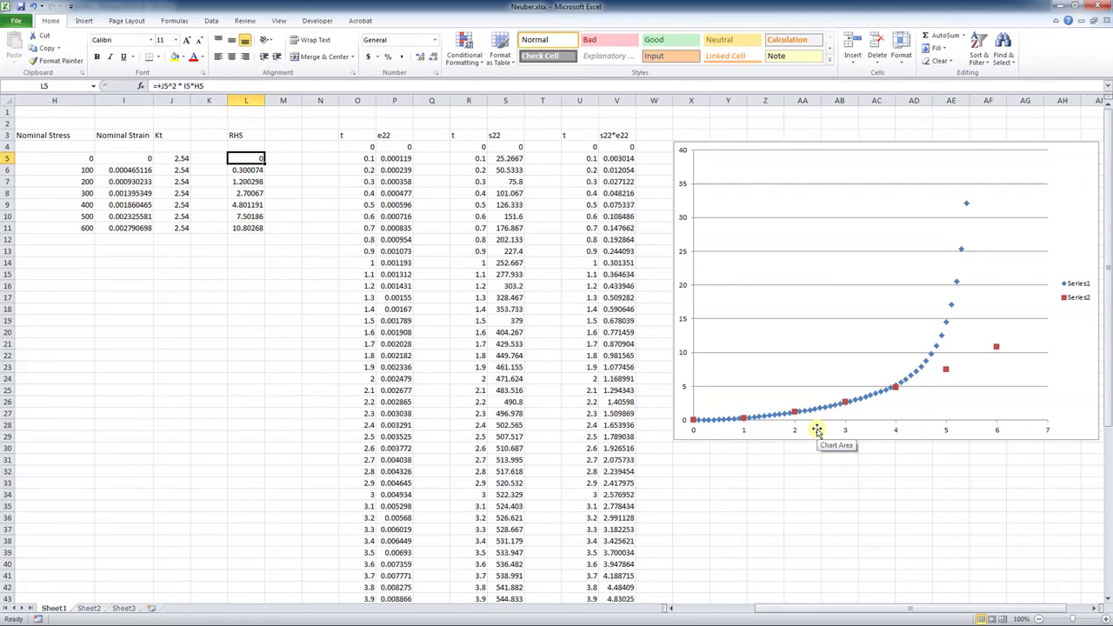
pyautogui.moveTo(794, 412)
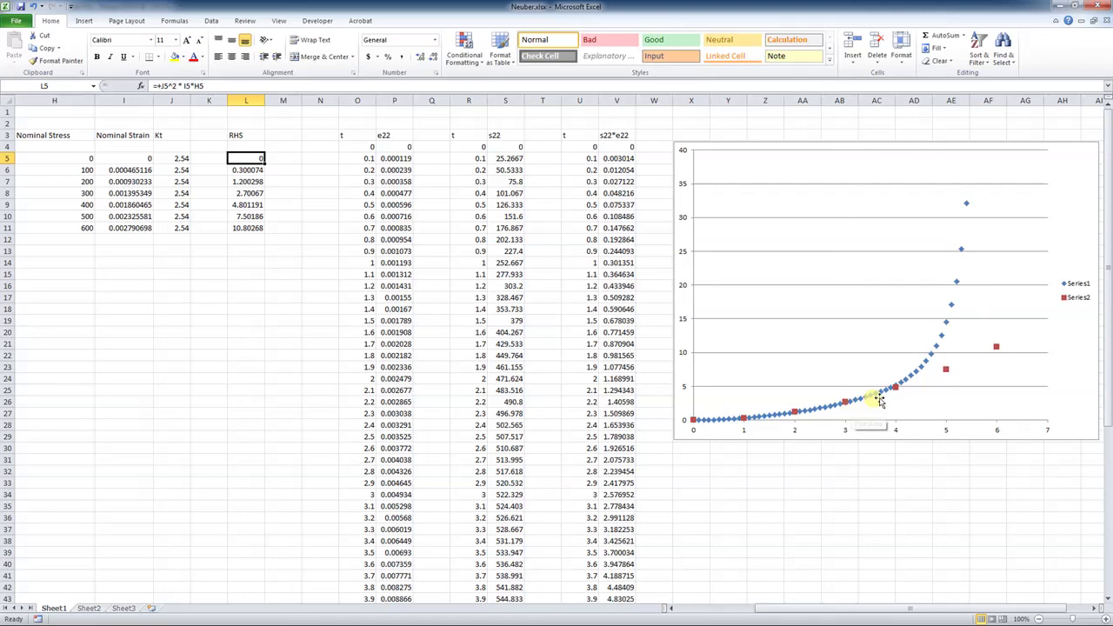
pyautogui.moveTo(944, 370)
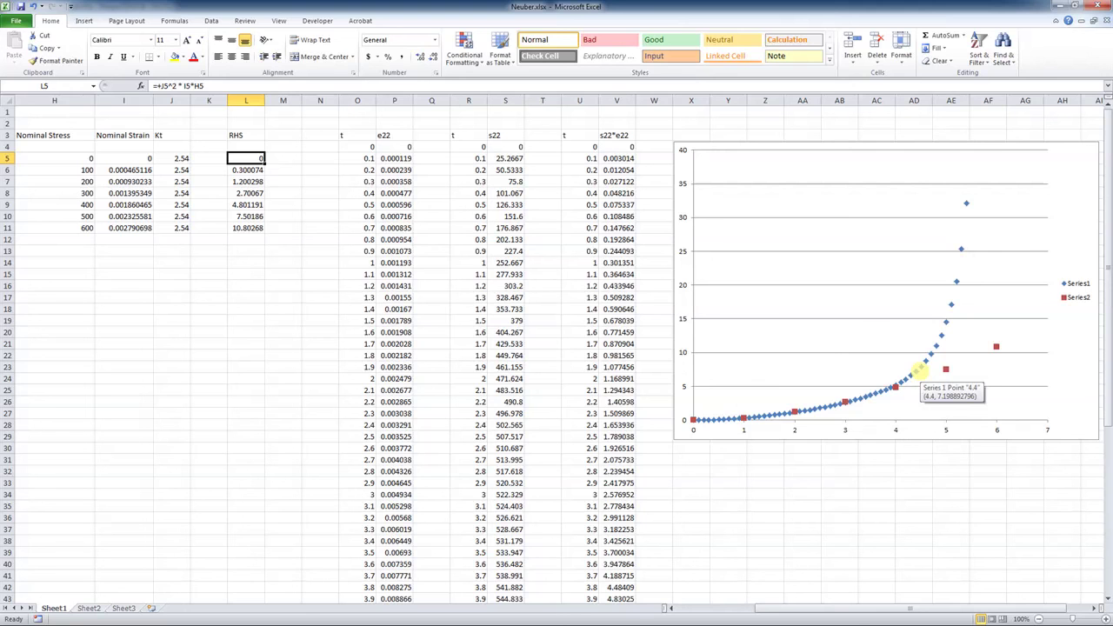
pyautogui.click(1064, 21)
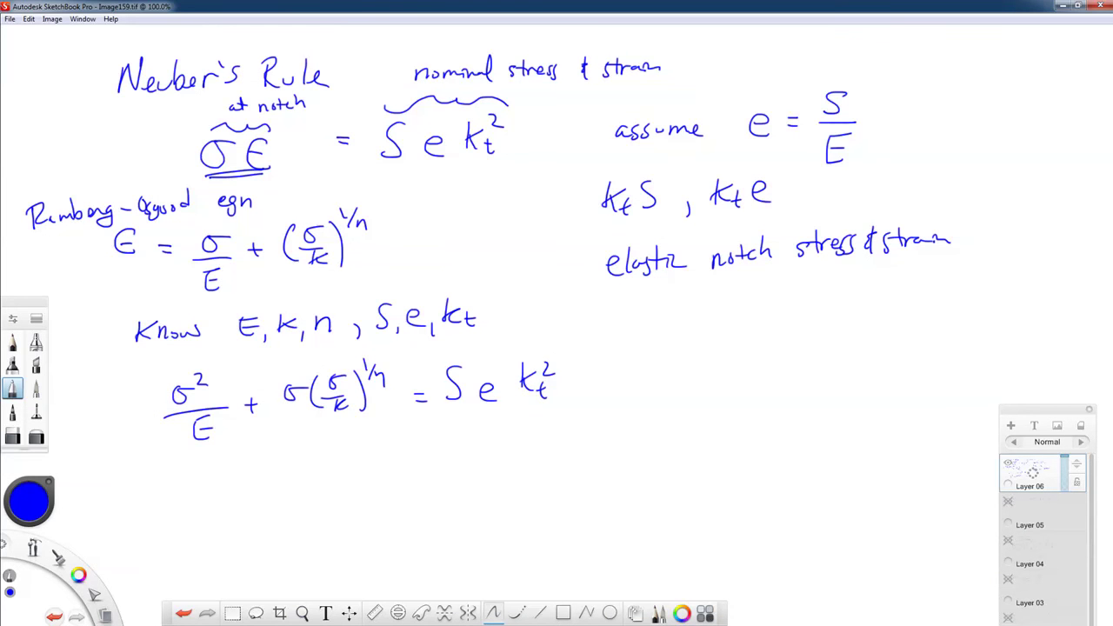
# - Switch back to Abaqus/CAE and show the model tree
pyautogui.hotkey('alt', 'Tab')
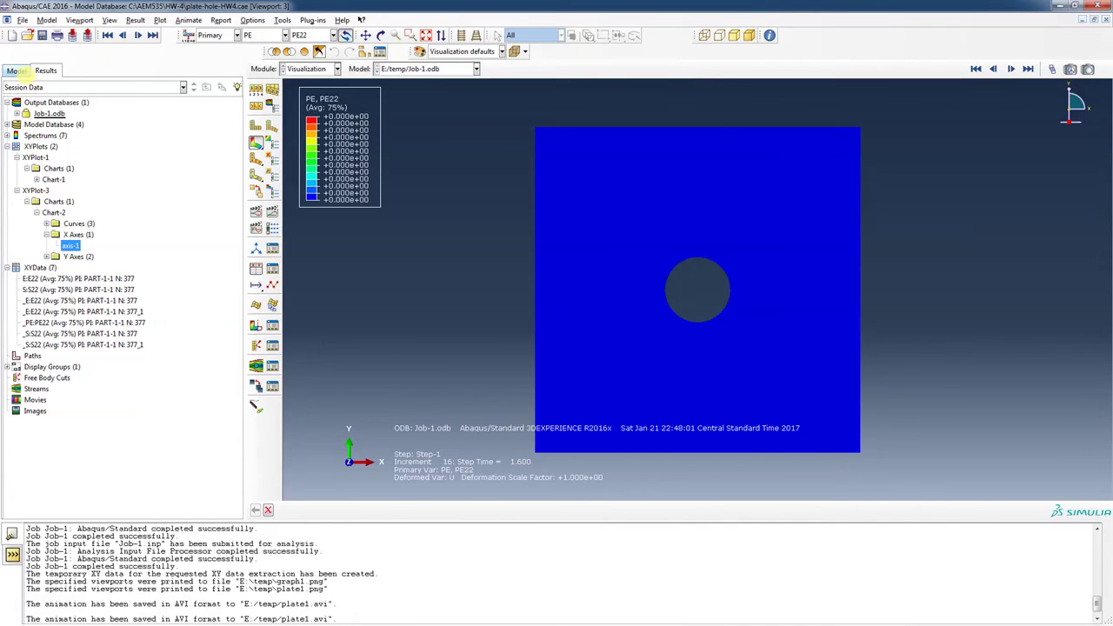
pyautogui.click(17, 70)
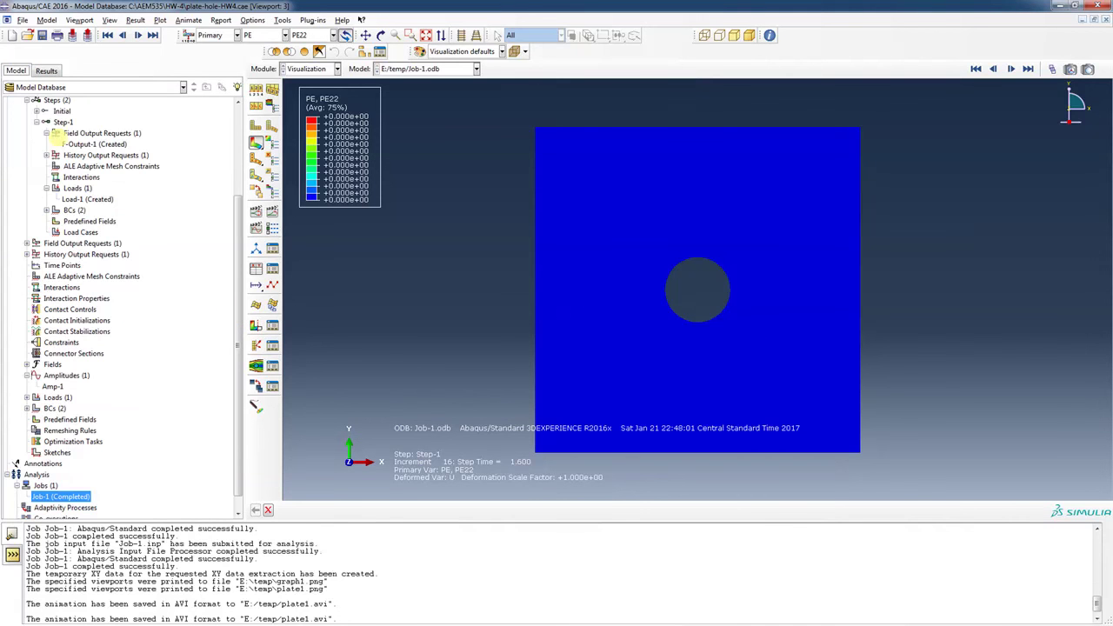